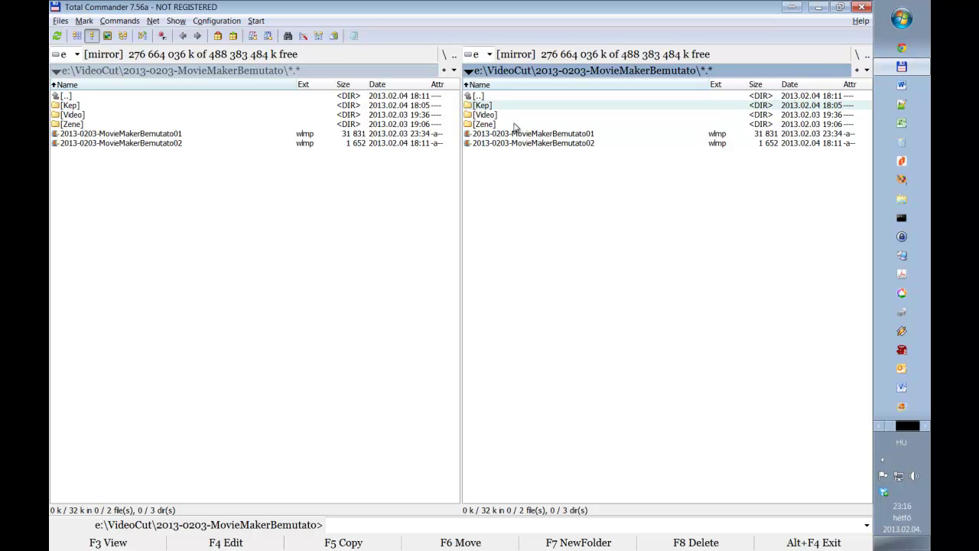
Switch to Windows Live Movie Maker and add the video MVI_7973.AVI from the project's Video folder
key("alt+Tab")
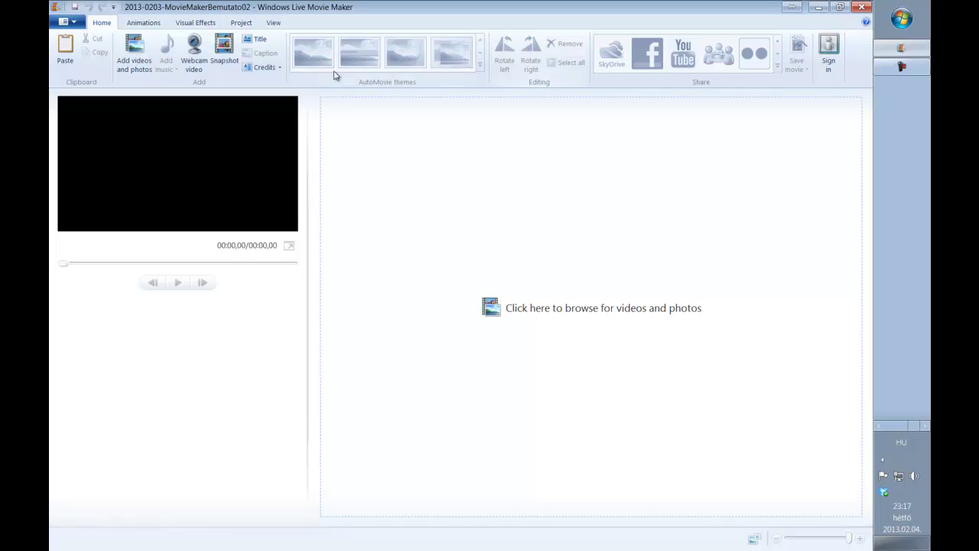
left_click(136, 48)
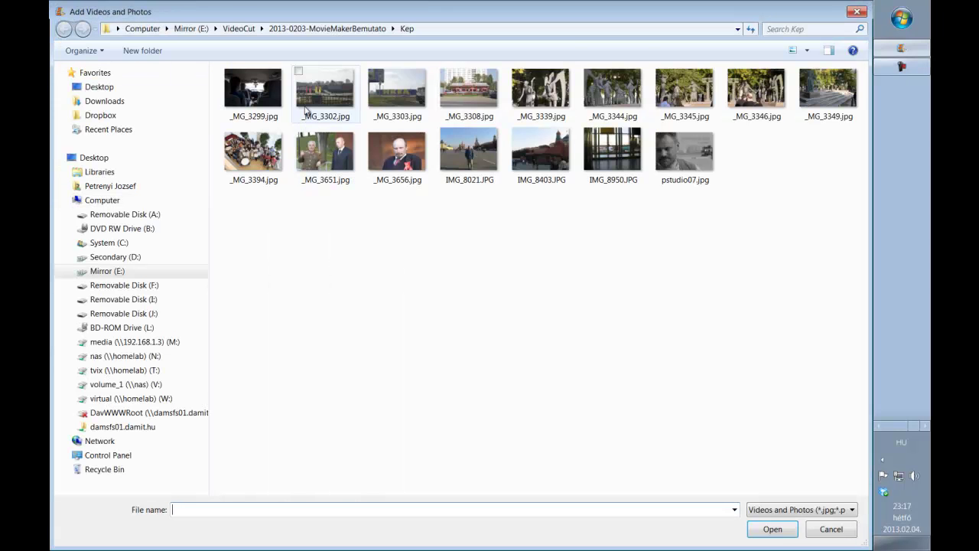
left_click(328, 28)
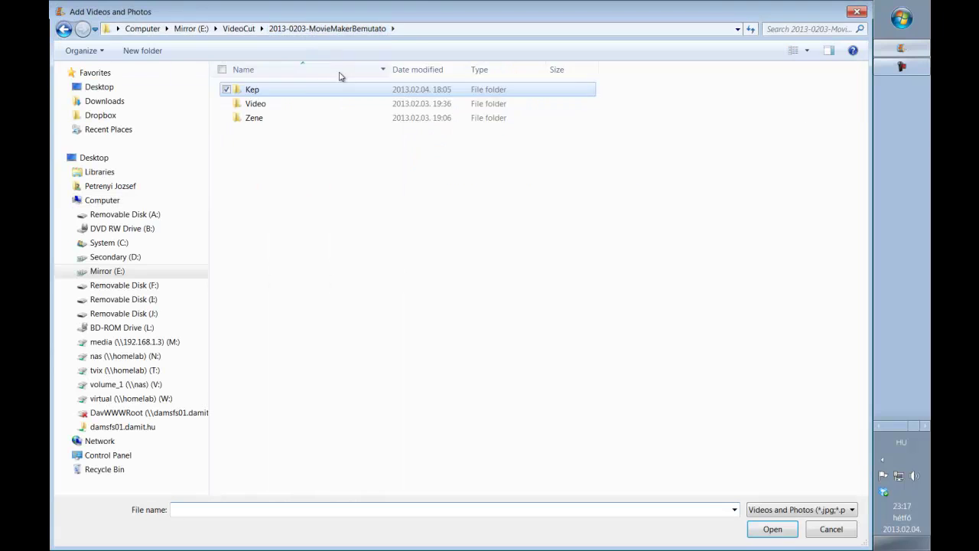
left_click(256, 107)
double_click(257, 107)
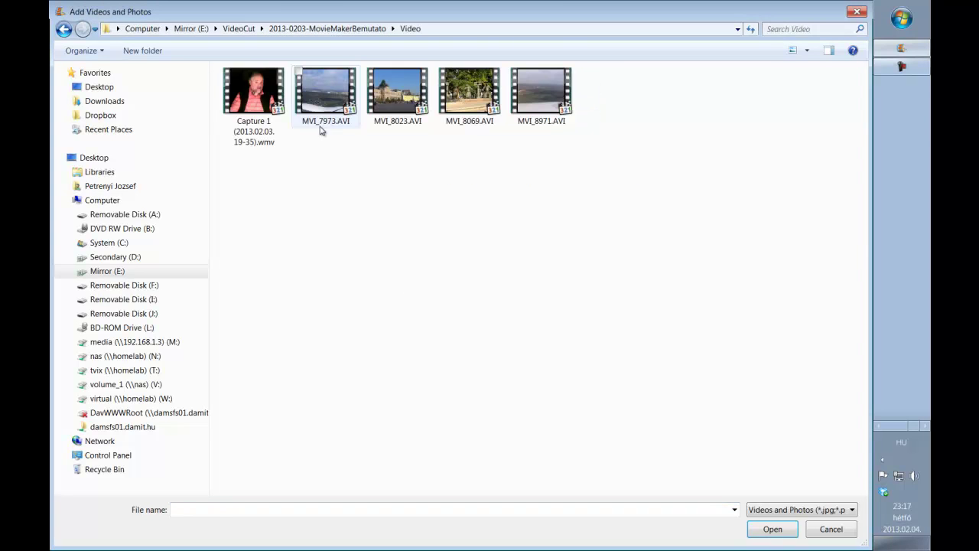
left_click(337, 103)
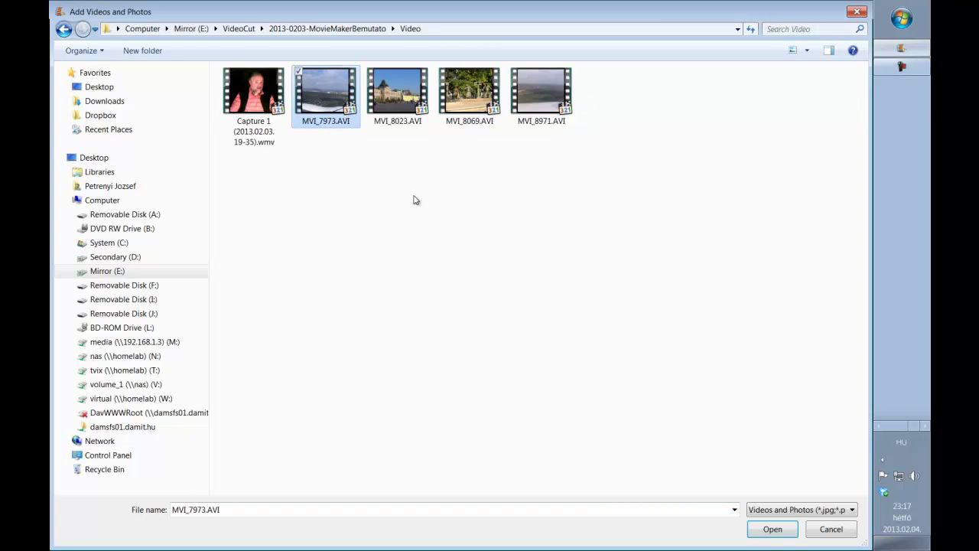
left_click(773, 530)
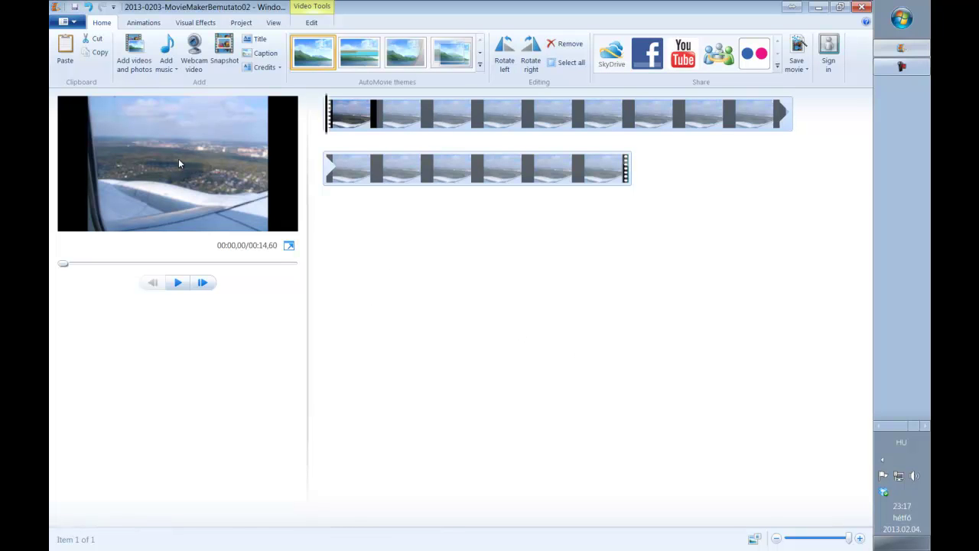
Scrub through the first seconds of the airplane clip, play it briefly, and return the playhead to about 00:03,01
mouse_move(65, 264)
left_mouse_down()
mouse_move(125, 270)
mouse_move(83, 267)
left_mouse_up()
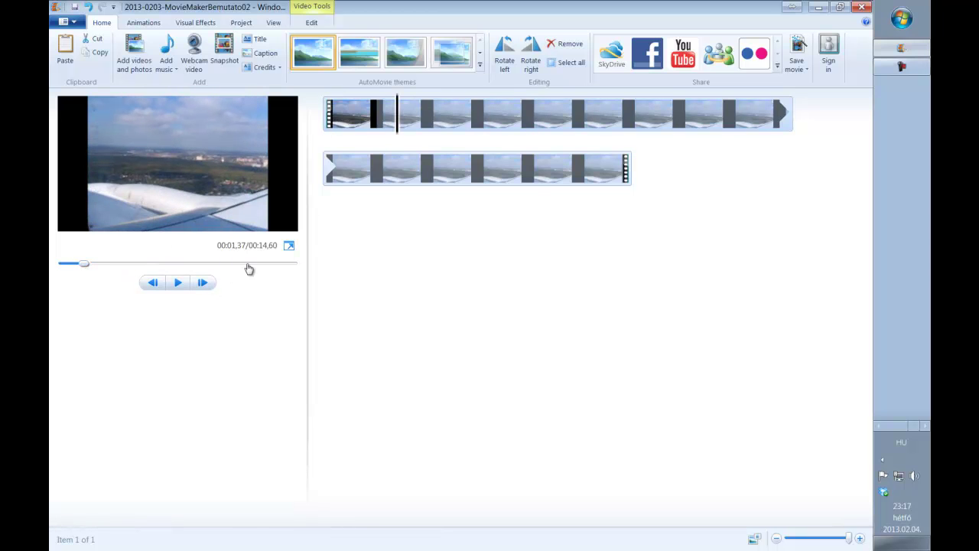
left_click_drag(85, 268, 105, 265)
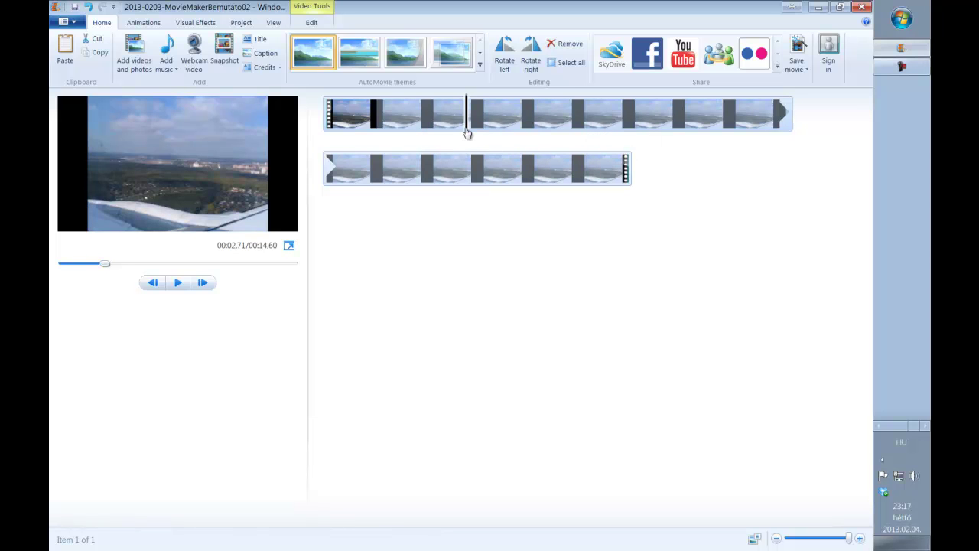
mouse_move(468, 133)
left_mouse_down()
mouse_move(476, 130)
mouse_move(424, 132)
mouse_move(463, 134)
left_mouse_up()
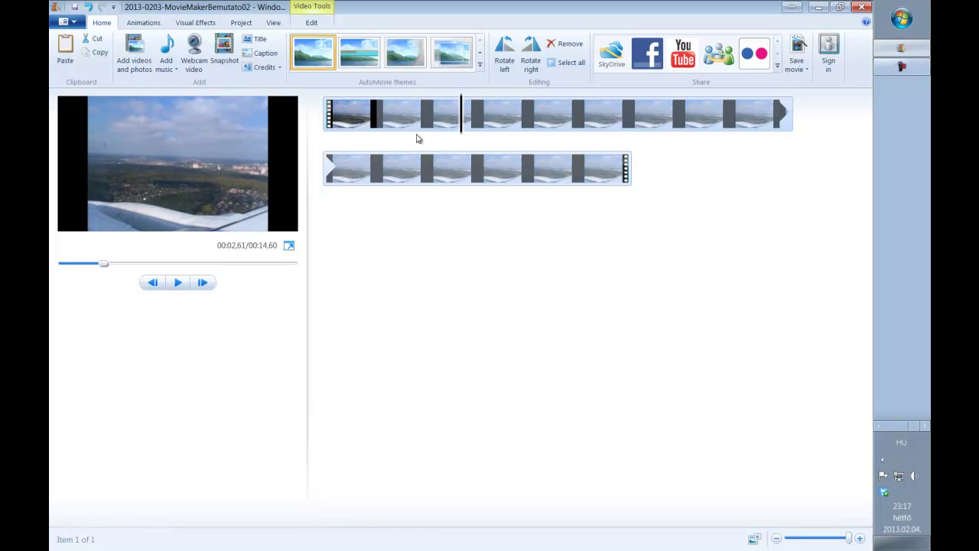
left_click(178, 284)
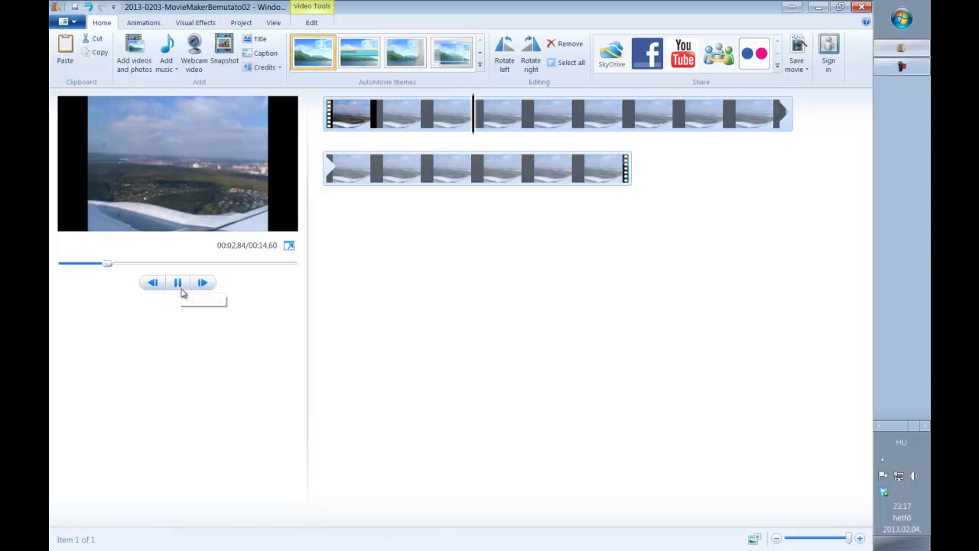
left_click(179, 284)
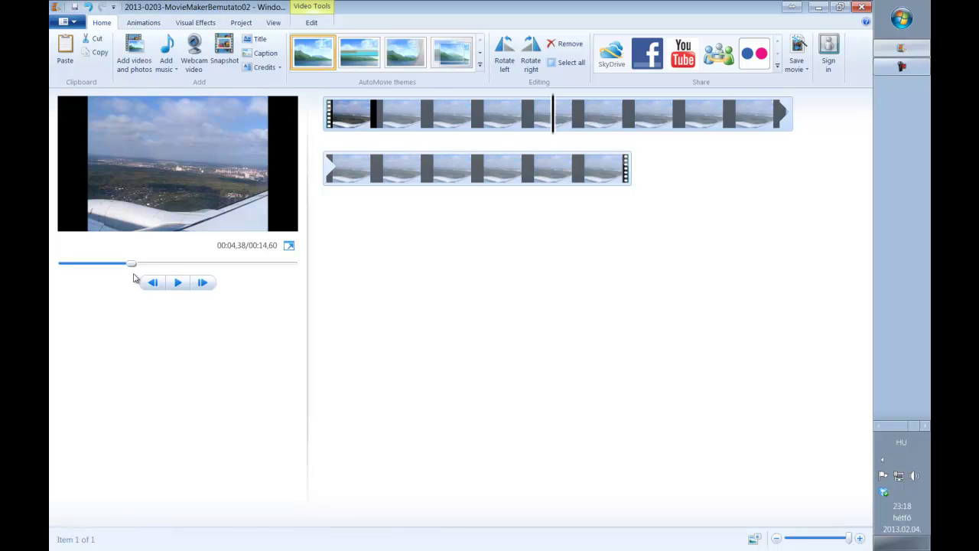
left_click_drag(132, 263, 109, 264)
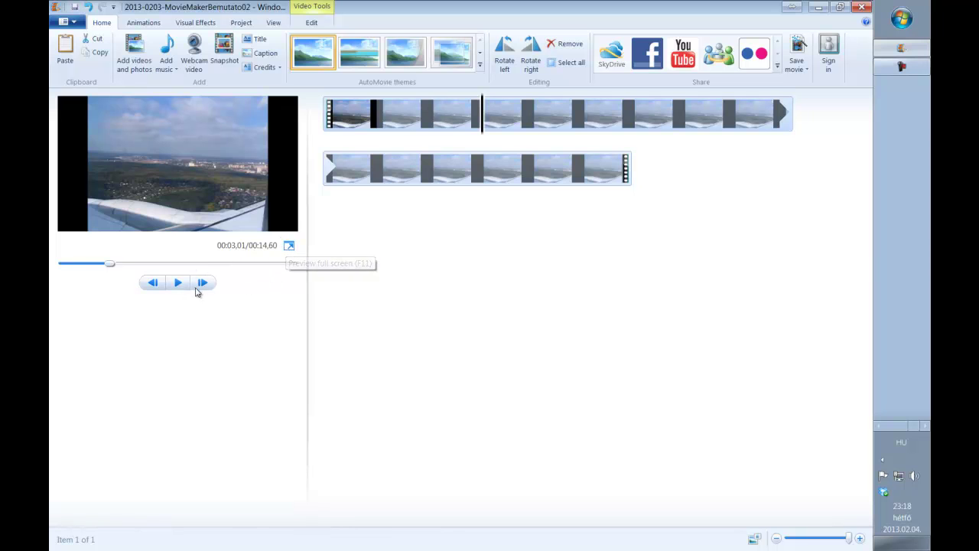
Step the preview three frames forward and three frames back, and play the airplane clip for a moment
left_click(202, 283)
left_click(203, 283)
left_click(203, 283)
left_click(154, 283)
left_click(154, 283)
left_click(153, 283)
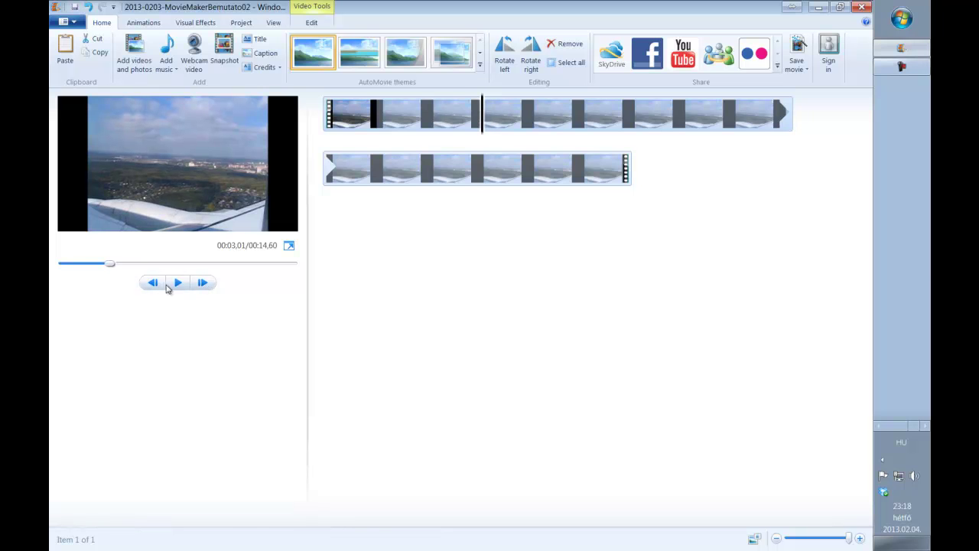
left_click(178, 283)
left_click(177, 283)
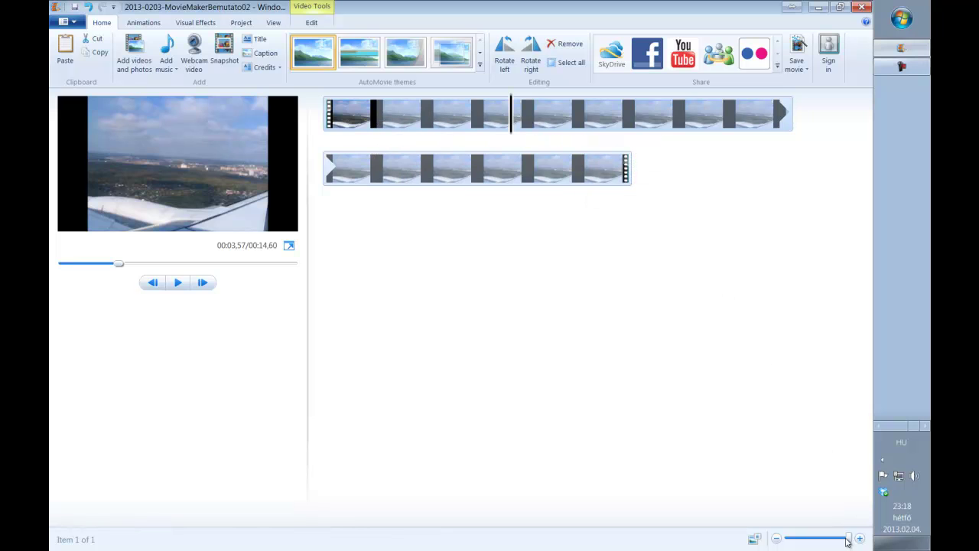
mouse_move(847, 540)
left_mouse_down()
mouse_move(830, 541)
mouse_move(849, 540)
left_mouse_up()
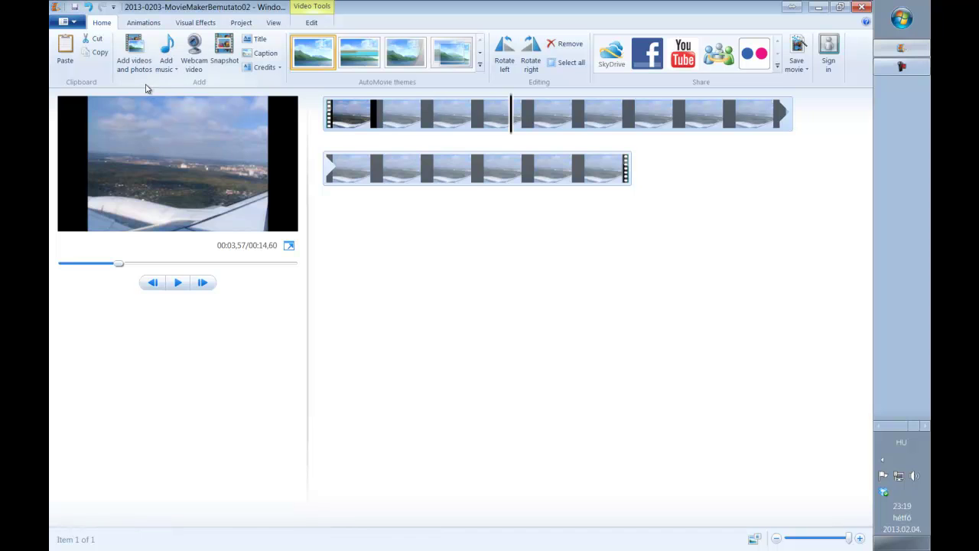
Add the photo _MG_3299.jpg from the Kep folder to the project after the airplane clip
left_click(135, 45)
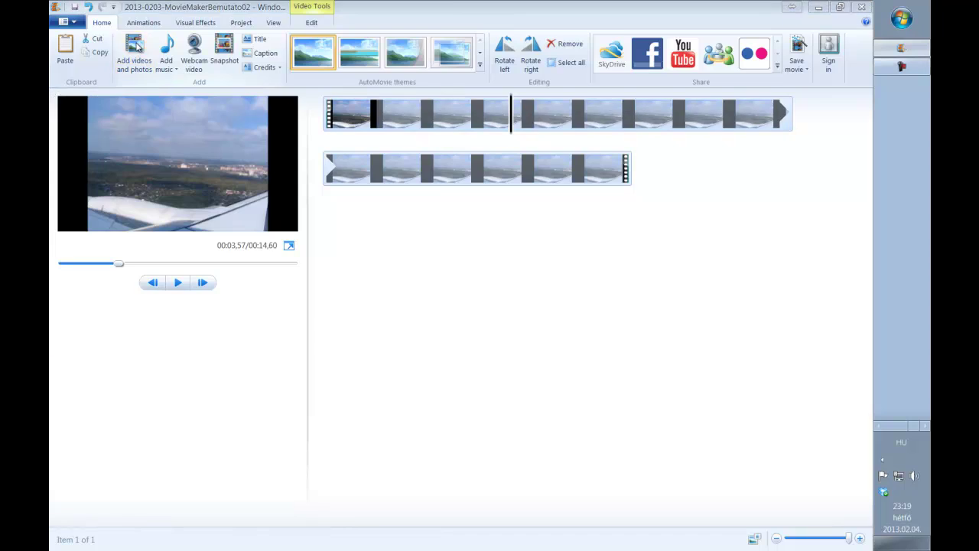
left_click(299, 31)
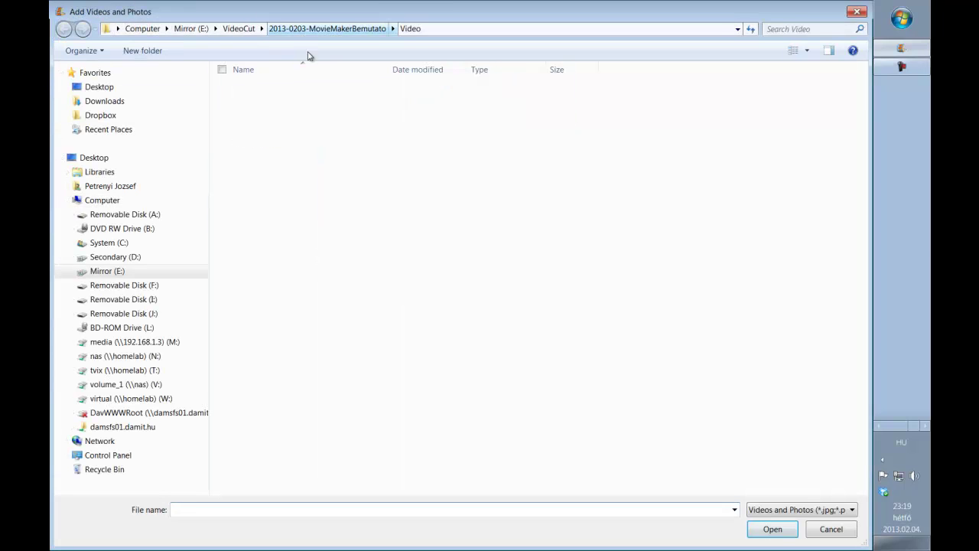
left_click(255, 91)
double_click(254, 91)
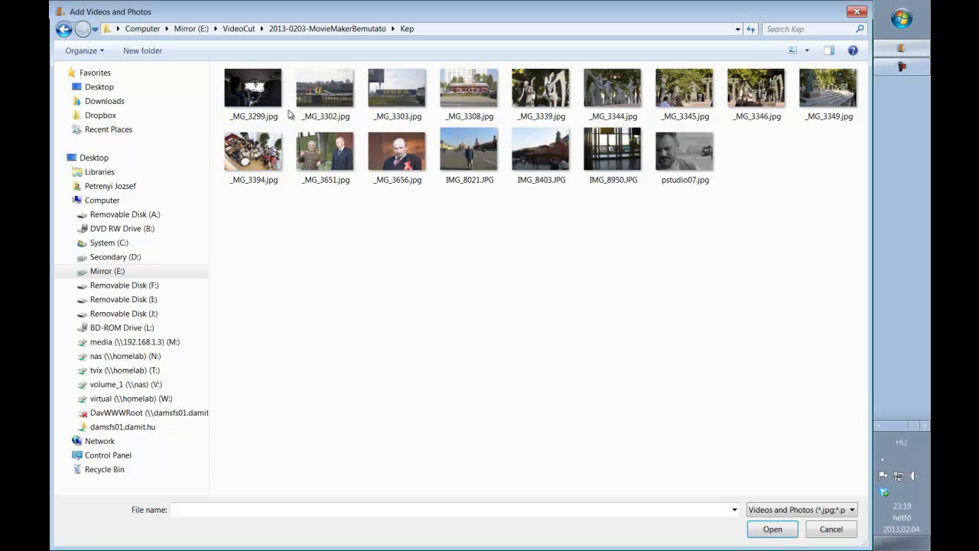
left_click(252, 90)
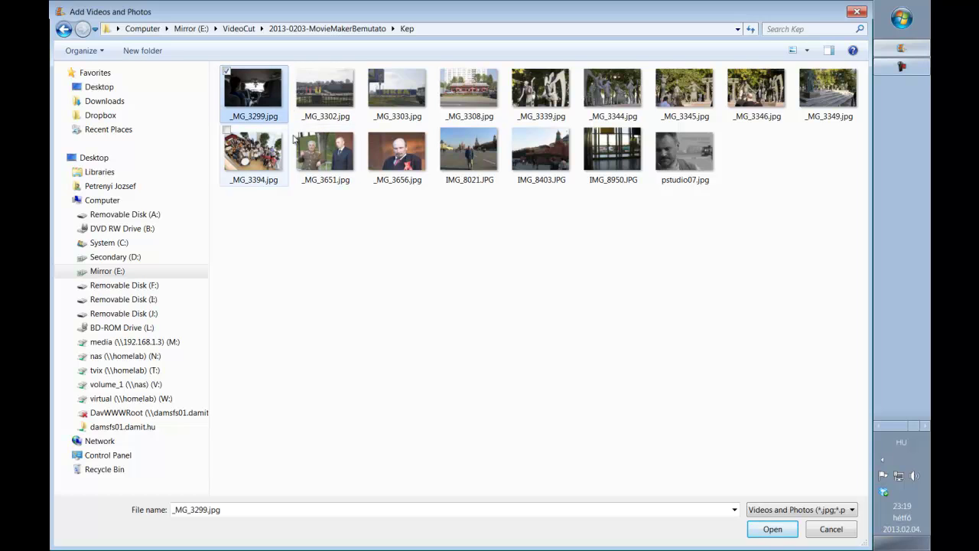
left_click(771, 529)
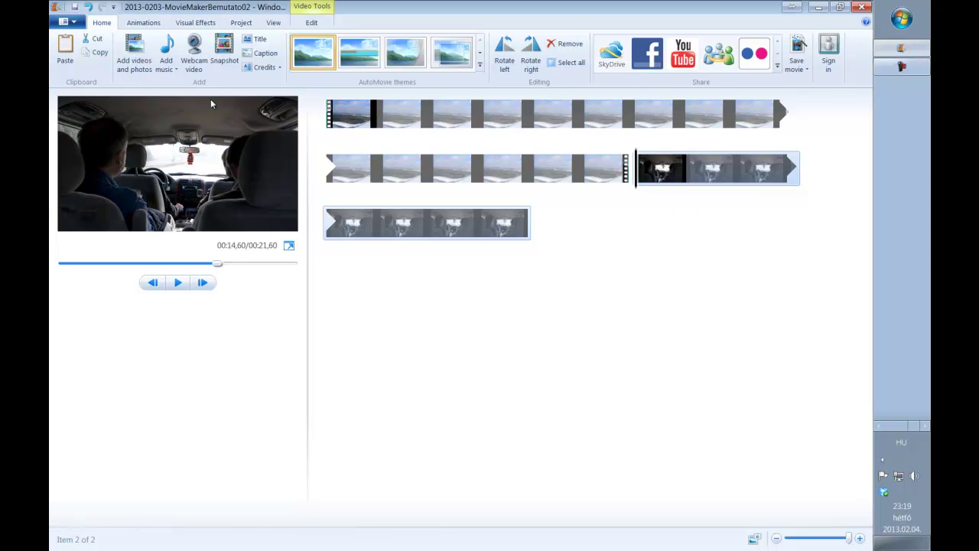
Try to start a webcam video recording and dismiss it
left_click(165, 67)
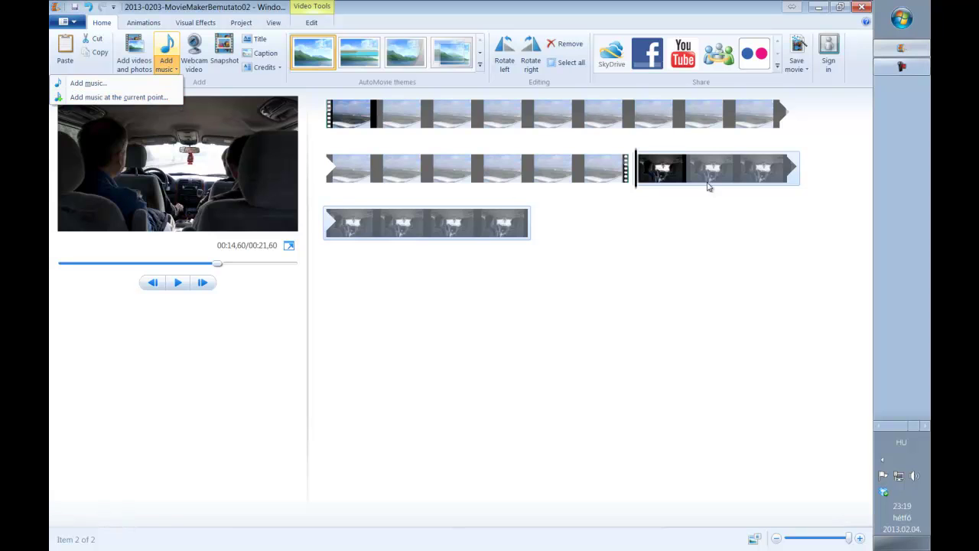
left_click(201, 55)
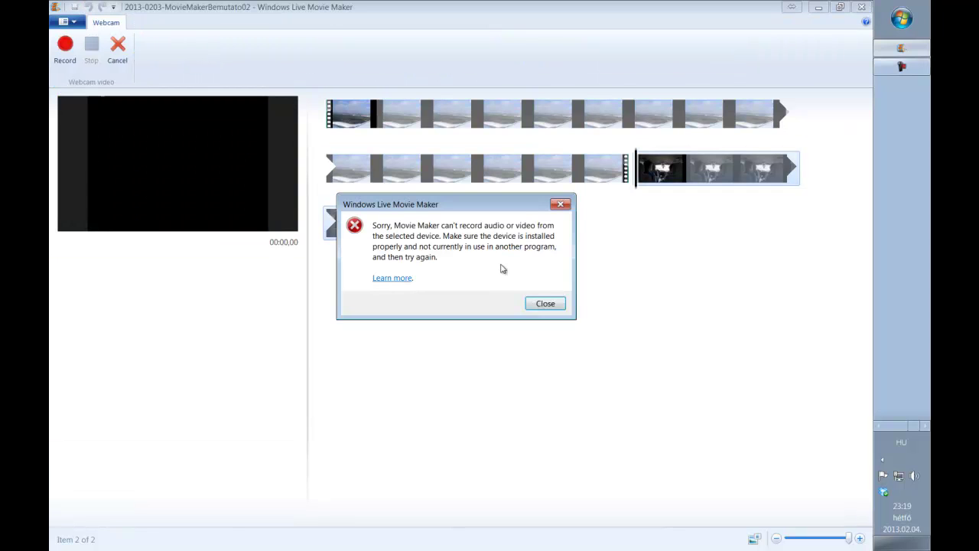
left_click(544, 303)
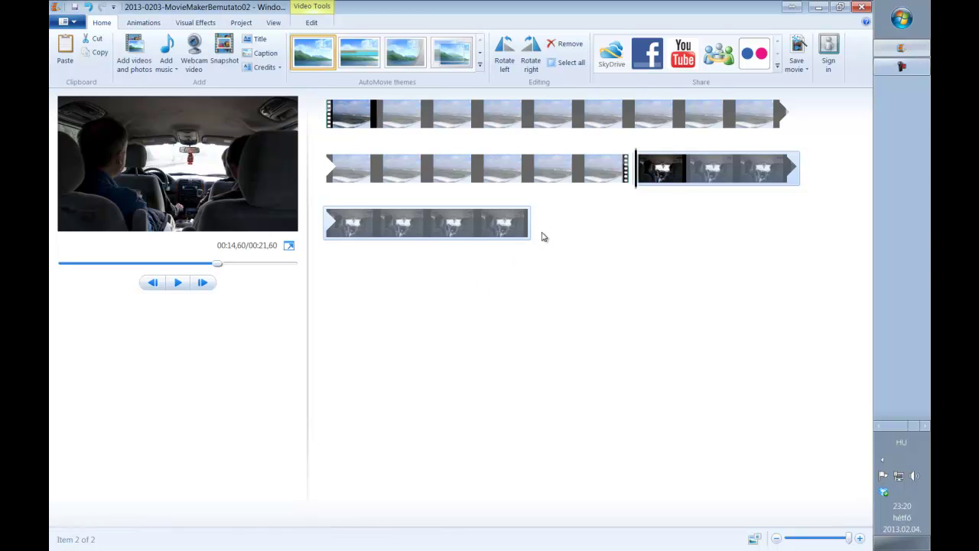
Add the webcam recording Capture 1 (2013.02.03. 19-35).wmv from the Video folder to the end of the project
left_click(134, 52)
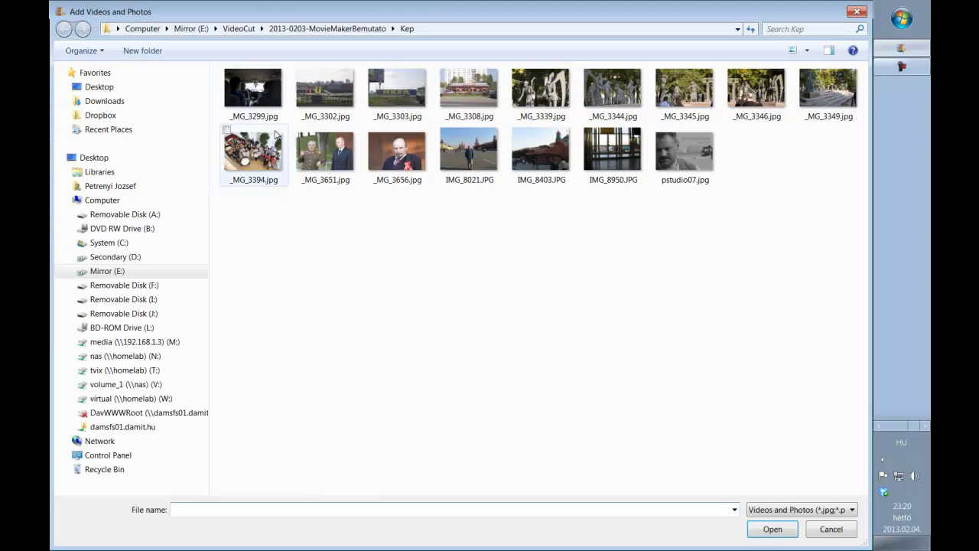
left_click(322, 28)
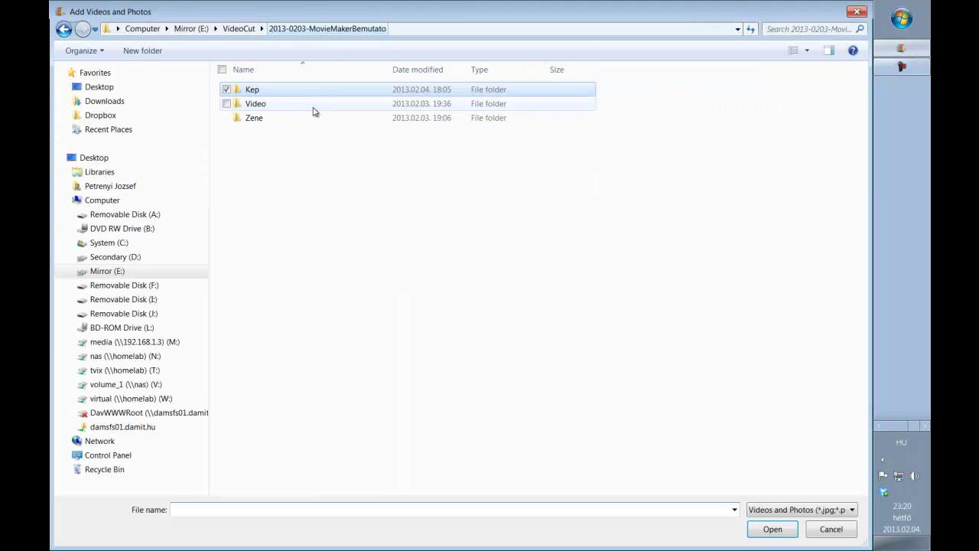
double_click(257, 103)
left_click(259, 90)
left_click(796, 529)
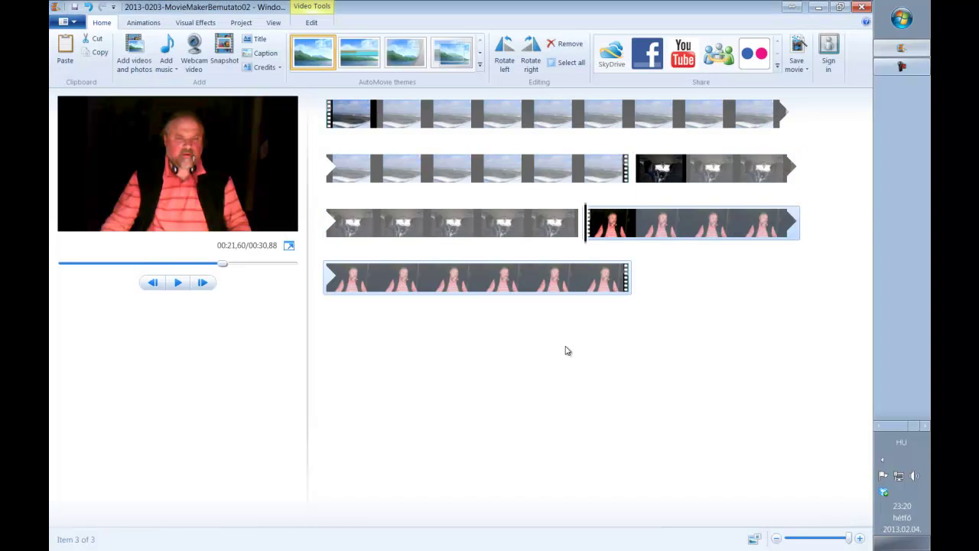
Play a few seconds of the webcam clip and remove it from the project
left_click(178, 282)
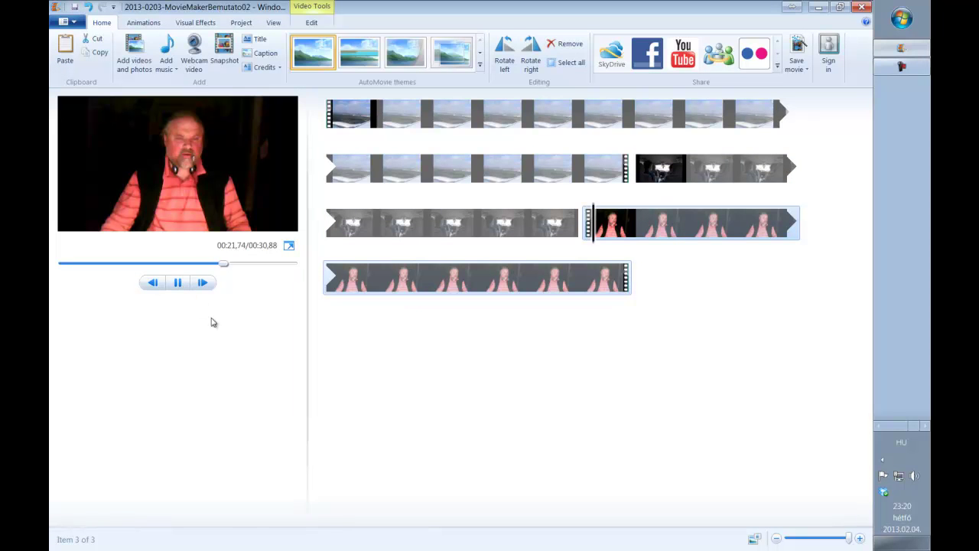
left_click(177, 283)
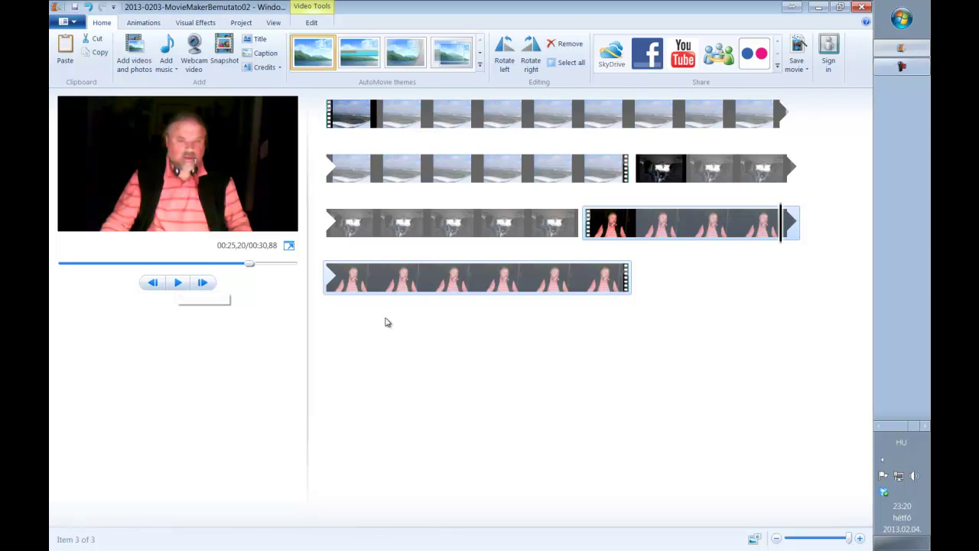
right_click(454, 280)
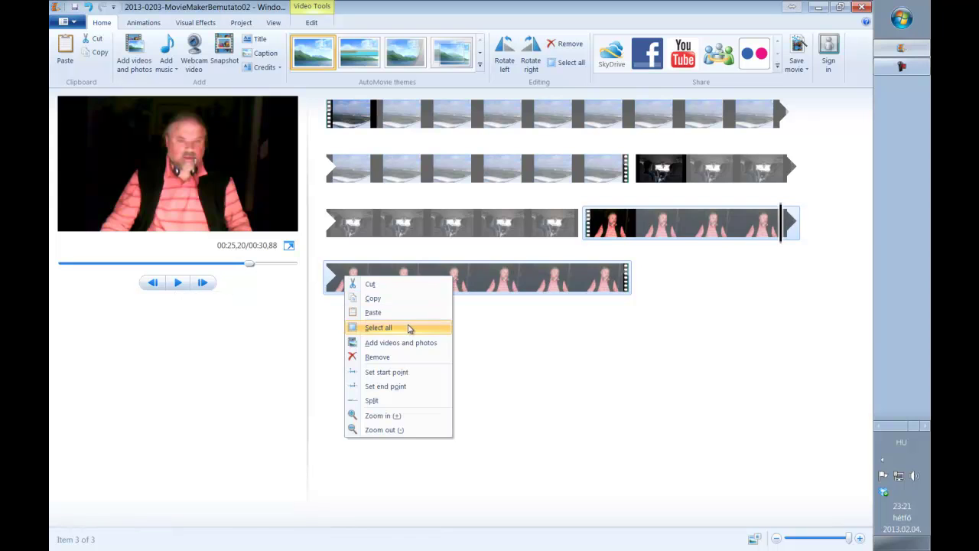
left_click(401, 357)
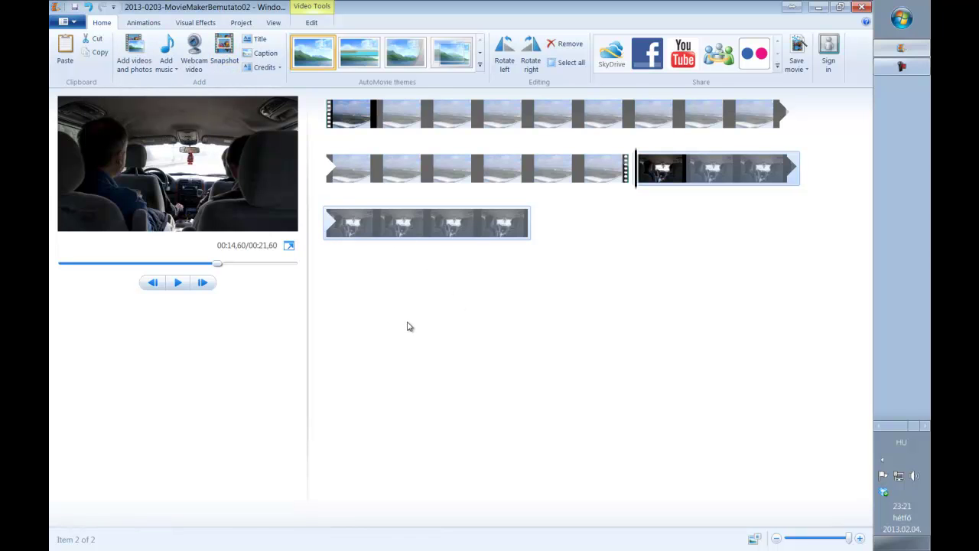
Move the playhead to about 00:10,16 in the airplane clip and view the available credits types
left_click_drag(218, 264, 173, 266)
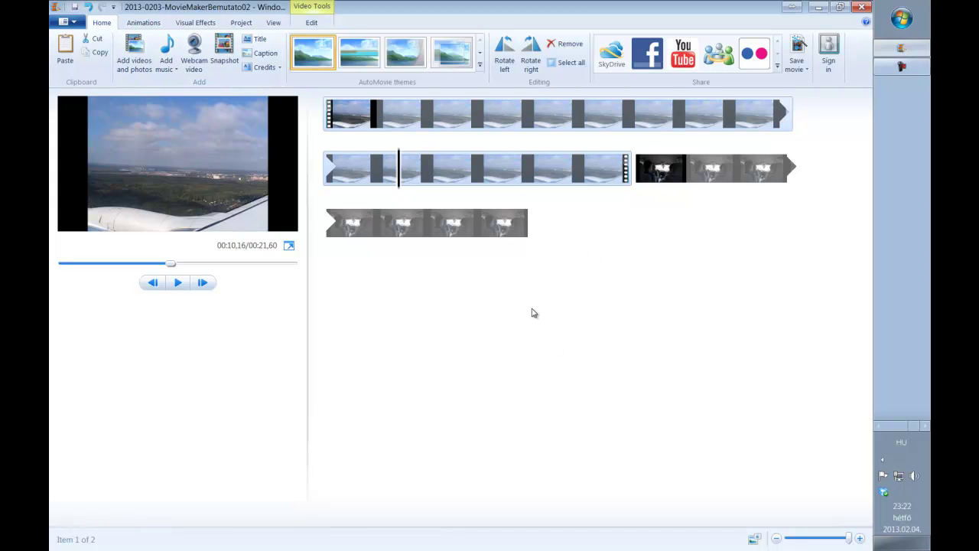
left_click(261, 41)
left_click(262, 41)
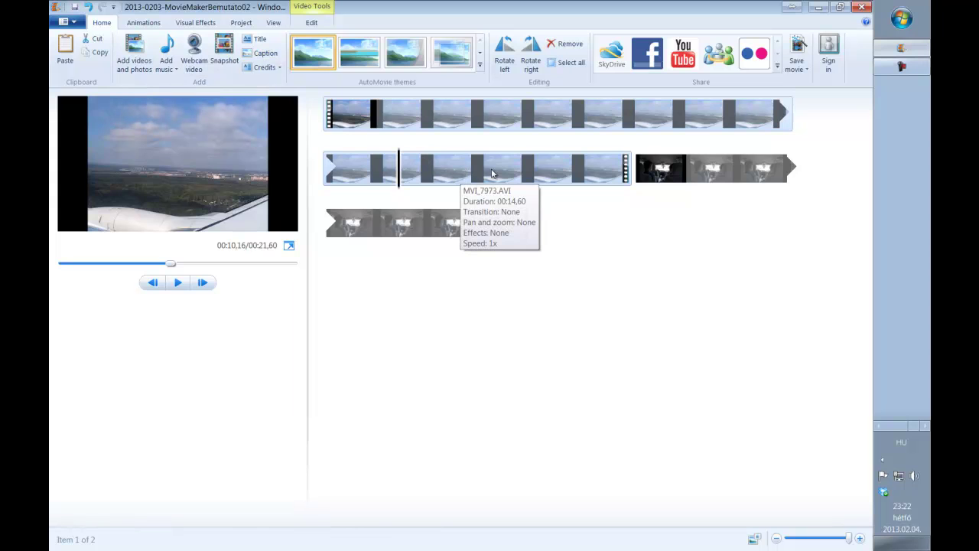
left_click(280, 68)
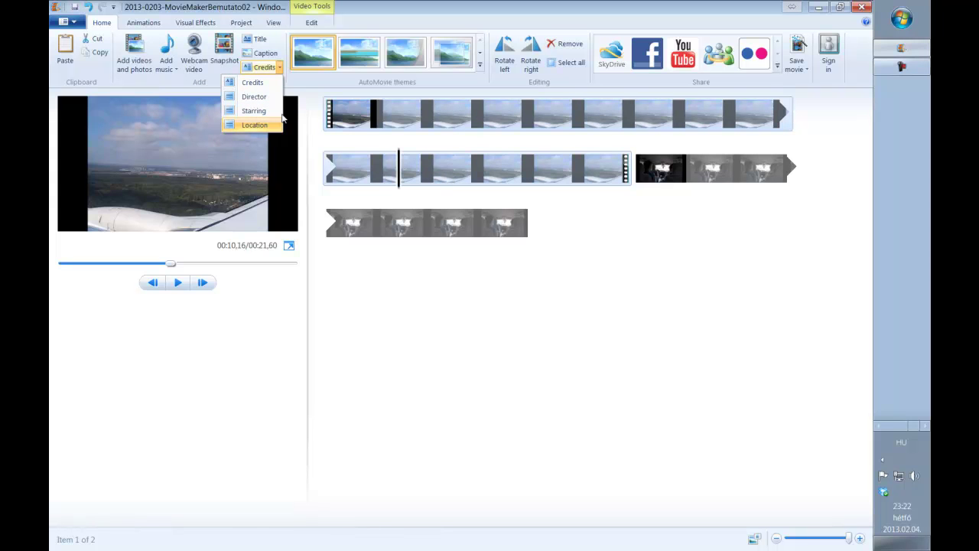
left_click(551, 231)
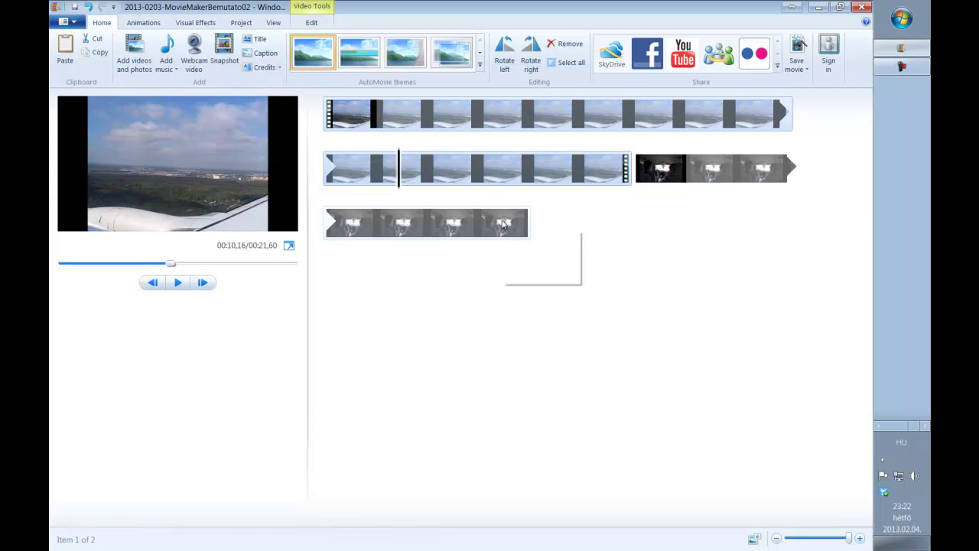
mouse_move(495, 180)
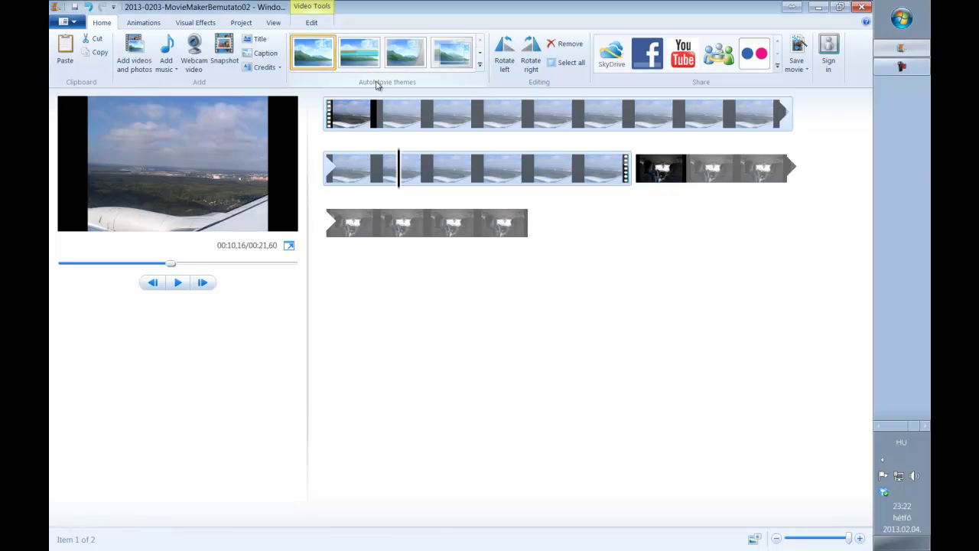
Preview the Contemporary theme and other AutoMovie themes on the project, and browse the full theme gallery without applying one
left_click(366, 59)
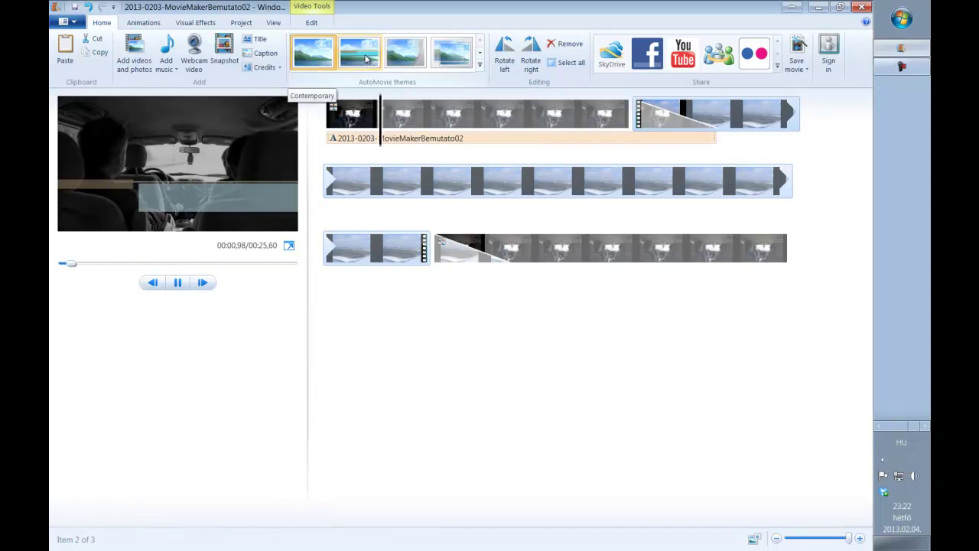
left_click(407, 53)
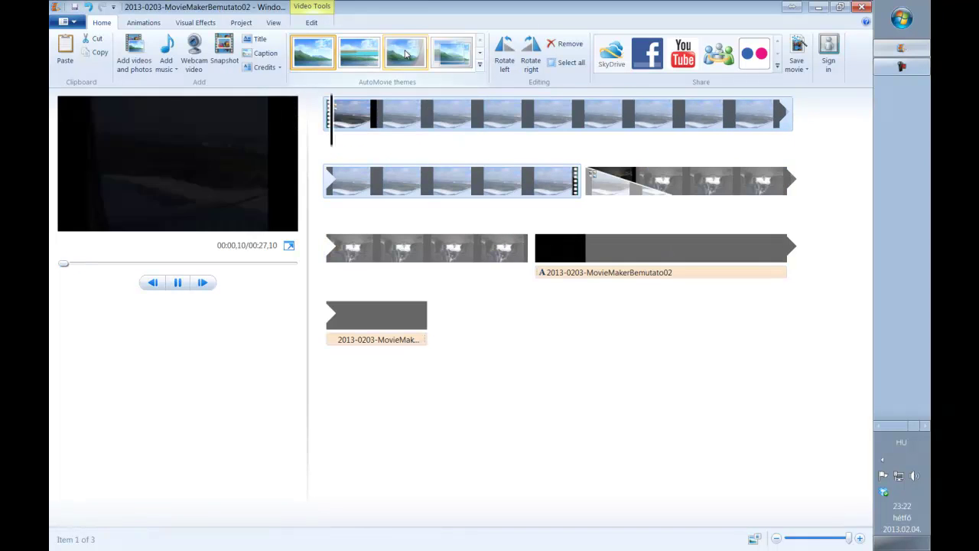
left_click(441, 54)
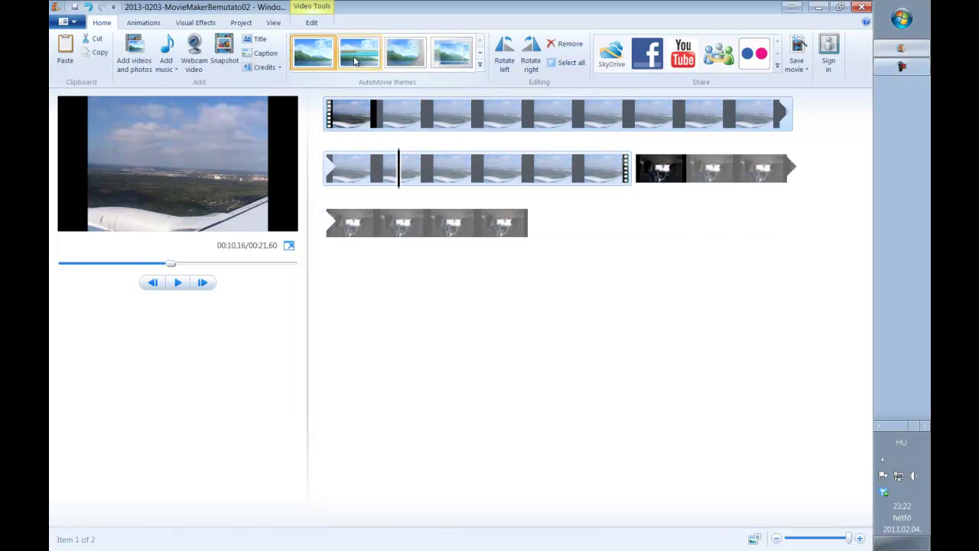
left_click(480, 66)
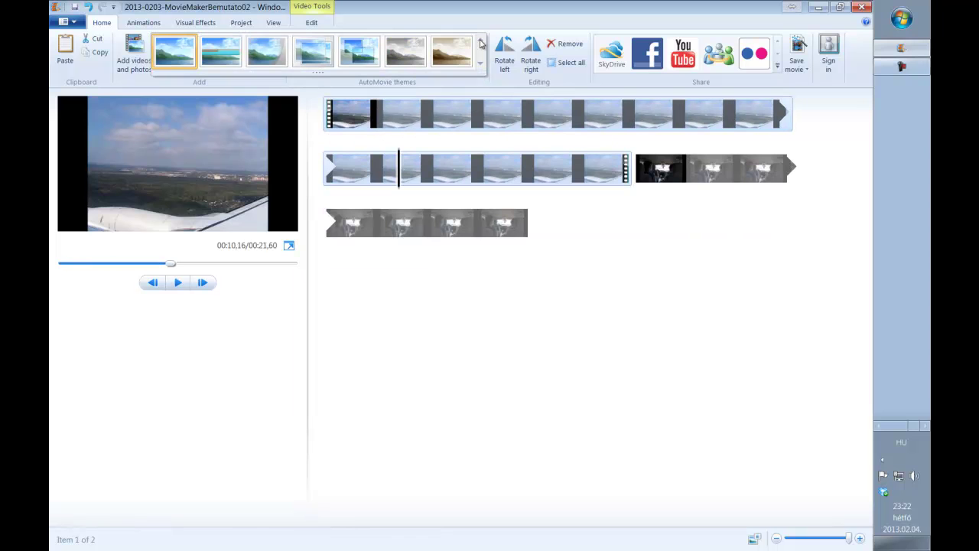
left_click(452, 51)
left_click(494, 286)
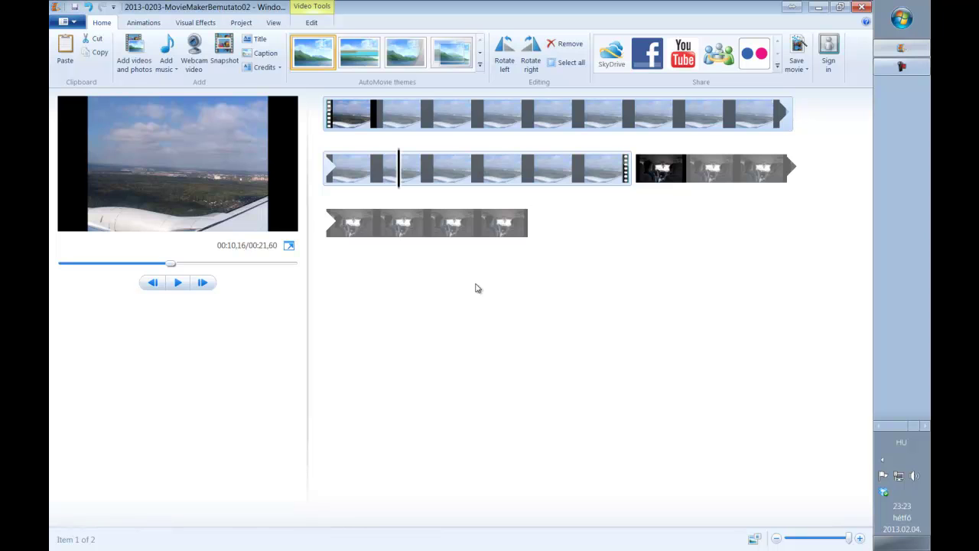
Try rotating the airplane clip left and right, finishing with it back in its original upright orientation
left_click(504, 52)
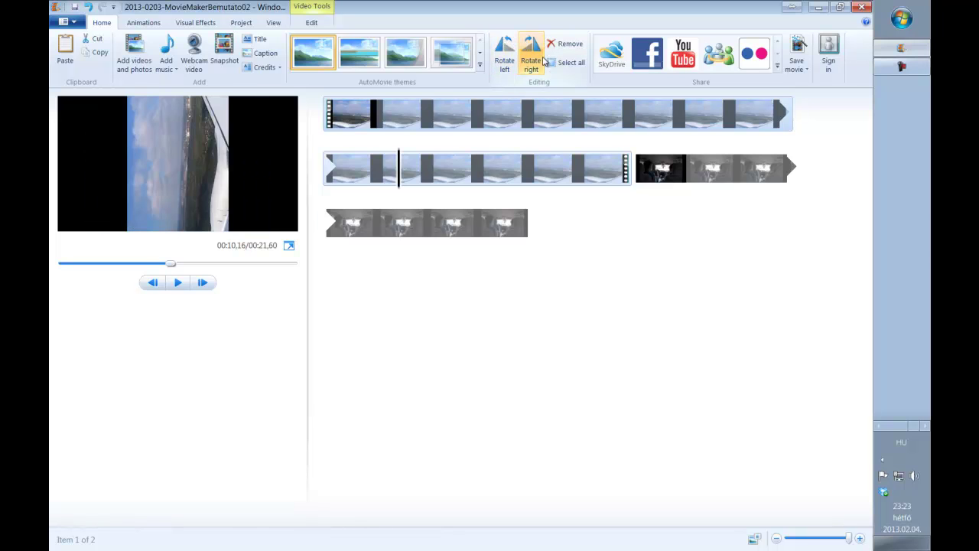
left_click(539, 61)
left_click(534, 64)
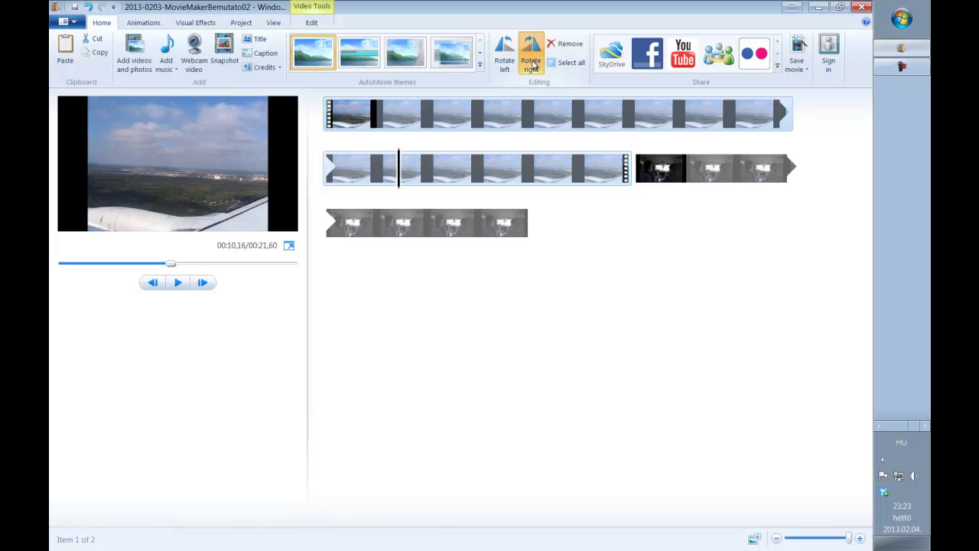
left_click(534, 64)
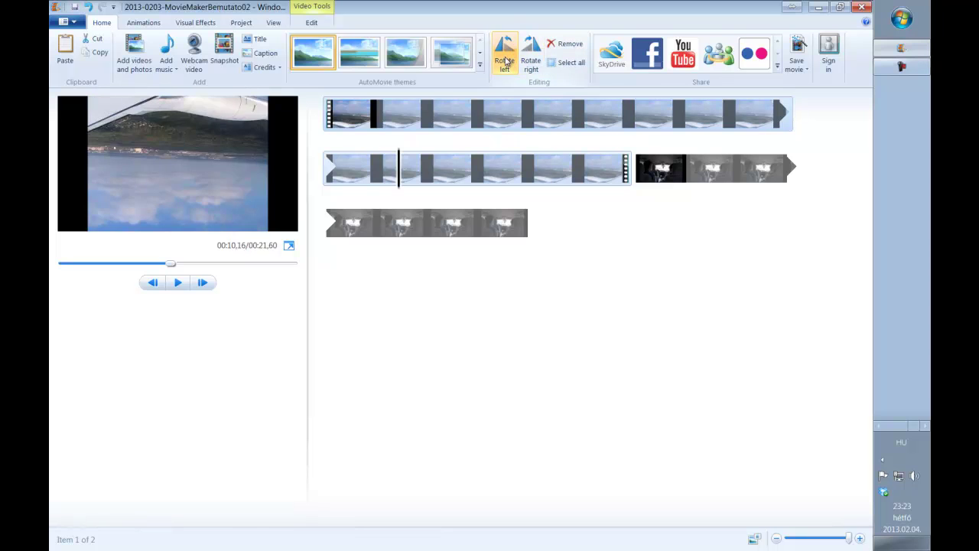
left_click(505, 61)
left_click(505, 61)
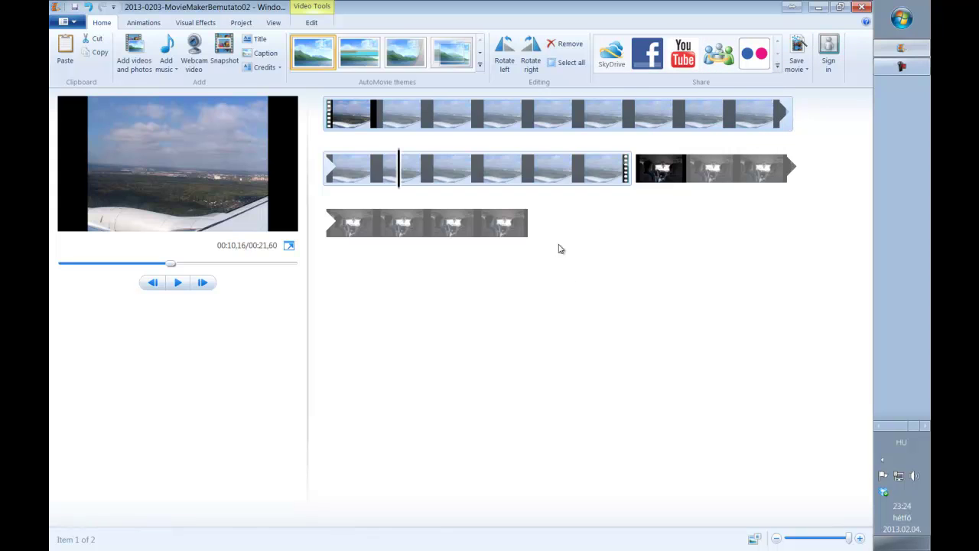
Bring up the video editing options for the airplane clip and slightly adjust its video volume
left_click(315, 23)
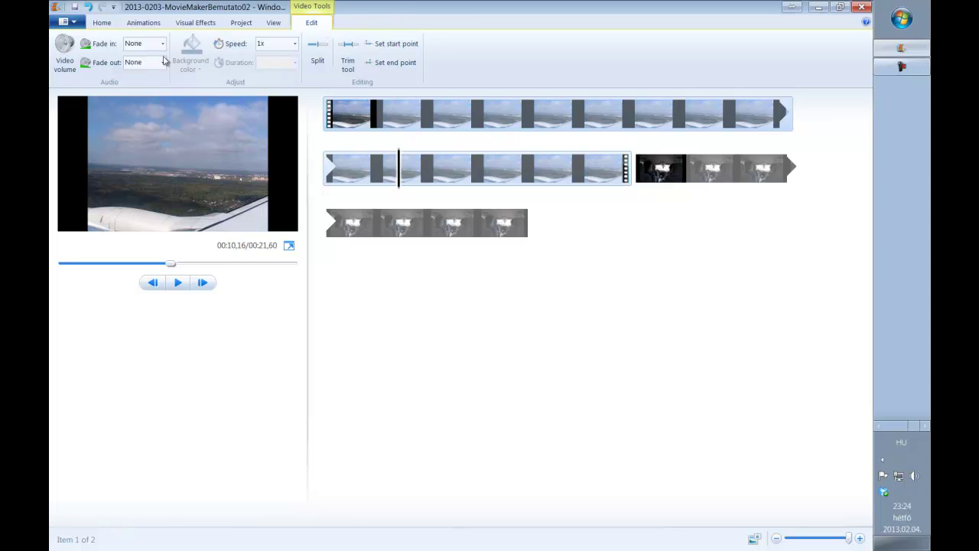
left_click(65, 51)
mouse_move(117, 88)
left_mouse_down()
mouse_move(99, 84)
mouse_move(125, 85)
left_mouse_up()
left_click(462, 64)
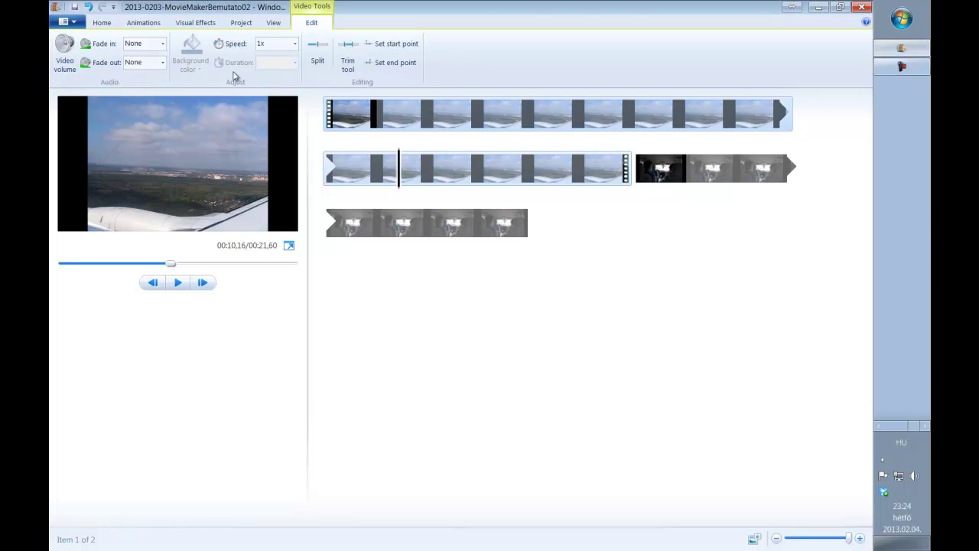
View the available audio fade in and fade out speeds for the airplane clip, leaving both set to None
left_click(162, 46)
left_click(162, 46)
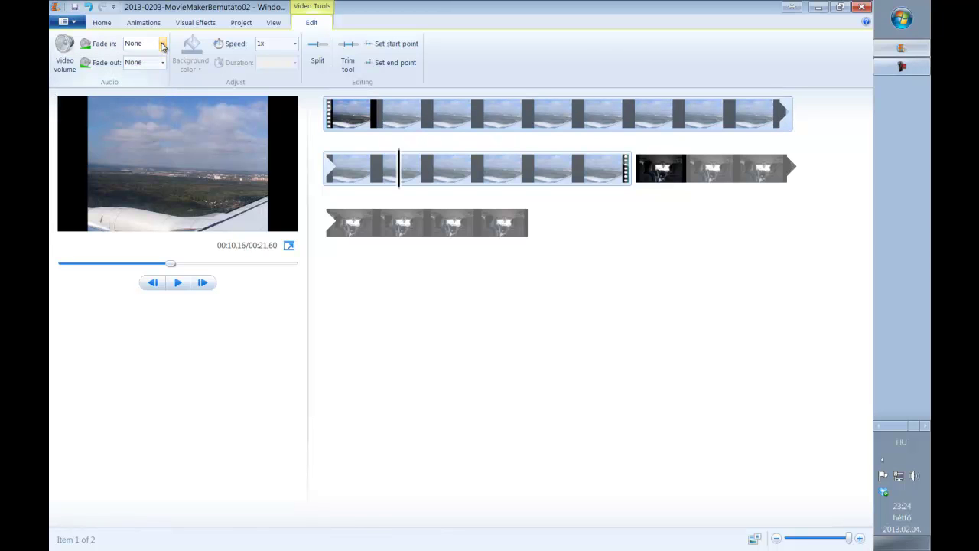
left_click(162, 47)
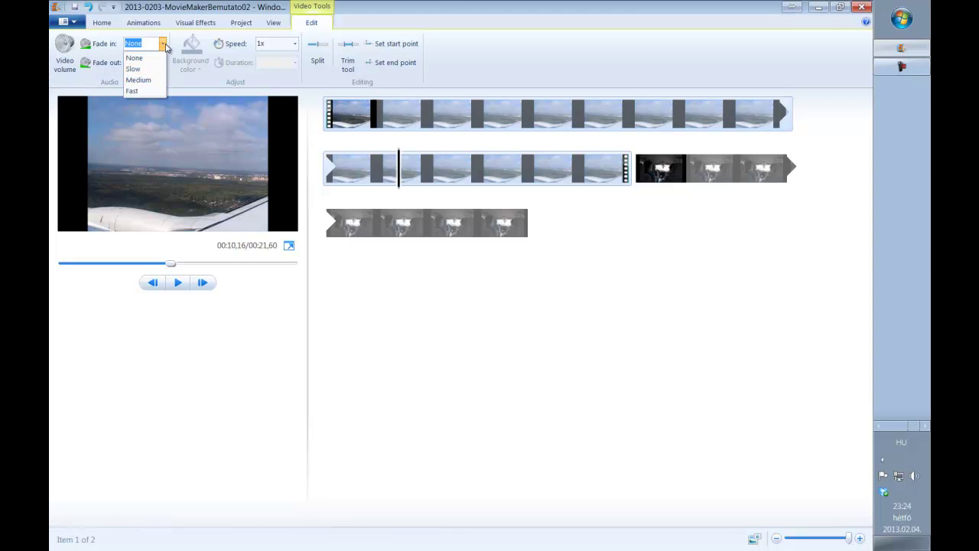
left_click(164, 47)
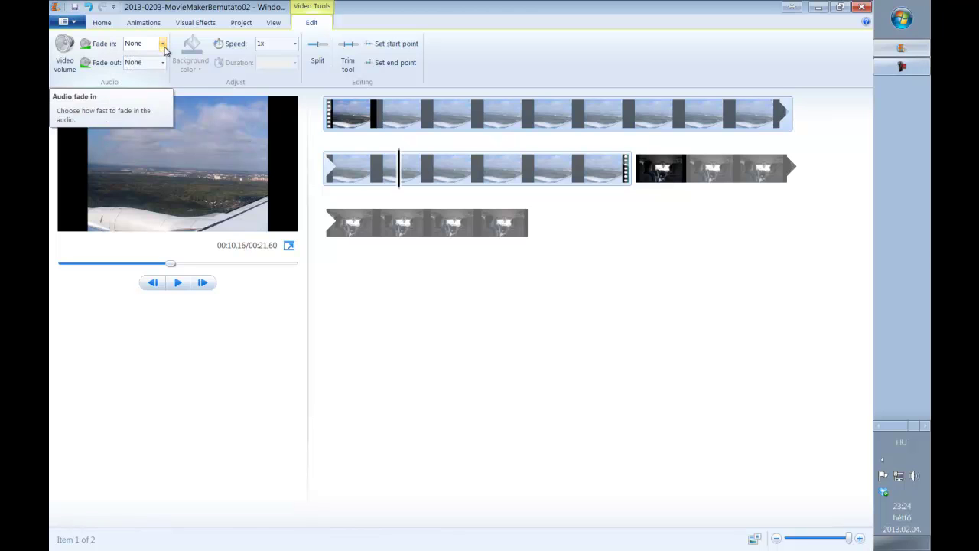
left_click(162, 63)
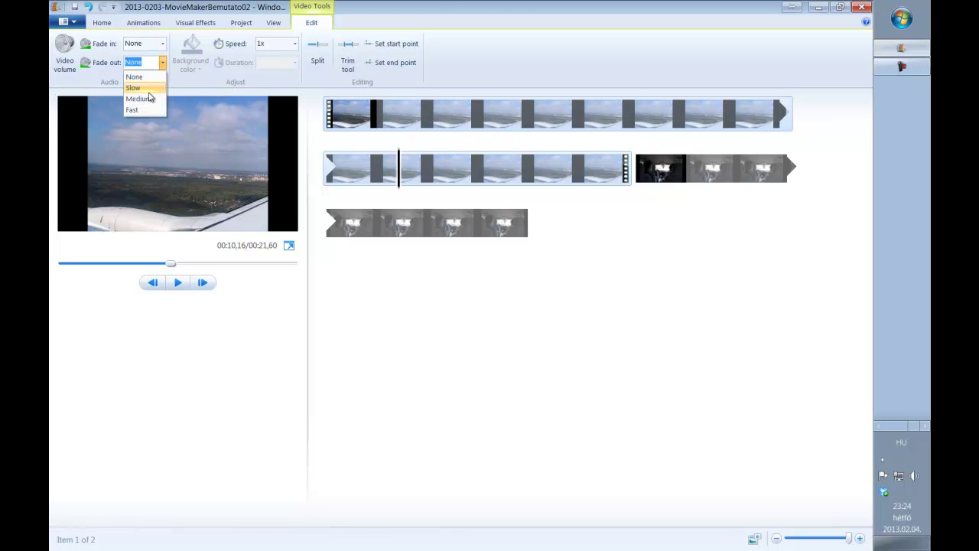
left_click(163, 63)
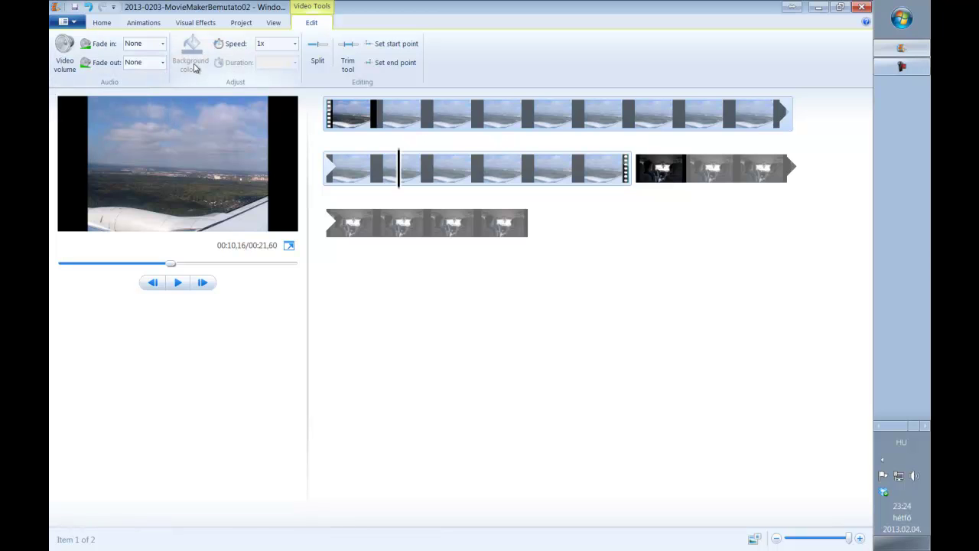
Select the car photo to view its adjustment settings, and view the playback speed choices for the airplane clip
left_click(433, 223)
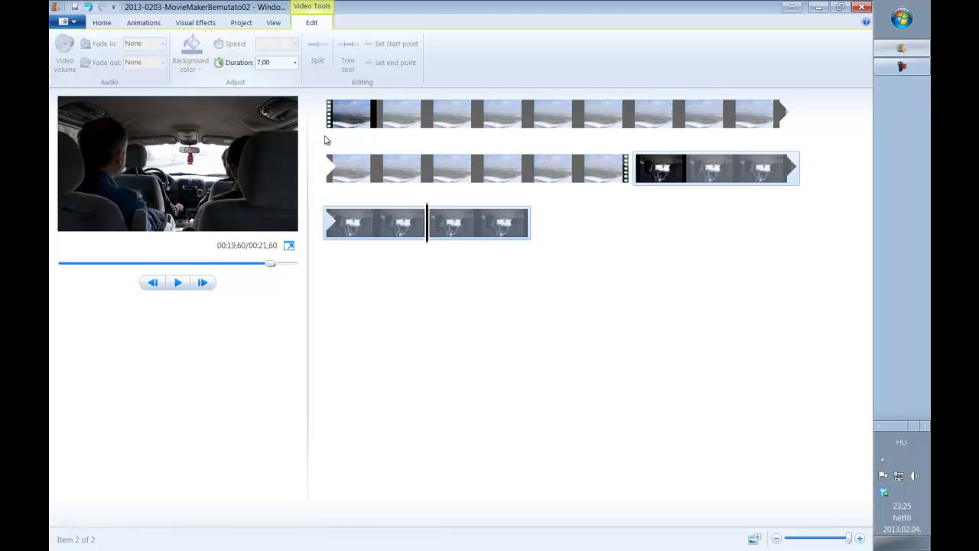
left_click(376, 181)
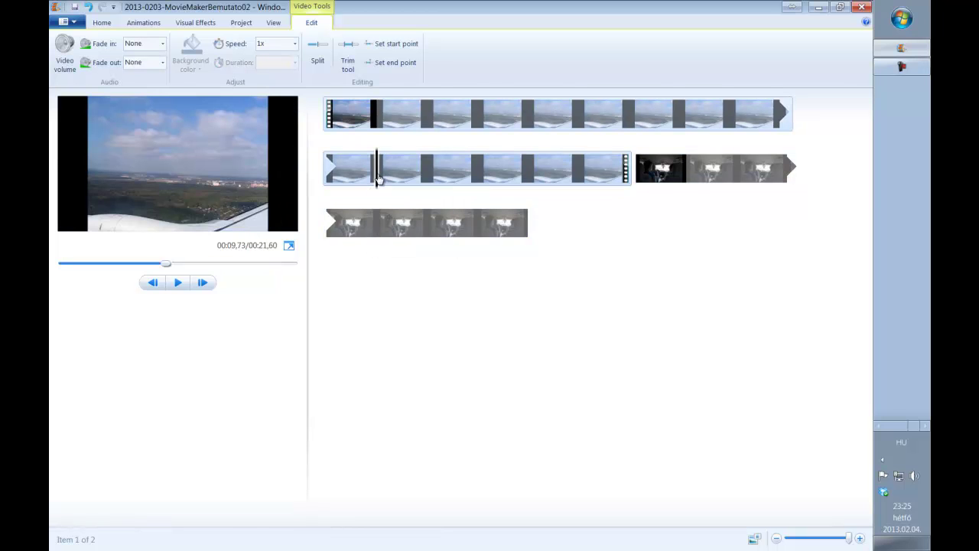
left_click(295, 44)
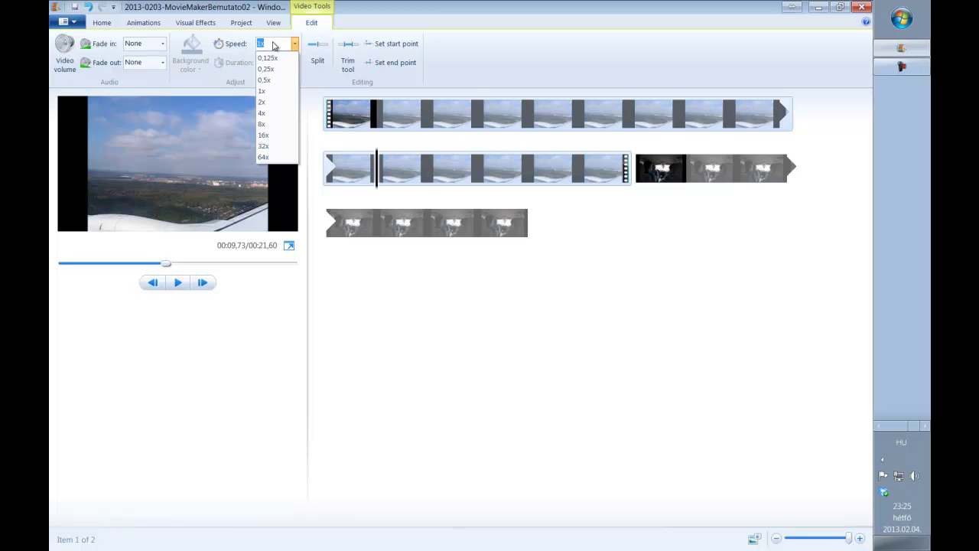
left_click(296, 45)
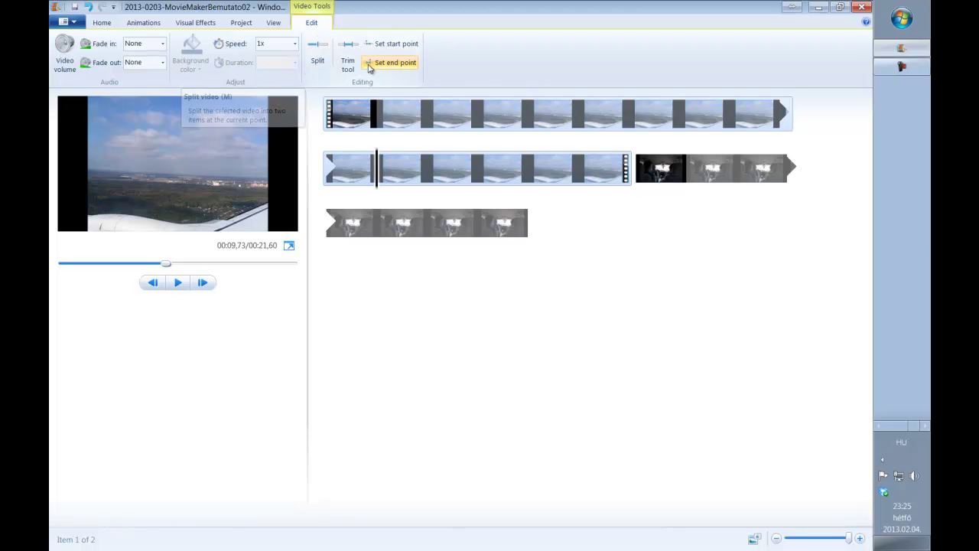
Split the airplane clip in two at 00:10,71
left_click(515, 127)
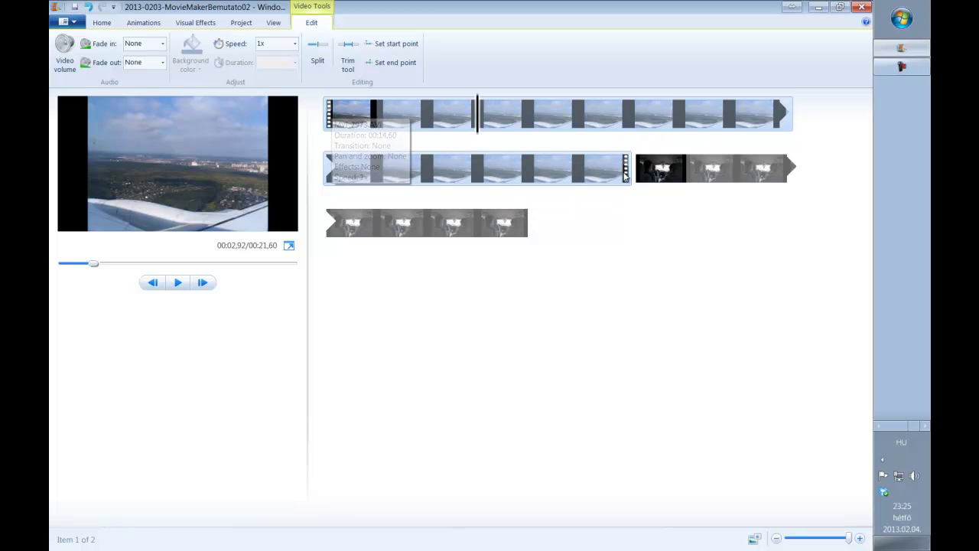
left_click(462, 221)
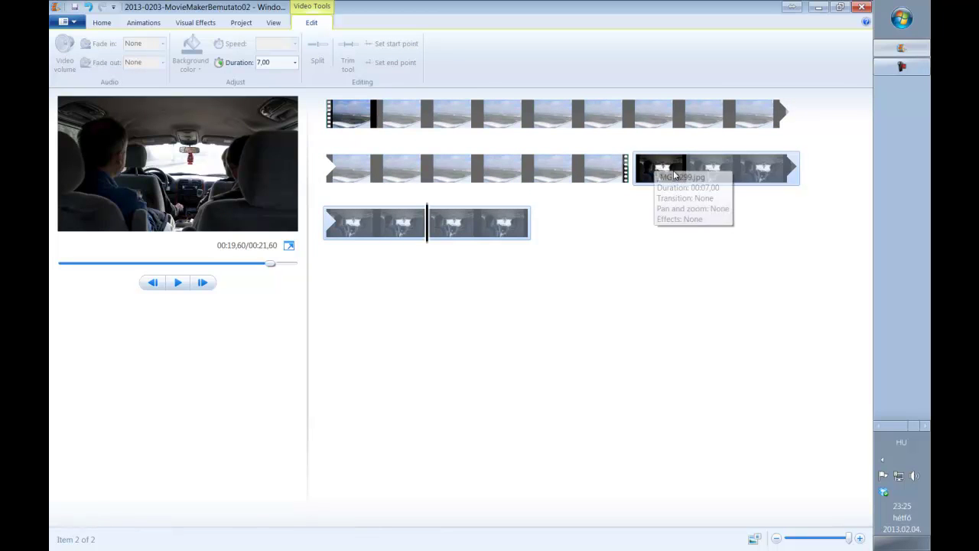
left_click(436, 170)
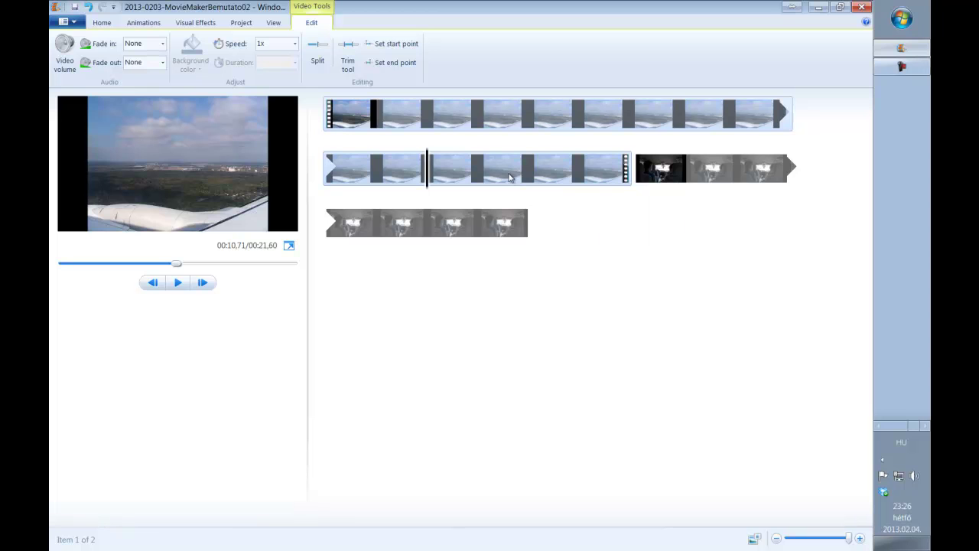
left_click(317, 53)
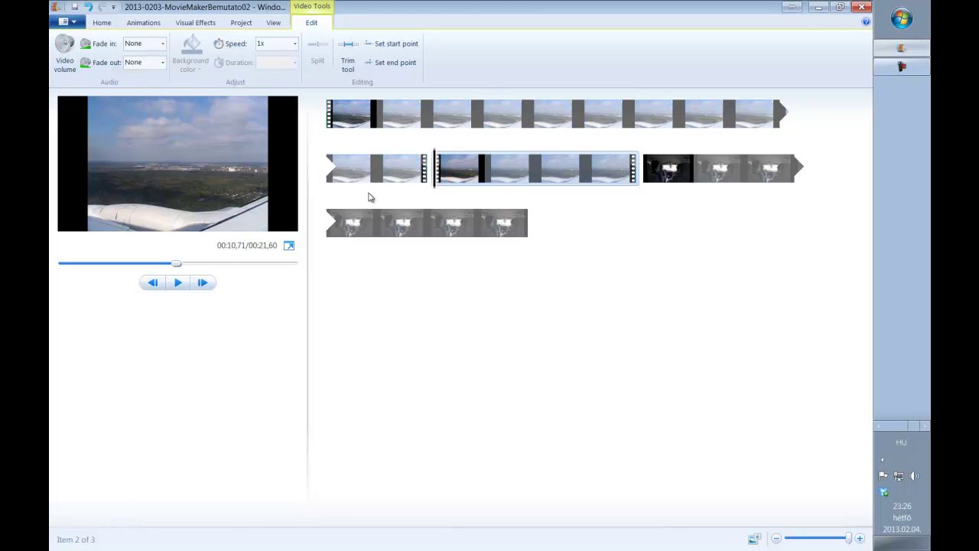
Select each part of the split airplane clip in turn, and undo the split
left_click(484, 173)
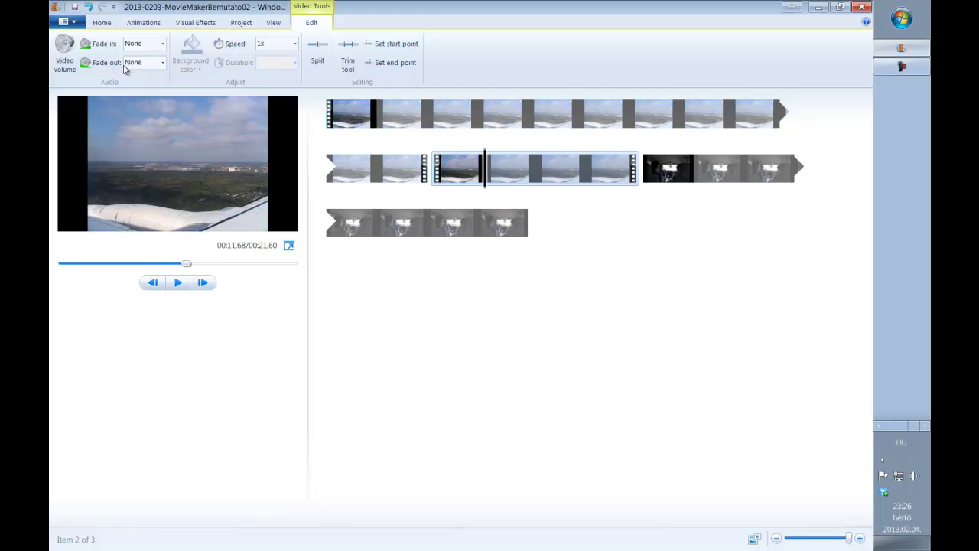
left_click(452, 122)
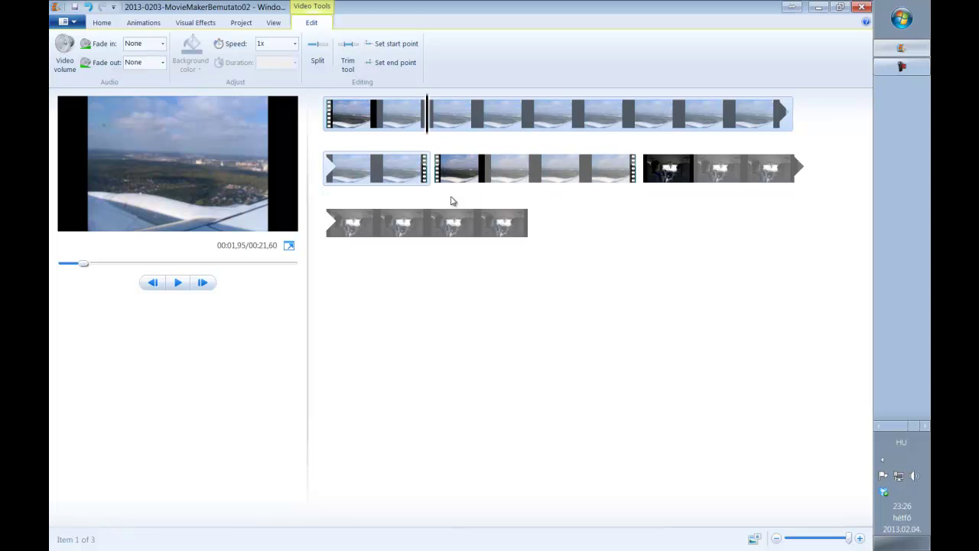
key("ctrl+z")
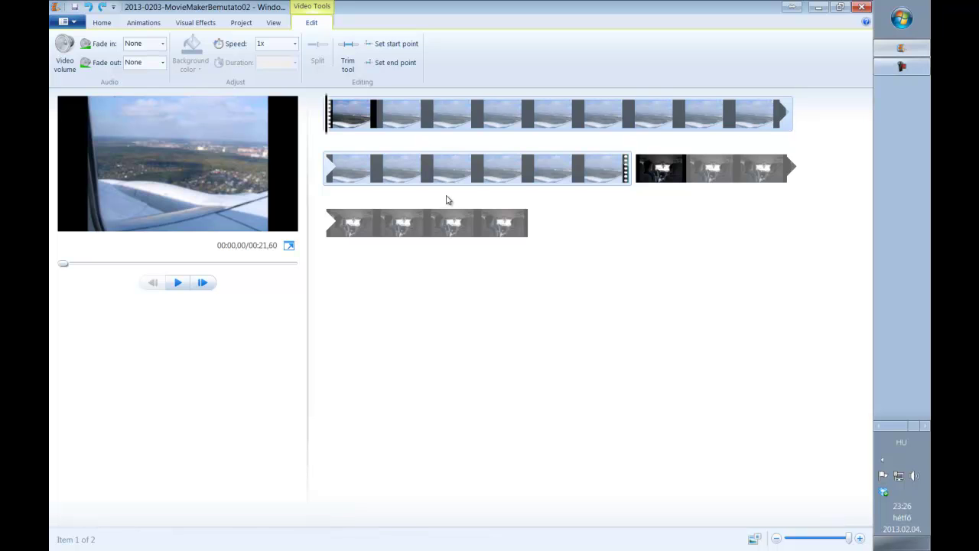
Split the airplane clip at 00:02,92, undo the split, and bring back the commands for adding content
left_click(477, 170)
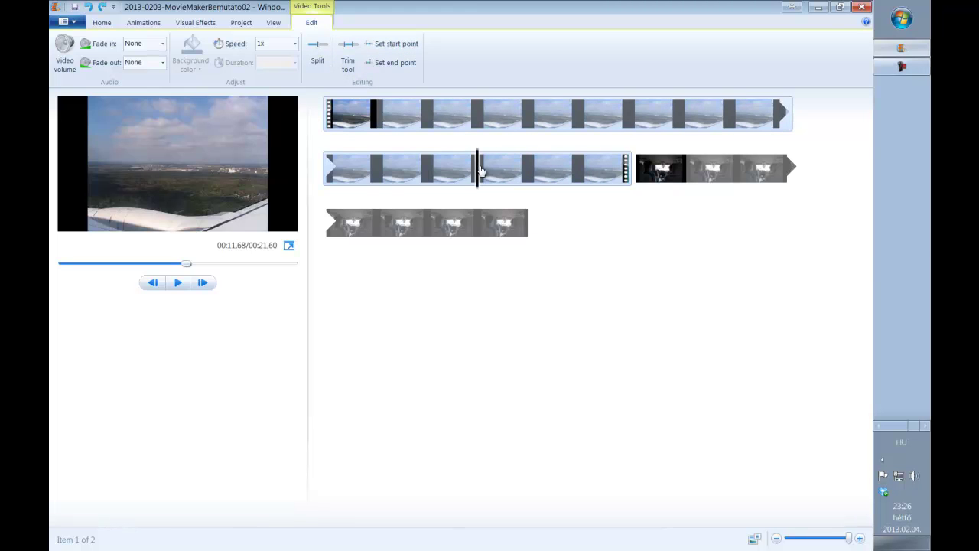
left_click_drag(477, 169, 433, 168)
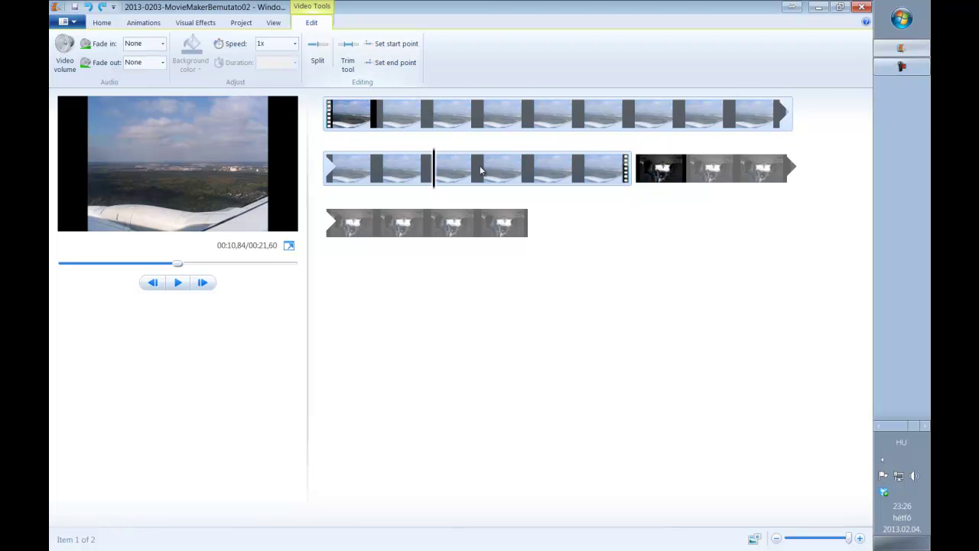
left_click(478, 119)
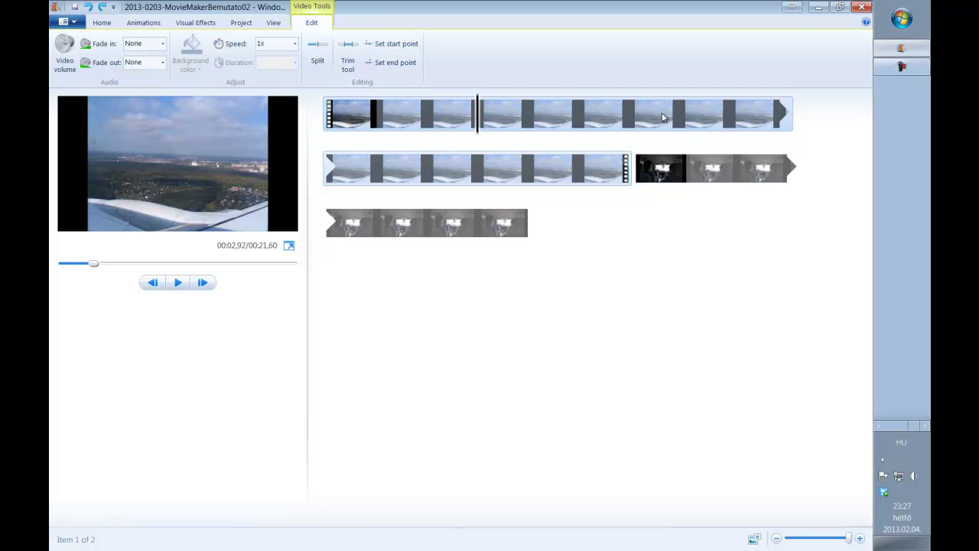
left_click(628, 118)
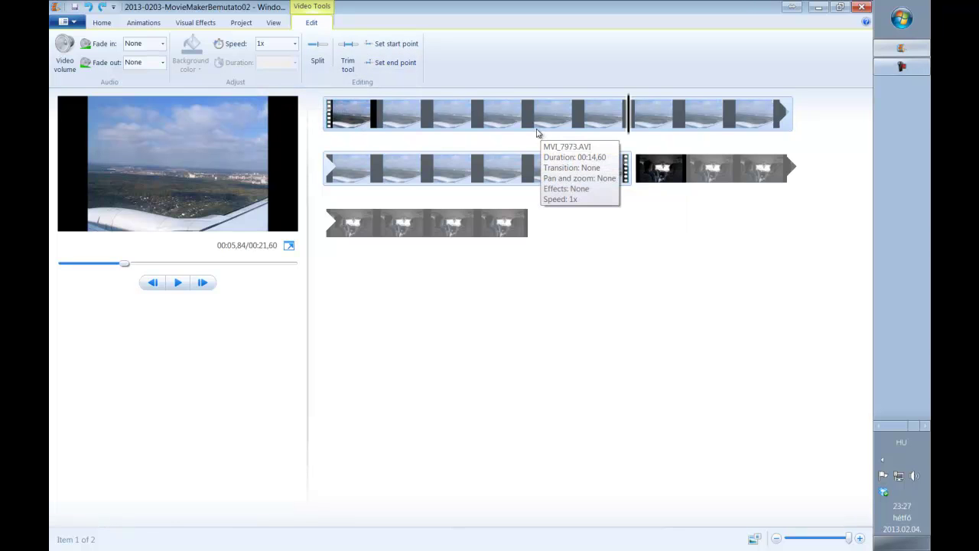
left_click(478, 122)
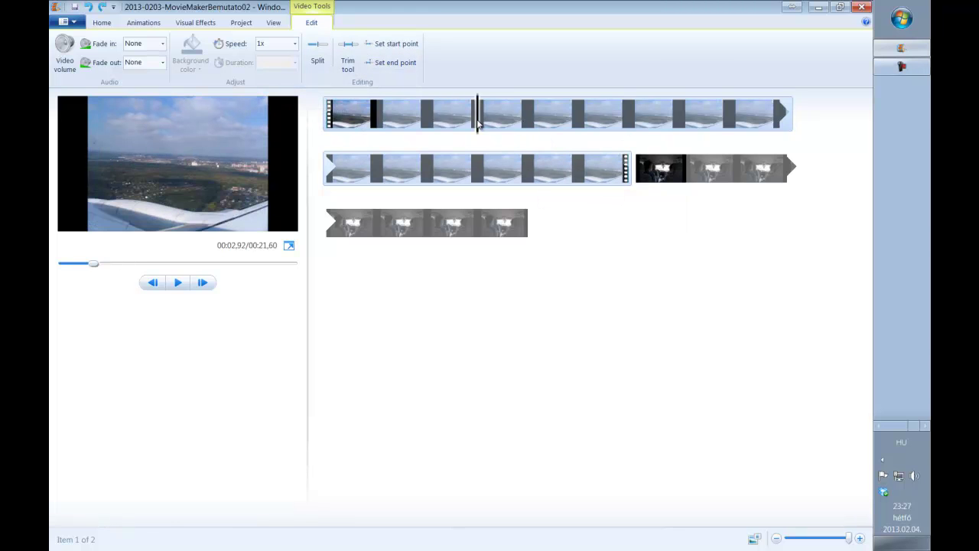
left_click(316, 58)
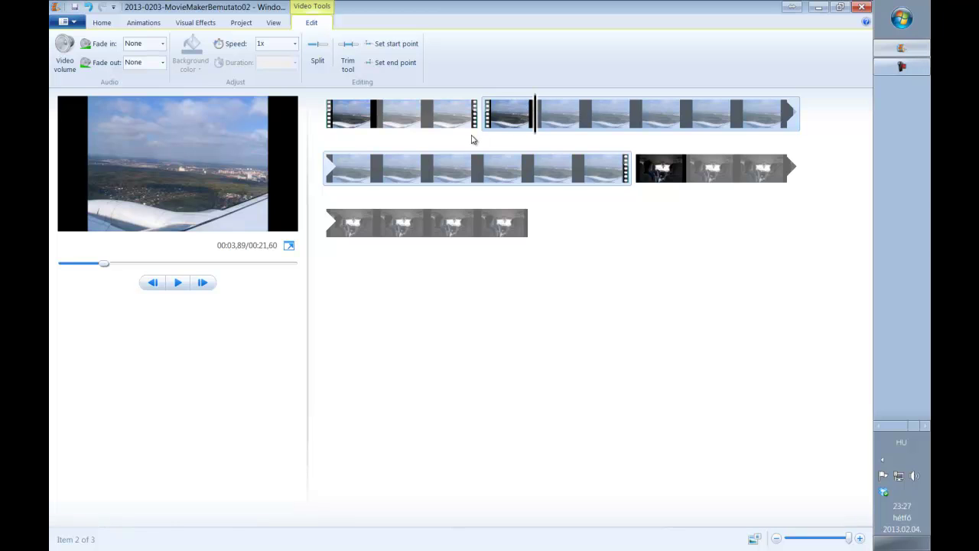
key("ctrl+z")
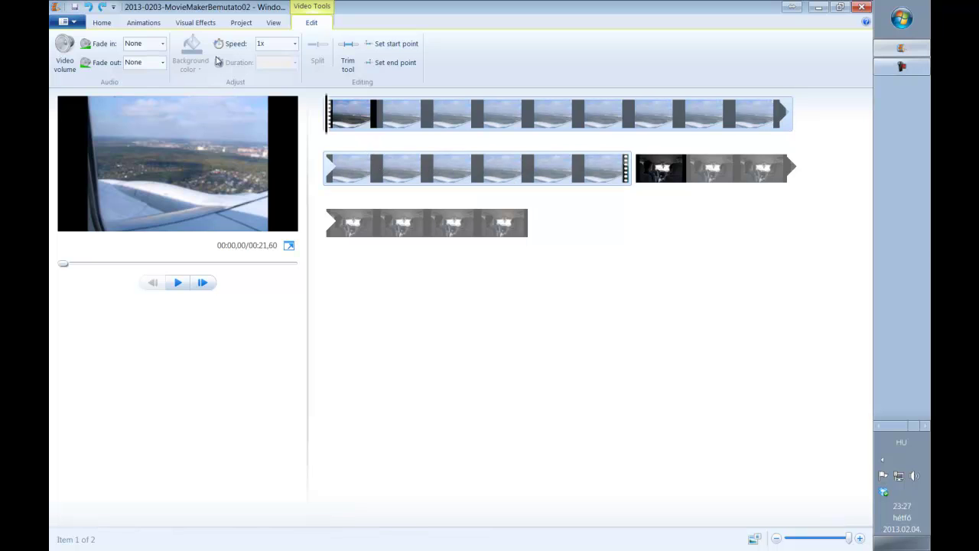
left_click(101, 22)
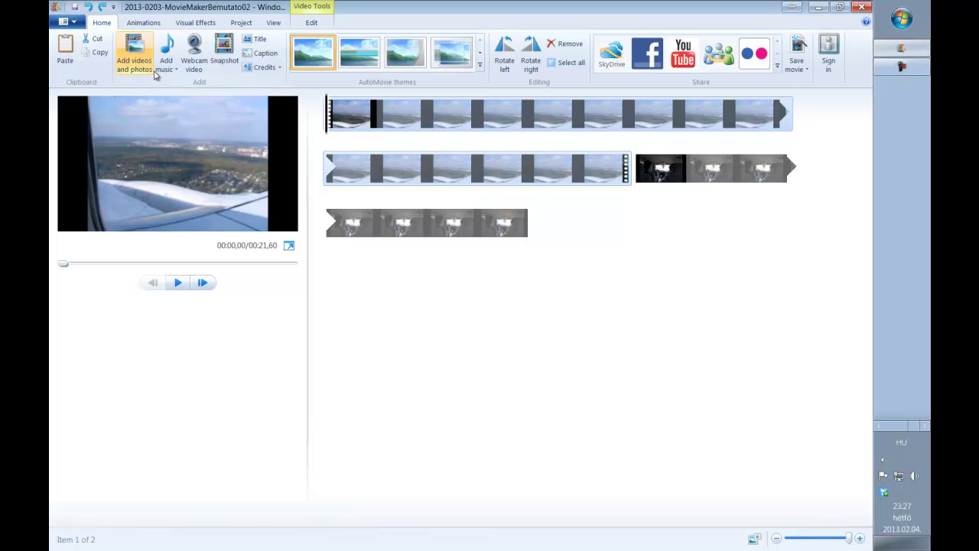
Add a title card before the airplane clip, replacing its default text with "2006 szeptember", "Moszkva" and "MVP Summit" on separate lines
left_click(260, 39)
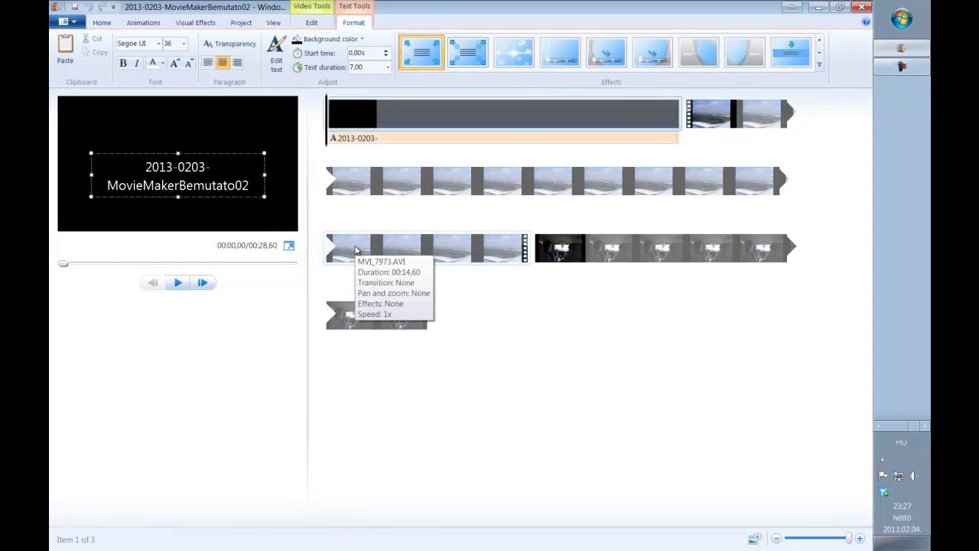
key("Delete")
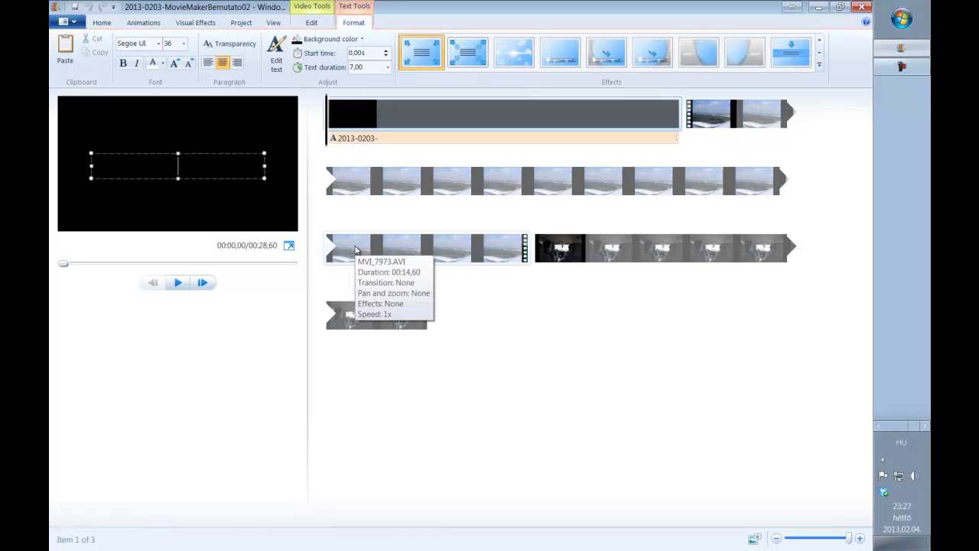
type("2006 szep")
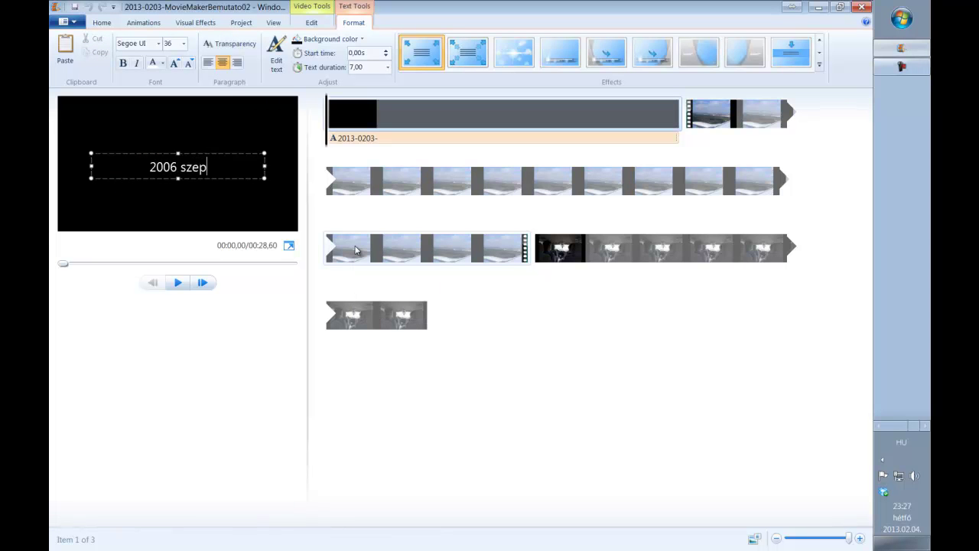
type("tember")
key("Return")
type("Mosz")
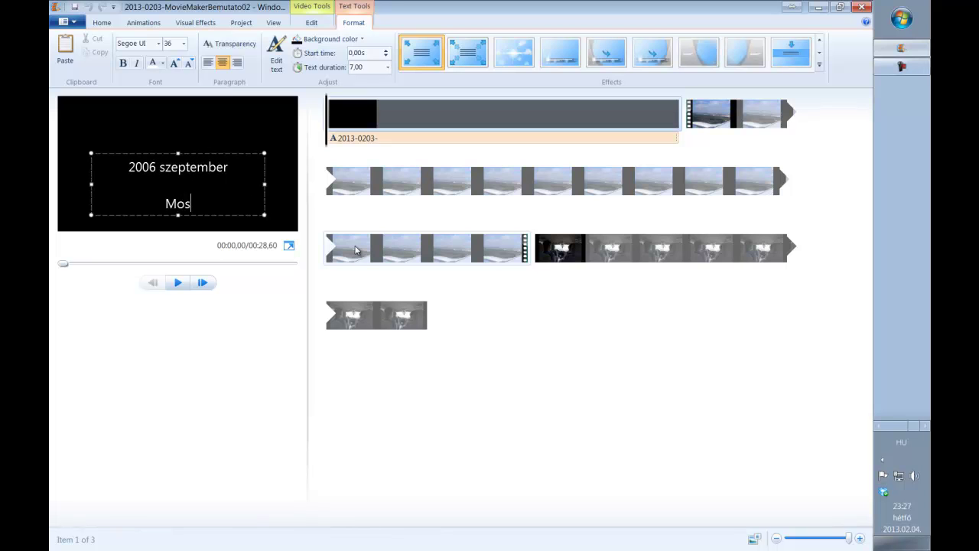
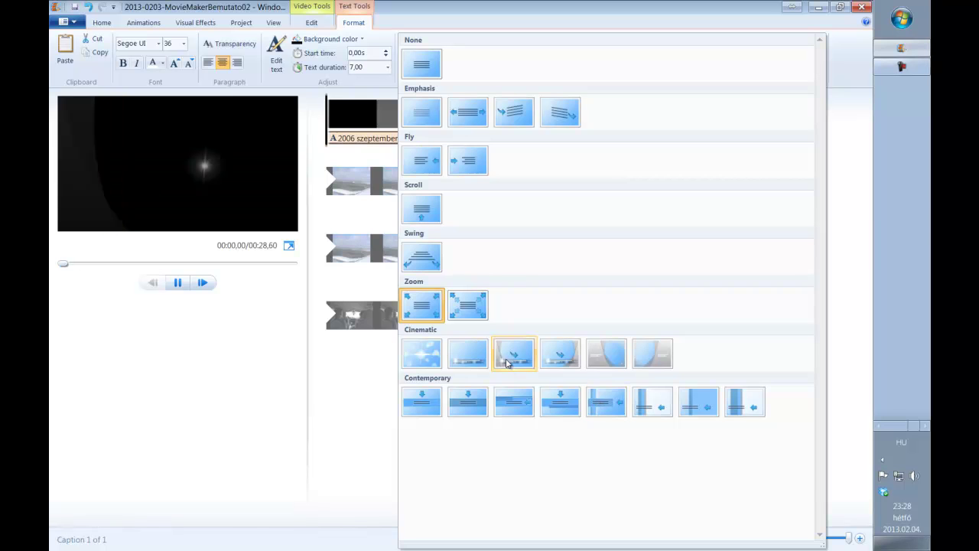
Apply the fifth Contemporary text effect to the title, and play the opening seconds to preview it
left_click(612, 412)
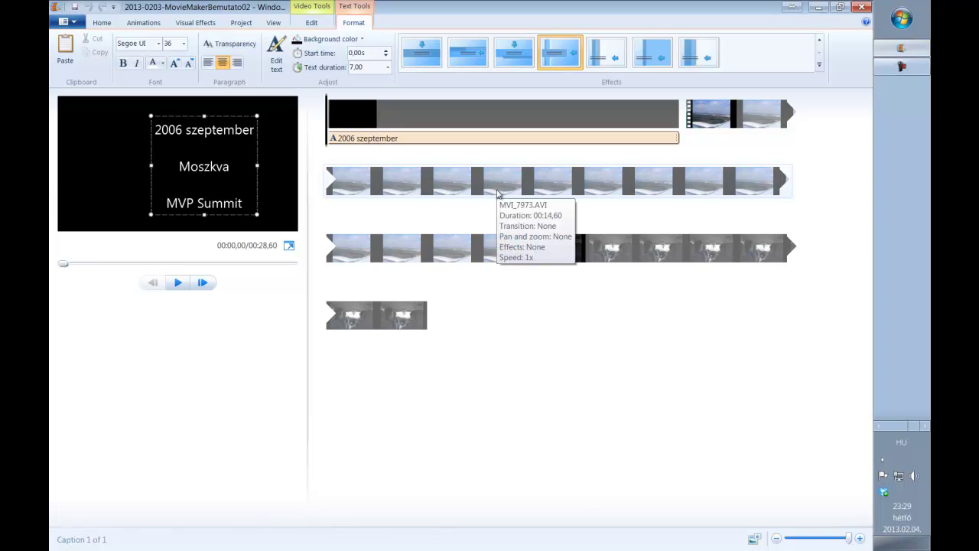
left_click(177, 283)
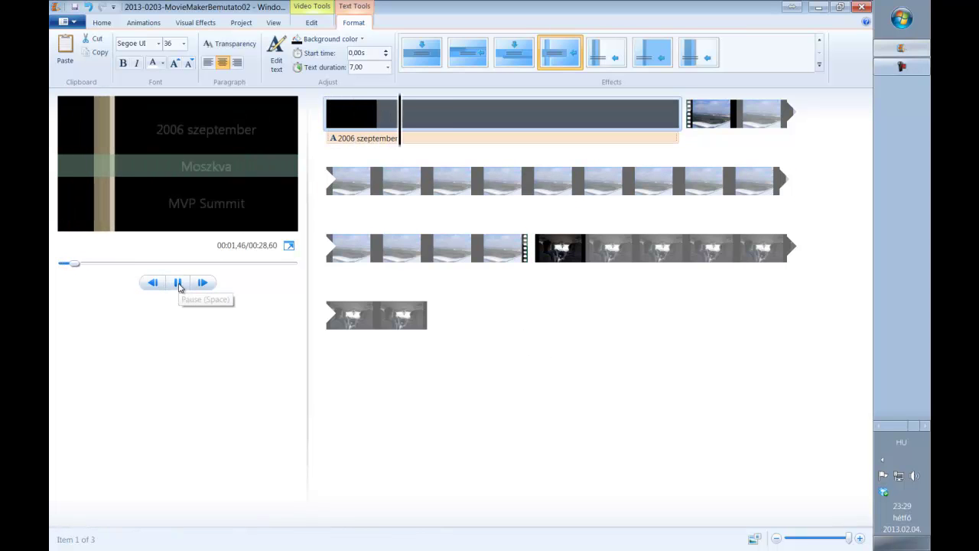
left_click(178, 284)
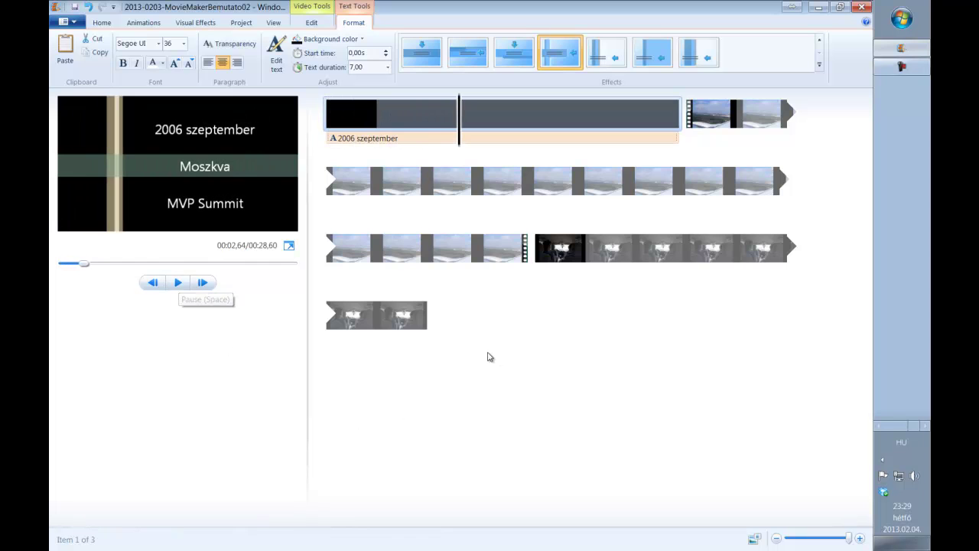
Preview the pan and zoom animations for the airplane clip and for the car photo without applying any
left_click(505, 194)
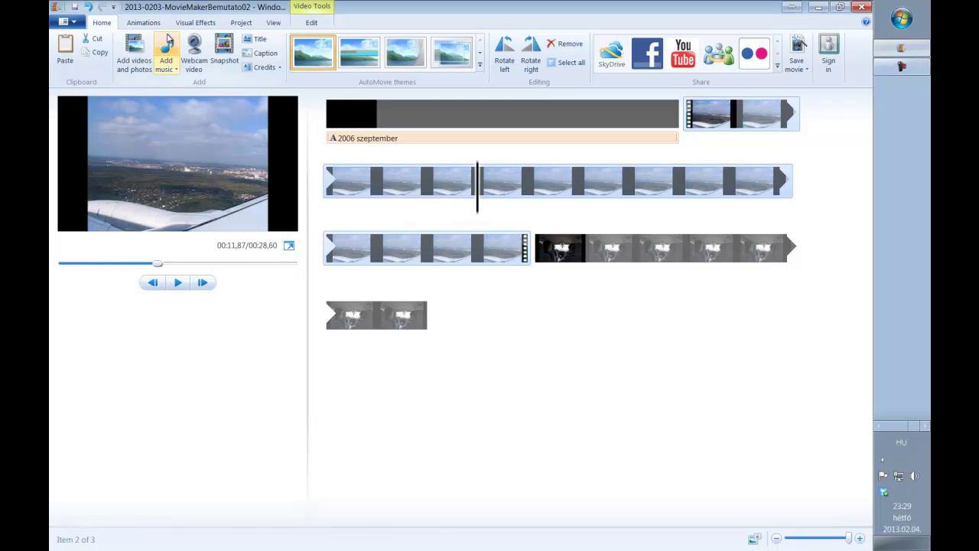
left_click(142, 23)
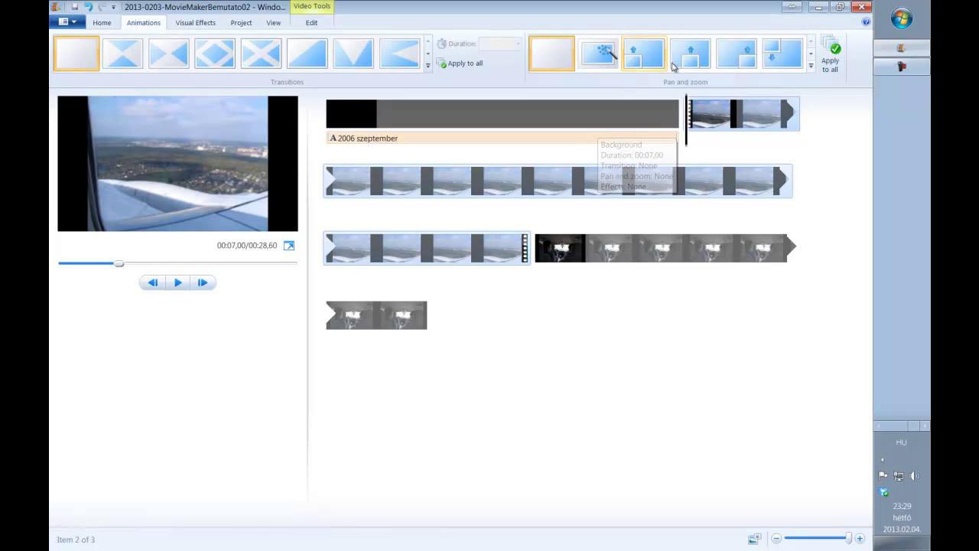
left_click(811, 68)
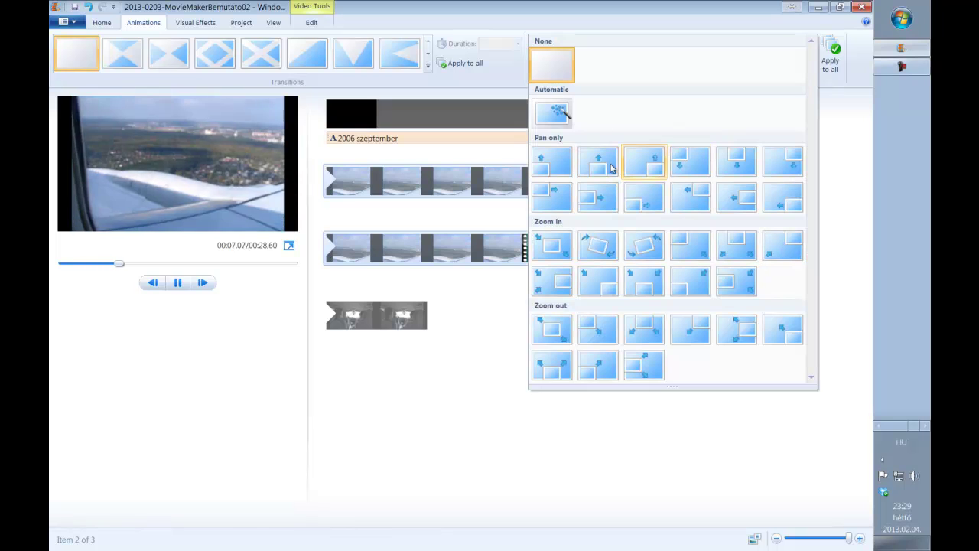
left_click(464, 182)
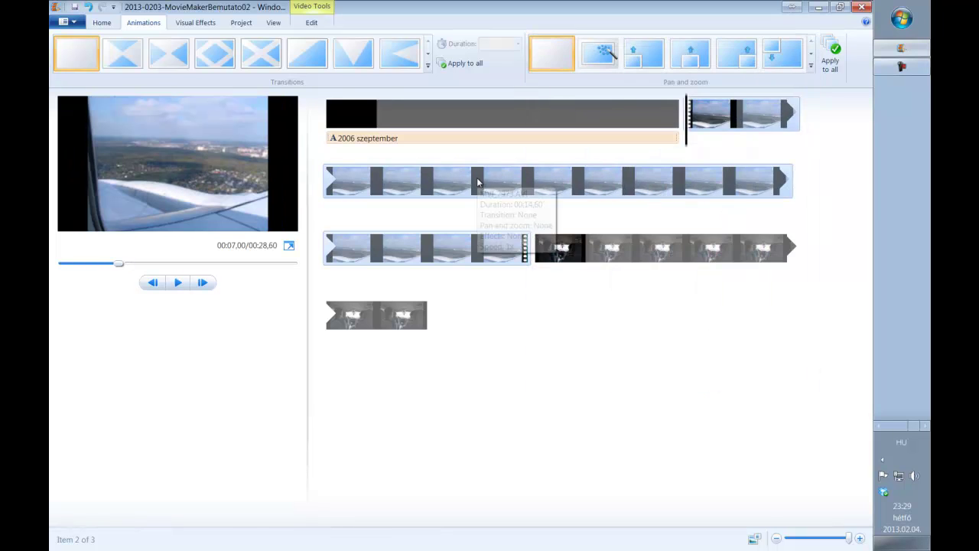
left_click(636, 249)
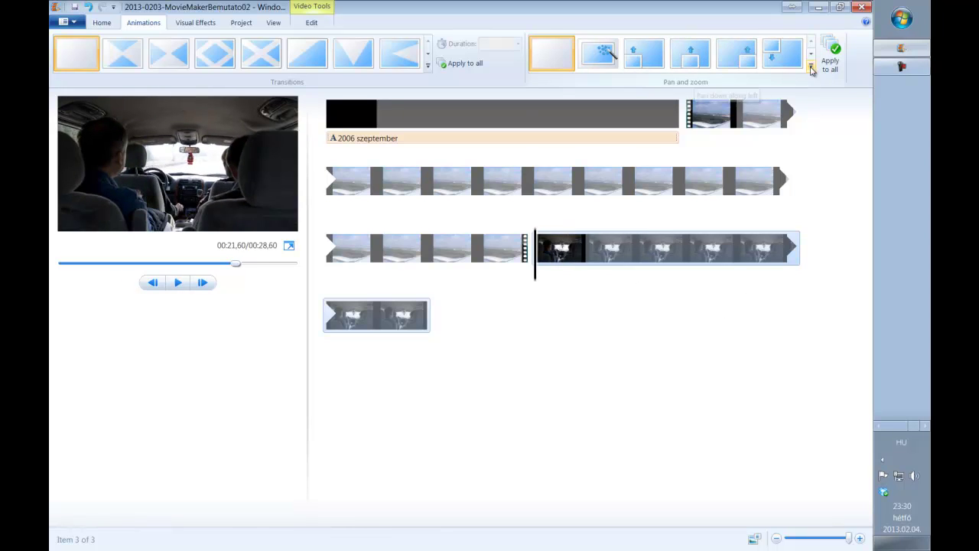
left_click(811, 68)
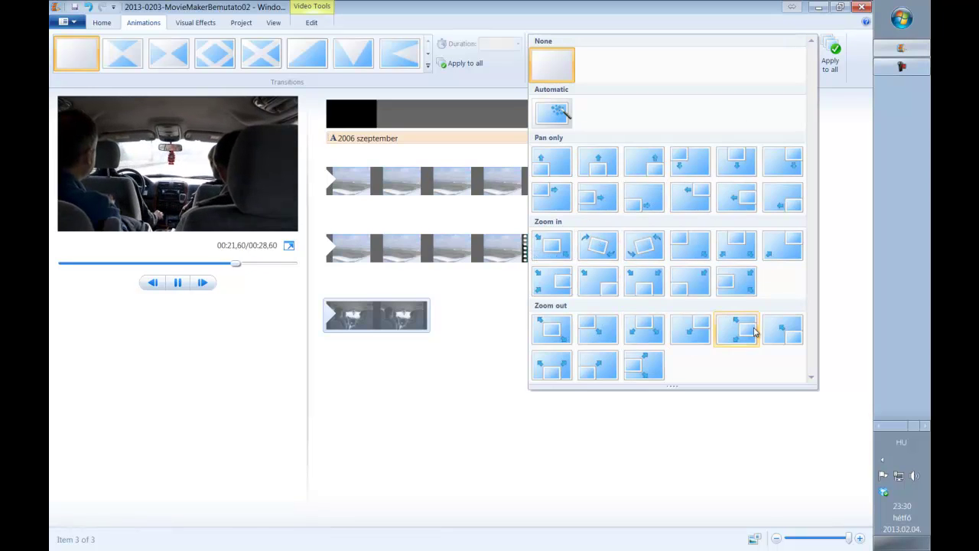
left_click(474, 408)
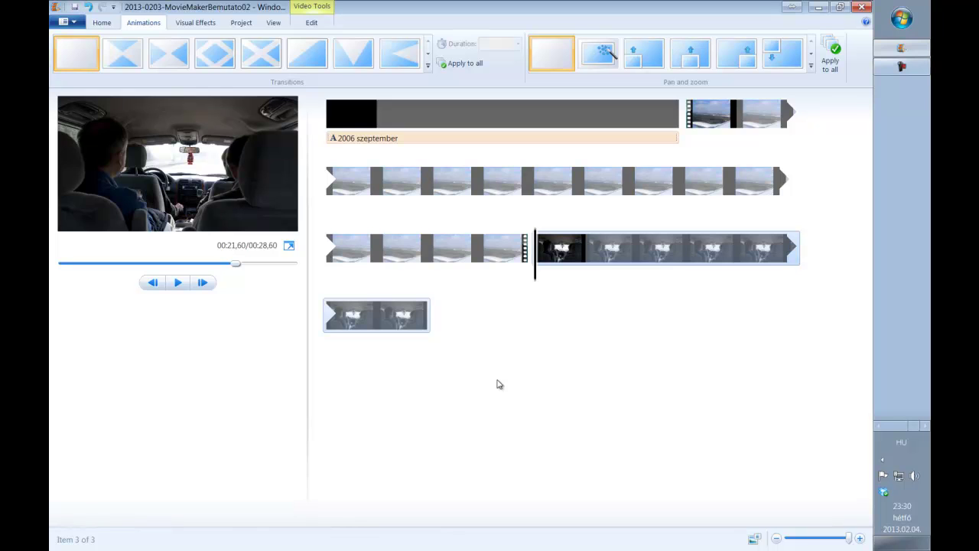
Browse the visual effects for the airplane clip without applying any, and view the project's aspect ratio options
left_click(204, 24)
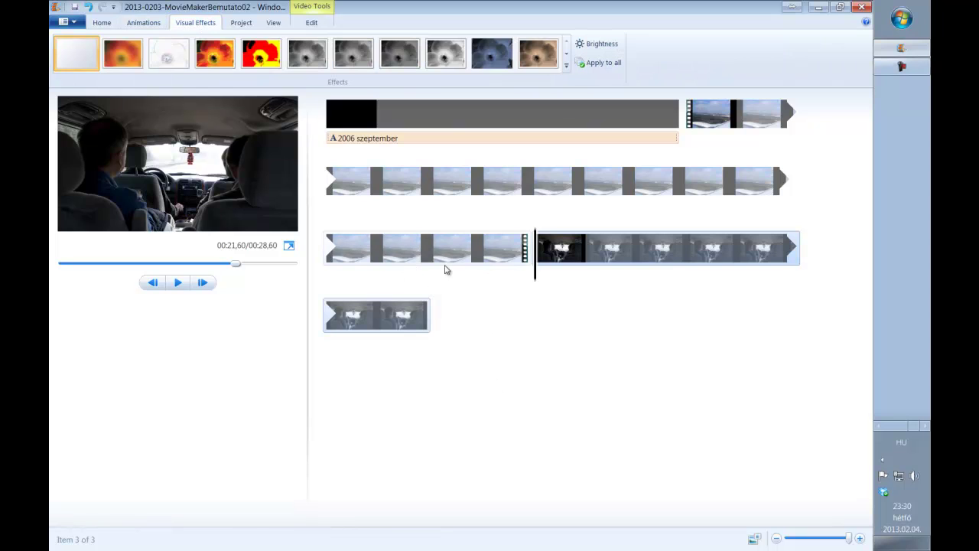
left_click(427, 184)
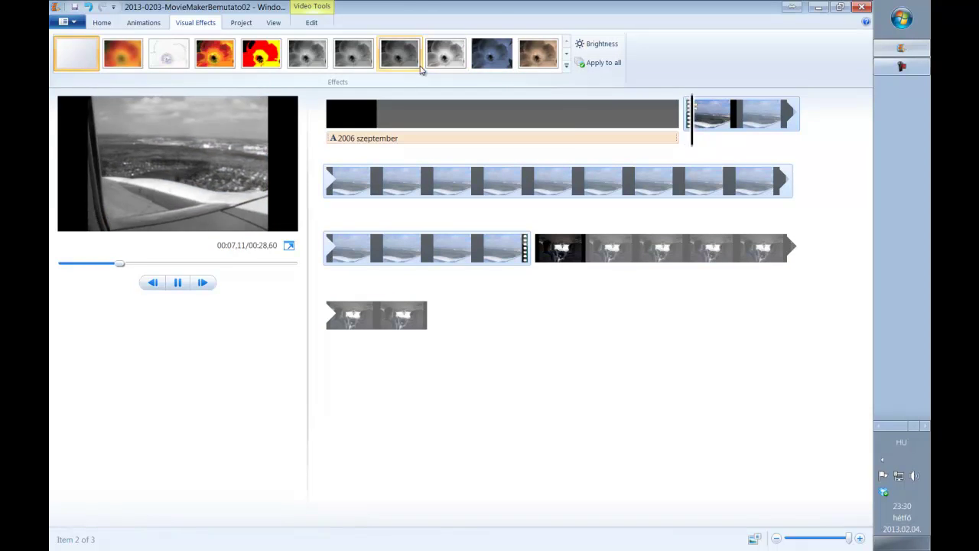
left_click(567, 67)
left_click_drag(564, 68, 571, 107)
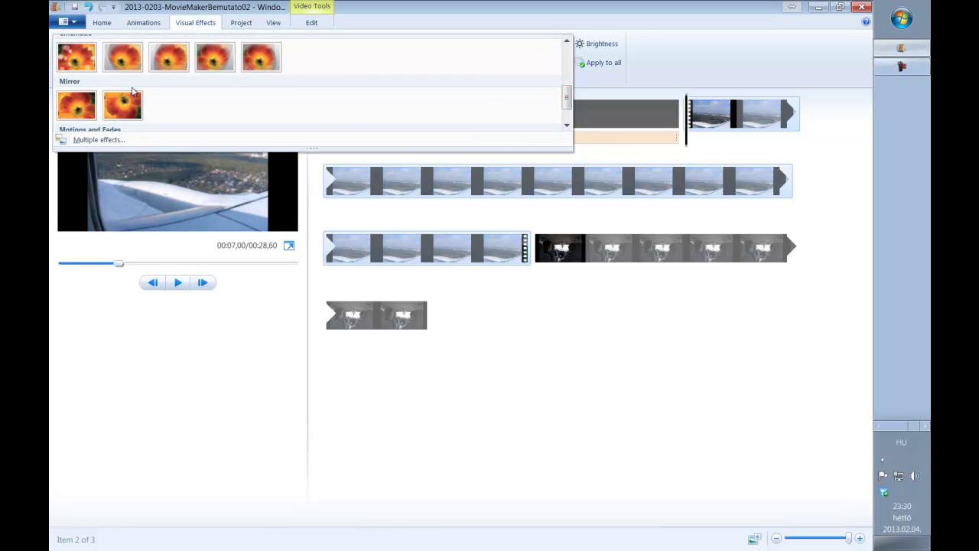
left_click_drag(565, 107, 568, 79)
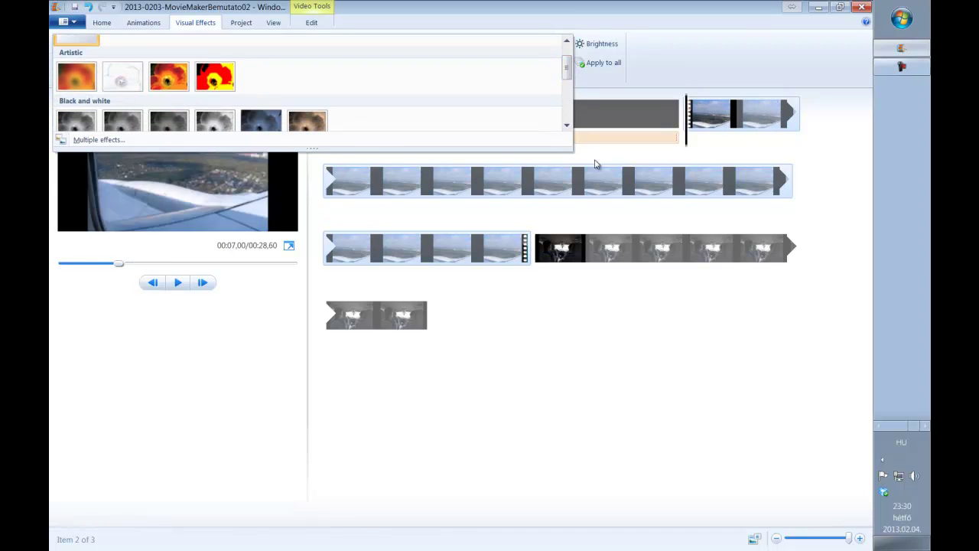
left_click(689, 80)
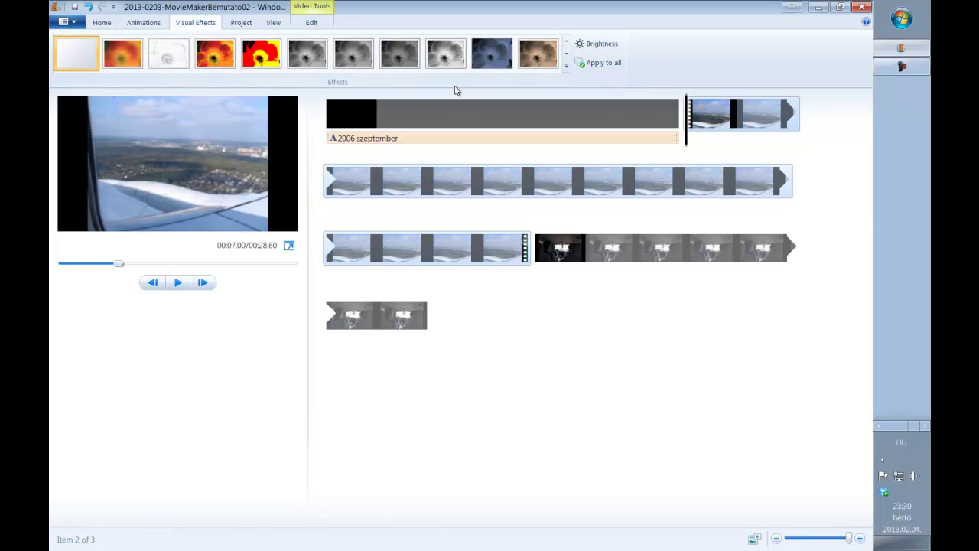
left_click(246, 26)
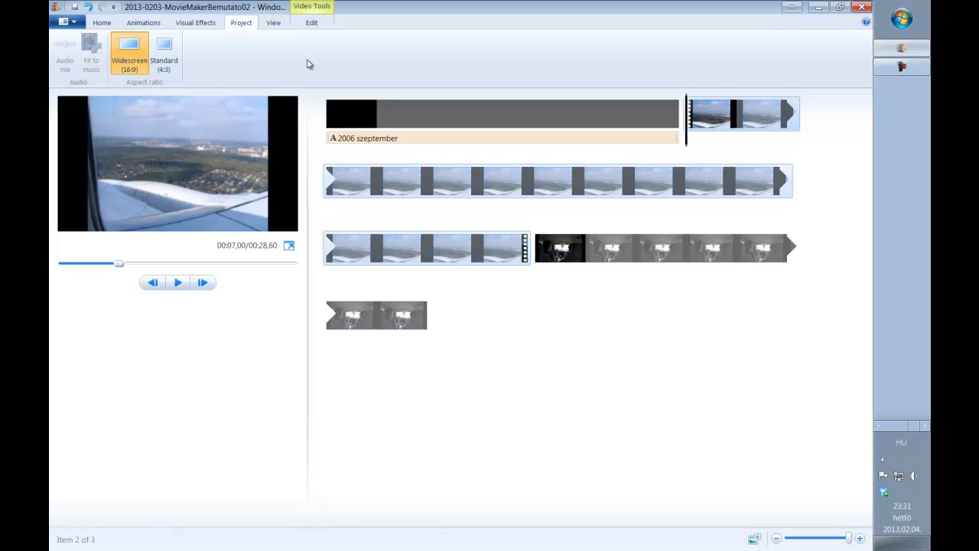
Import the photos _MG_3302.jpg, _MG_3303.jpg and _MG_3308.jpg from the Kep folder between the airplane clip and the car photo
left_click(101, 22)
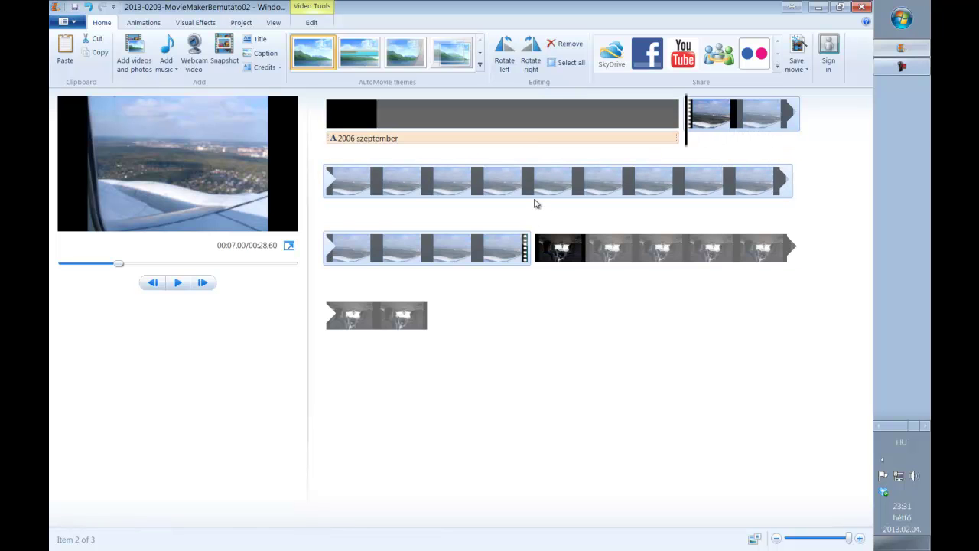
mouse_move(580, 253)
left_click(134, 52)
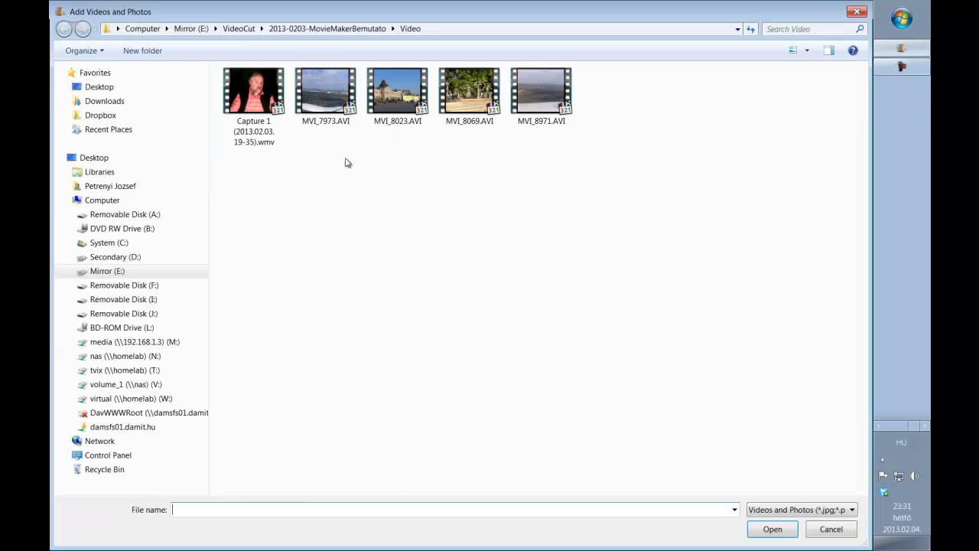
left_click(321, 29)
double_click(258, 90)
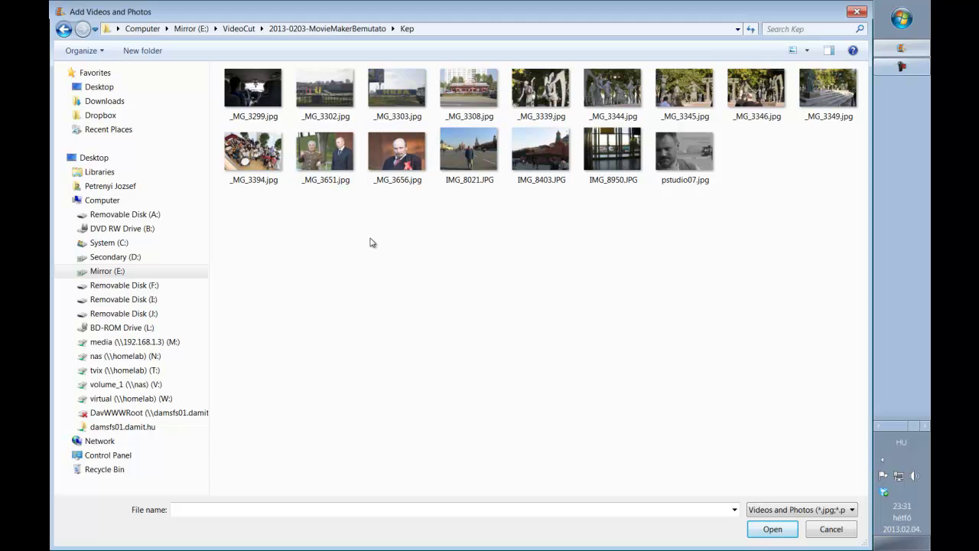
left_click(327, 91)
left_click(391, 96, "ctrl")
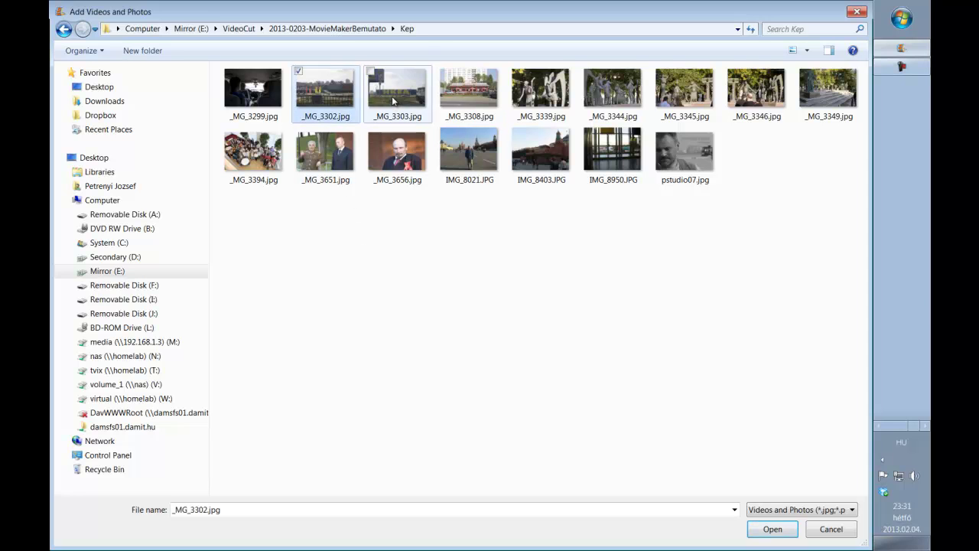
left_click(465, 93, "ctrl")
left_click(774, 531)
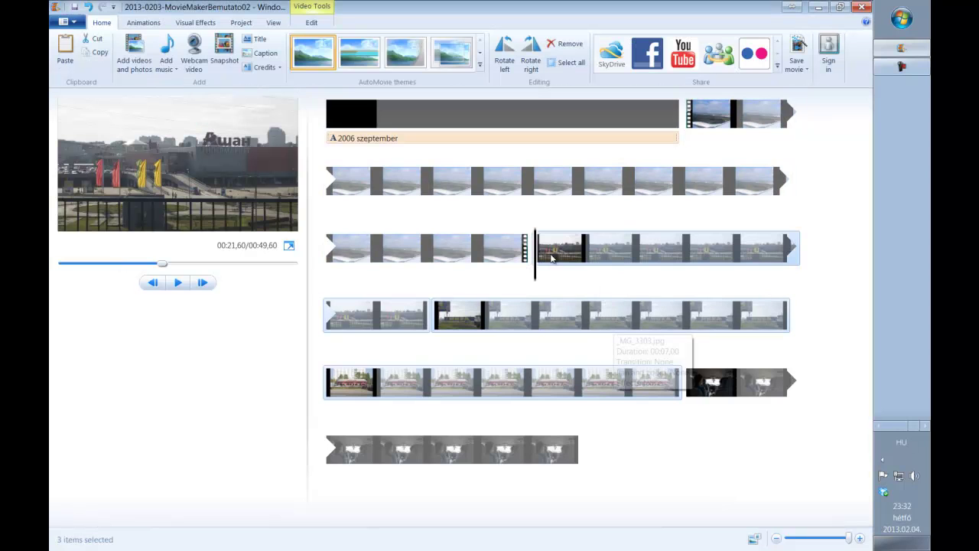
Set the display duration of the first two imported photos, the shopping centre and the IKEA store, to 1,00 second each
left_click(646, 261)
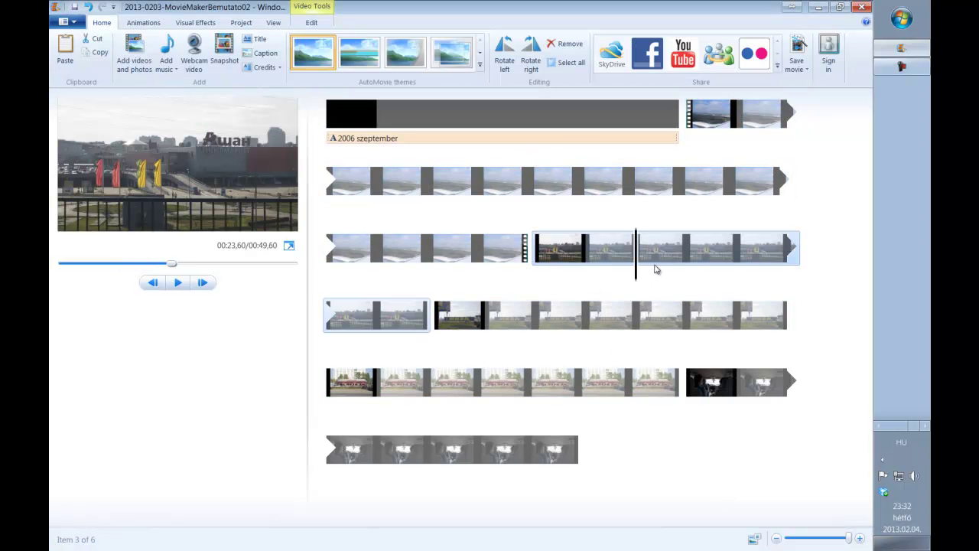
left_click(318, 27)
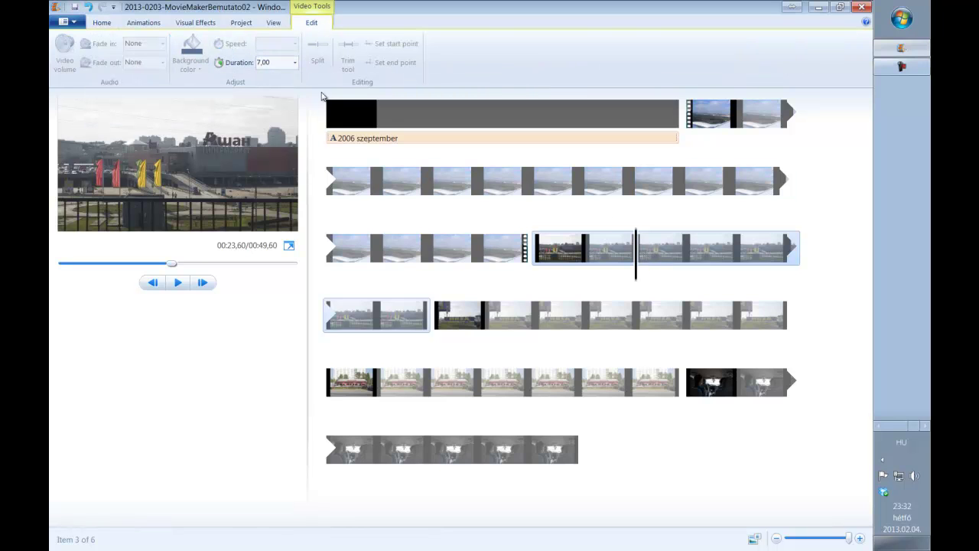
left_click(295, 62)
left_click(269, 74)
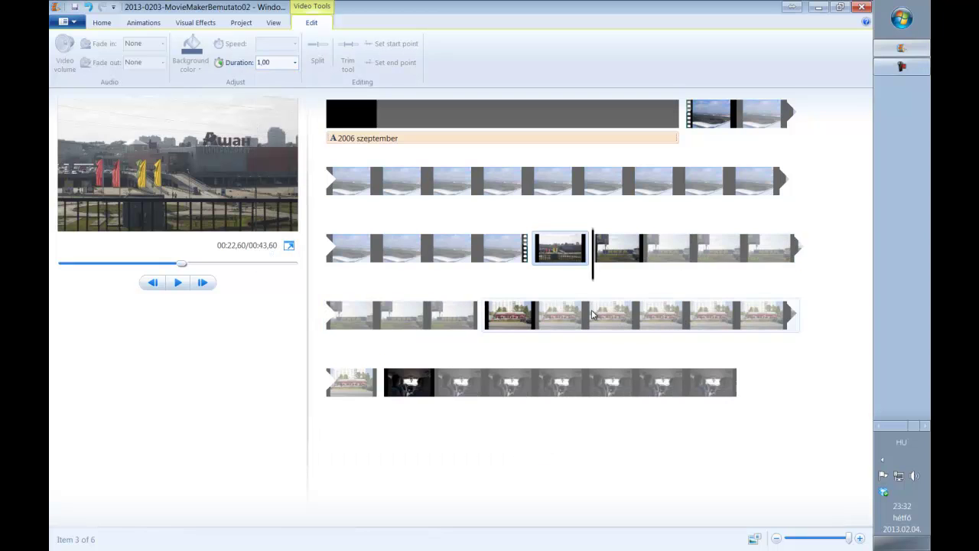
left_click(673, 264)
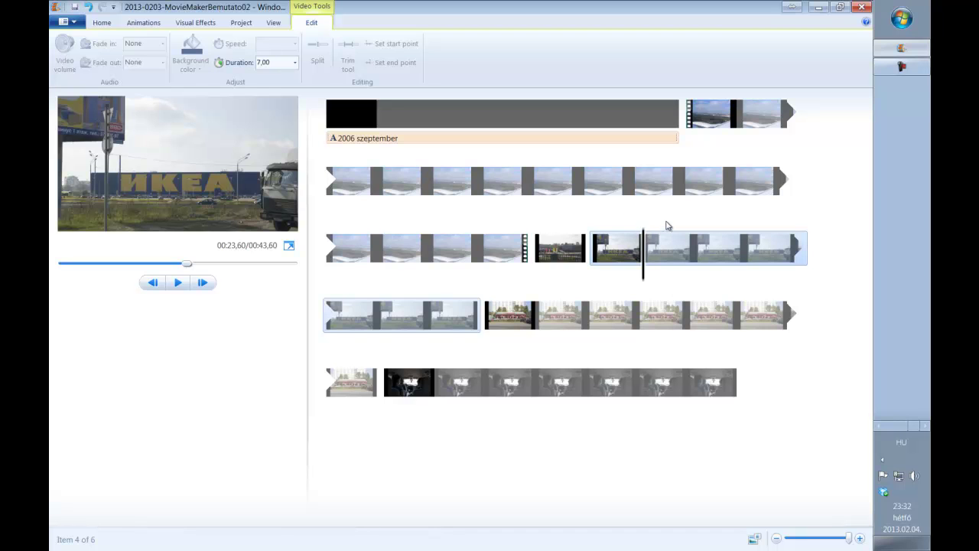
left_click(294, 62)
left_click(274, 76)
Set the display duration of the restaurant photo and the car photo to 1,00 second each
left_click(701, 249)
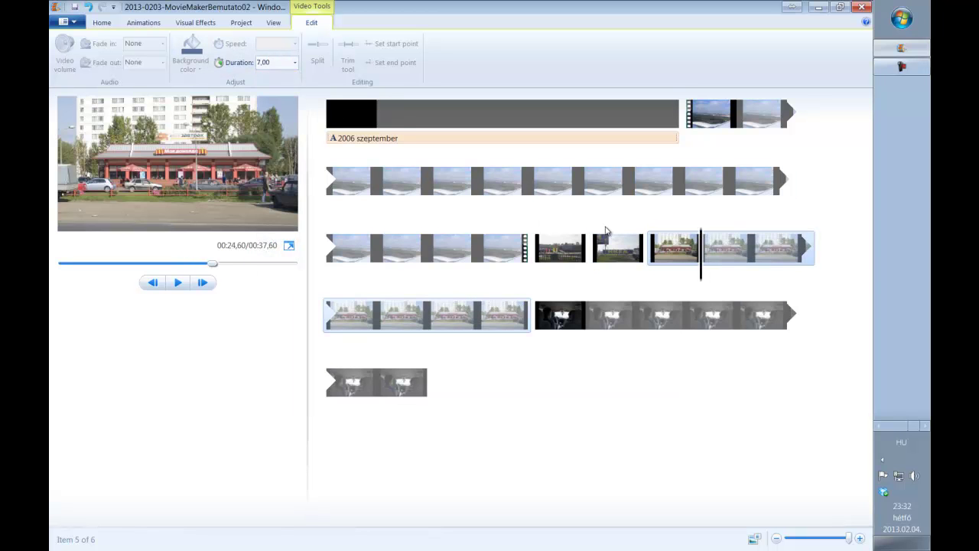
left_click(295, 62)
left_click(274, 77)
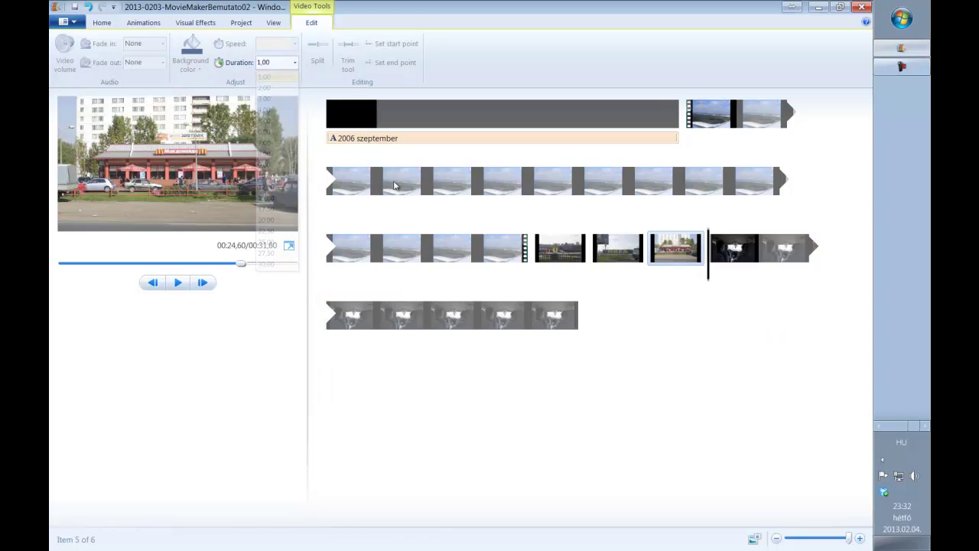
left_click(427, 314)
left_click(295, 62)
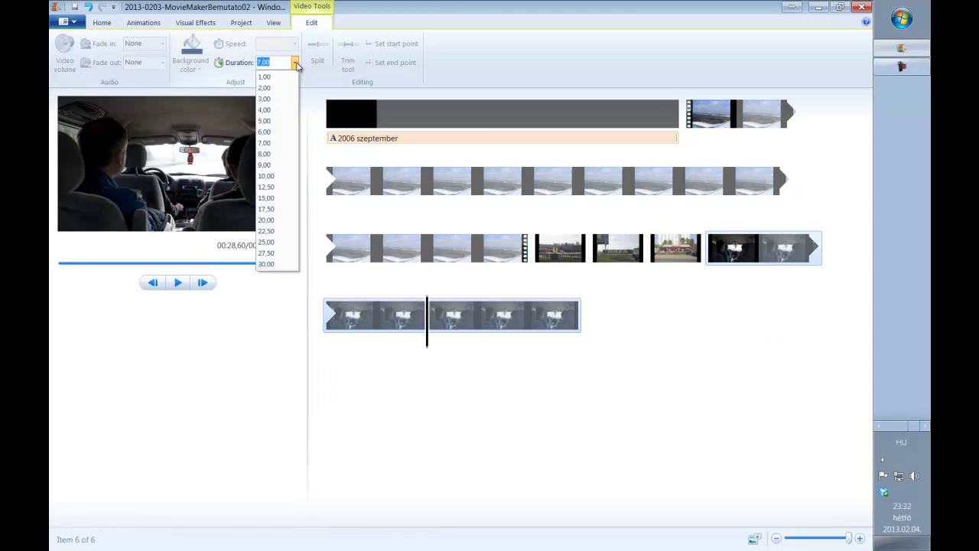
left_click(274, 76)
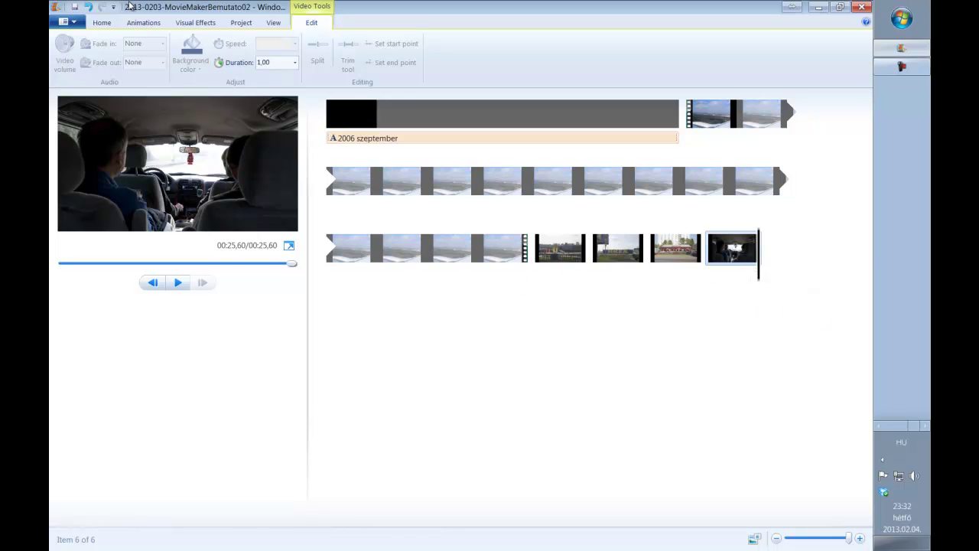
Import the video MVI_8069.AVI from the Video folder at the end of the project, after the car photo
left_click(103, 24)
left_click(143, 71)
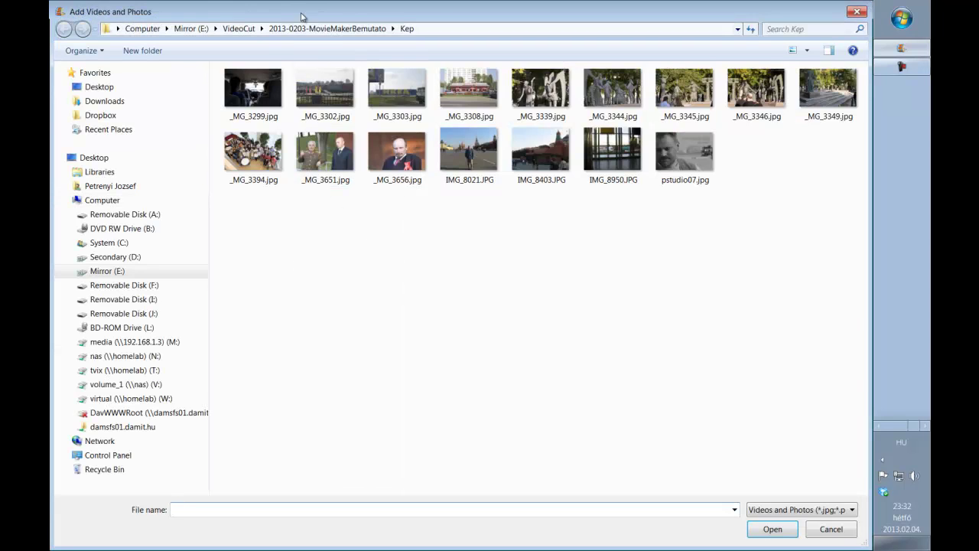
left_click(296, 28)
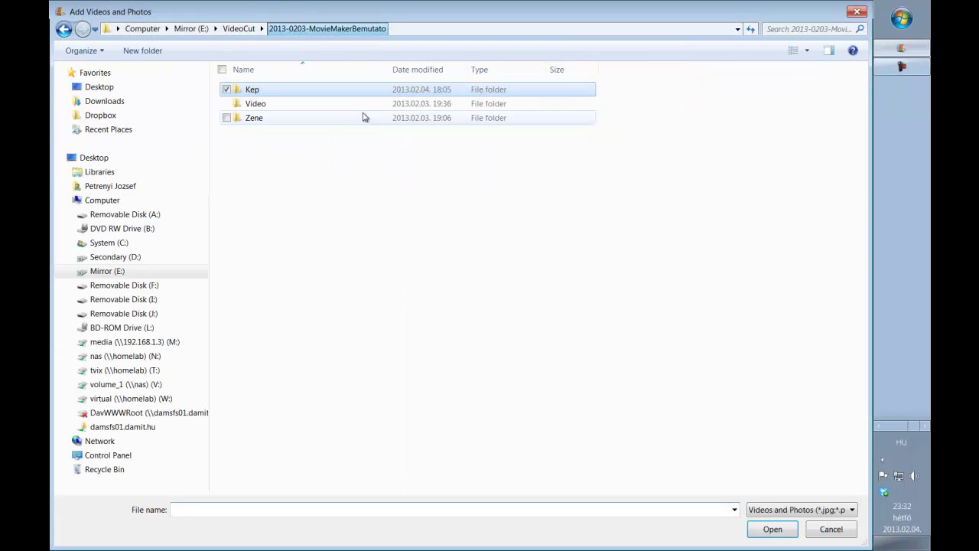
double_click(255, 104)
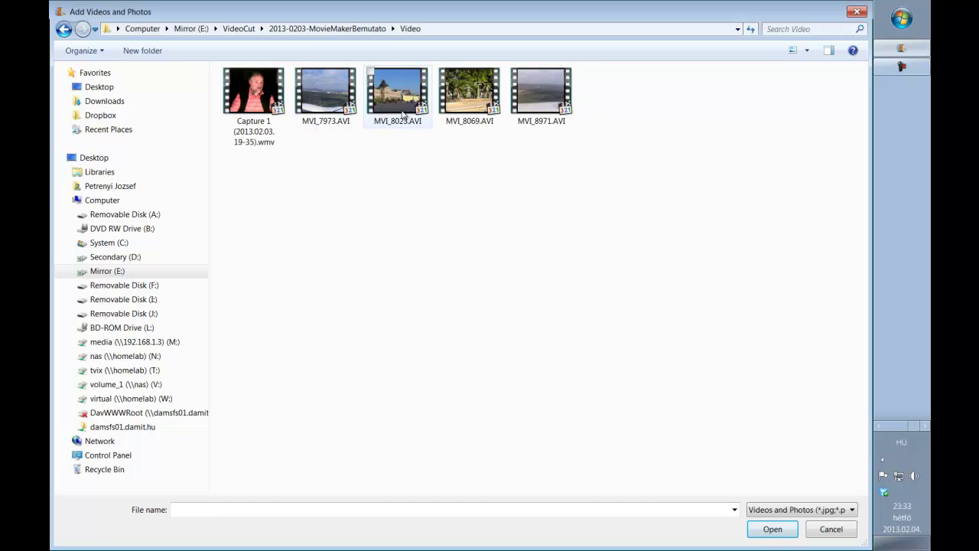
left_click(476, 95)
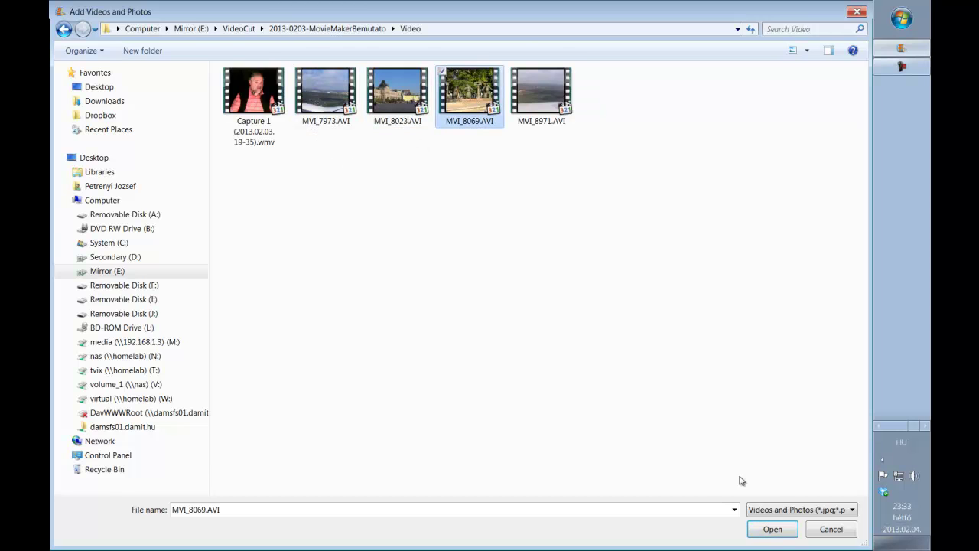
left_click(776, 533)
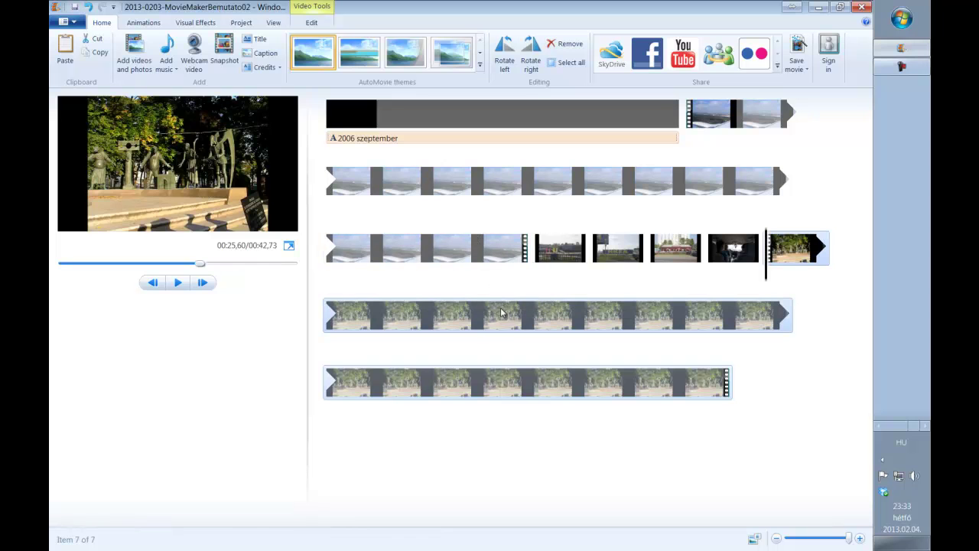
Insert a title before the statue park clip reading "Ez egy játszótér, melyen egy szoborcsoport azt mutatja be, milyen veszélyek leskelődnek a gyerekekre."
left_click(512, 327)
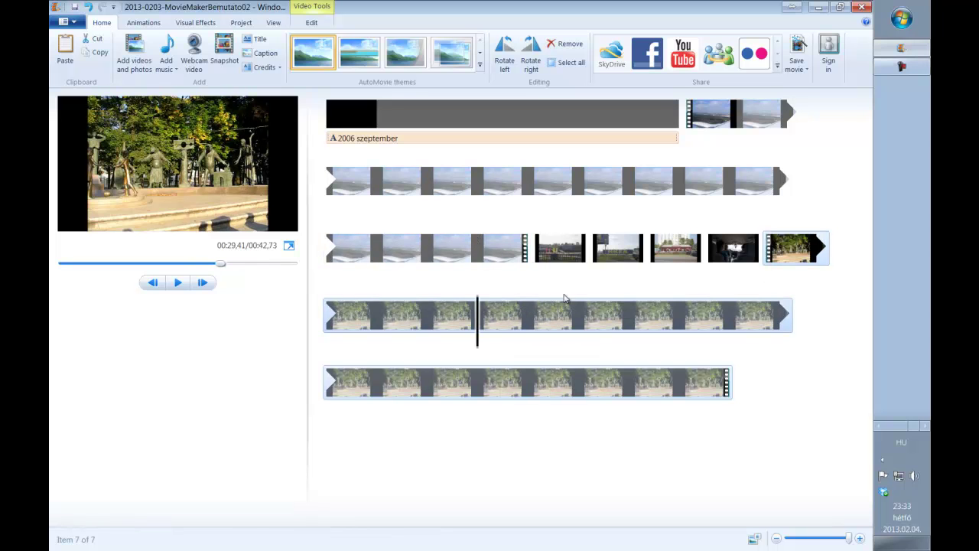
left_click(180, 285)
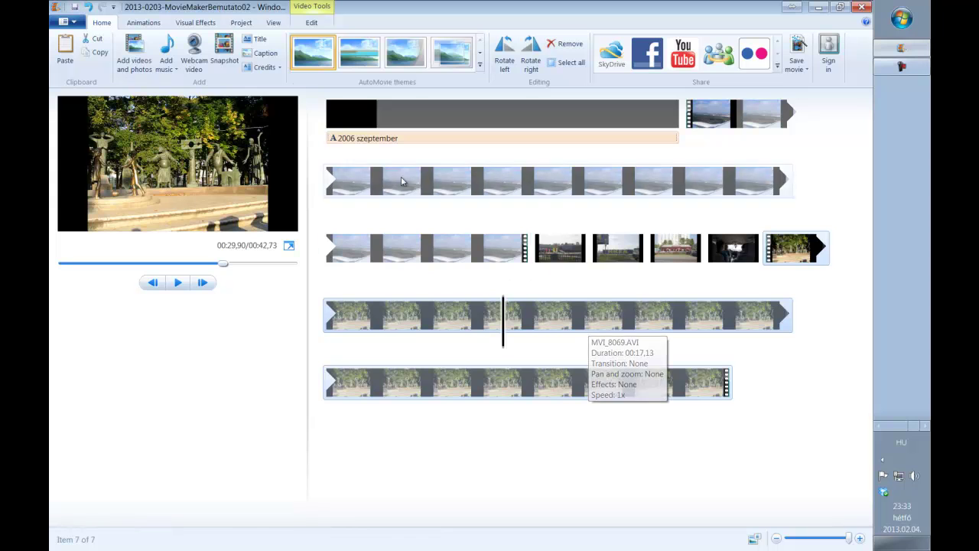
left_click(260, 42)
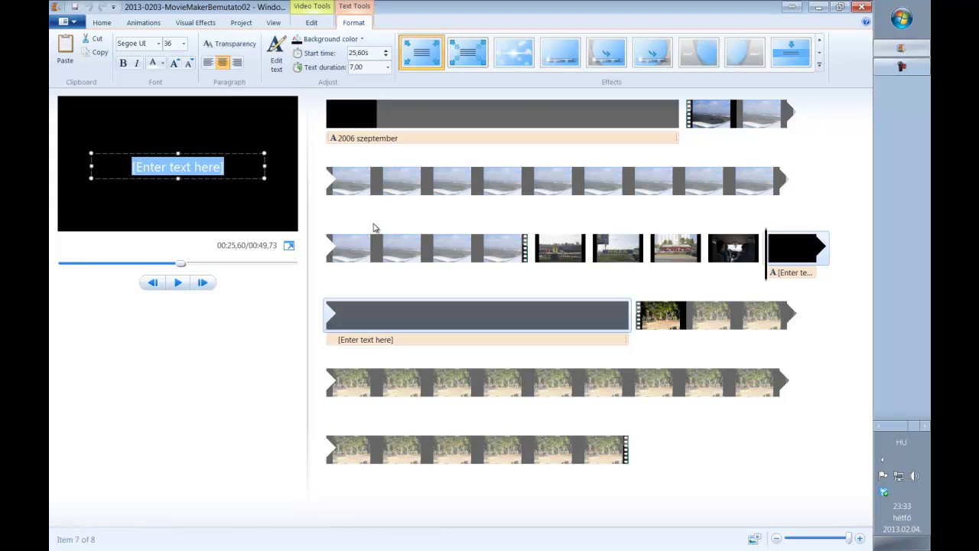
type("Ez eg")
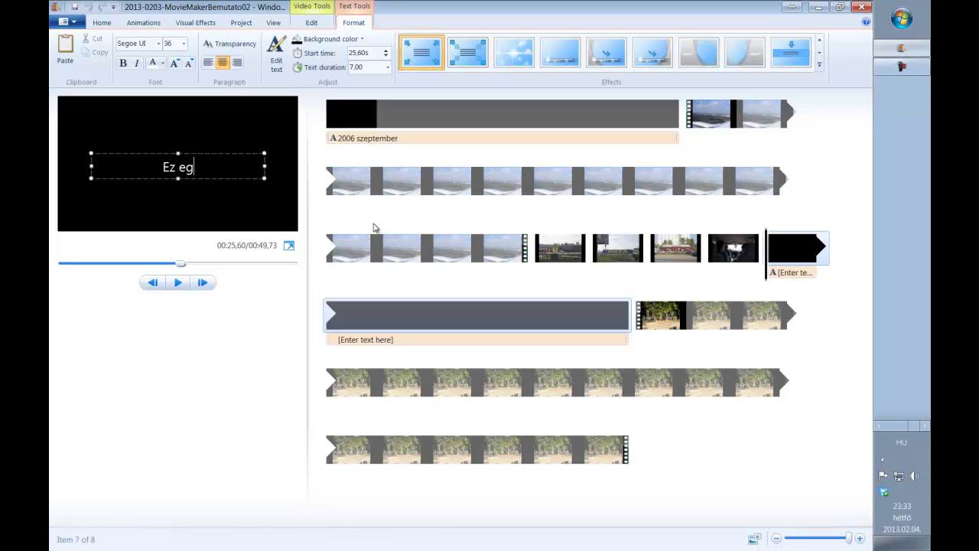
type("y játszótér, melyen egy szoborcsoport z")
key("BackSpace")
type("azt mutat")
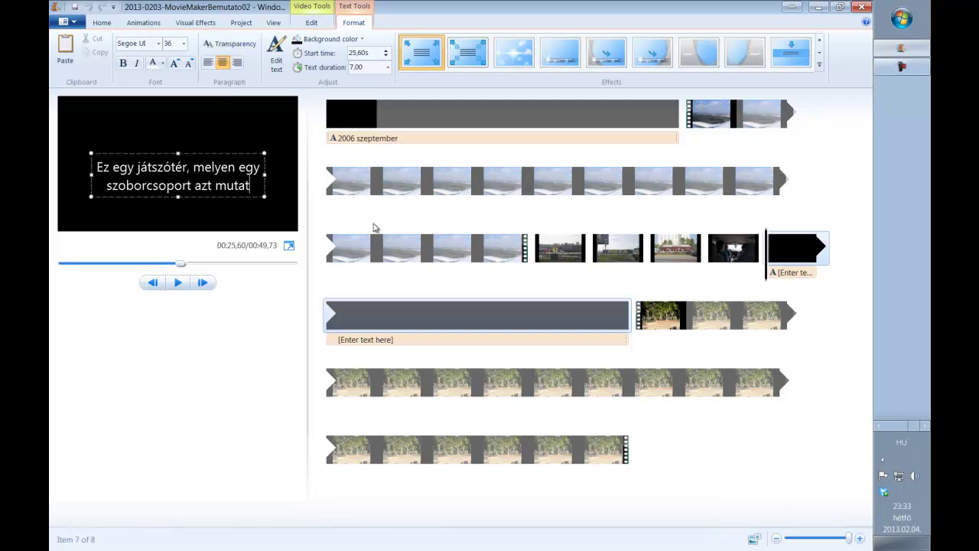
type("ja be, mily")
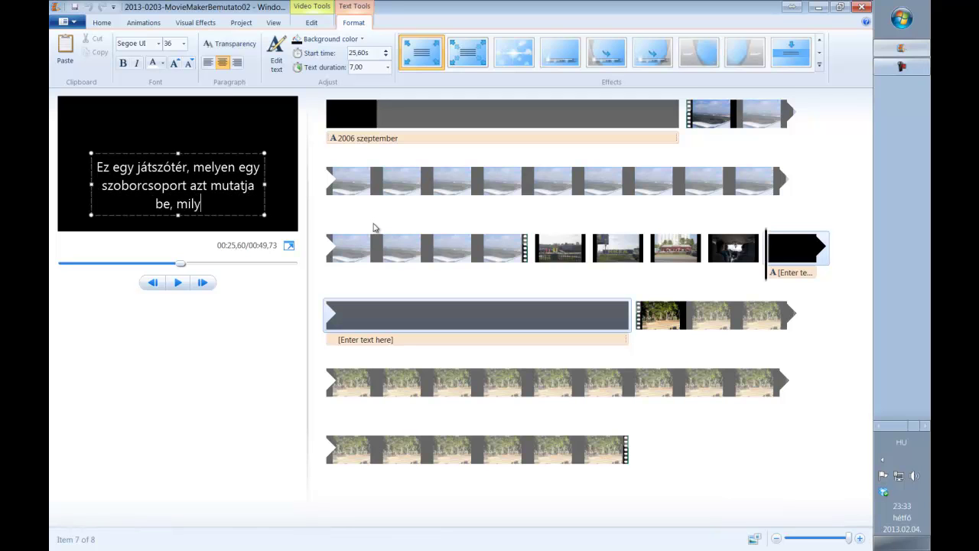
type("en veszély")
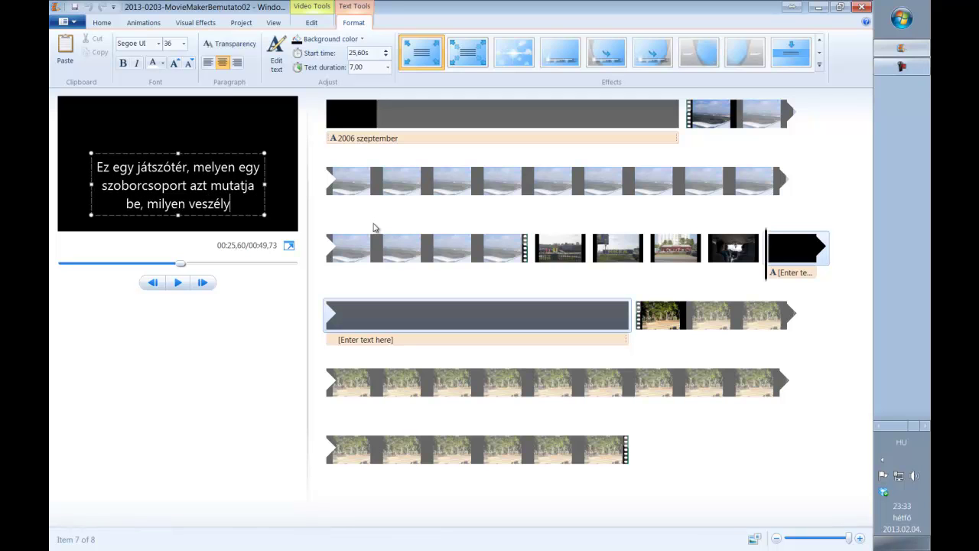
type("ek leskel")
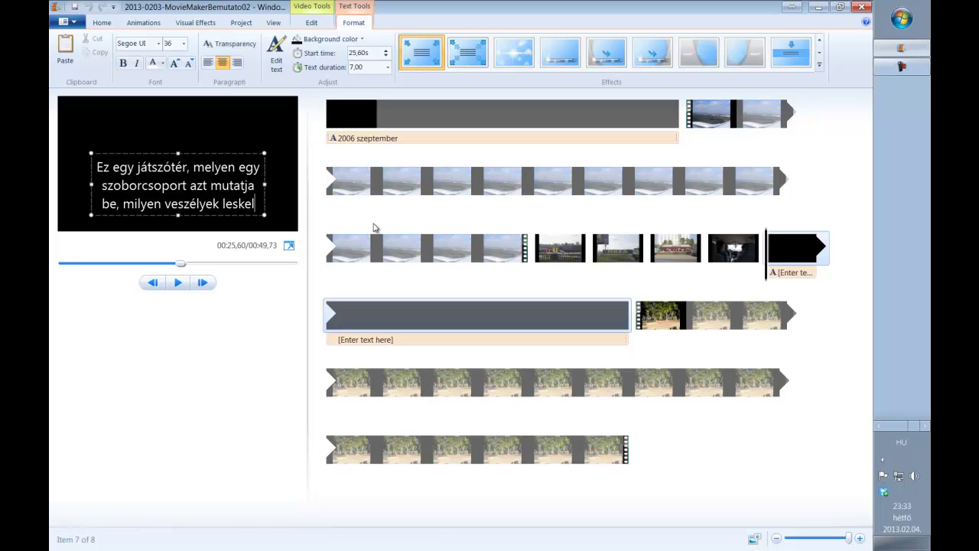
type("ődnek a g")
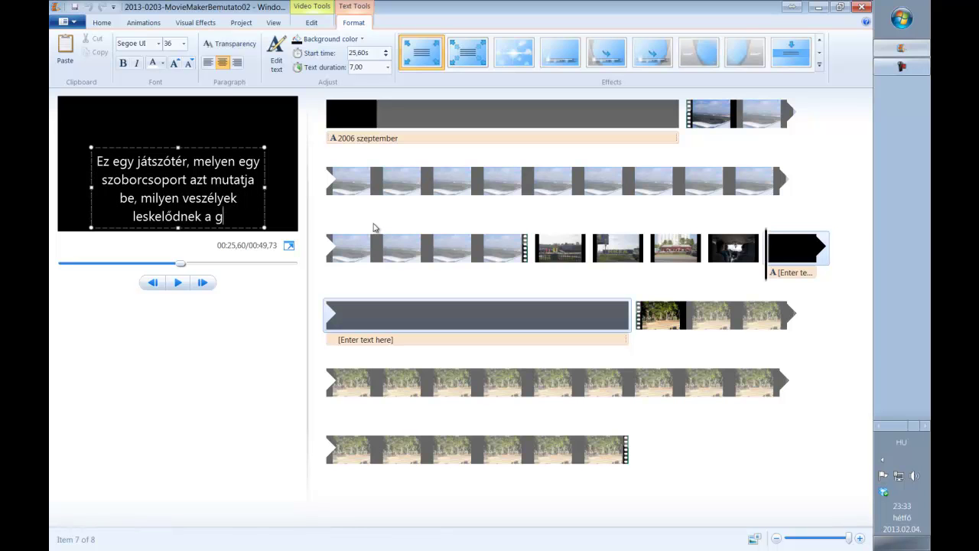
type("yerekekre.")
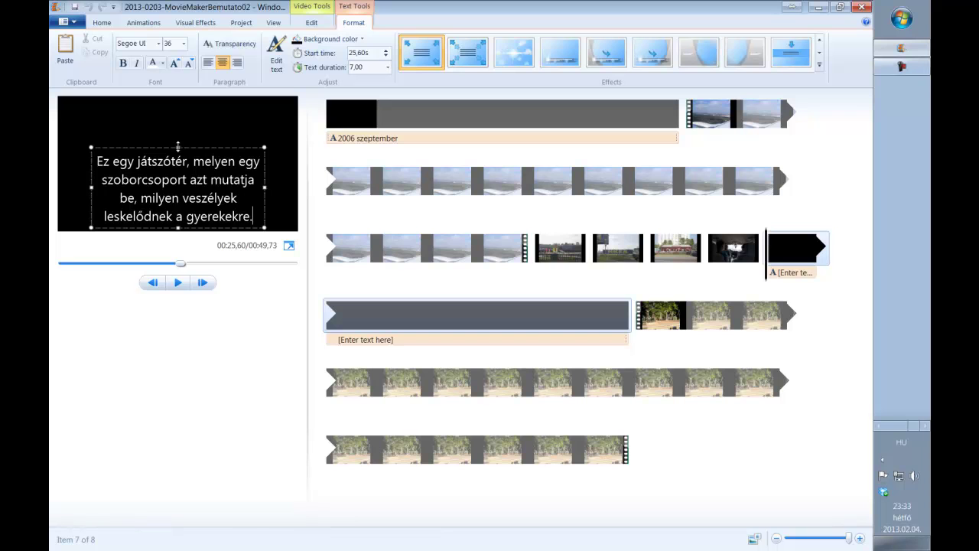
Widen the new title's text box to nearly the full frame width and centre it vertically in the frame
left_click_drag(177, 145, 179, 105)
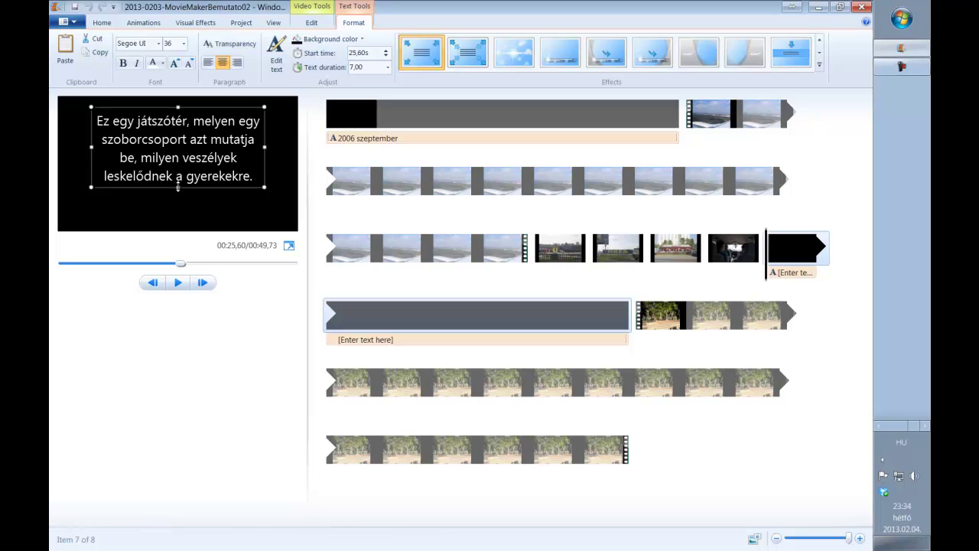
mouse_move(178, 107)
left_mouse_down()
mouse_move(178, 132)
mouse_move(184, 124)
left_mouse_up()
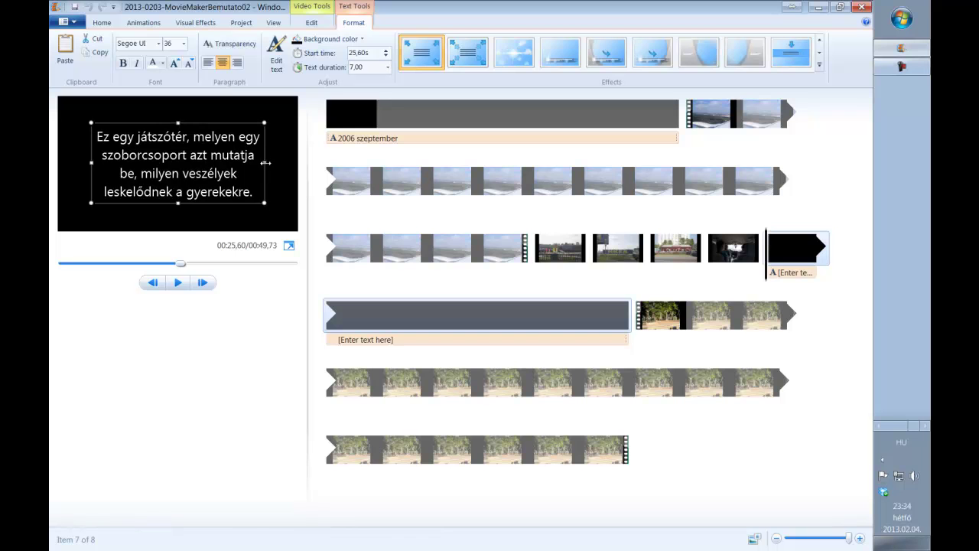
left_click_drag(265, 162, 293, 163)
left_click_drag(92, 163, 69, 163)
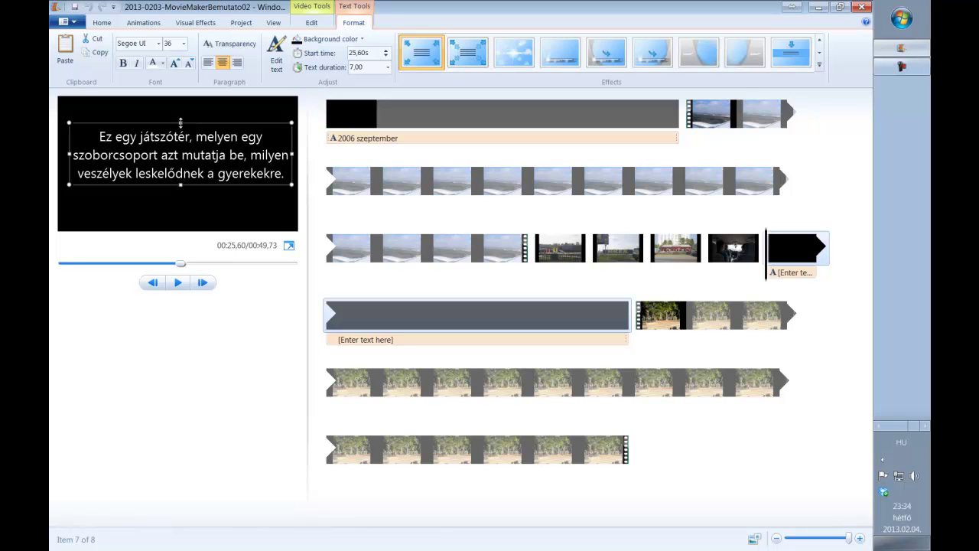
left_click_drag(180, 122, 181, 132)
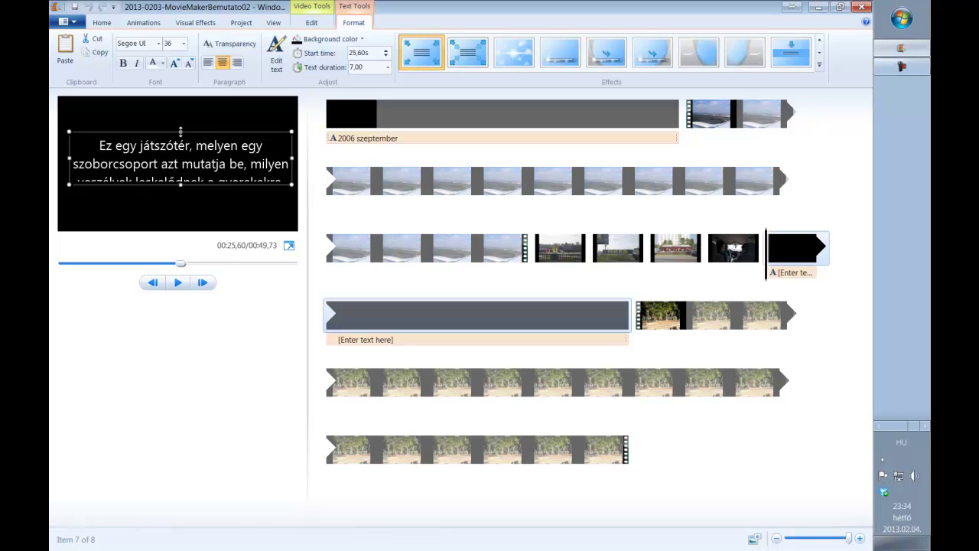
Set the playground title's text duration to 3,00 seconds and apply the first Emphasis text effect to it
left_click(388, 67)
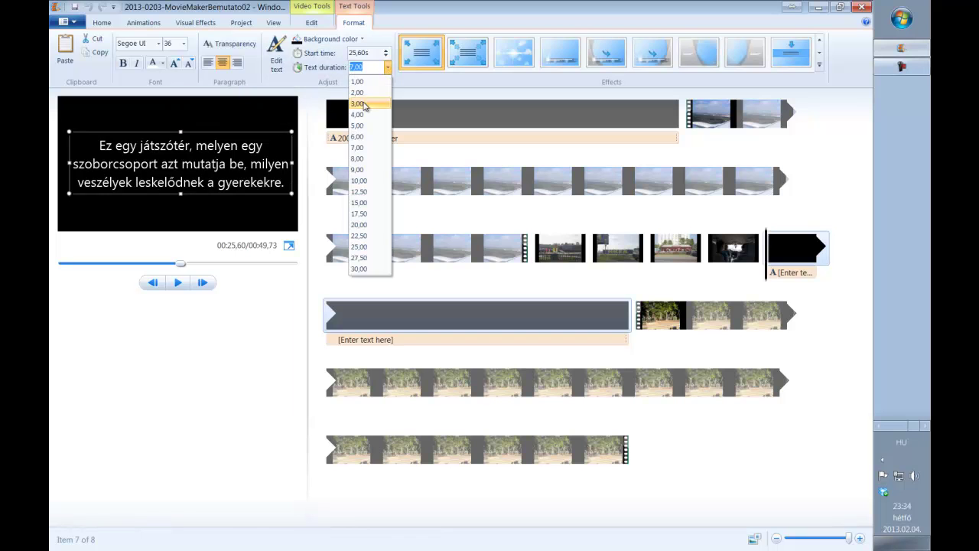
left_click(363, 99)
left_click(820, 65)
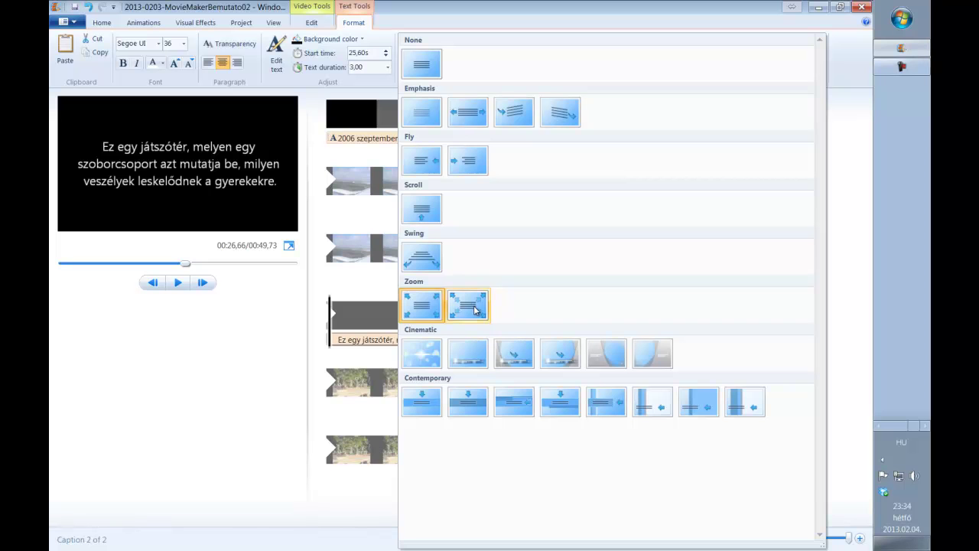
left_click(430, 117)
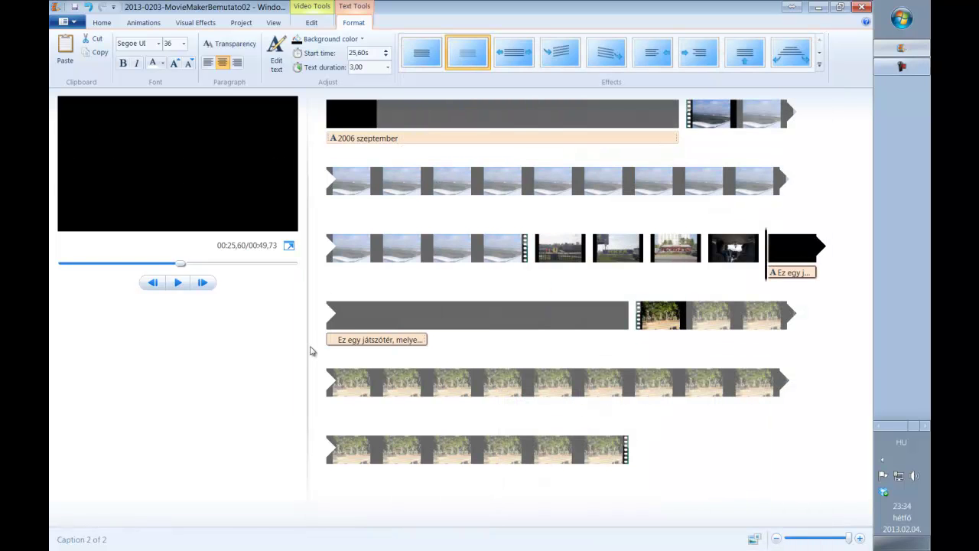
Set the duration of the black title card behind the playground text to 3,00 seconds
left_click(479, 324)
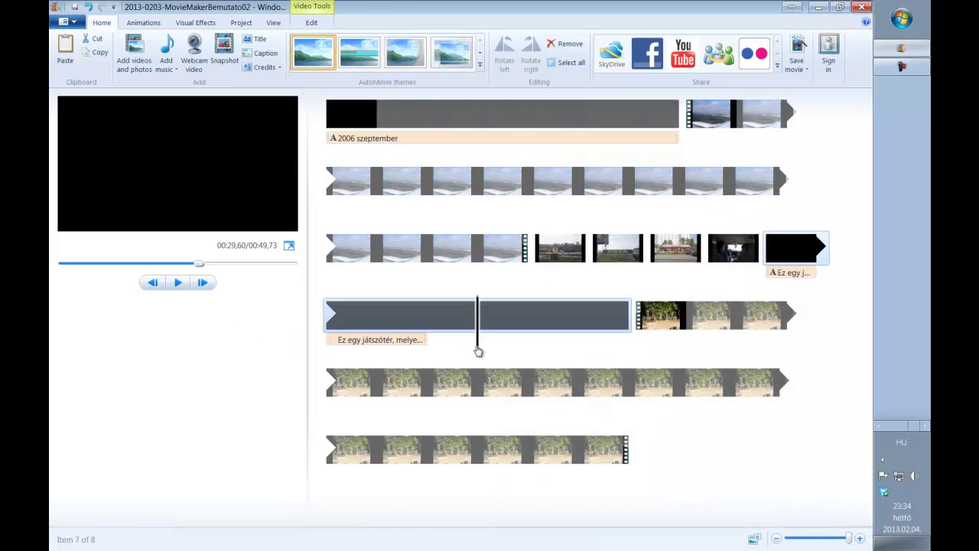
left_click(392, 342)
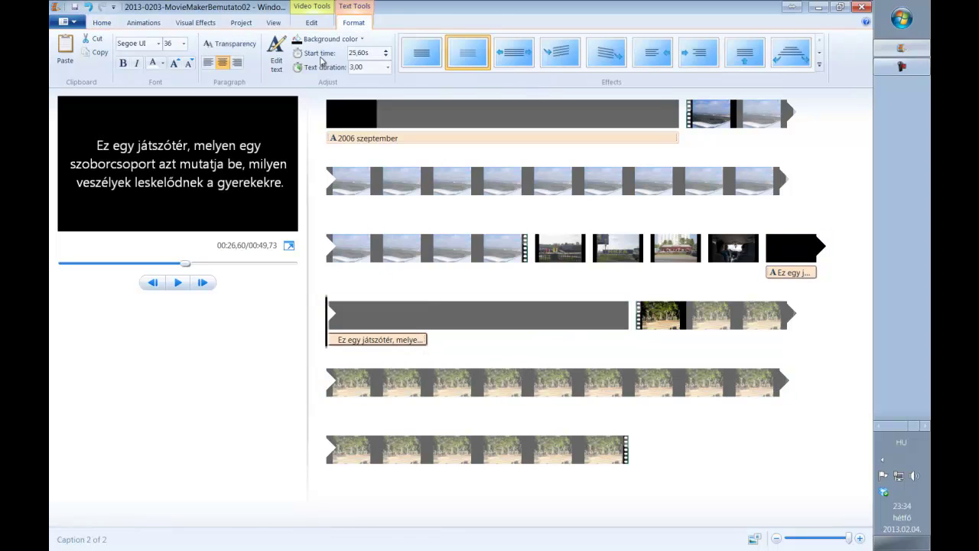
left_click(510, 321)
left_click(477, 318)
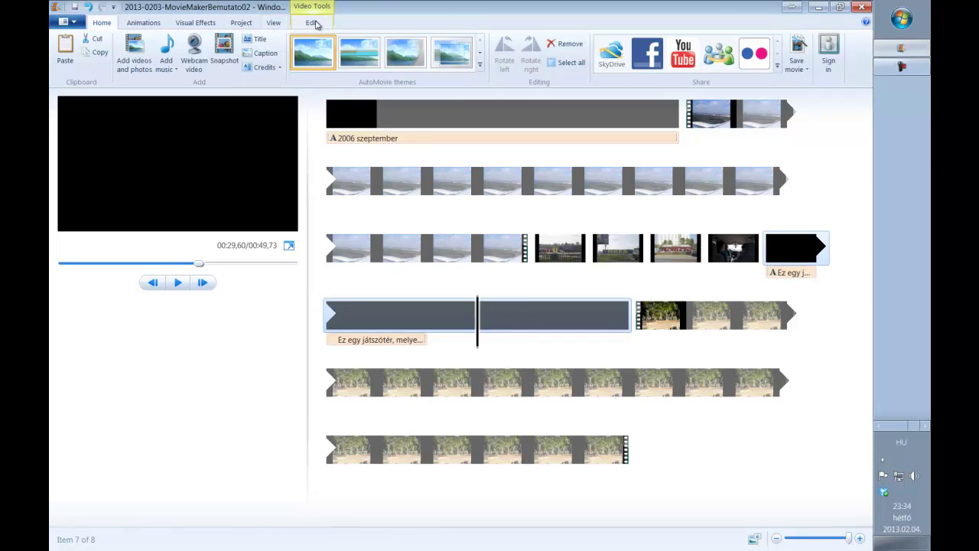
left_click(313, 23)
left_click(295, 62)
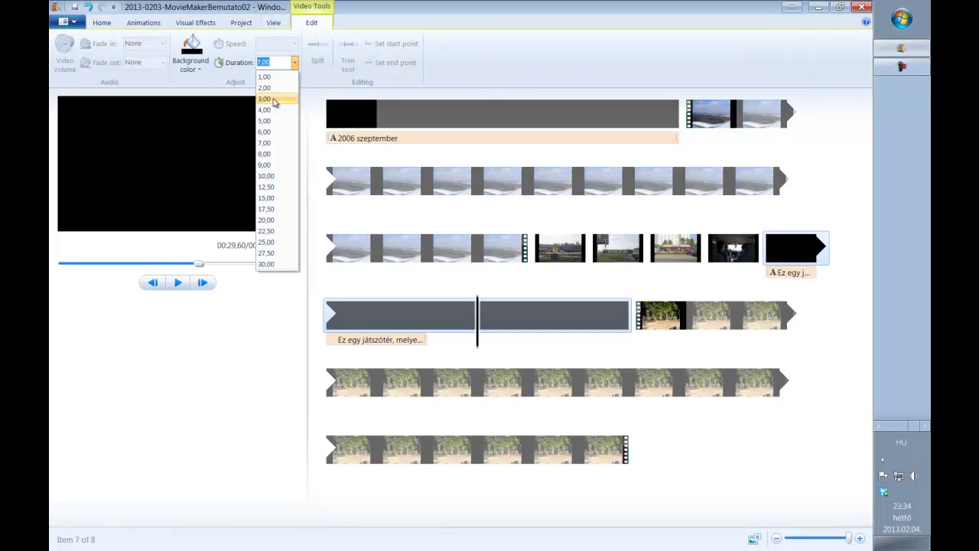
left_click(274, 100)
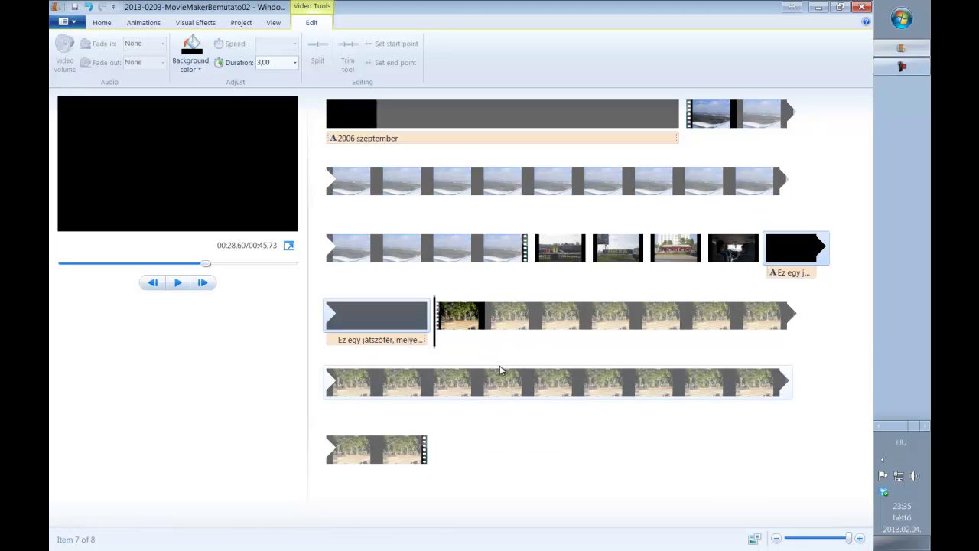
Import the photos _MG_3339.jpg, _MG_3344.jpg, _MG_3345.jpg, _MG_3346.jpg and _MG_3349.jpg from the Kep folder after the statue park clip
left_click(530, 387)
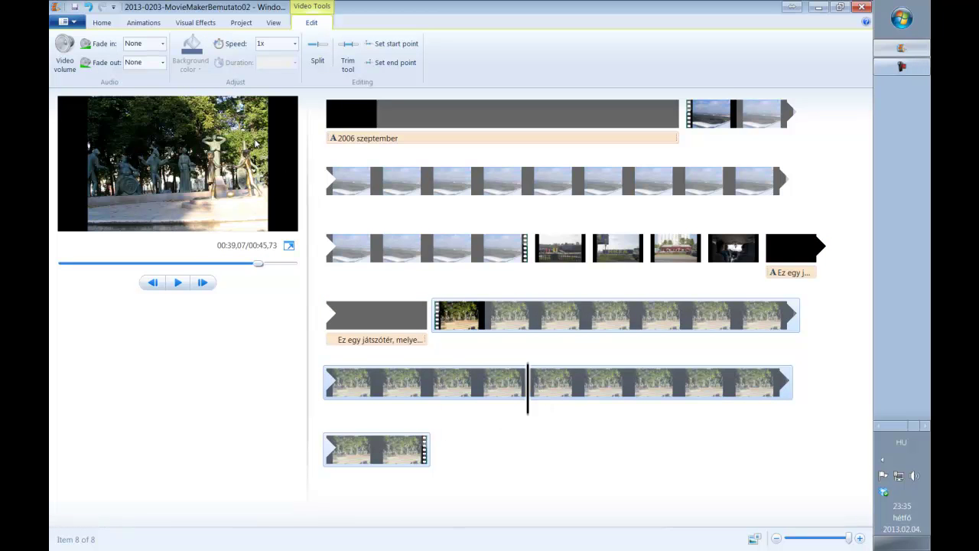
left_click(134, 50)
left_click(283, 29)
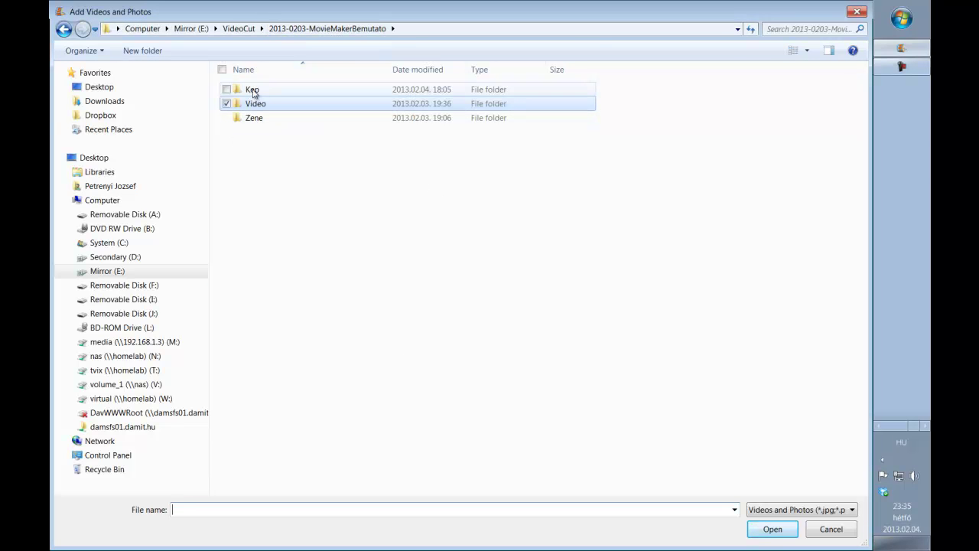
double_click(253, 90)
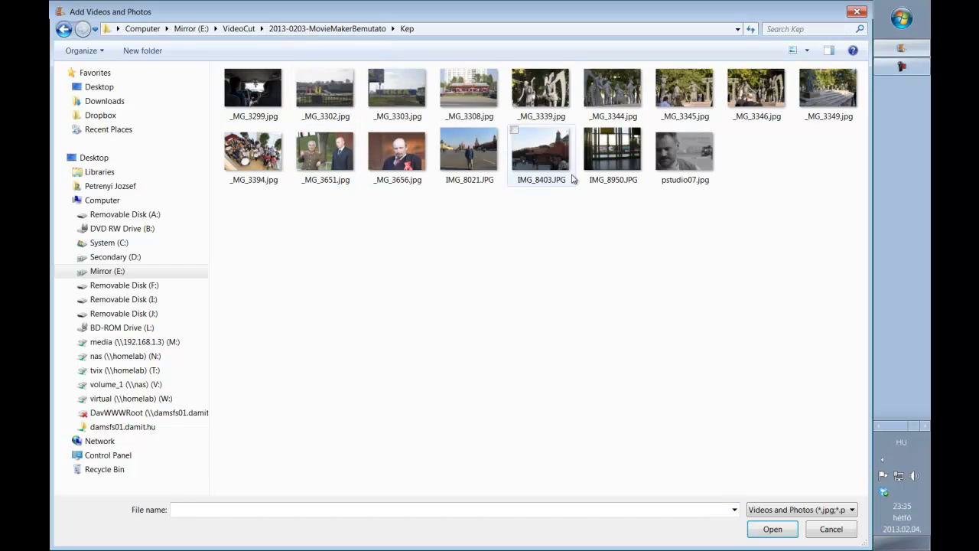
left_click(554, 102)
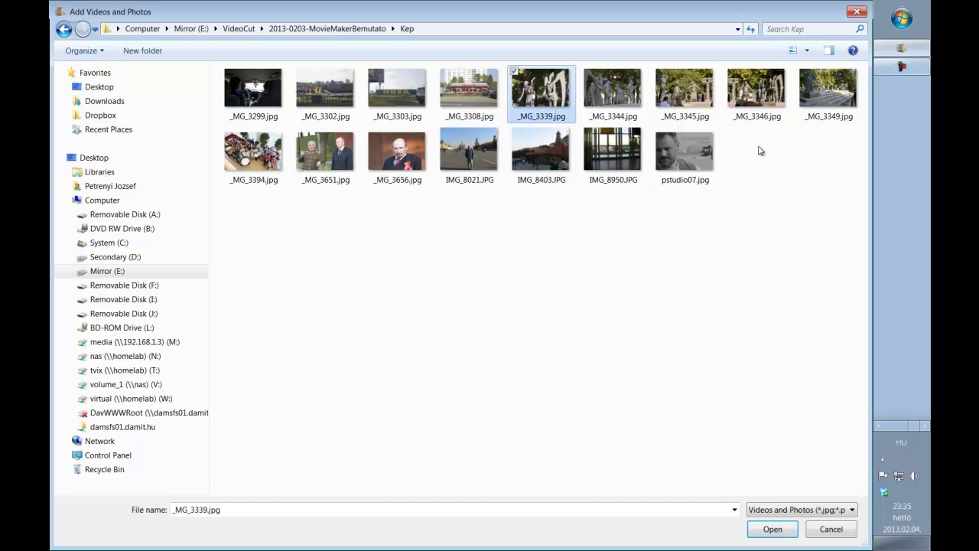
left_click(827, 91, "shift")
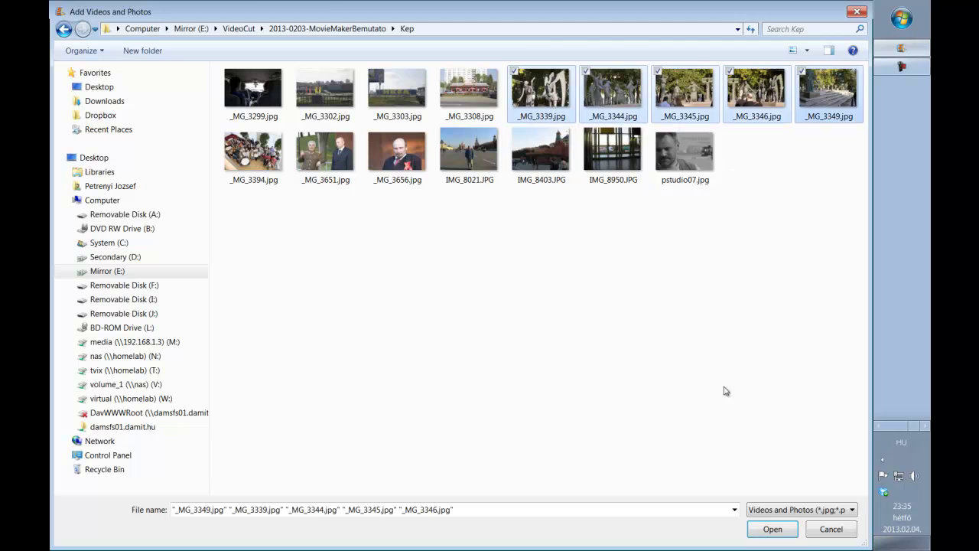
left_click(772, 528)
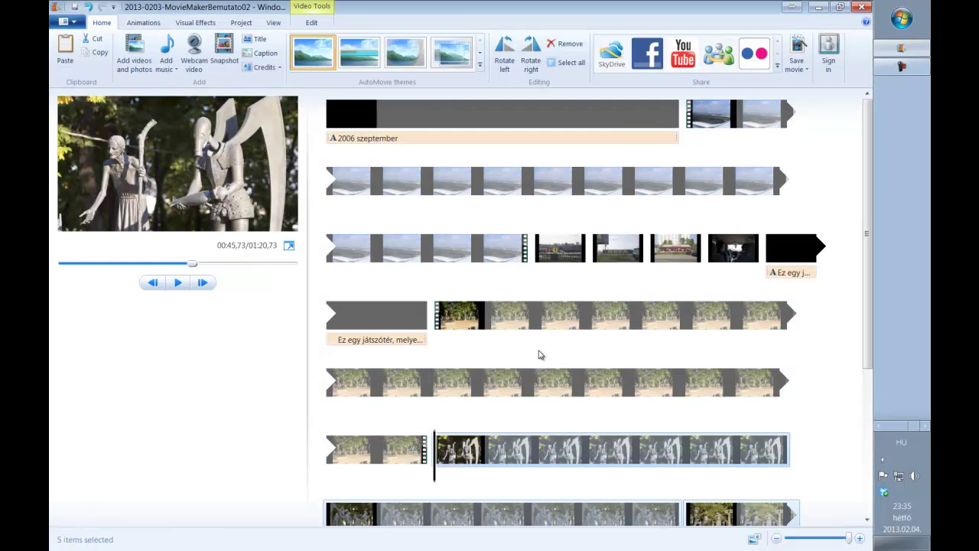
Set the duration of the first two statue photos, _MG_3339.jpg and _MG_3344.jpg, to 1,00 second each
left_click(535, 292)
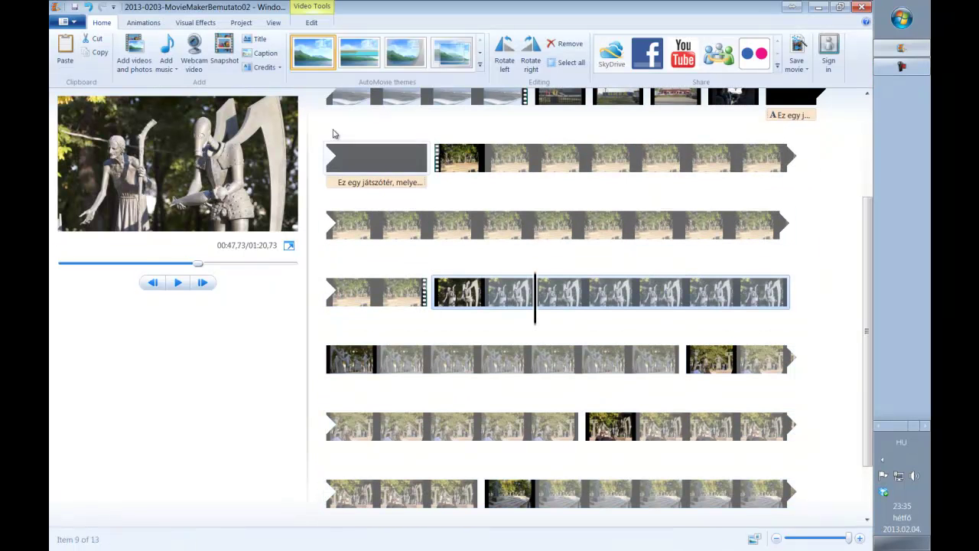
left_click(308, 23)
left_click(294, 62)
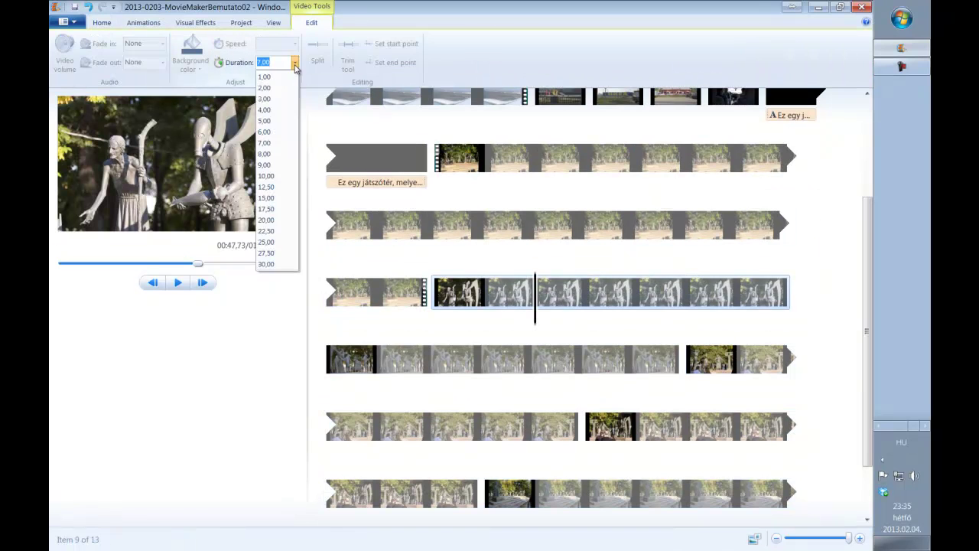
left_click(264, 142)
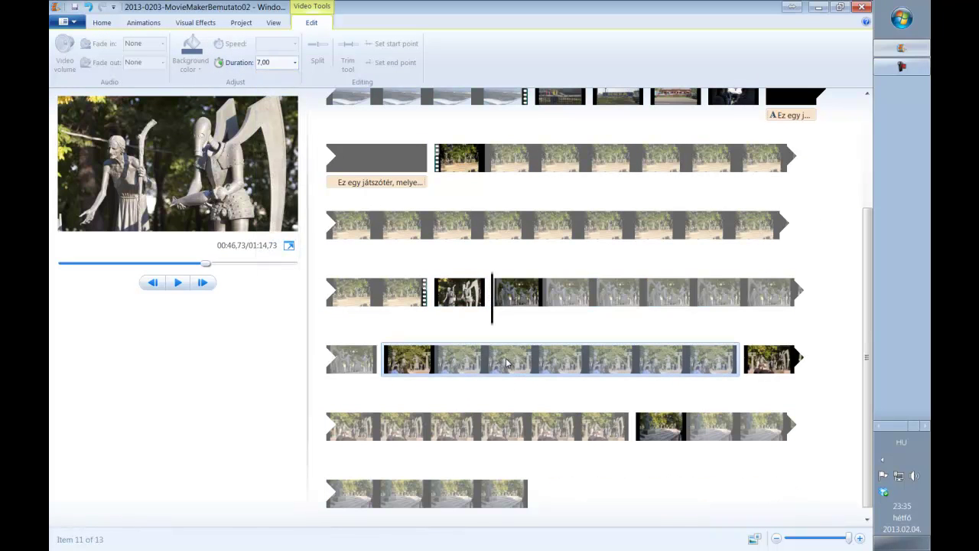
left_click(549, 296)
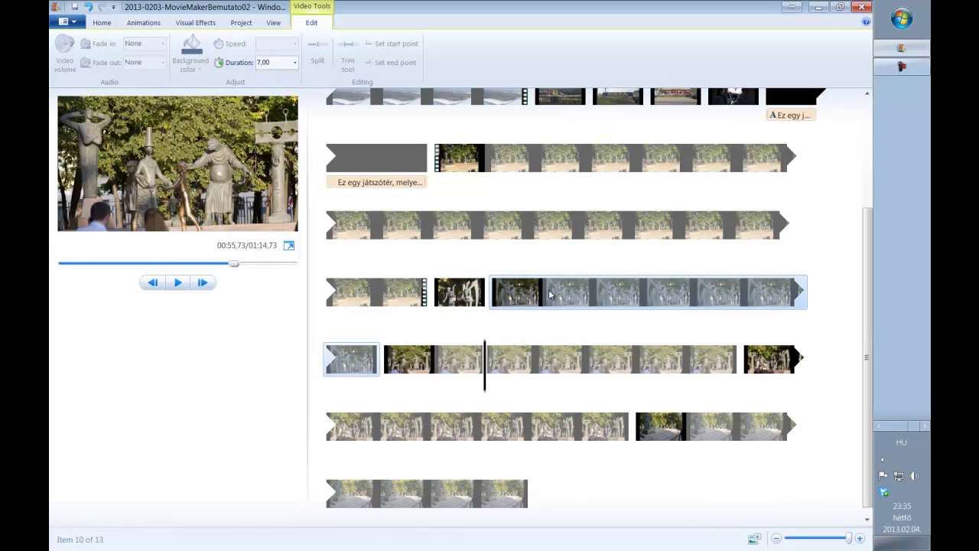
left_click(294, 63)
left_click(280, 82)
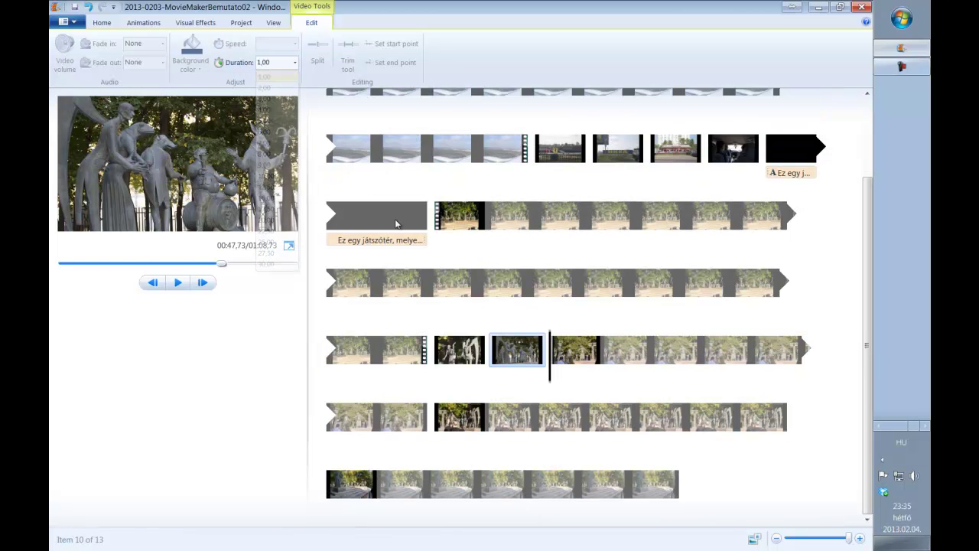
Set the duration of the remaining statue photos, _MG_3345.jpg, _MG_3346.jpg and _MG_3349.jpg, to 1,00 second each
left_click(601, 352)
left_click(295, 63)
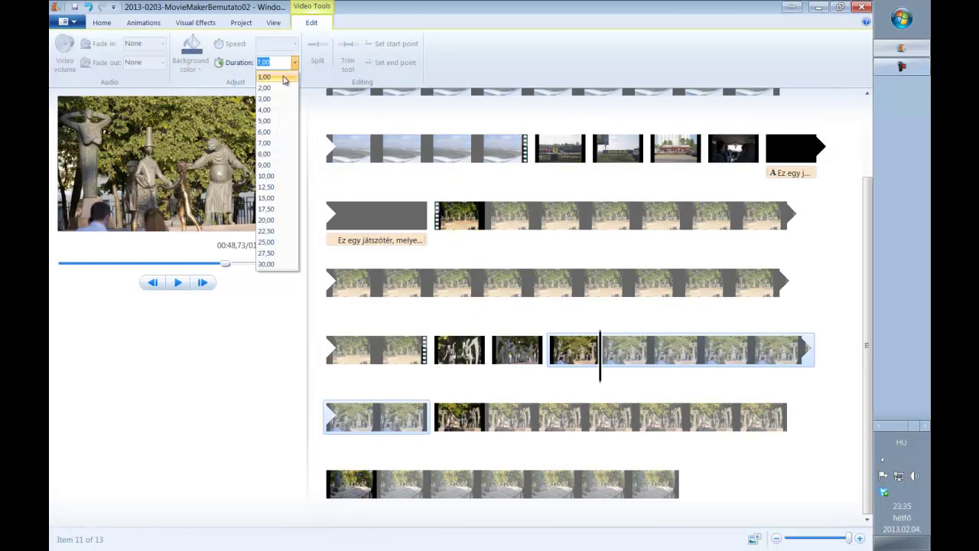
left_click(277, 79)
left_click(651, 365)
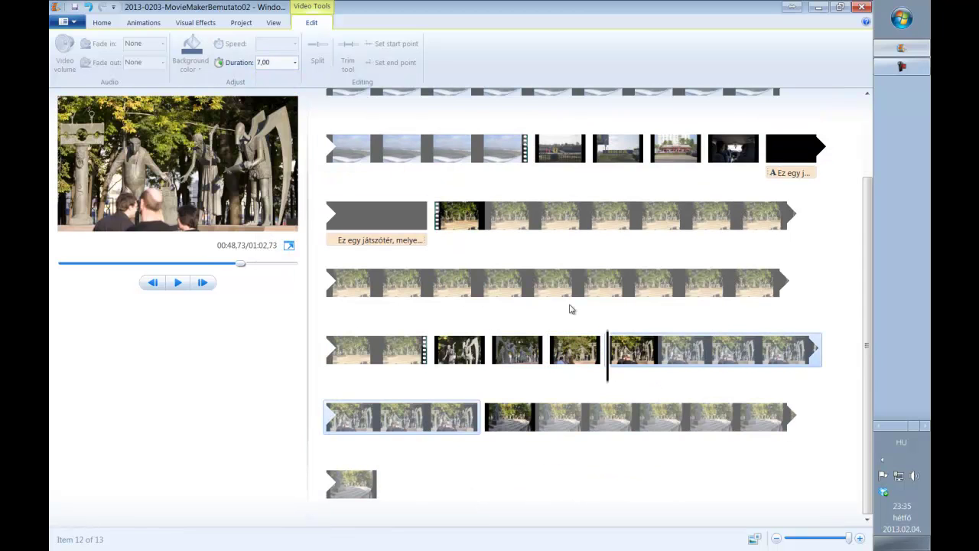
left_click(710, 360)
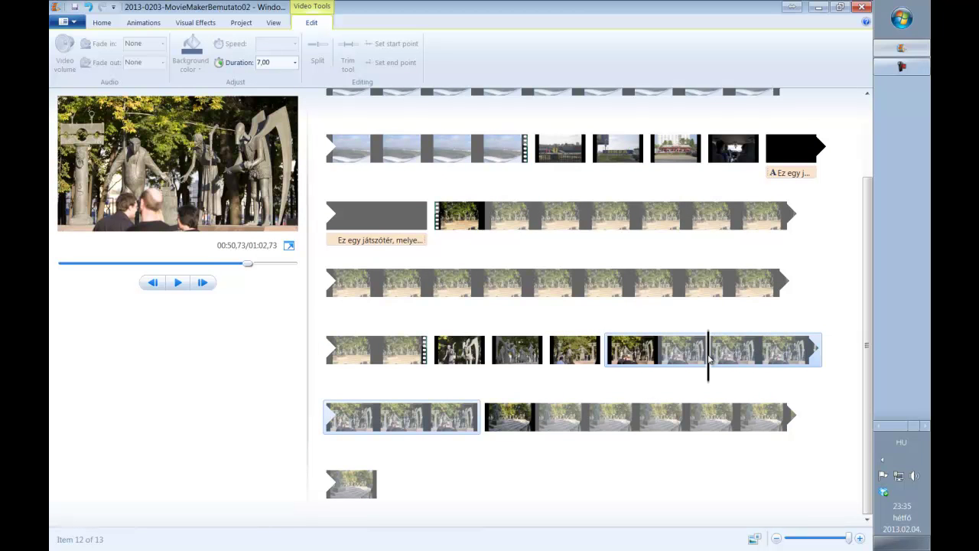
left_click(295, 63)
left_click(277, 79)
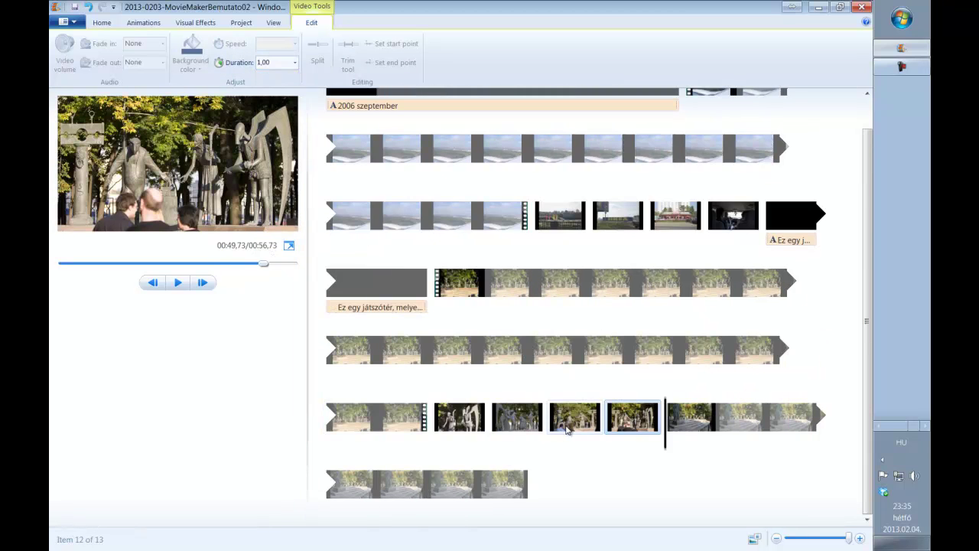
left_click(427, 483)
left_click(295, 63)
left_click(277, 79)
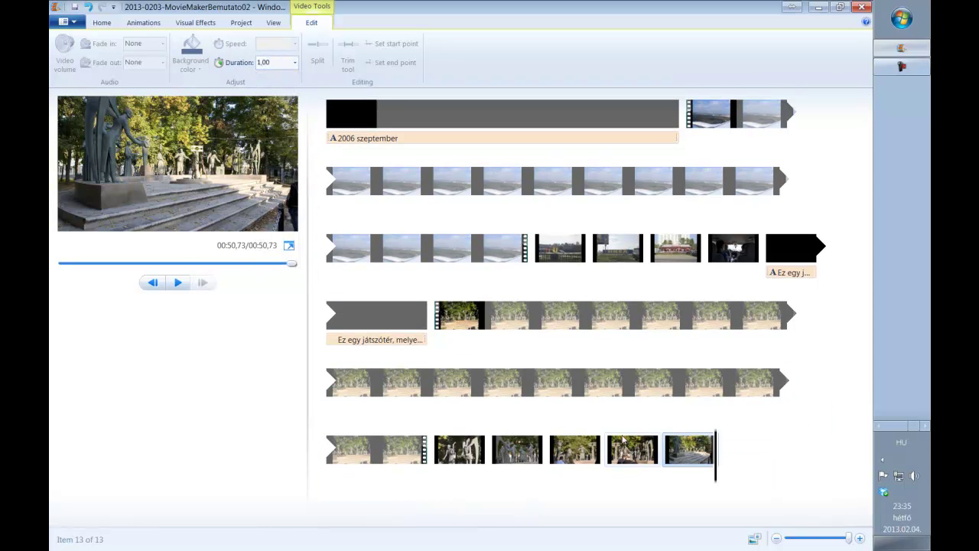
Import the video MVI_8023.AVI from the Video folder after the last statue photo
left_click(104, 24)
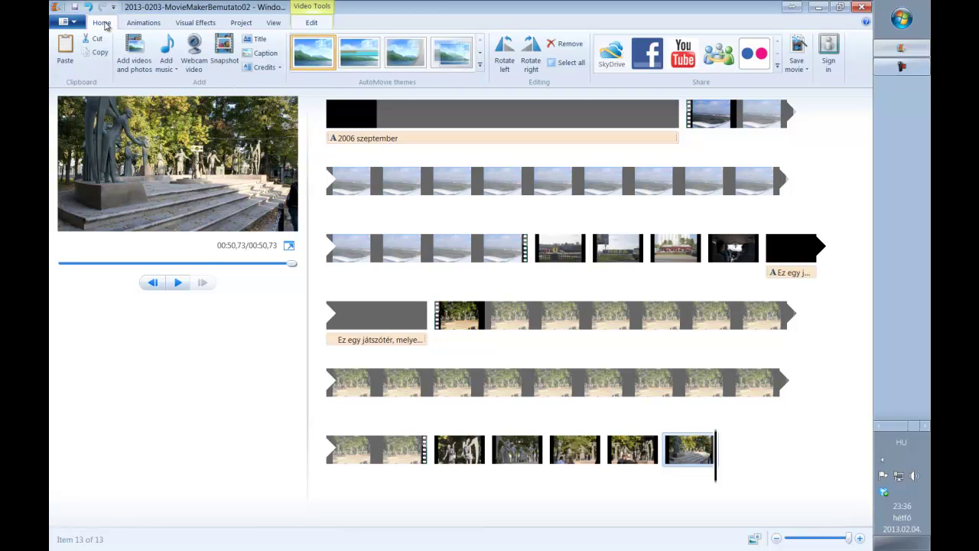
left_click(131, 48)
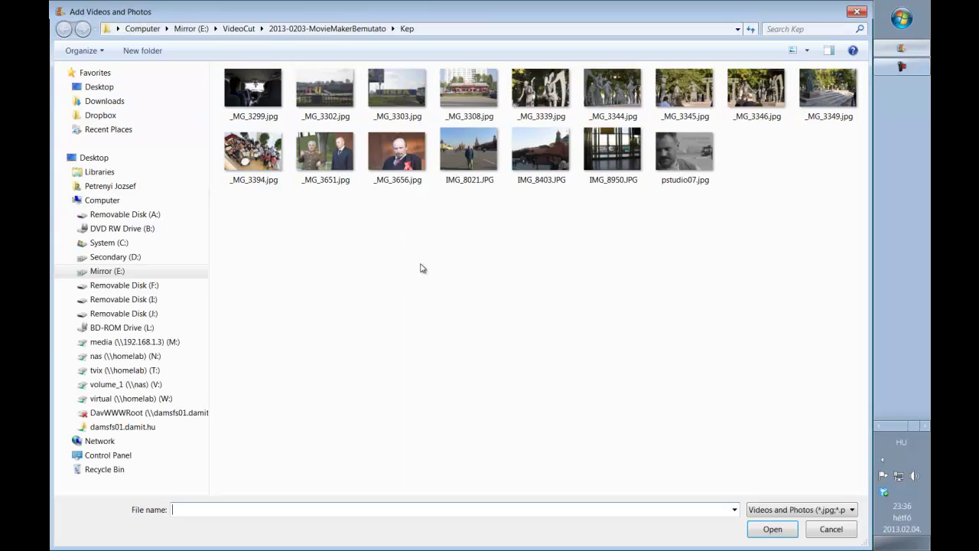
left_click(310, 29)
double_click(258, 107)
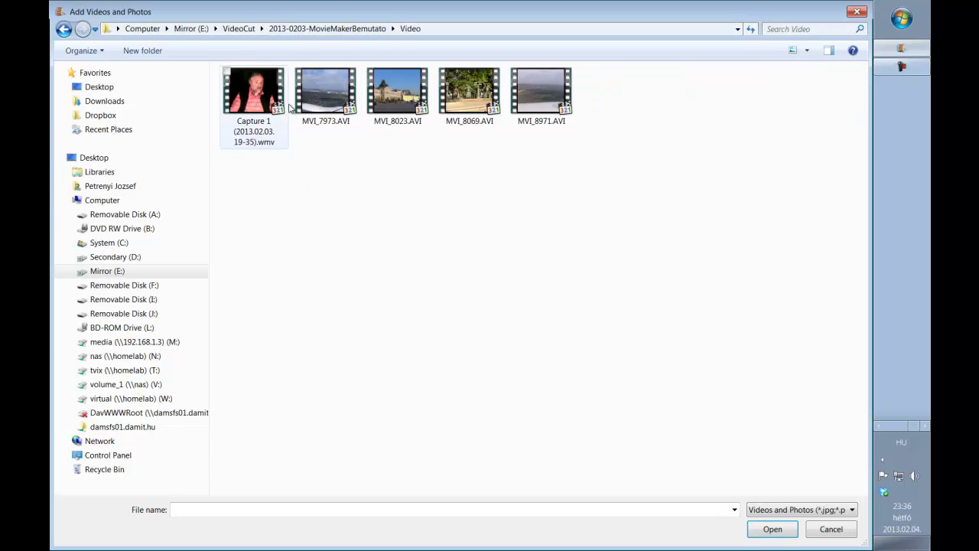
left_click(398, 91)
left_click(774, 528)
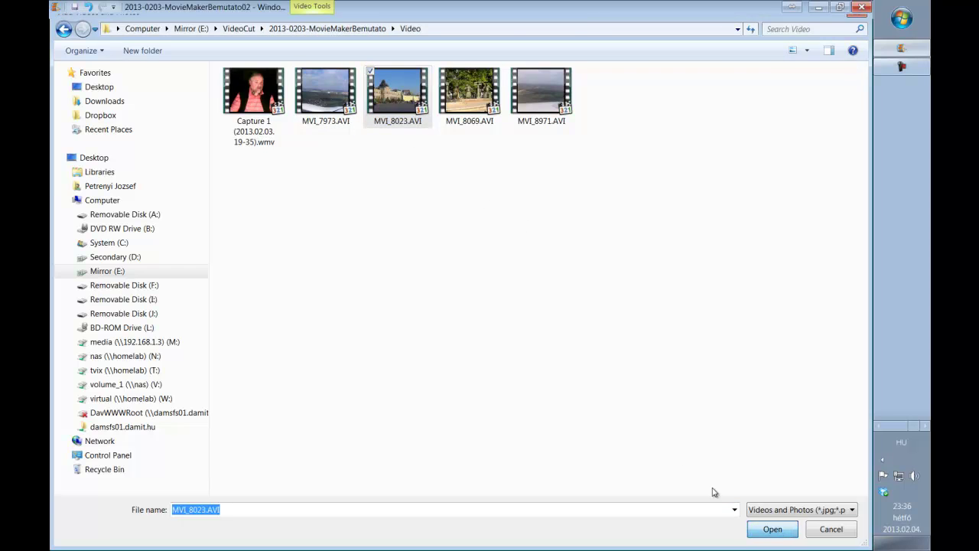
scroll(595, 332, "down", 2)
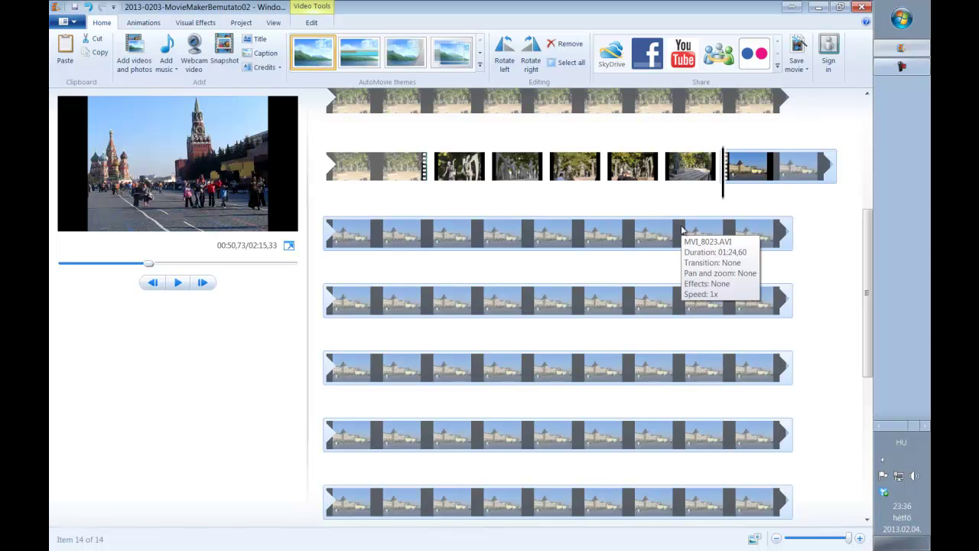
Import the photo IMG_8021.JPG from the Kep folder after the MVI_8023.AVI clip
left_click(134, 48)
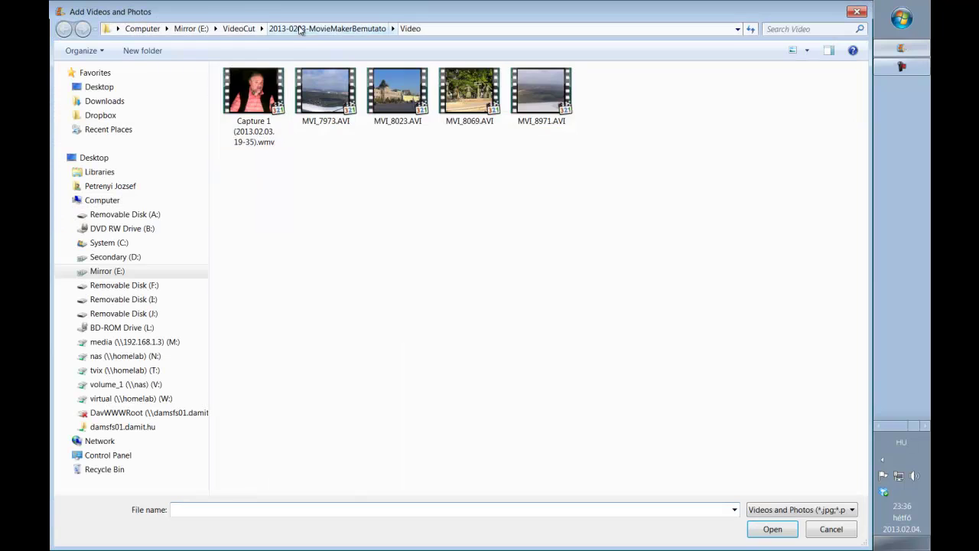
left_click(295, 29)
left_click(259, 90)
double_click(259, 91)
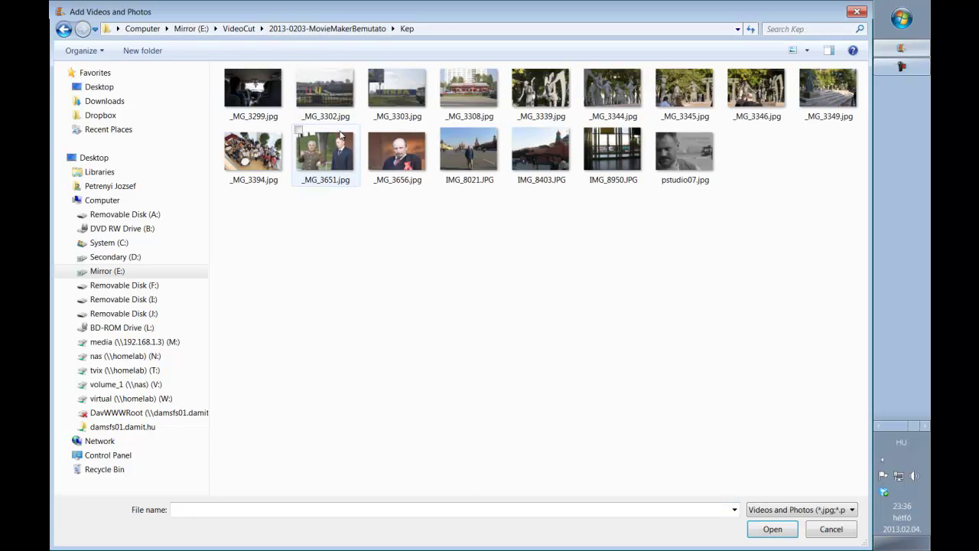
left_click(480, 162)
left_click(772, 529)
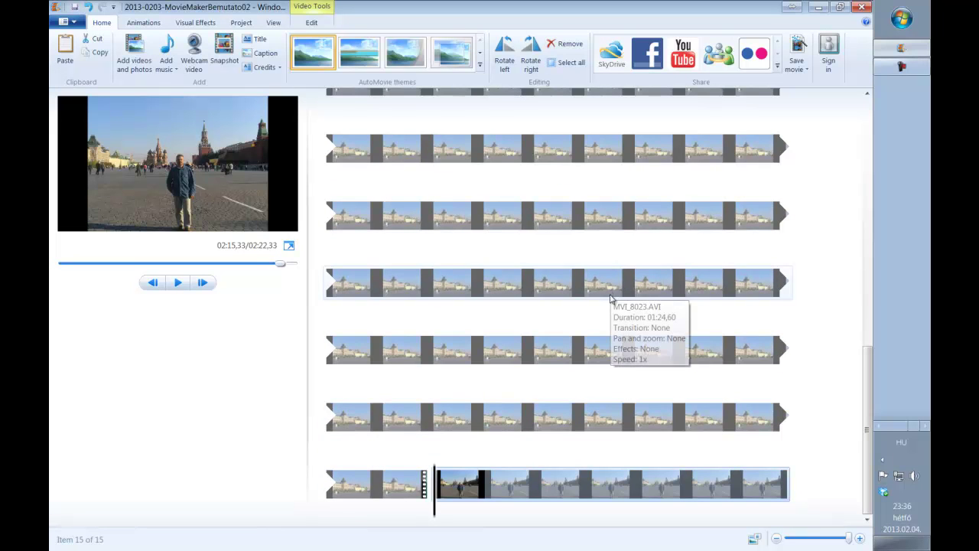
Set the duration of the IMG_8021.JPG photo to 1,00 second
left_click(536, 484)
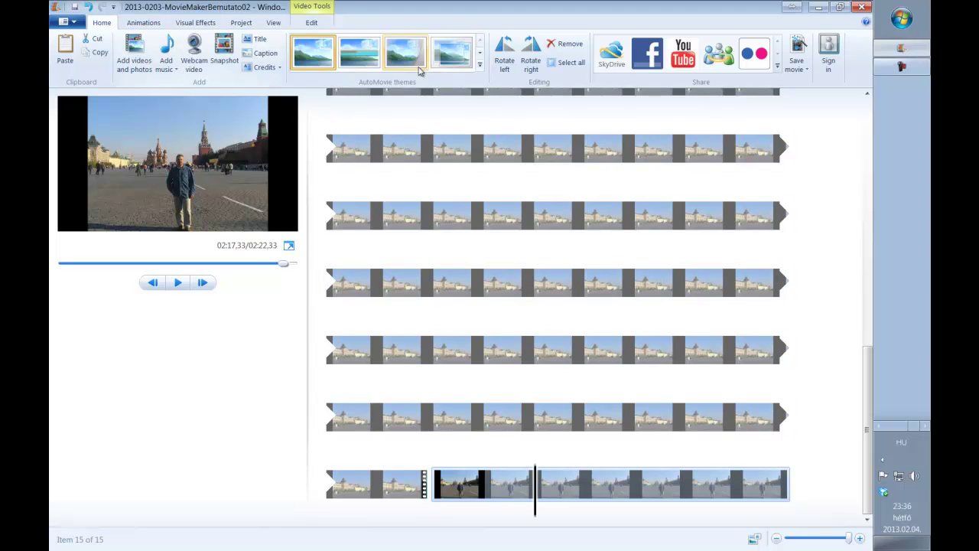
left_click(314, 23)
left_click(294, 64)
left_click(280, 74)
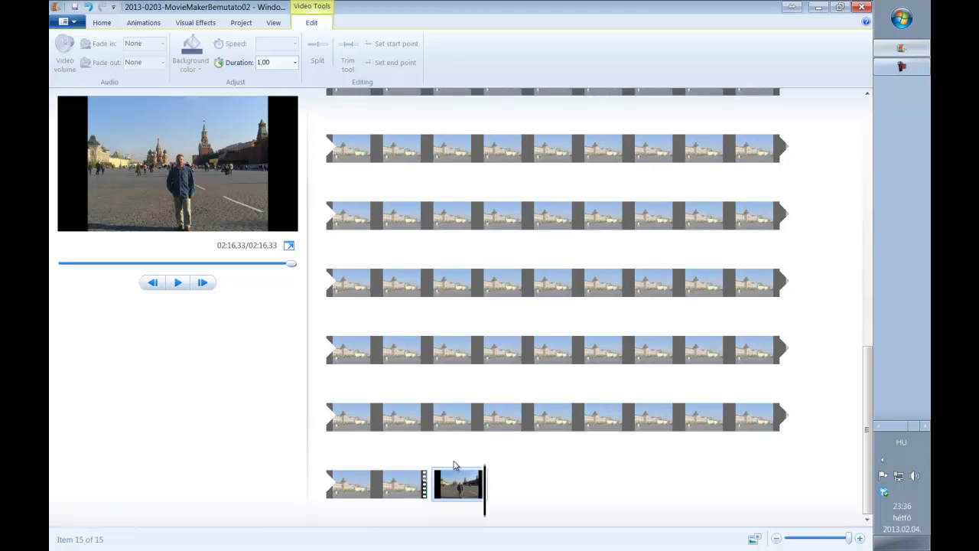
Look over the timeline from the statue photos through the MVI_8023.AVI clip to the Red Square photo at the end
scroll(525, 437, "down", 1)
scroll(527, 435, "up", 1)
scroll(532, 252, "up", 3)
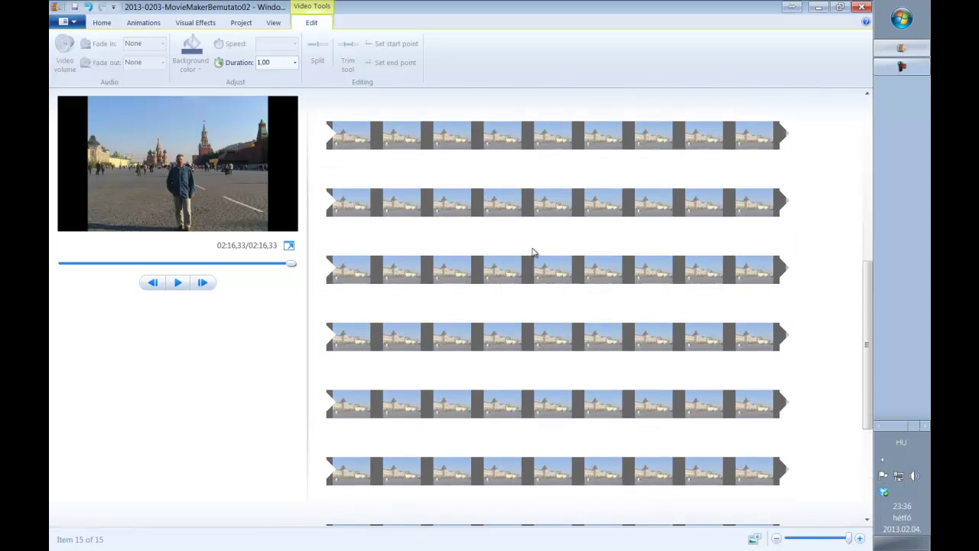
scroll(528, 268, "up", 3)
scroll(529, 267, "down", 3)
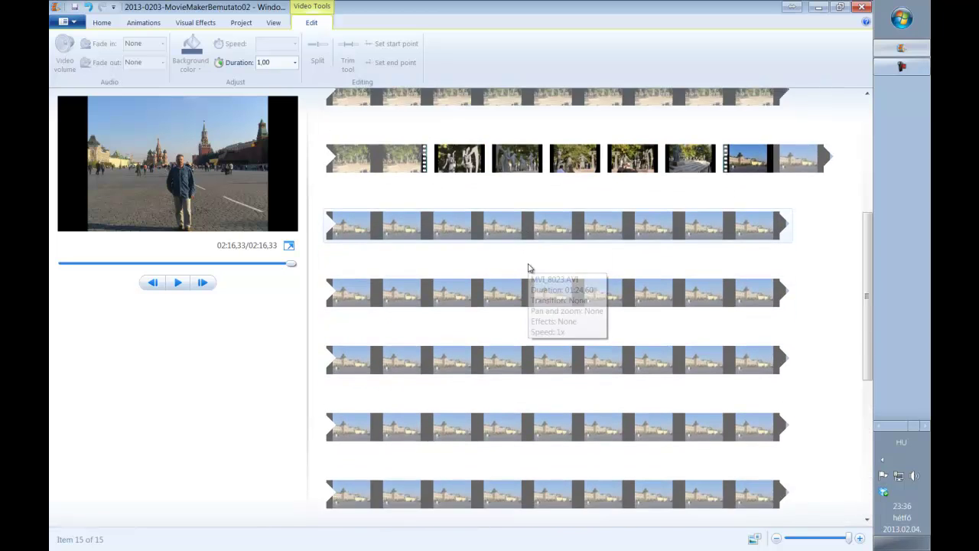
scroll(527, 267, "down", 3)
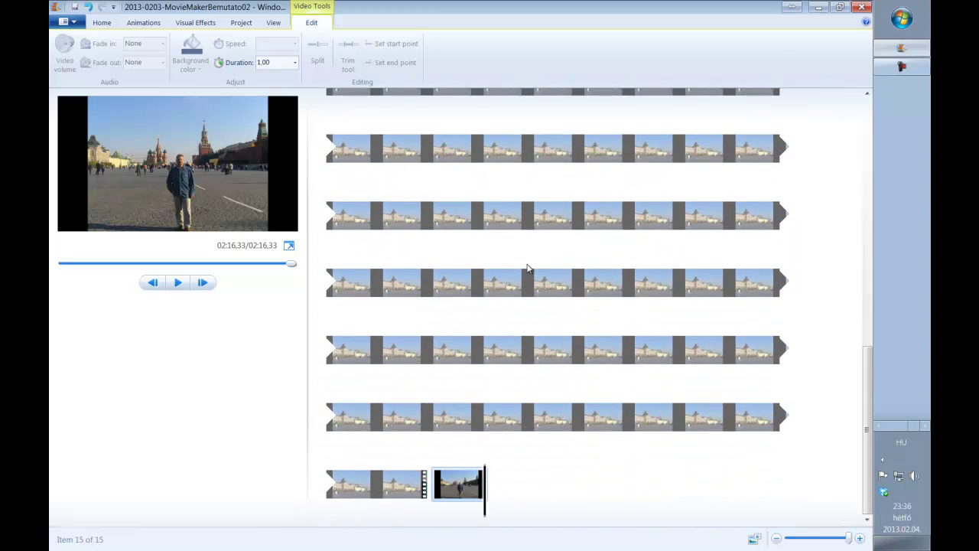
scroll(531, 265, "up", 1)
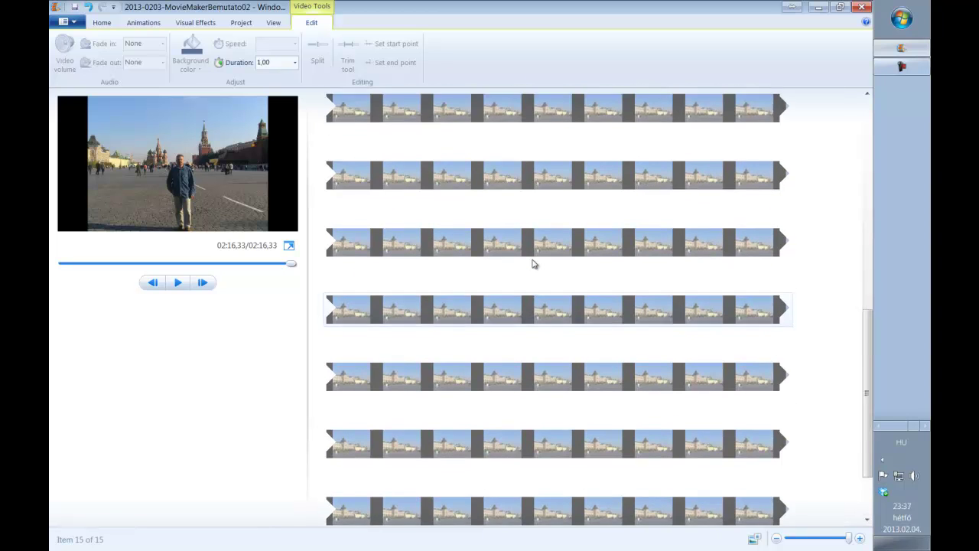
scroll(531, 264, "down", 1)
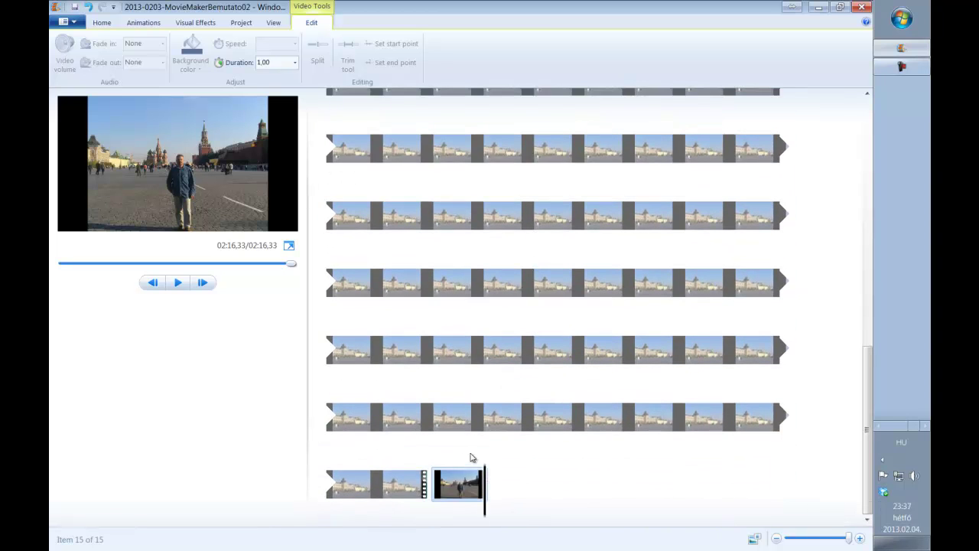
Try to move the IMG_8021.JPG photo ahead of the MVI_8023.AVI clip by cutting it and pasting it at the clip's start
left_click(458, 484)
right_click(458, 482)
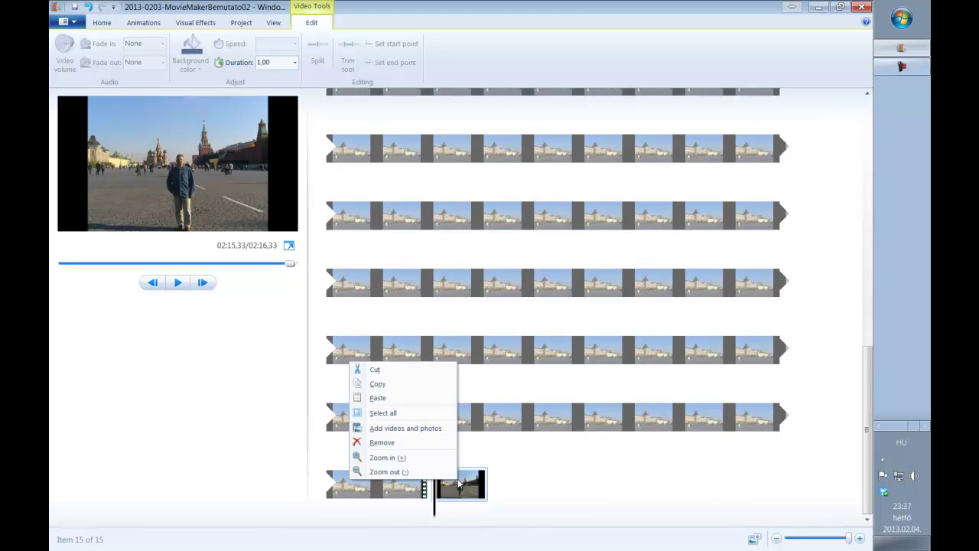
left_click(428, 370)
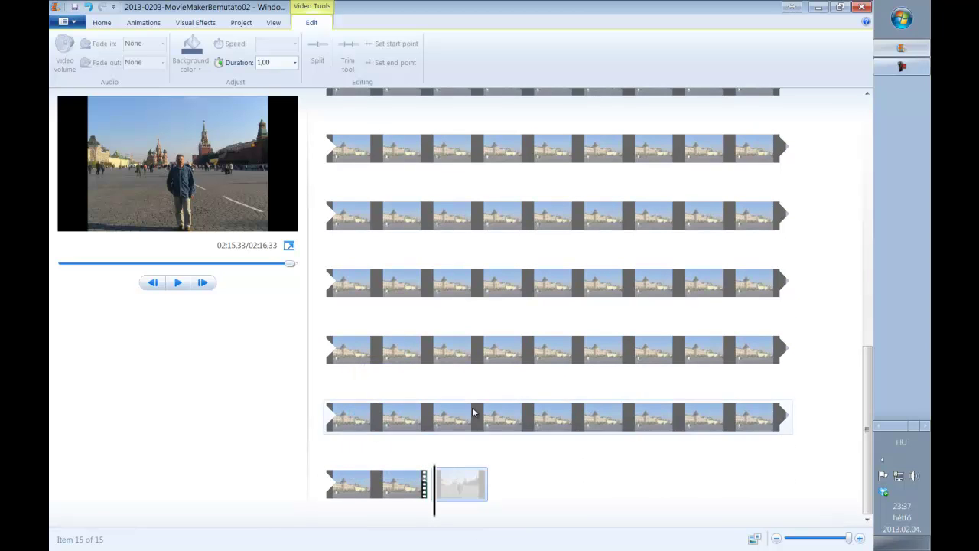
scroll(645, 427, "up", 5)
scroll(645, 426, "up", 1)
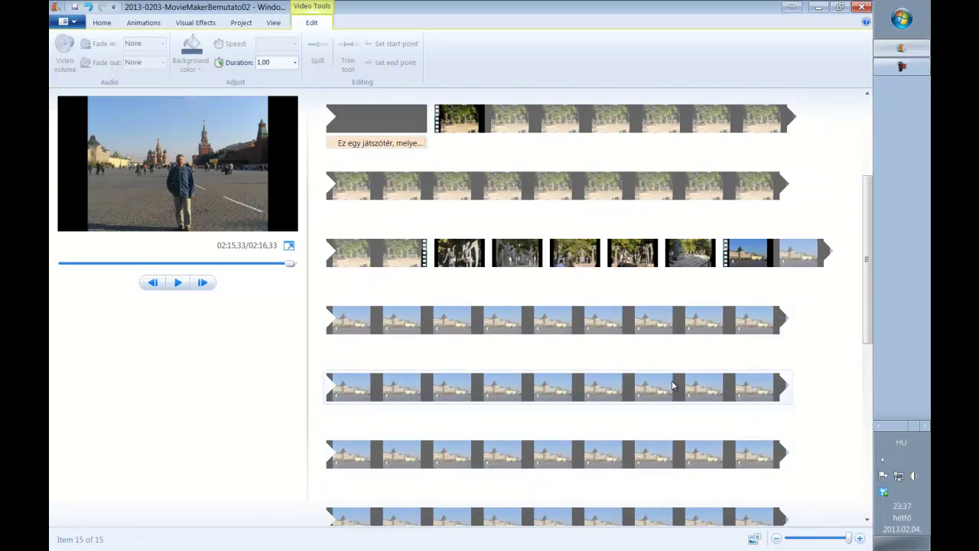
left_click(722, 256, "shift")
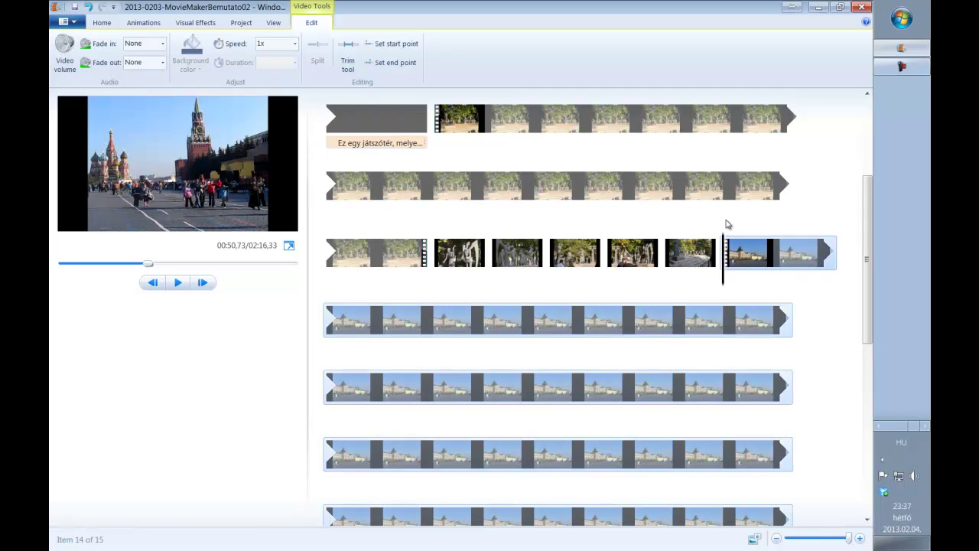
right_click(727, 223)
left_click(685, 227)
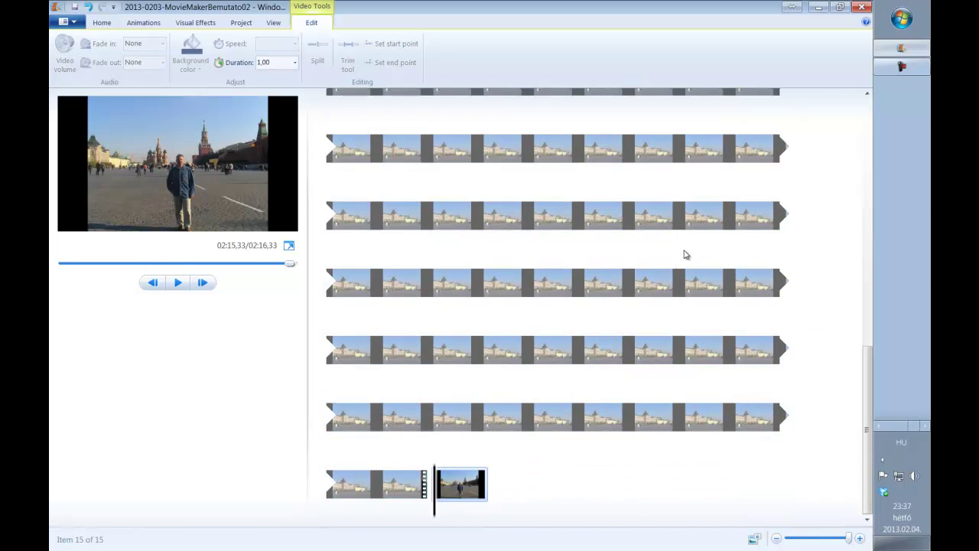
Move the IMG_8021.JPG photo from the end of the timeline to right after _MG_3349.jpg by cutting and pasting it
right_click(469, 487)
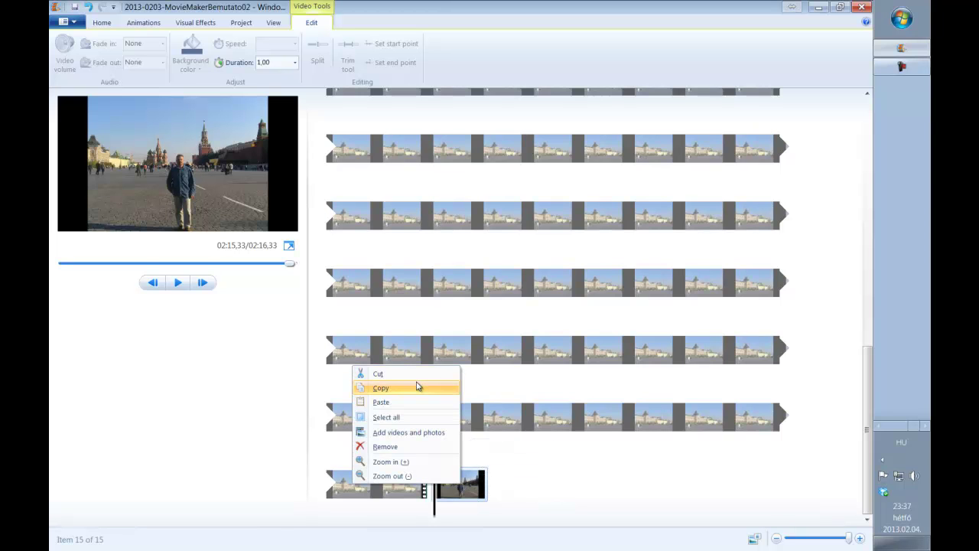
key("Escape")
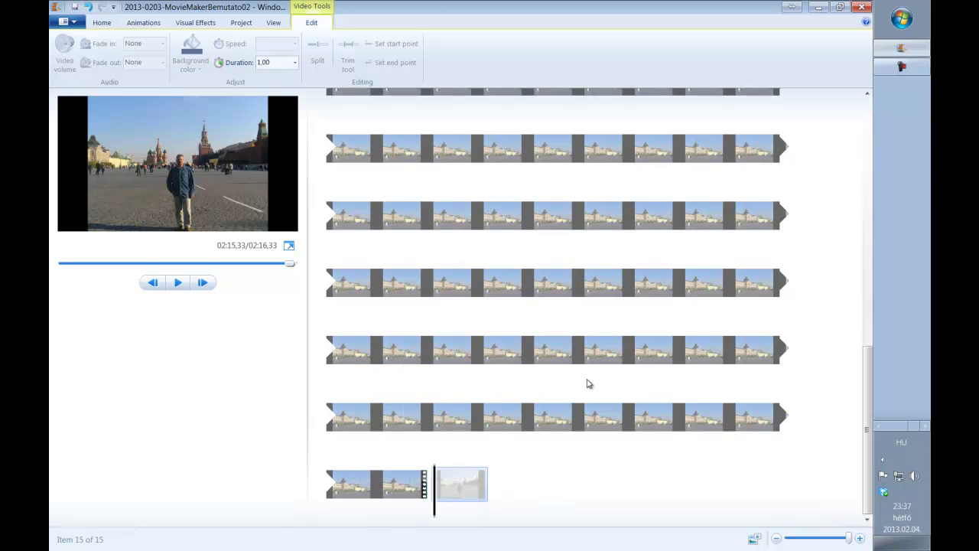
scroll(586, 383, "up", 10)
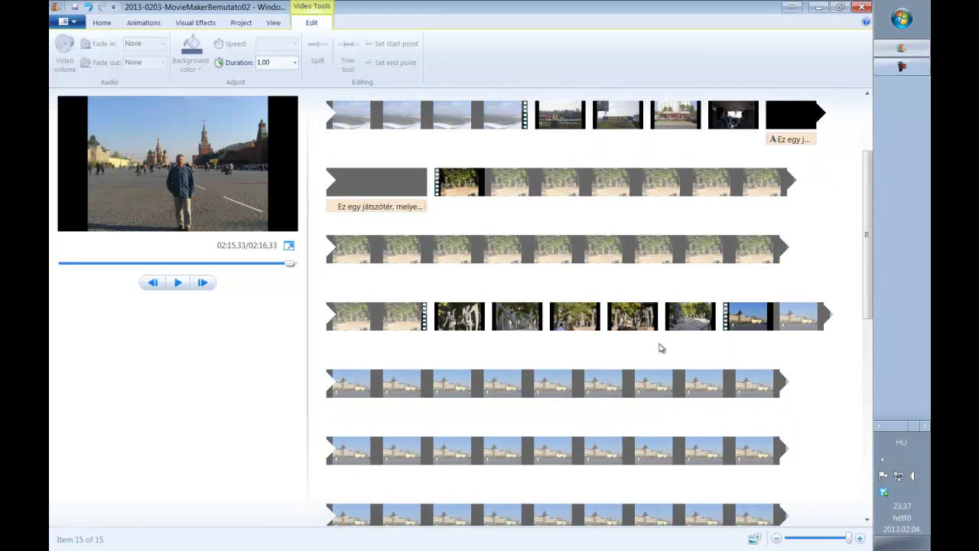
left_click(664, 320)
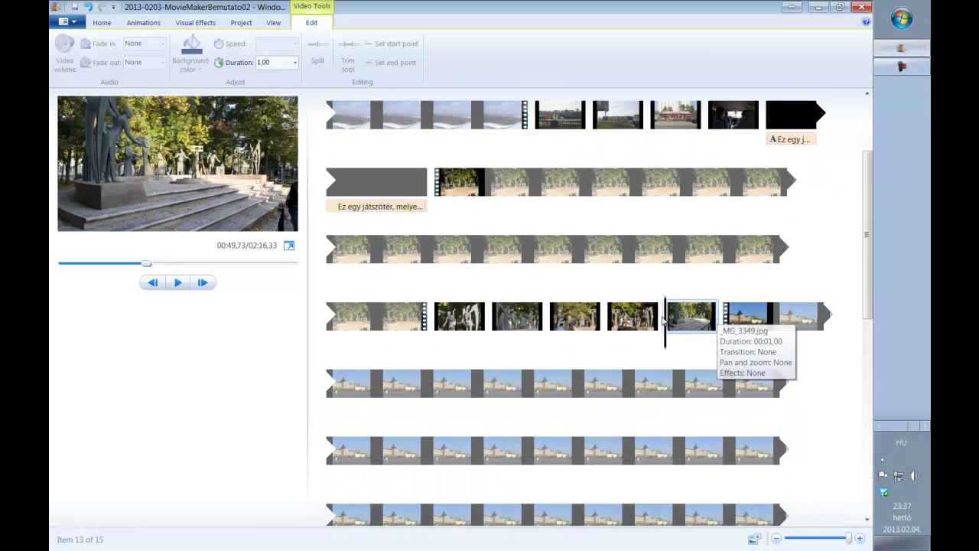
right_click(664, 285)
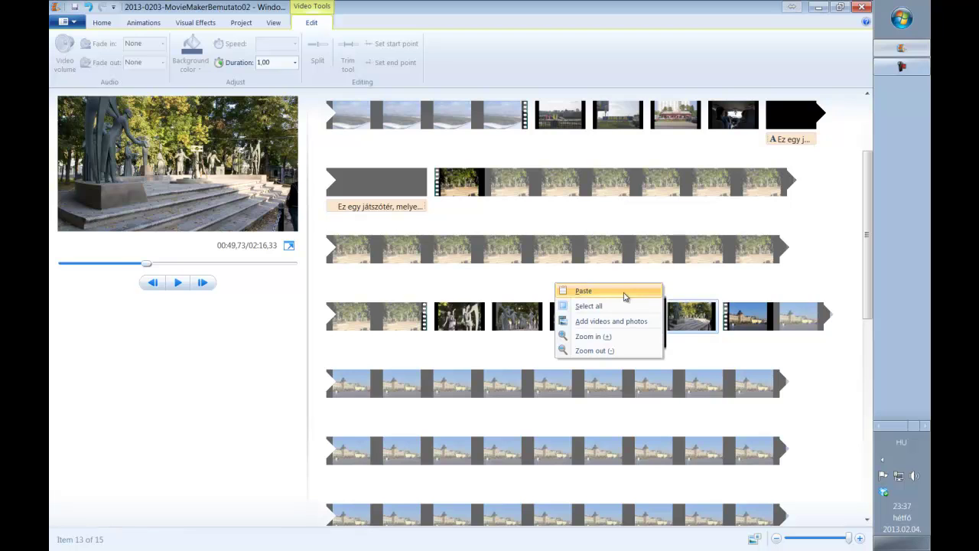
left_click(625, 292)
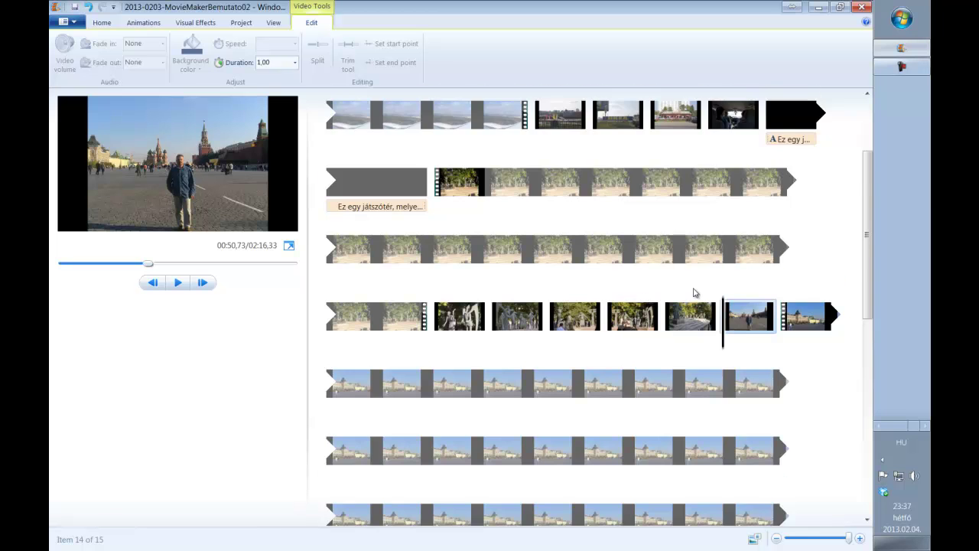
Check the item order around the IMG_8021.JPG photo, from _MG_3349.jpg through the MVI_8023.AVI clip
scroll(695, 293, "down", 1)
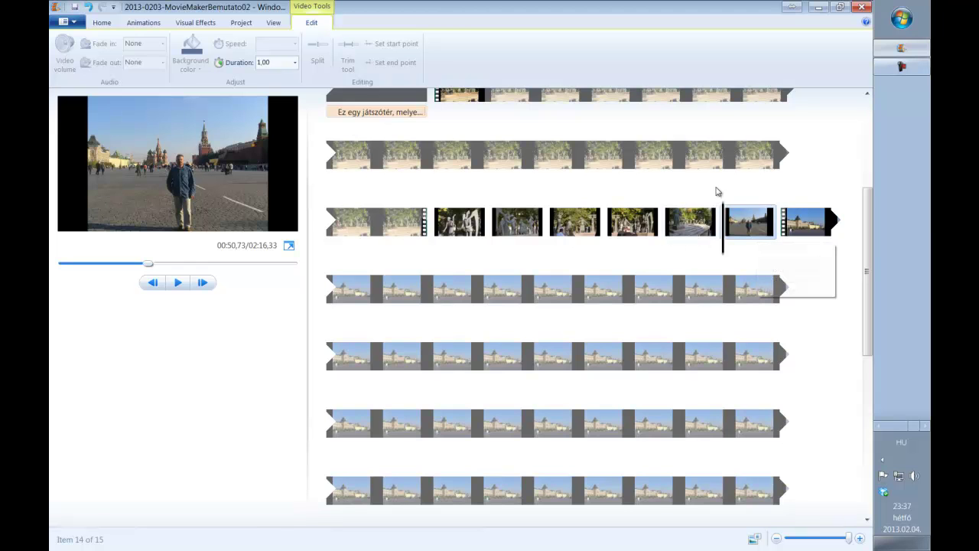
left_click(667, 229)
left_click(723, 237)
left_click(665, 233)
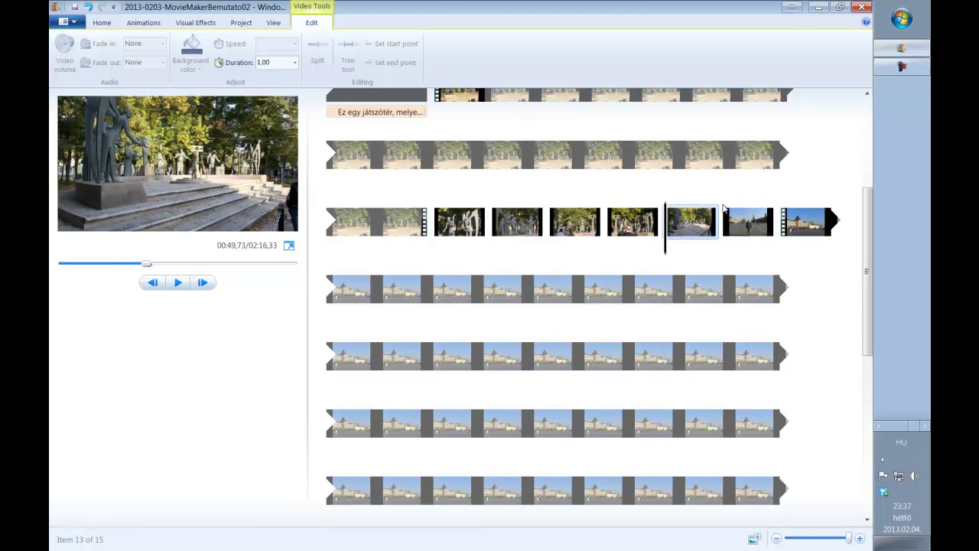
left_click(728, 238)
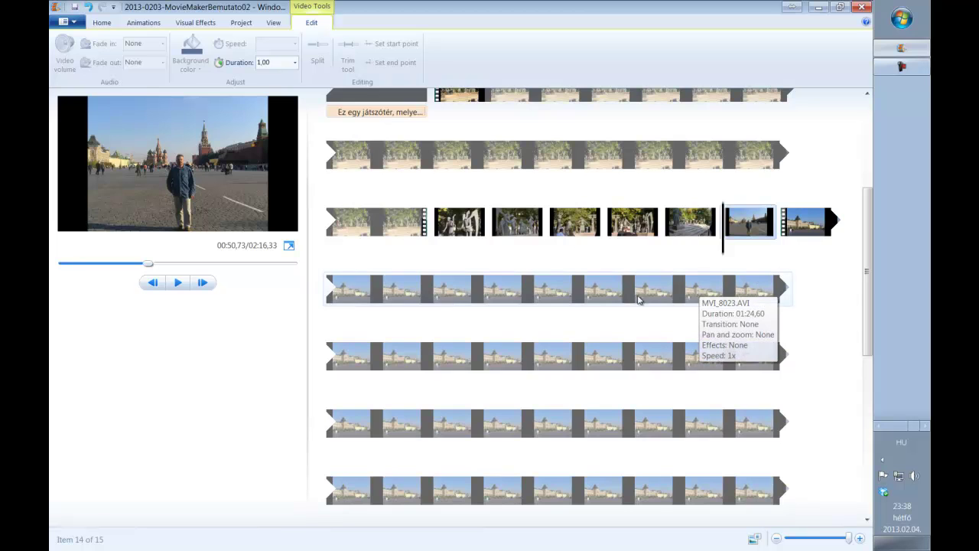
left_click(566, 295)
scroll(597, 296, "down", 5)
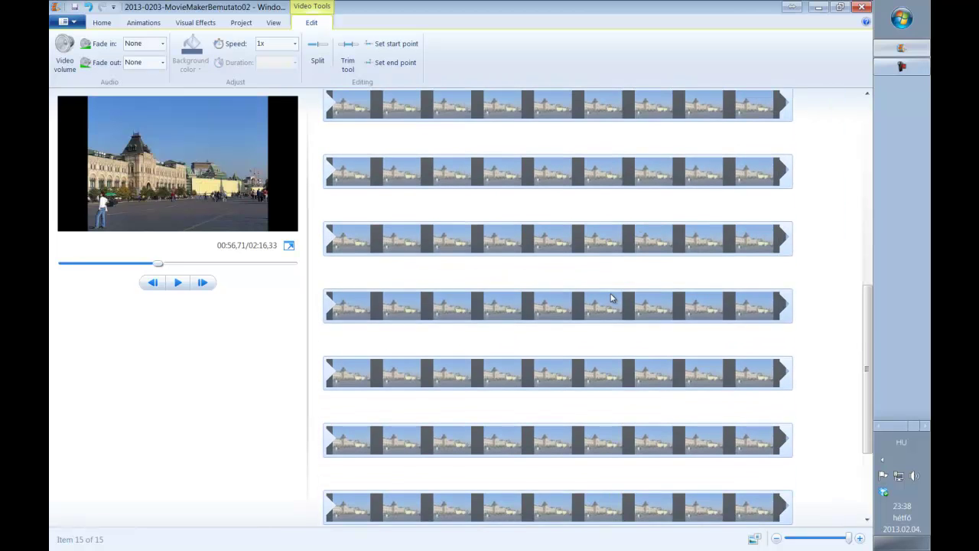
scroll(564, 363, "up", 4)
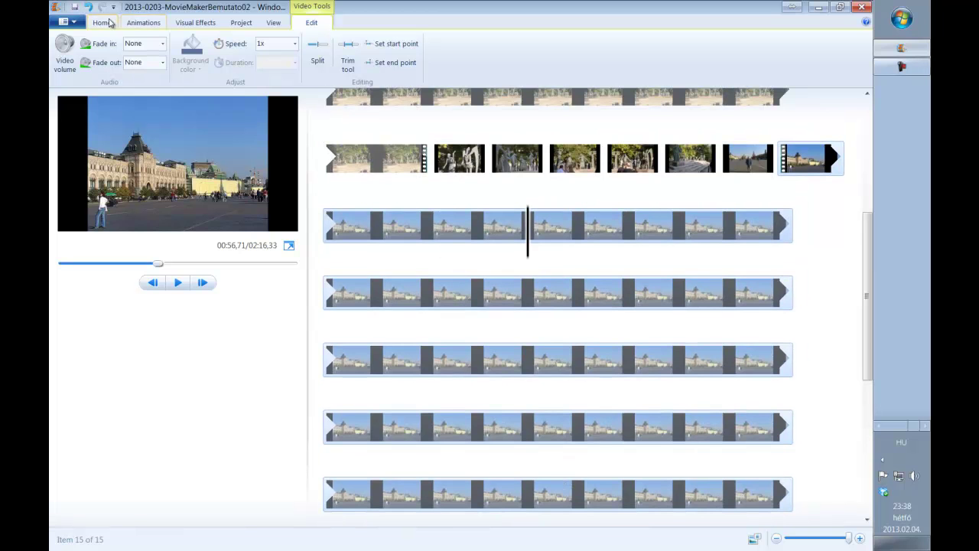
Import the photos _MG_3651.jpg, _MG_3656.jpg and IMG_8403.JPG from the Kep folder after the MVI_8023.AVI clip
left_click(113, 22)
left_click(135, 48)
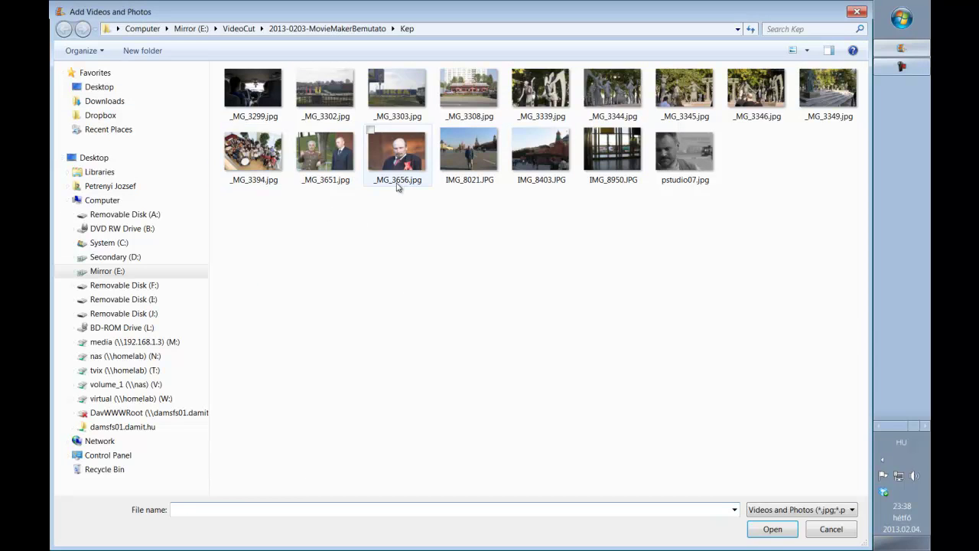
left_click(322, 150)
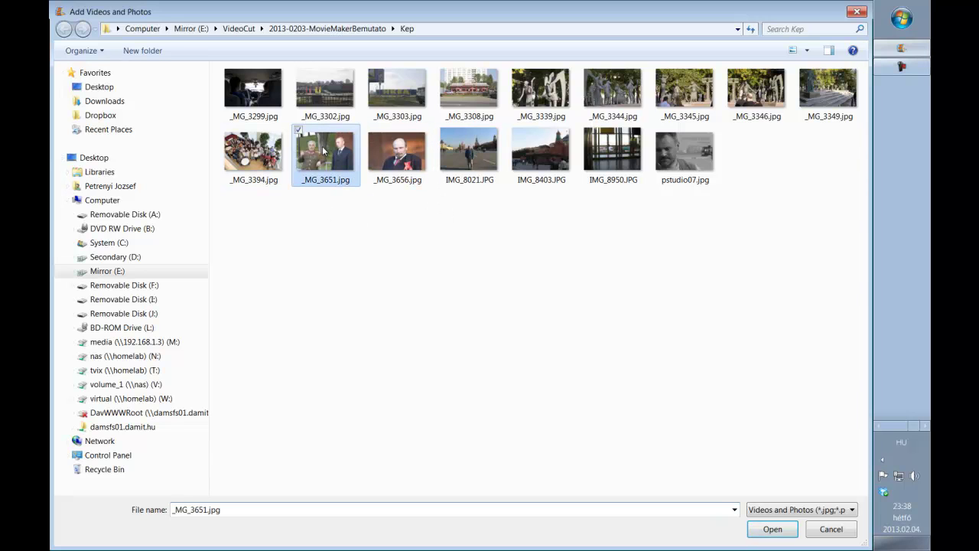
left_click(405, 157, "ctrl")
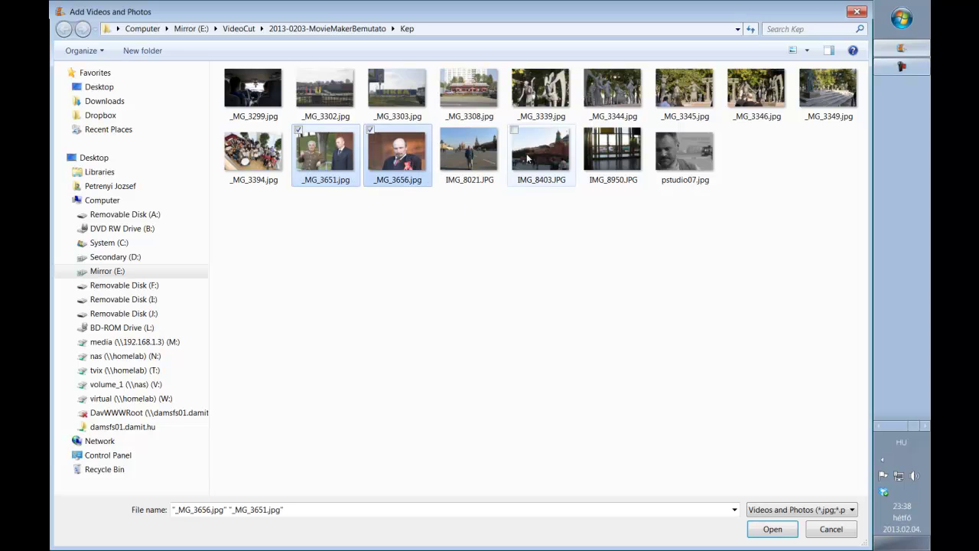
left_click(533, 176, "ctrl")
left_click(772, 529)
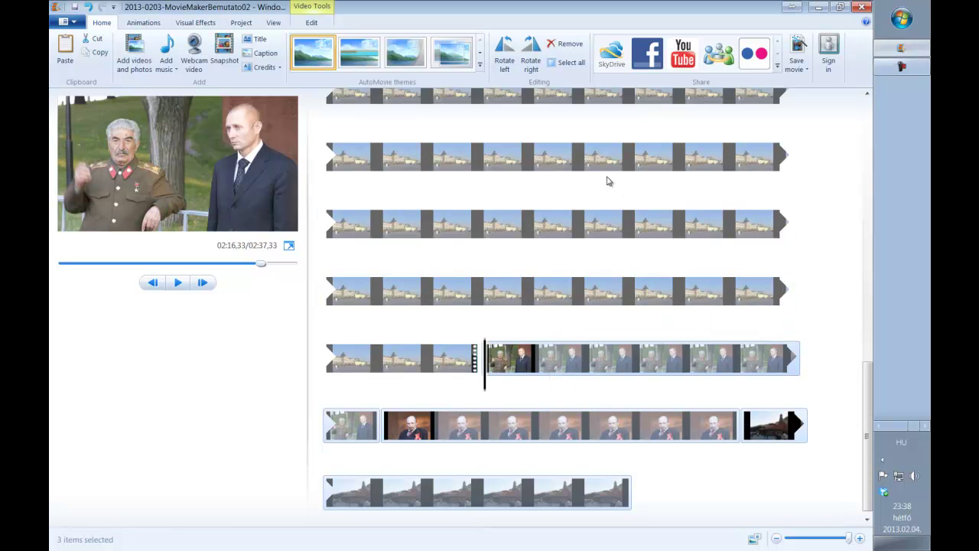
Set the duration of the three newly imported photos to 1,00 second and preview the second and third ones
left_click(311, 22)
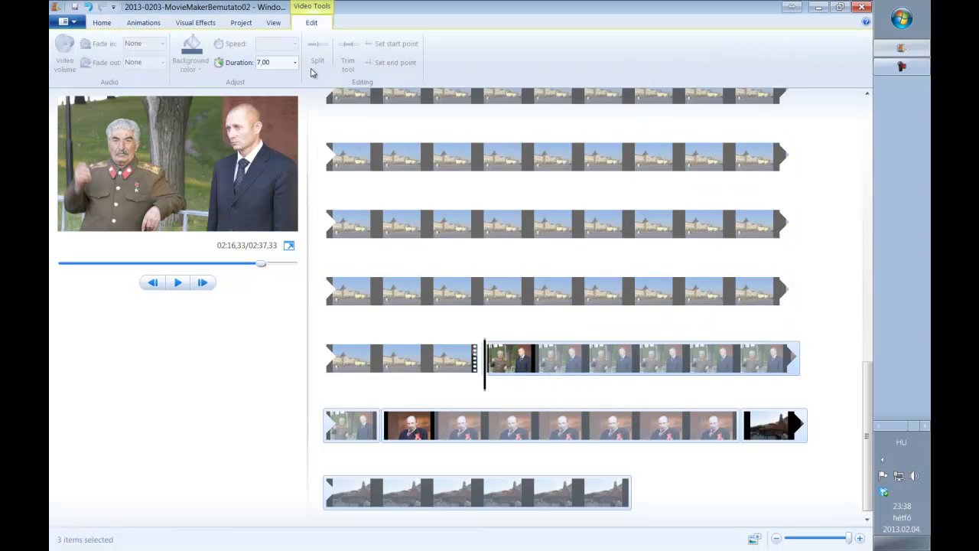
left_click(295, 62)
left_click(268, 74)
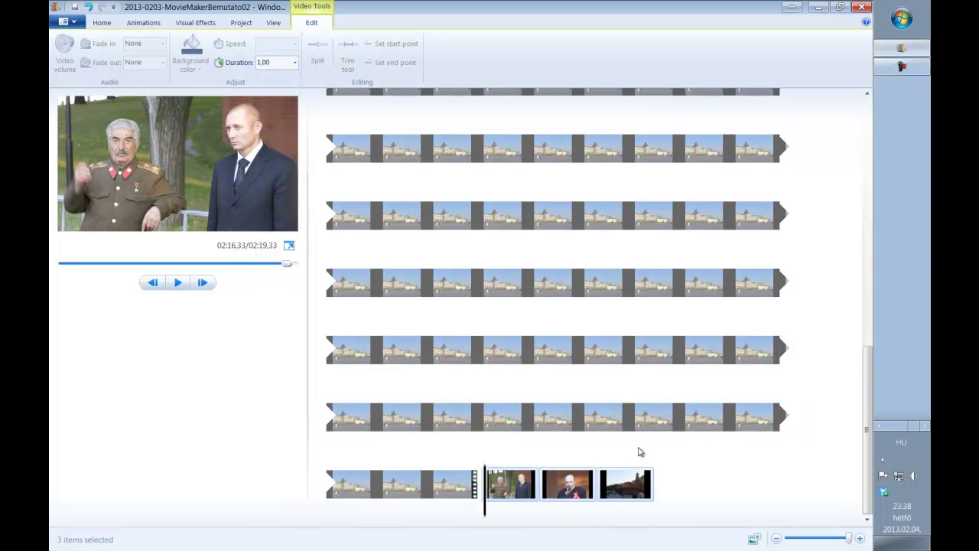
left_click(570, 486)
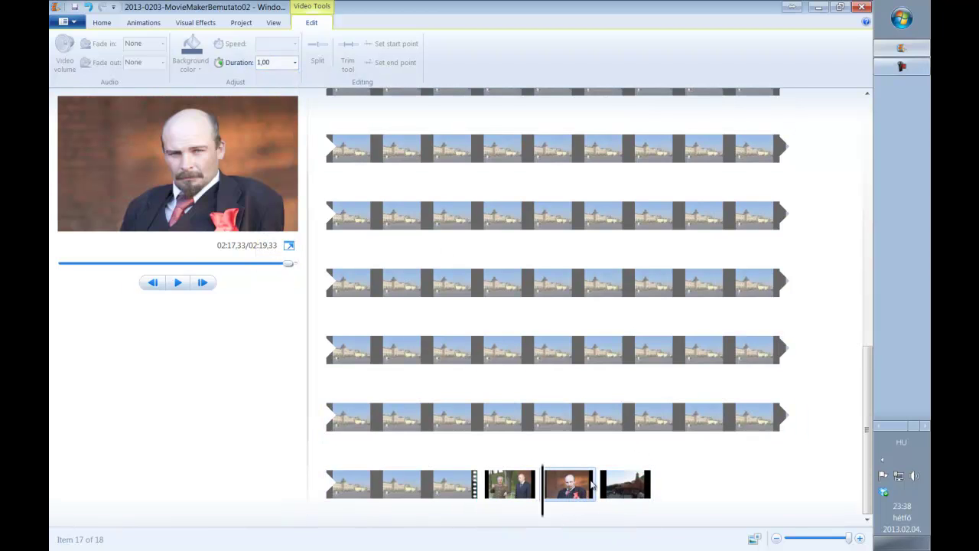
left_click(612, 484)
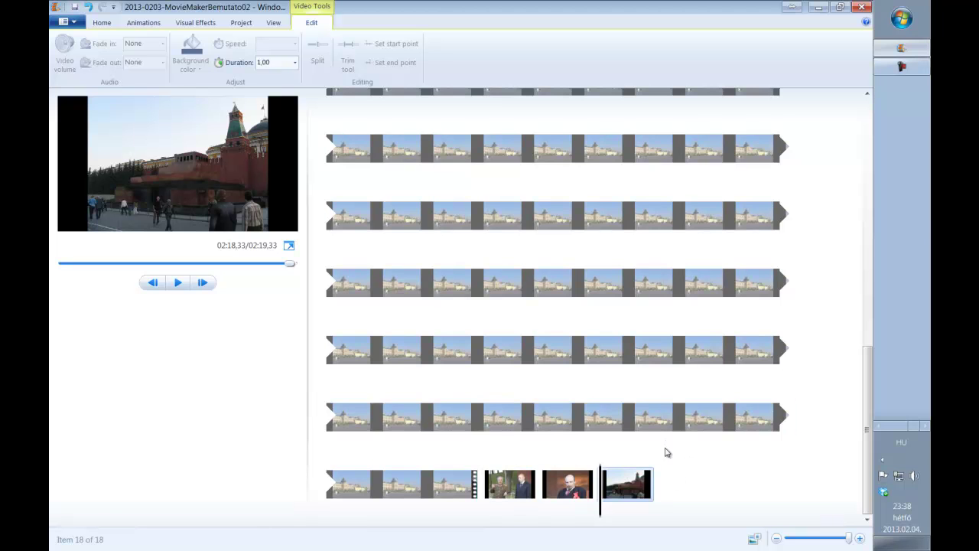
Import the photos _MG_3394.jpg and IMG_8950.JPG, in that order, from the Kep folder to the end of the timeline
left_click(106, 24)
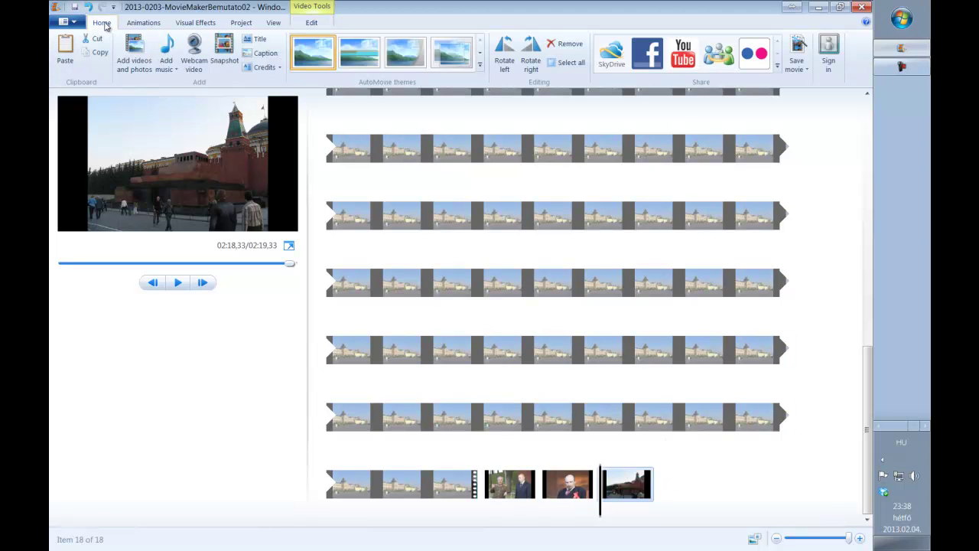
left_click(136, 55)
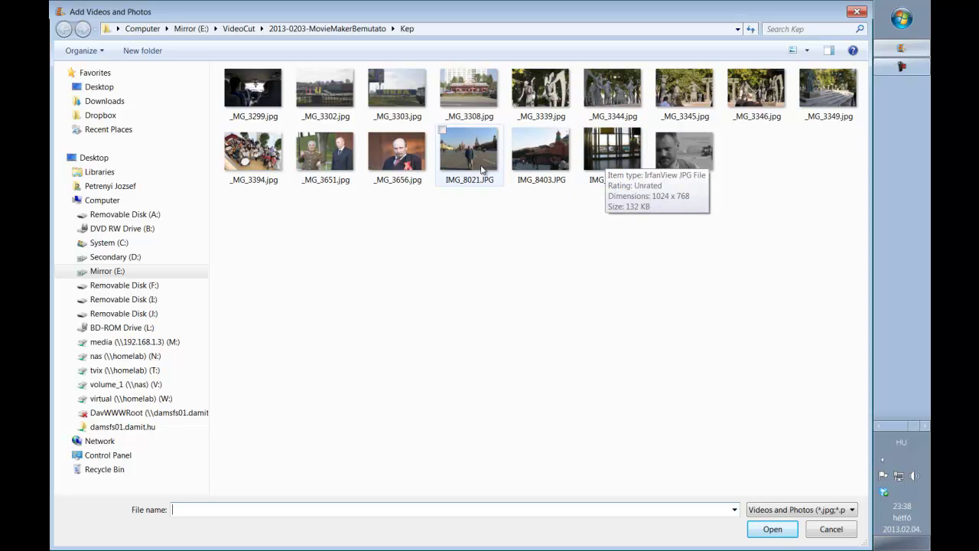
left_click(252, 153)
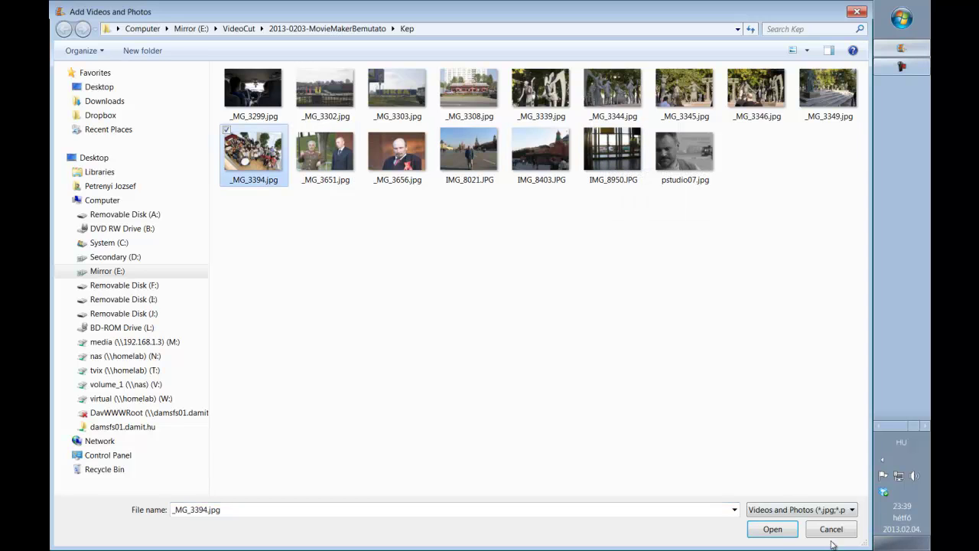
left_click(781, 530)
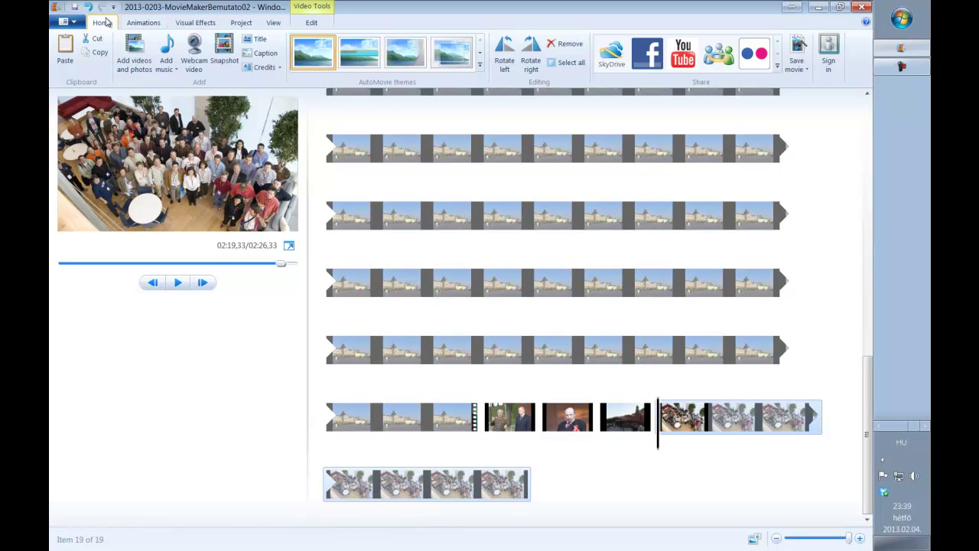
left_click(134, 52)
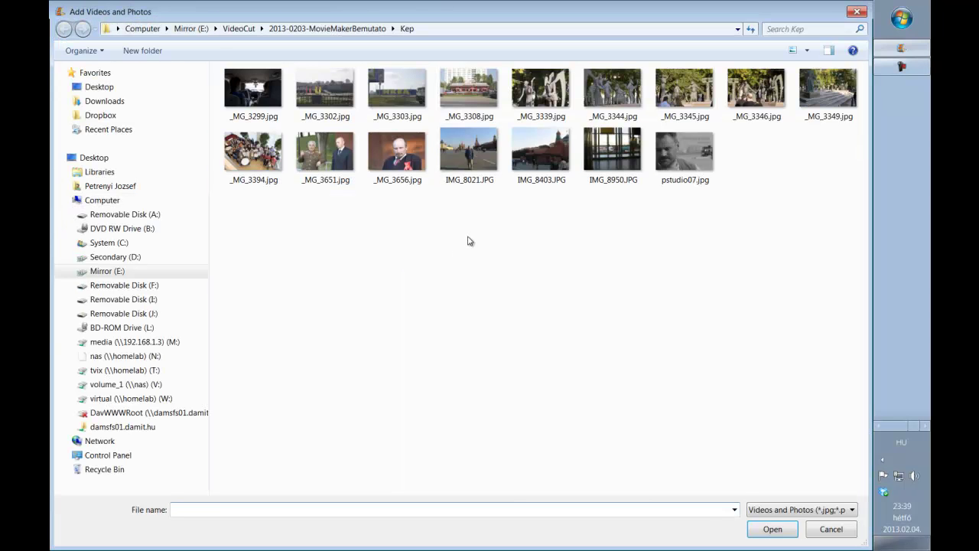
left_click(613, 177)
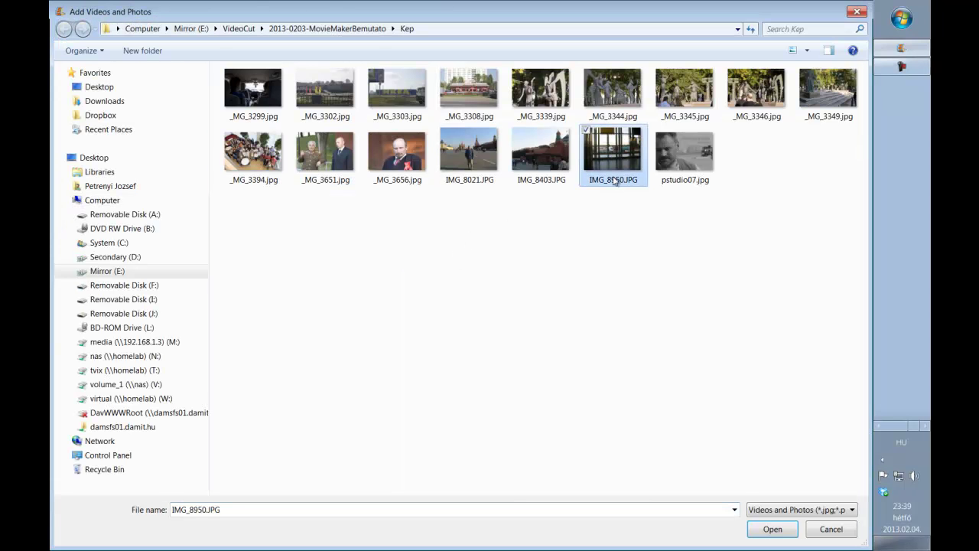
left_click(770, 529)
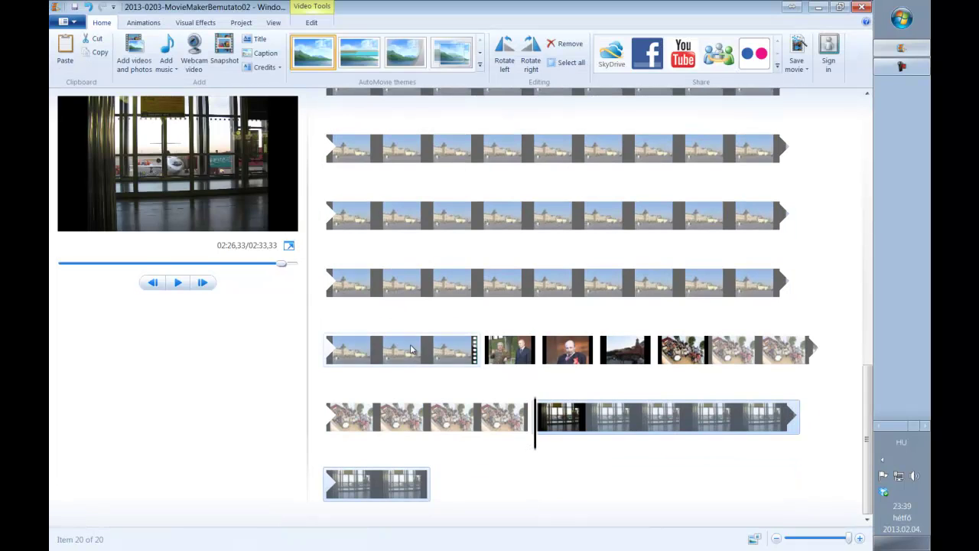
Set the duration of the _MG_3394.jpg group photo and the IMG_8950.JPG airport photo to 1,00 second each
left_click(427, 417)
left_click(312, 22)
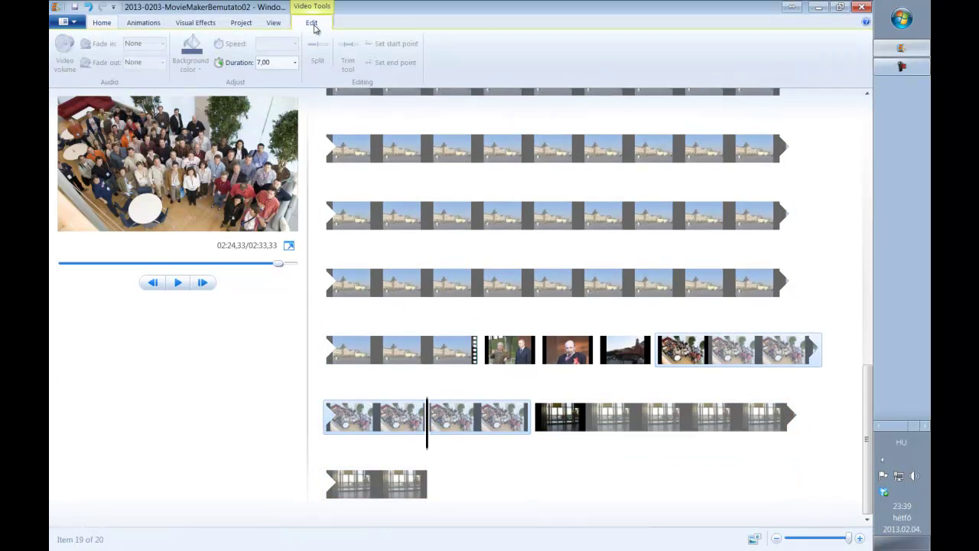
left_click(295, 62)
left_click(272, 76)
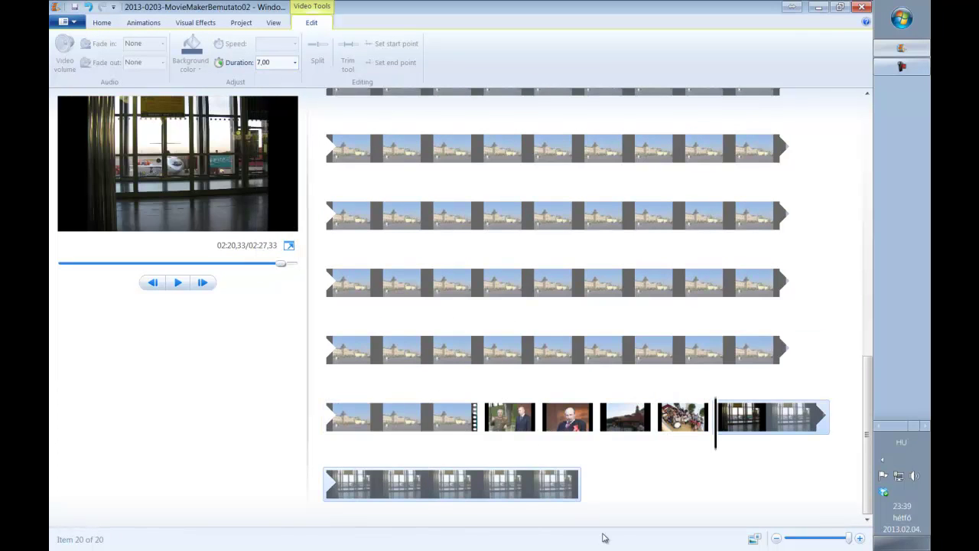
left_click(478, 490)
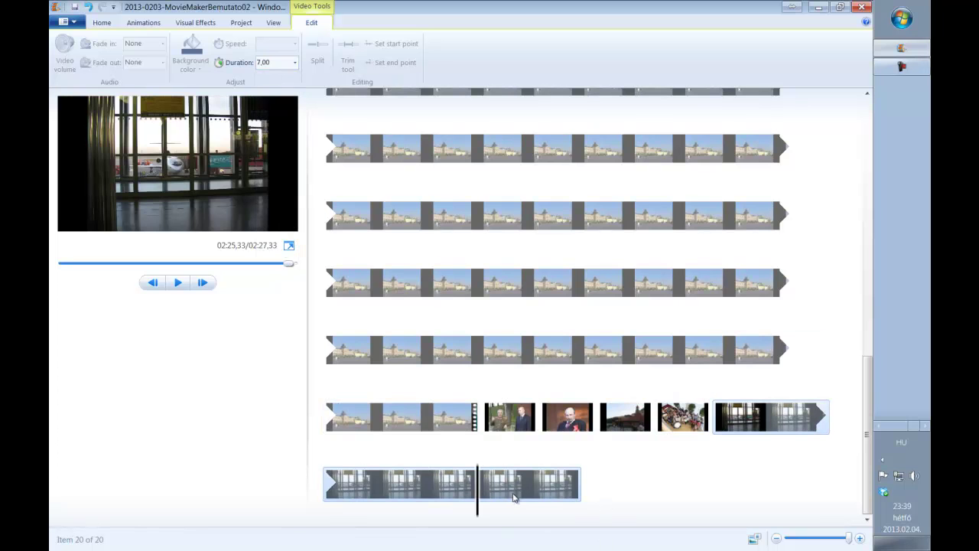
left_click(295, 62)
left_click(277, 77)
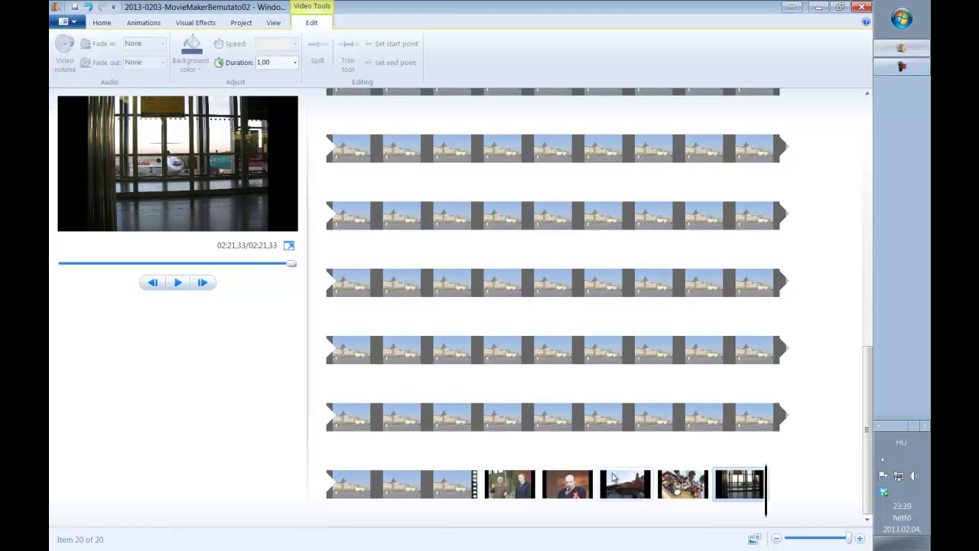
Review the five photos at the end of the timeline, from _MG_3651.jpg to IMG_8950.JPG
left_click(524, 488, "ctrl")
left_click(562, 488, "ctrl")
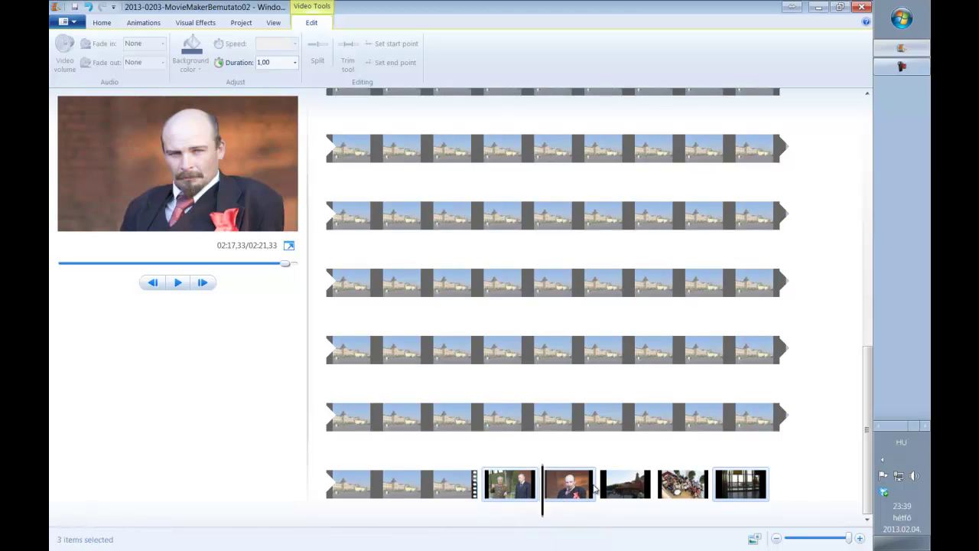
left_click(612, 488, "ctrl")
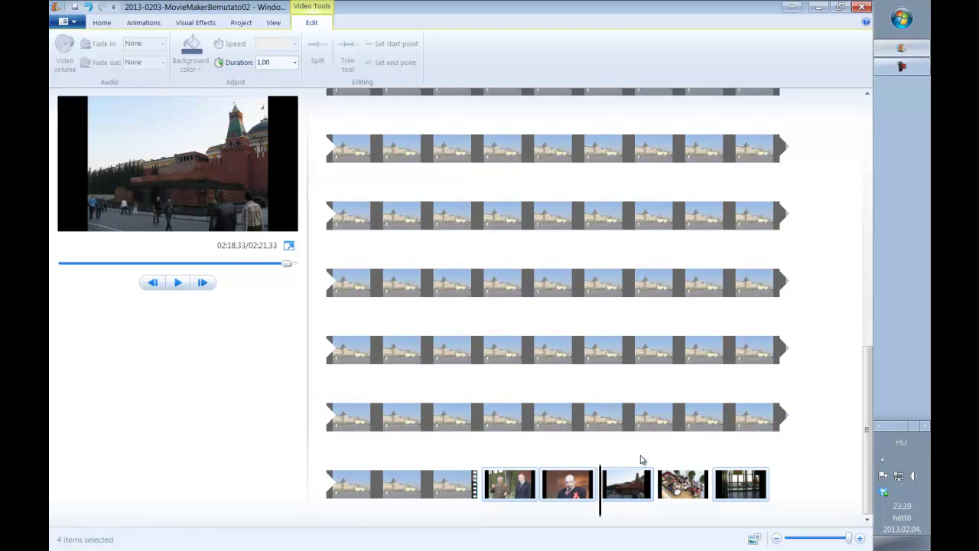
left_click(665, 484)
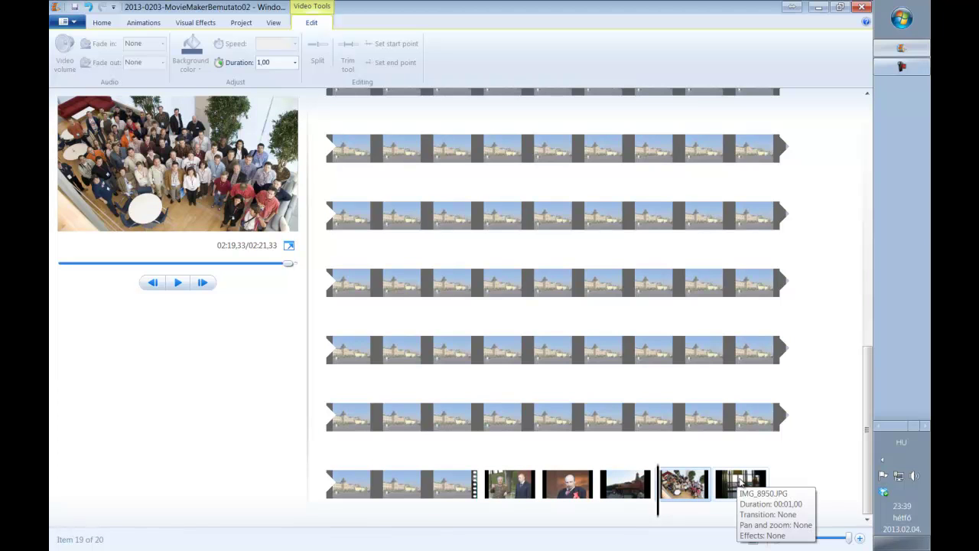
left_click(716, 482)
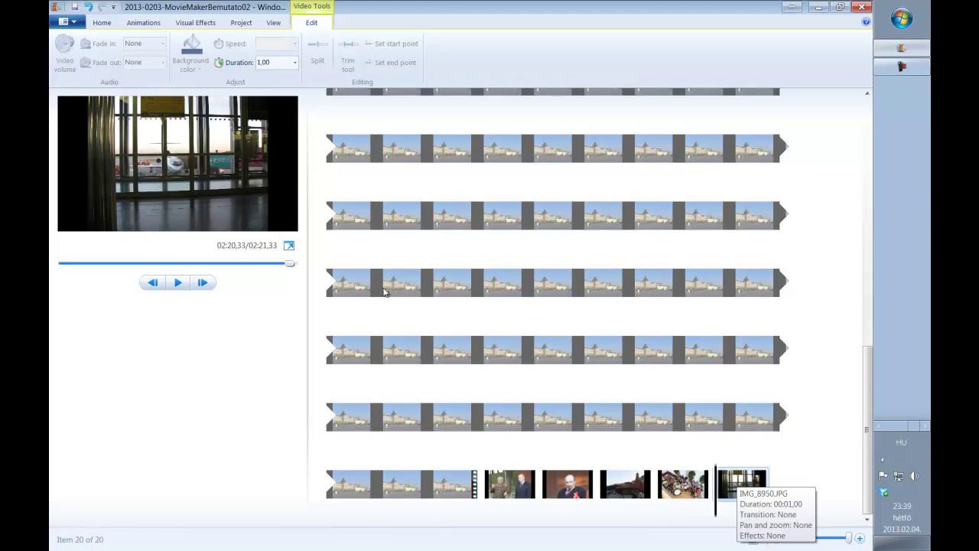
Import the video MVI_8971.AVI from the project's Video folder to the end of the timeline
left_click(107, 24)
left_click(134, 50)
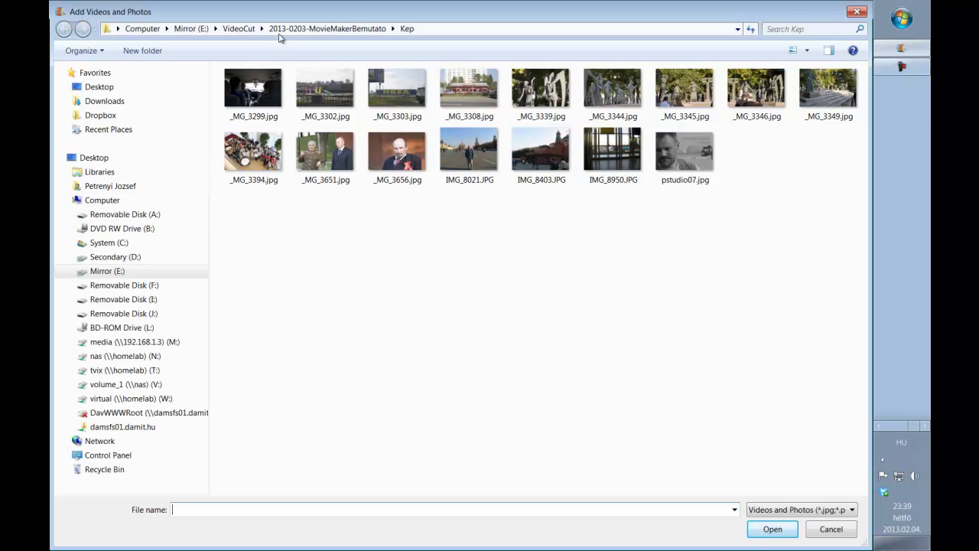
left_click(285, 29)
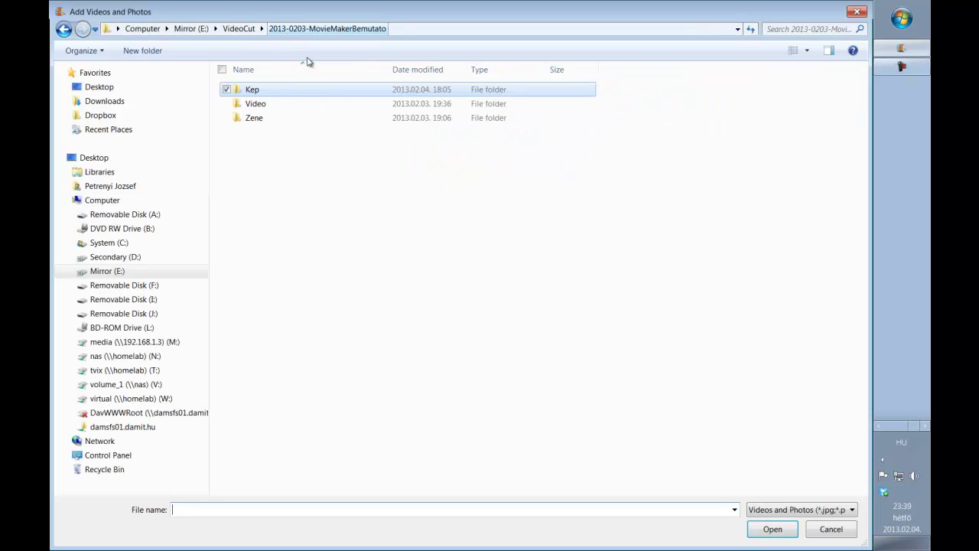
double_click(264, 109)
left_click(537, 100)
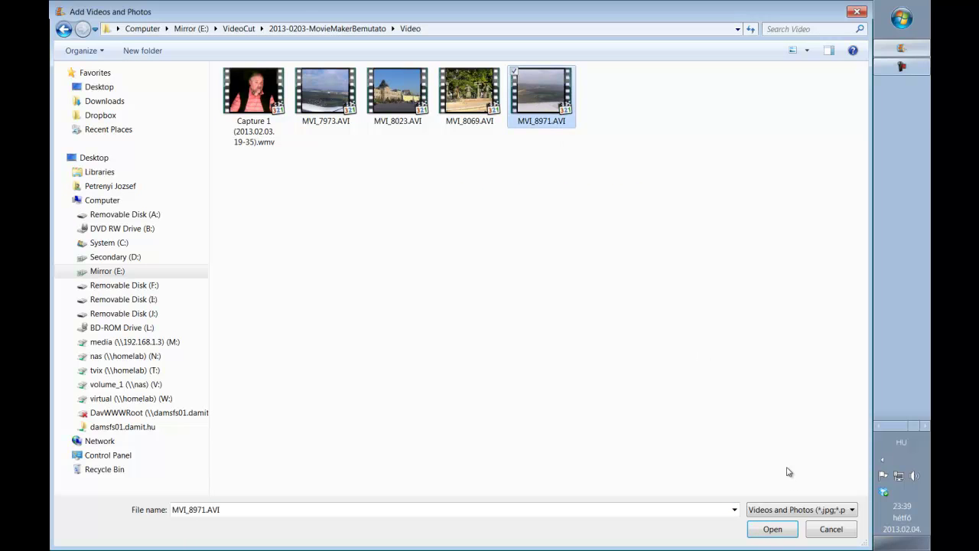
left_click(773, 529)
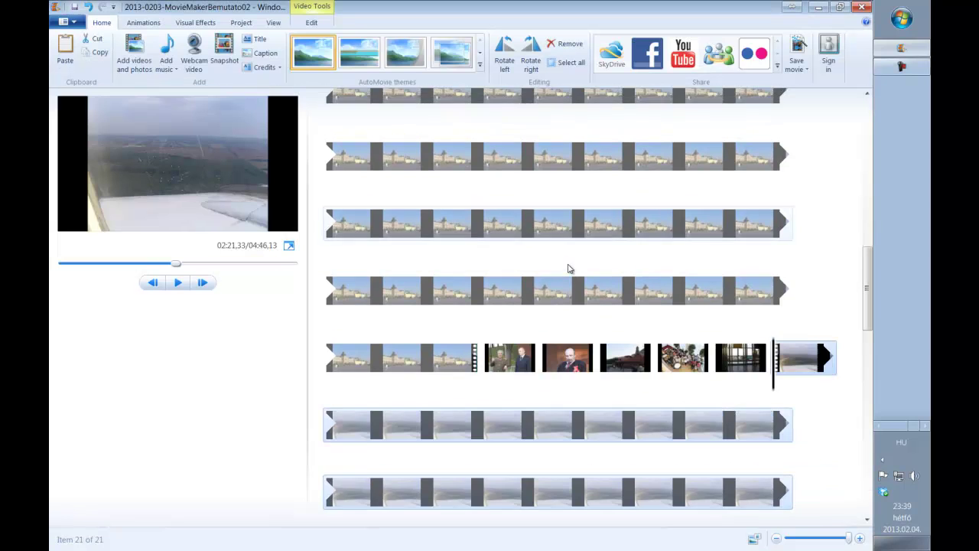
Examine the length of the MVI_8971.AVI clip and preview its early part and first frame
scroll(569, 269, "down", 2)
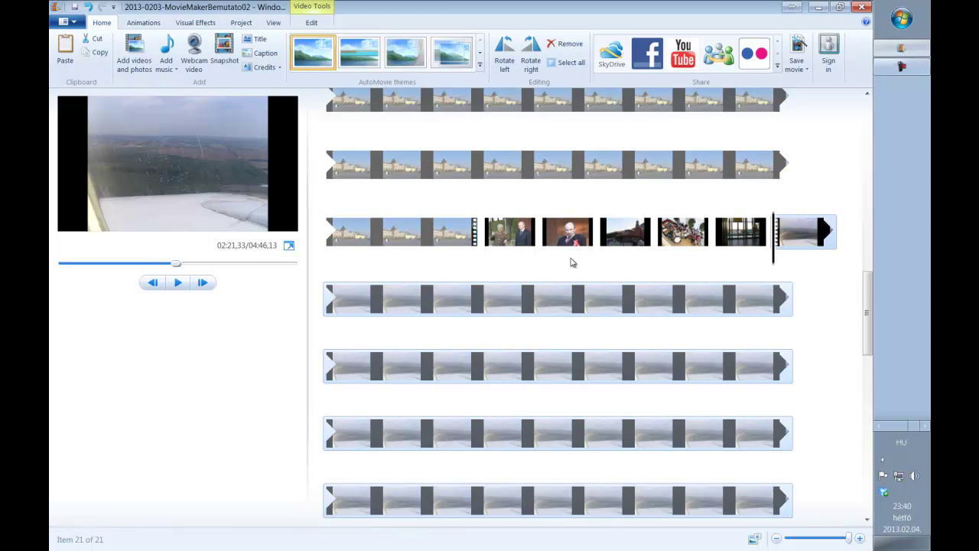
scroll(570, 263, "down", 3)
scroll(570, 262, "up", 2)
scroll(570, 262, "down", 1)
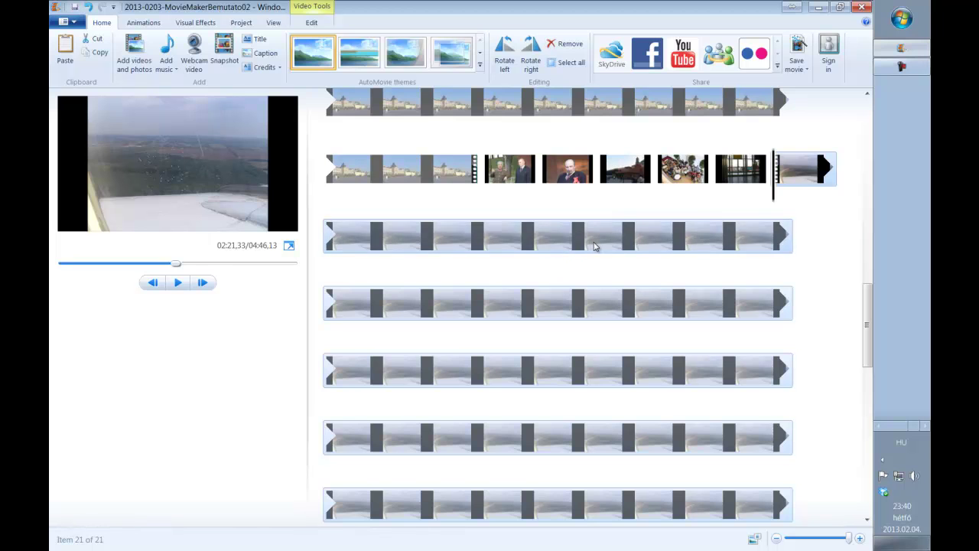
mouse_move(612, 239)
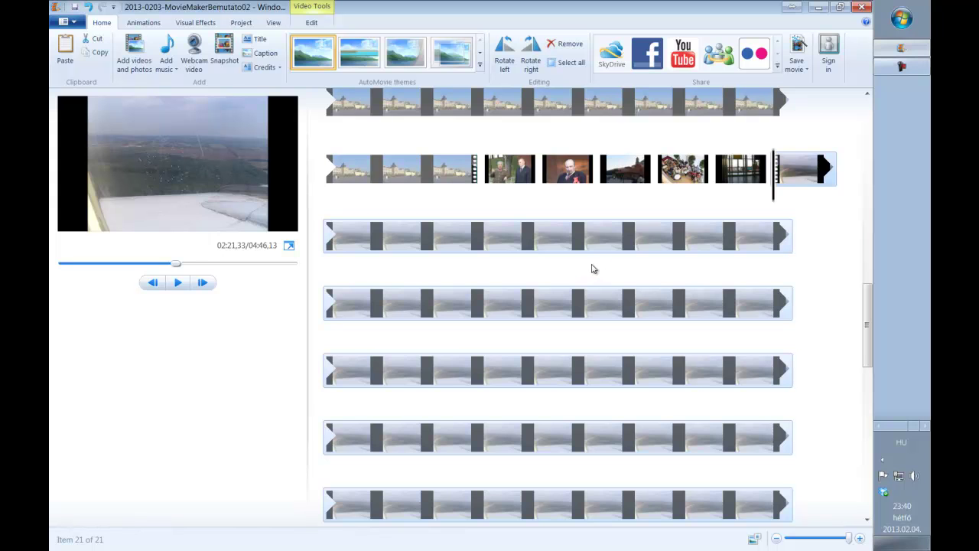
left_click(522, 303)
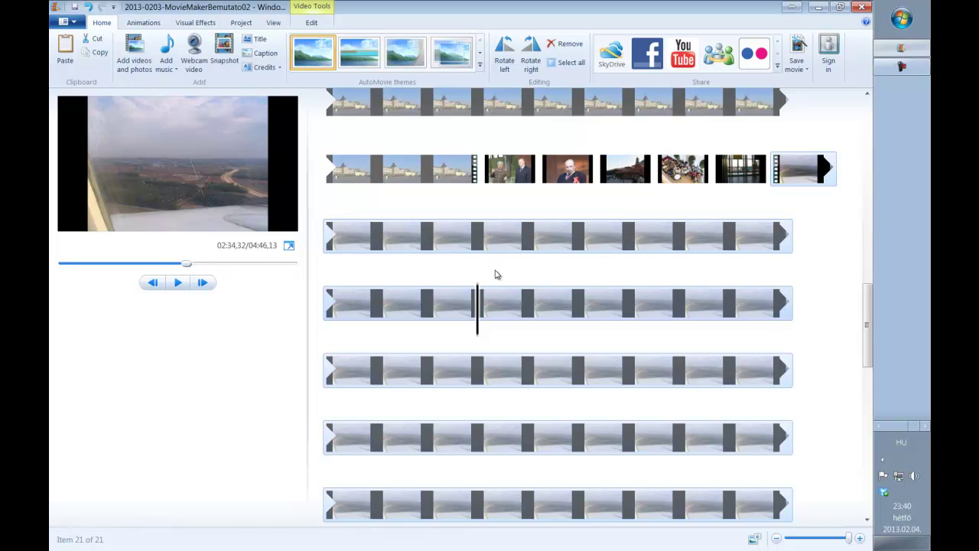
left_click(774, 186)
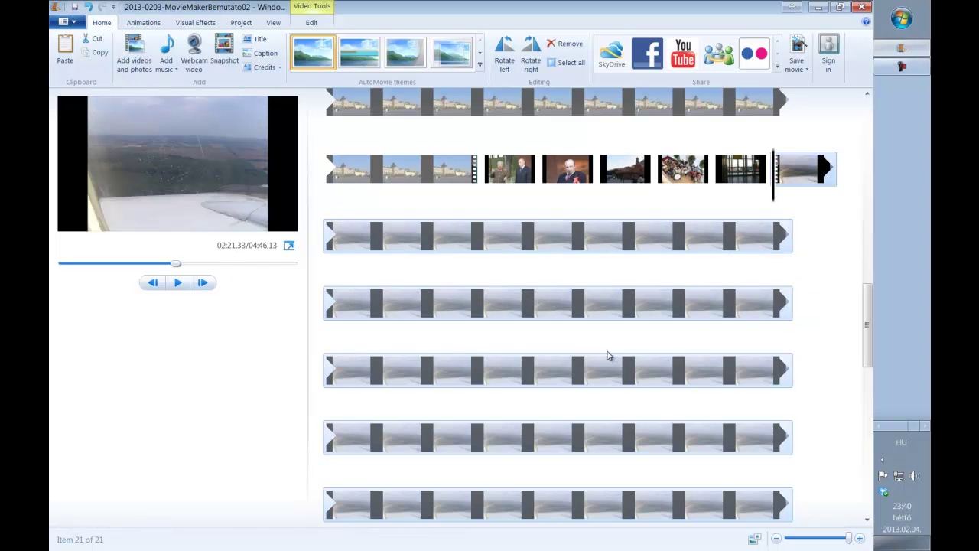
Find where the landing should begin in MVI_8971.AVI and set the clip's start point at 02:51,00
scroll(600, 343, "down", 3)
left_click(579, 319)
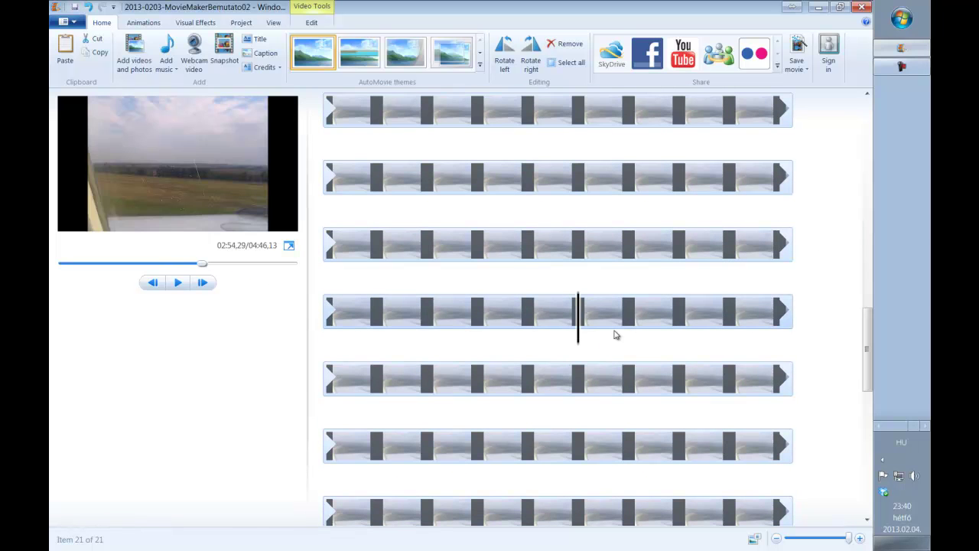
key("Up")
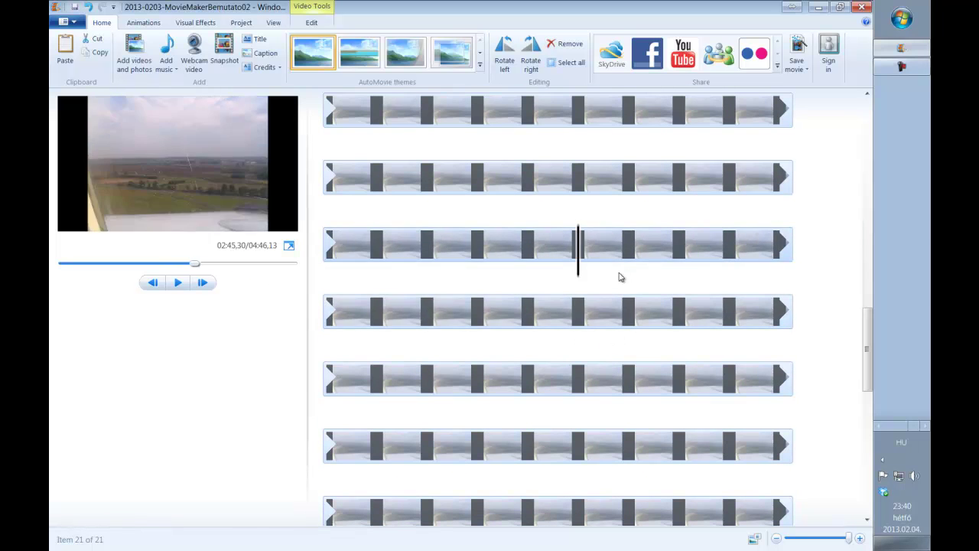
left_click_drag(578, 255, 793, 263)
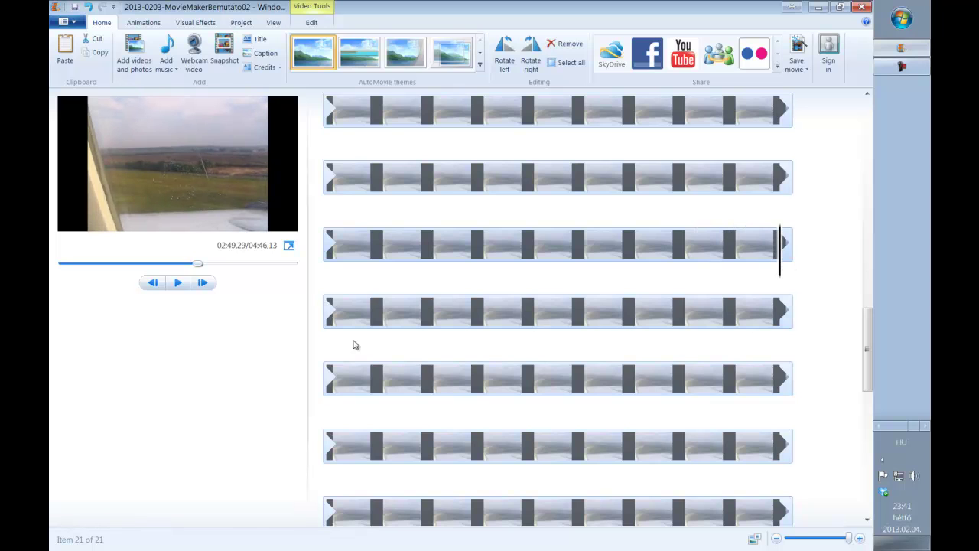
left_click(328, 321)
left_click_drag(327, 322, 413, 322)
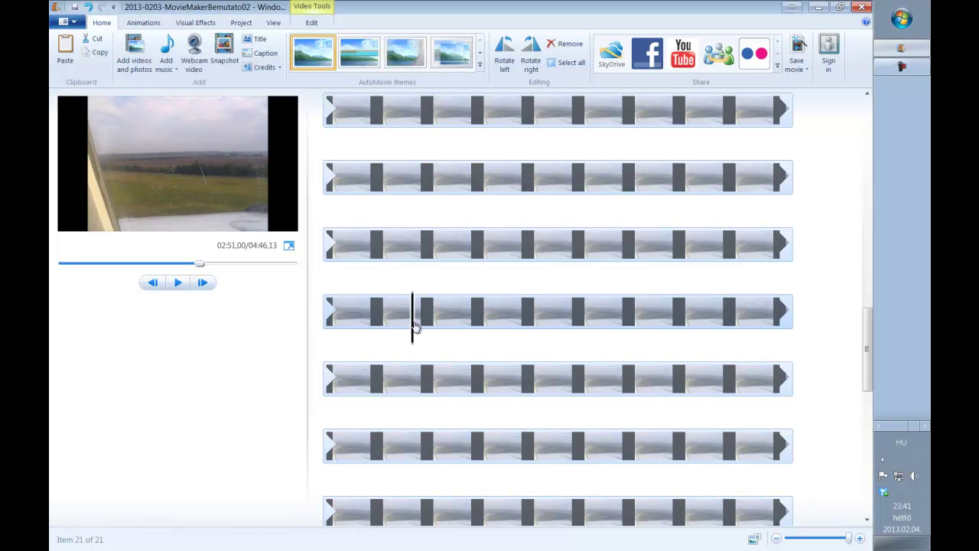
left_click(311, 22)
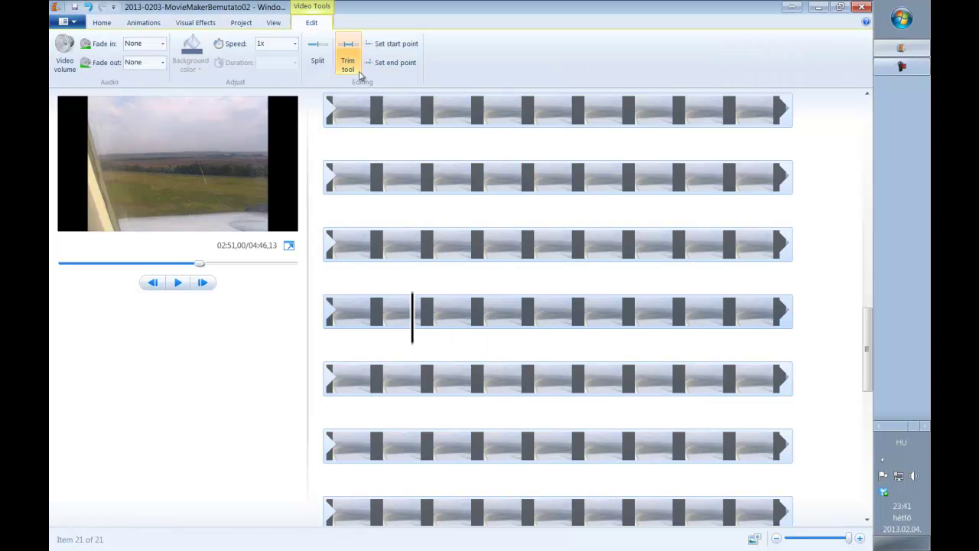
left_click(404, 46)
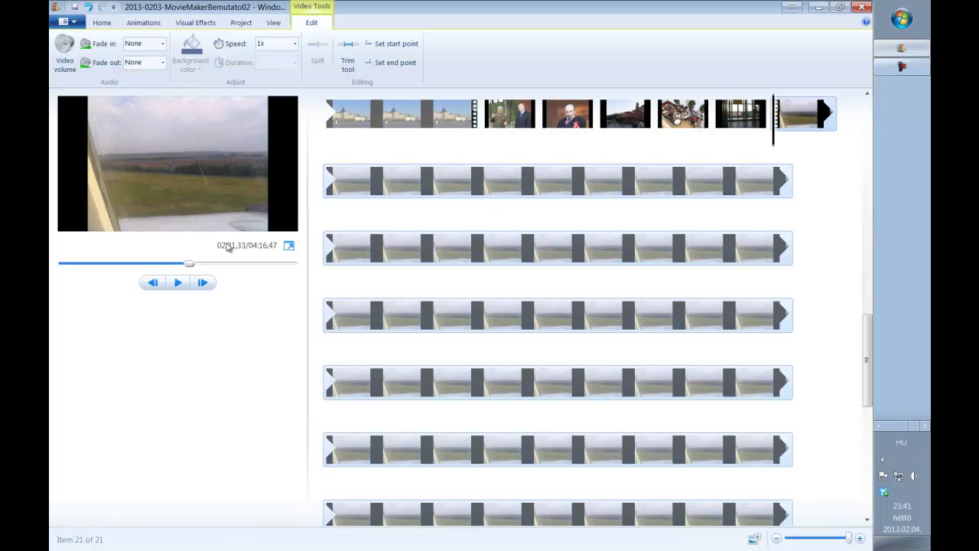
Set the end point of the MVI_8971.AVI clip at 02:51,01 on the movie timeline, during the runway rollout
scroll(509, 316, "down", 1)
left_click(504, 319)
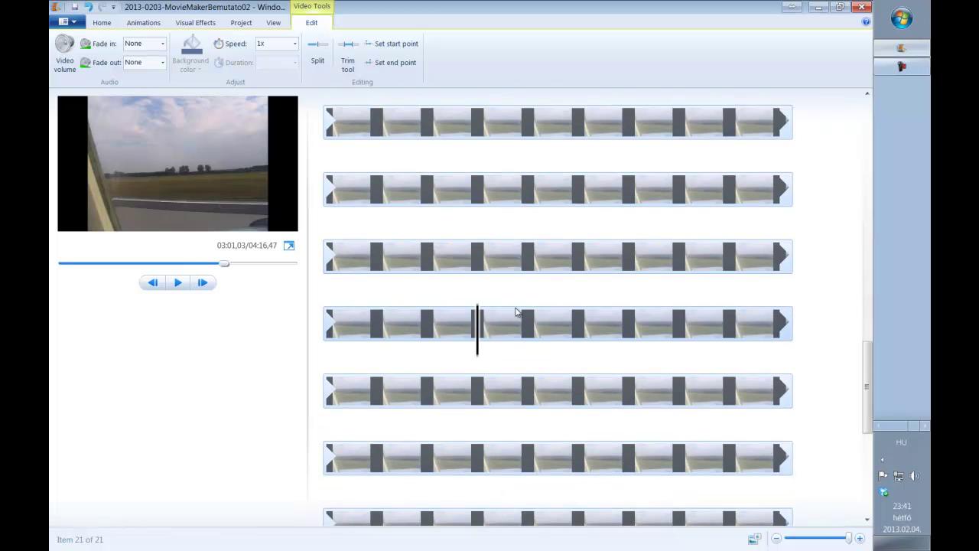
scroll(487, 277, "up", 1)
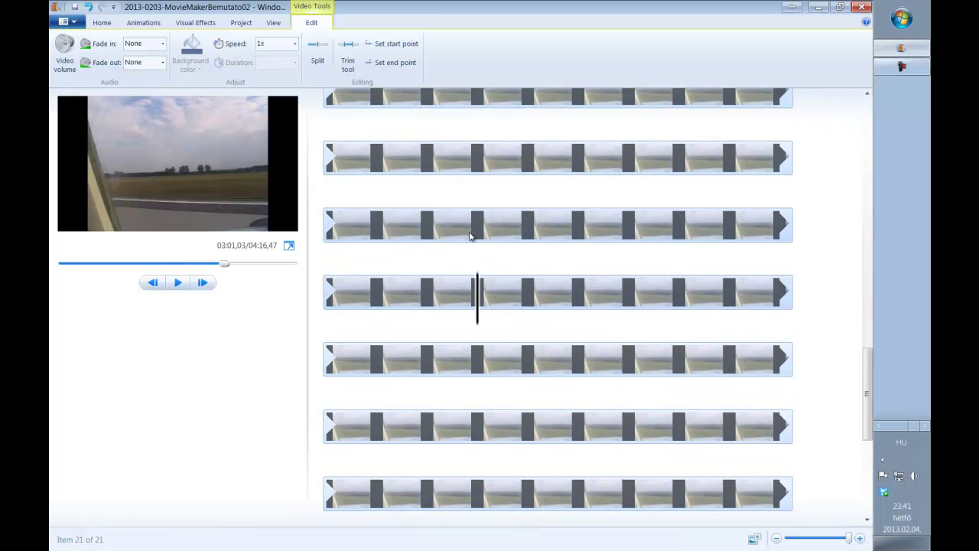
left_click(474, 250)
mouse_move(426, 249)
left_mouse_down()
mouse_move(398, 249)
mouse_move(425, 254)
left_mouse_up()
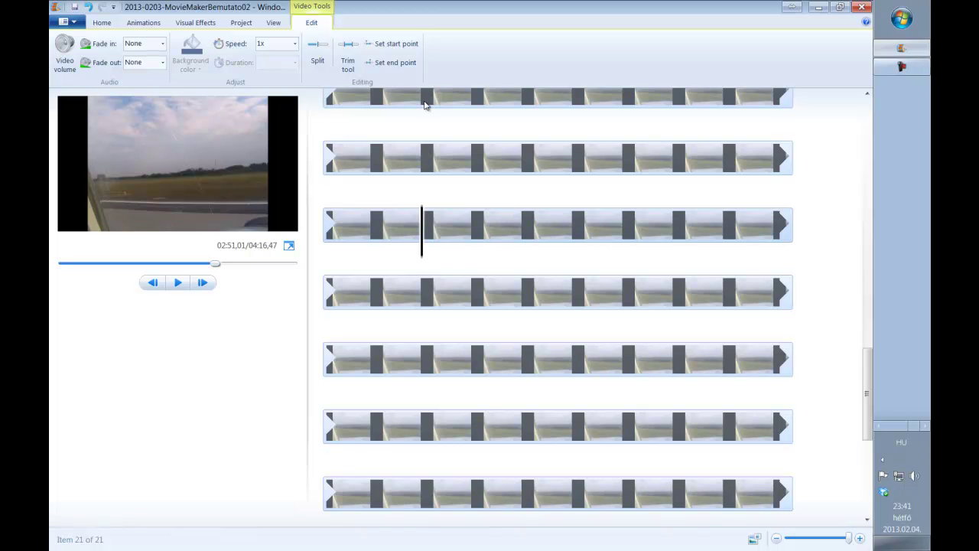
left_click(396, 63)
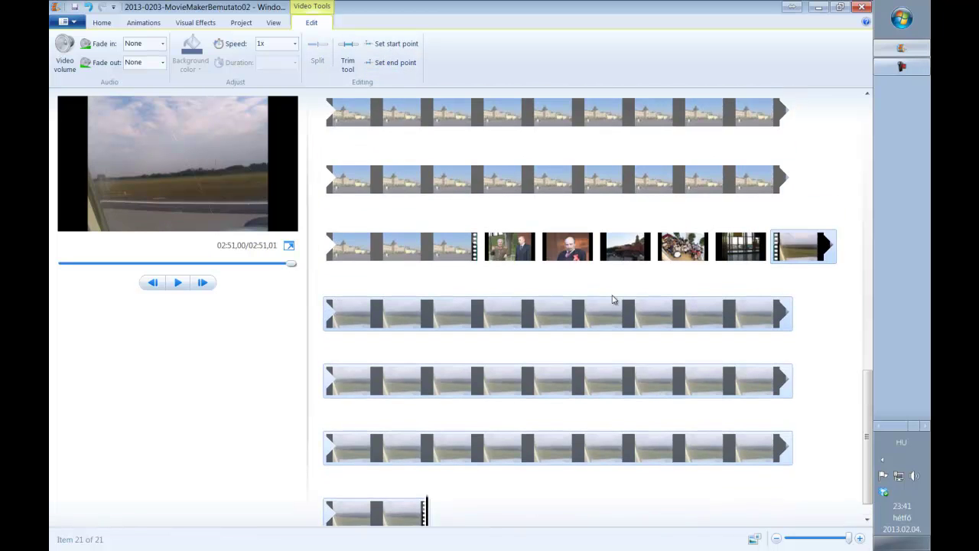
Preview the trimmed landing clip and the _MG_3656.jpg photo, reviewing the end of the timeline
right_click(588, 314)
left_click(577, 334)
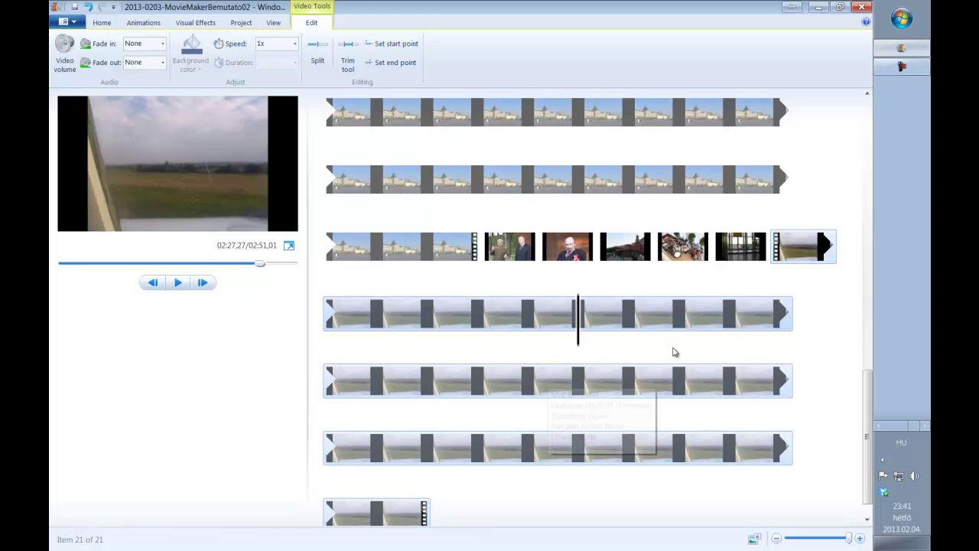
scroll(659, 334, "up", 1)
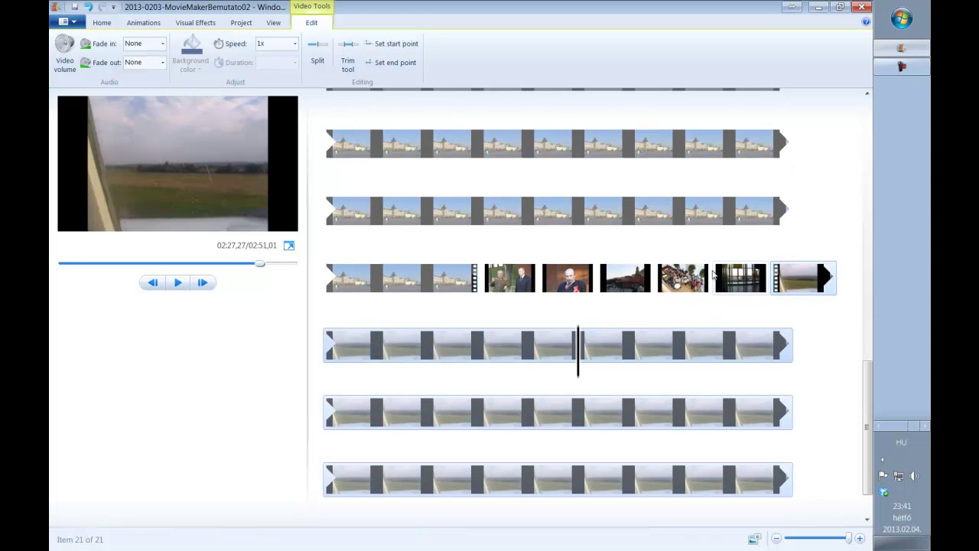
left_click(594, 285)
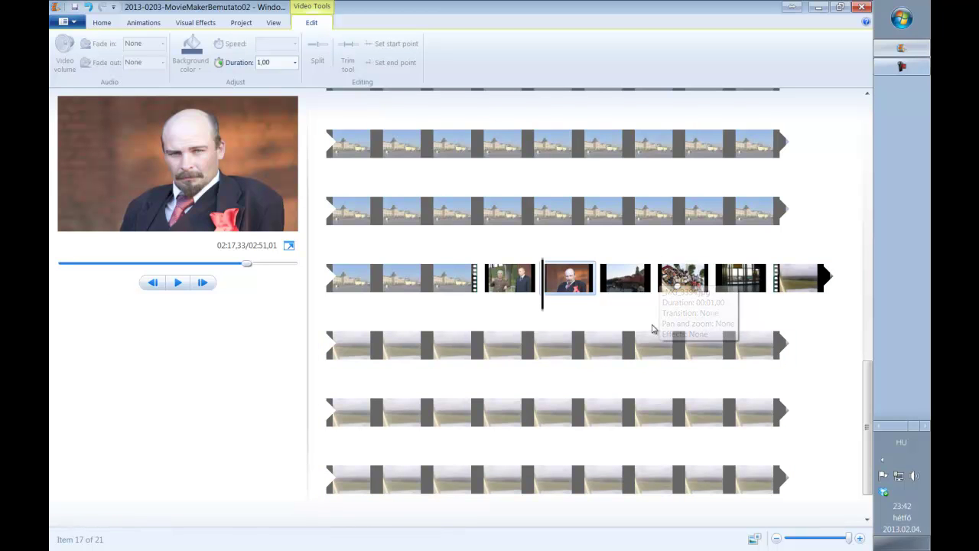
scroll(655, 306, "up", 1)
scroll(656, 306, "down", 1)
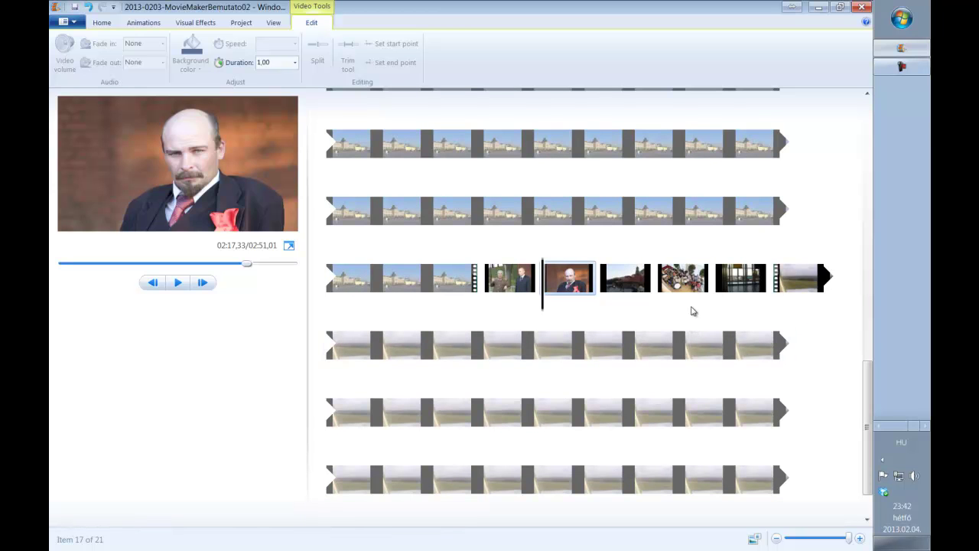
Insert a title reading "All Together" directly before the _MG_3394.jpg group photo
left_click(662, 297)
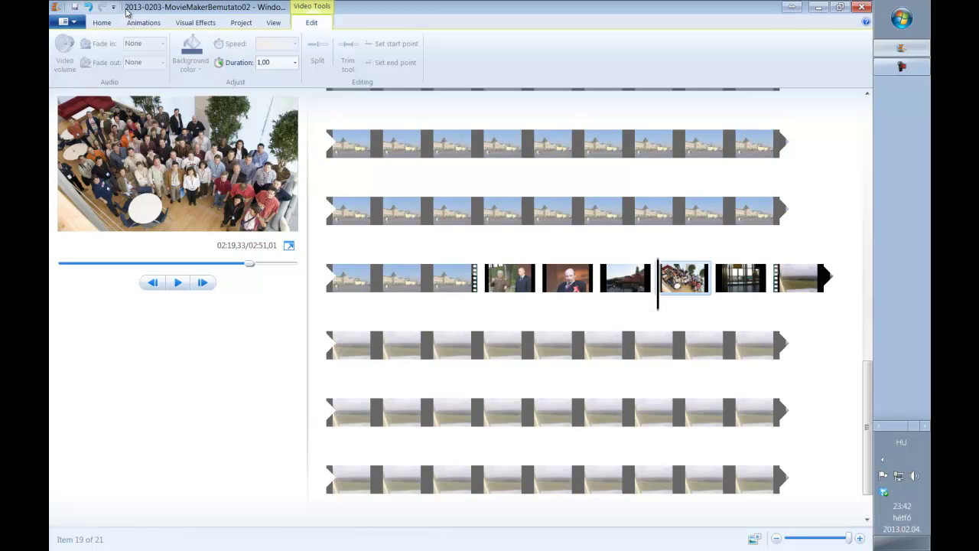
left_click(102, 22)
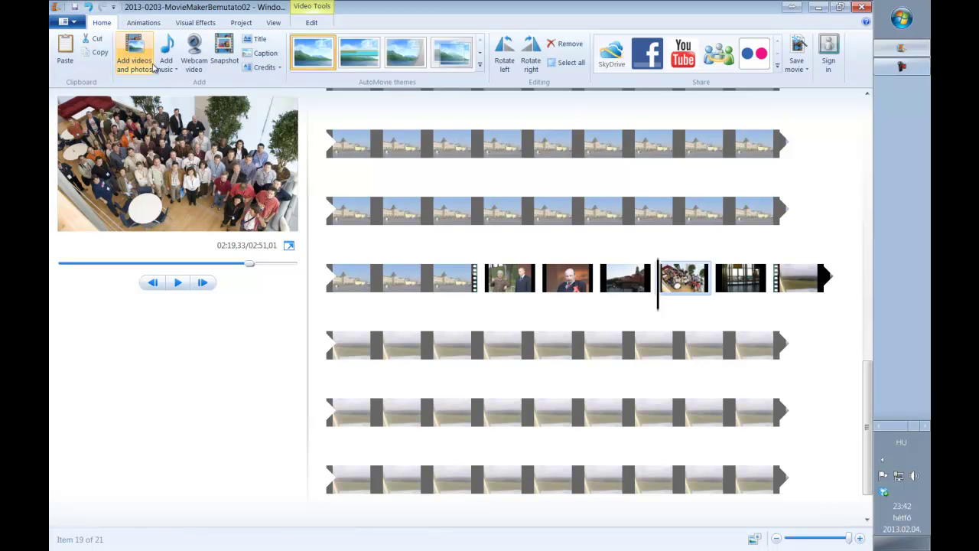
left_click(259, 39)
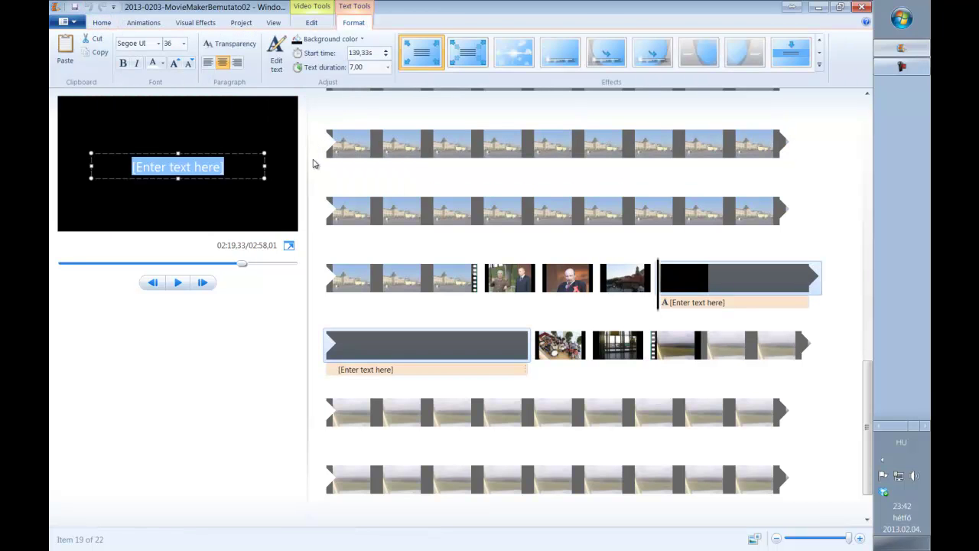
key("Delete")
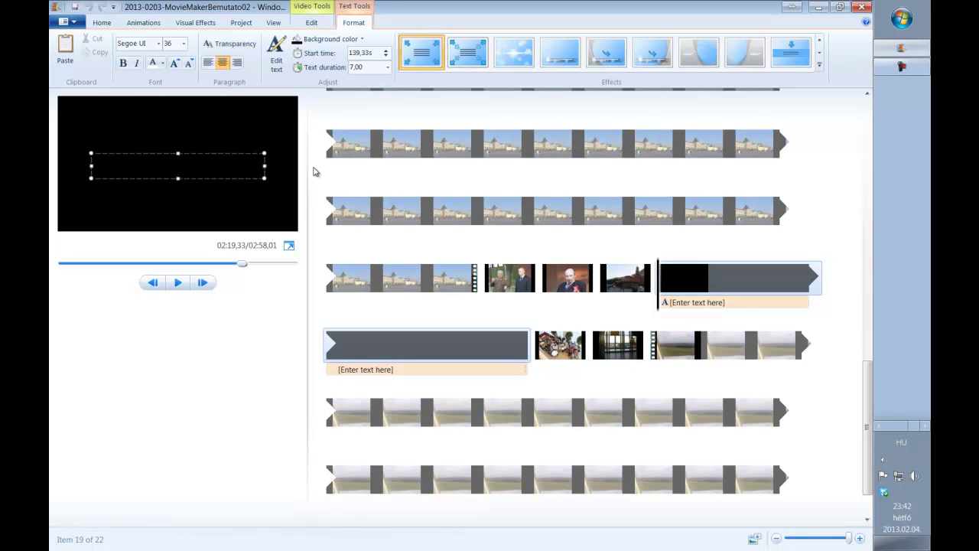
type("All Togethetr")
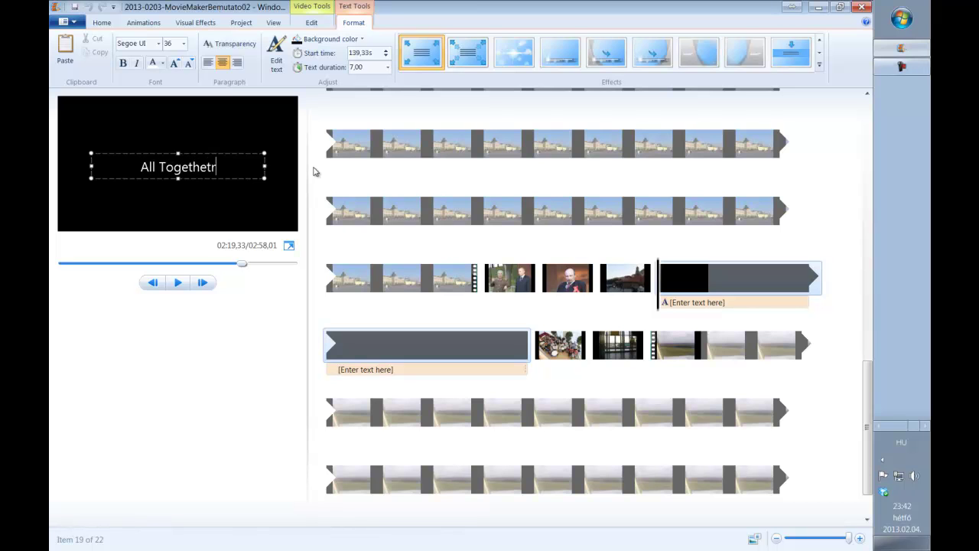
key("BackSpace")
key("BackSpace")
type("r")
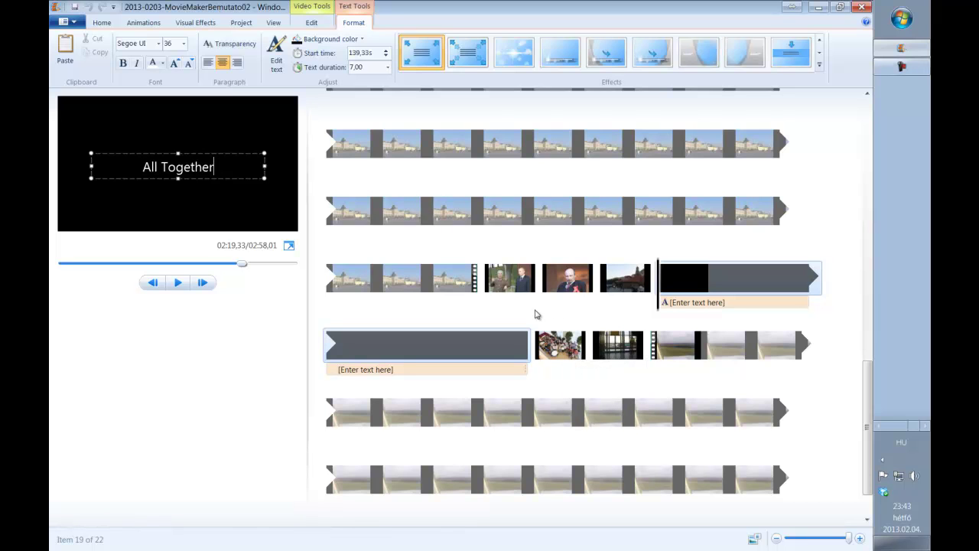
Set both the text duration and the title clip duration of "All Together" to 2,00 seconds
left_click(388, 67)
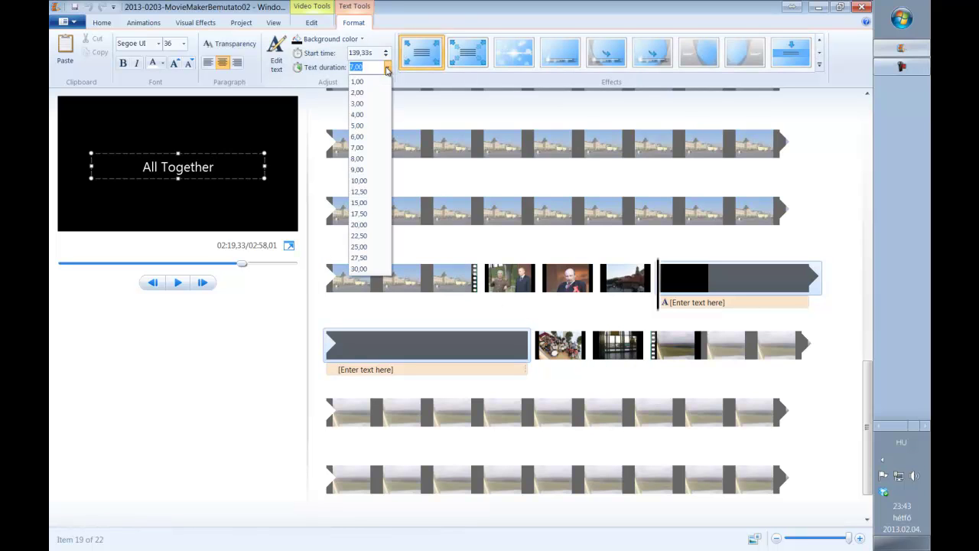
left_click(365, 94)
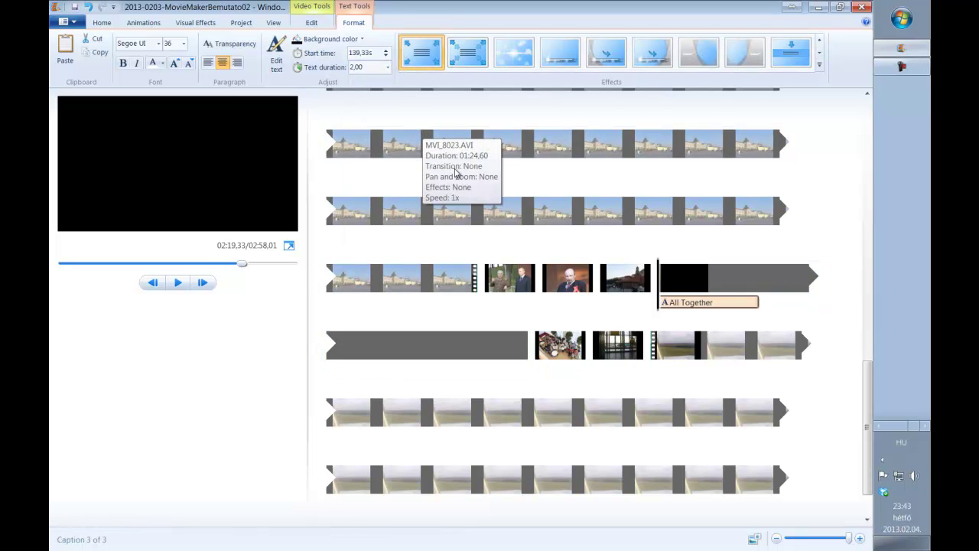
left_click(312, 23)
left_click(296, 62)
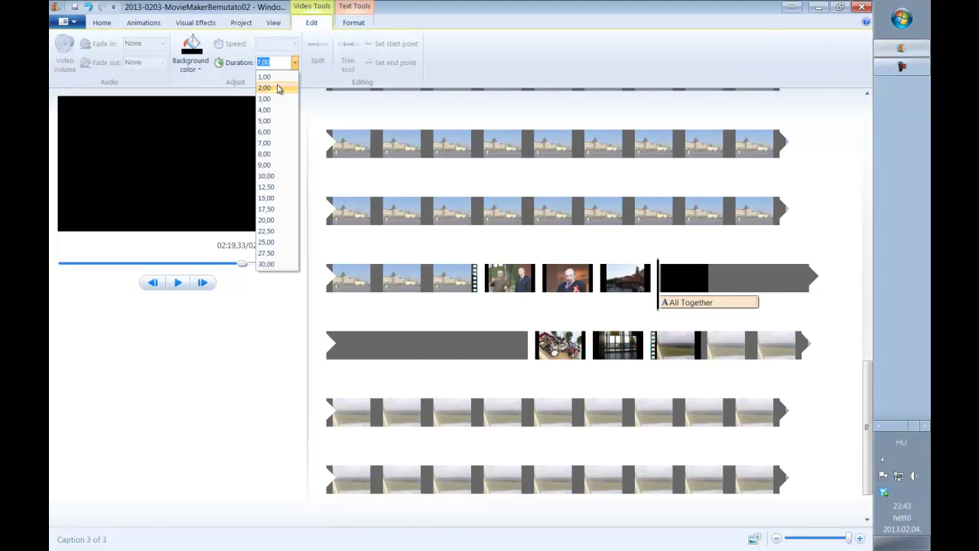
left_click(280, 87)
Preview the "All Together" title partway through its clip
left_click(705, 295)
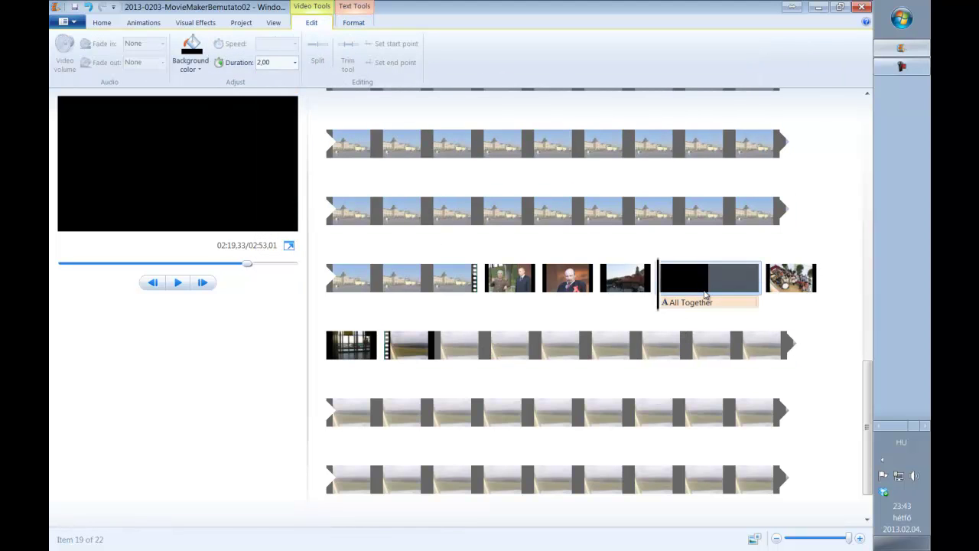
left_click(709, 303)
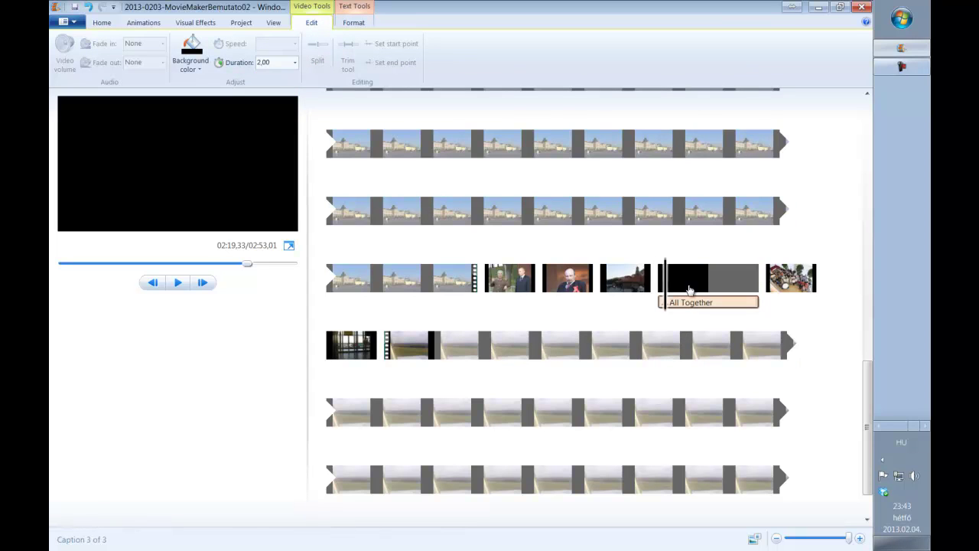
left_click(695, 299)
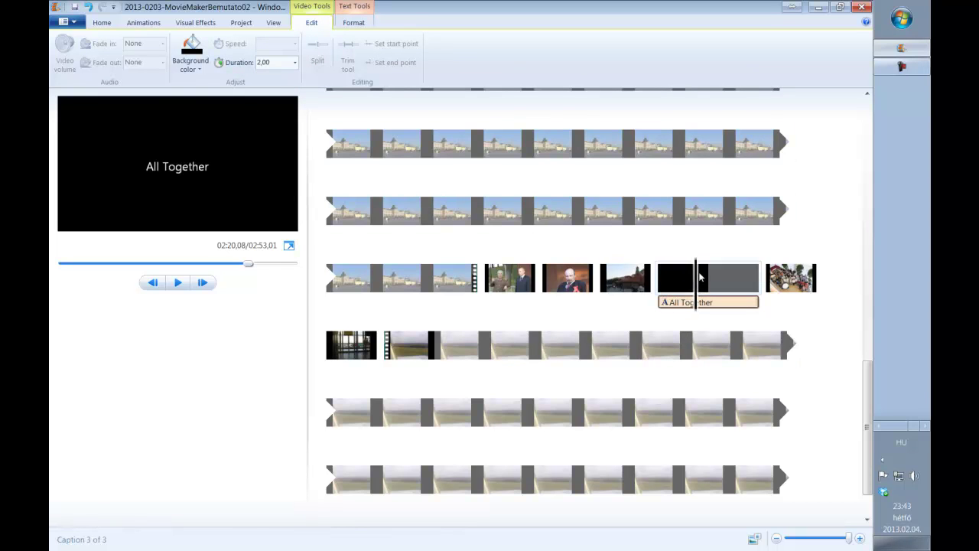
Apply the third Emphasis text effect, with the tilted incoming lines, to the "All Together" title
left_click(643, 277)
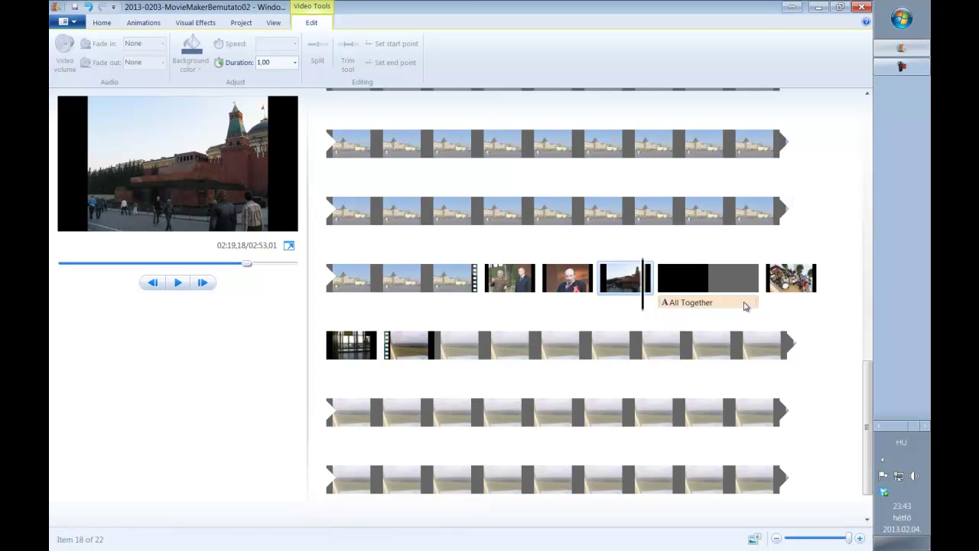
left_click(692, 287)
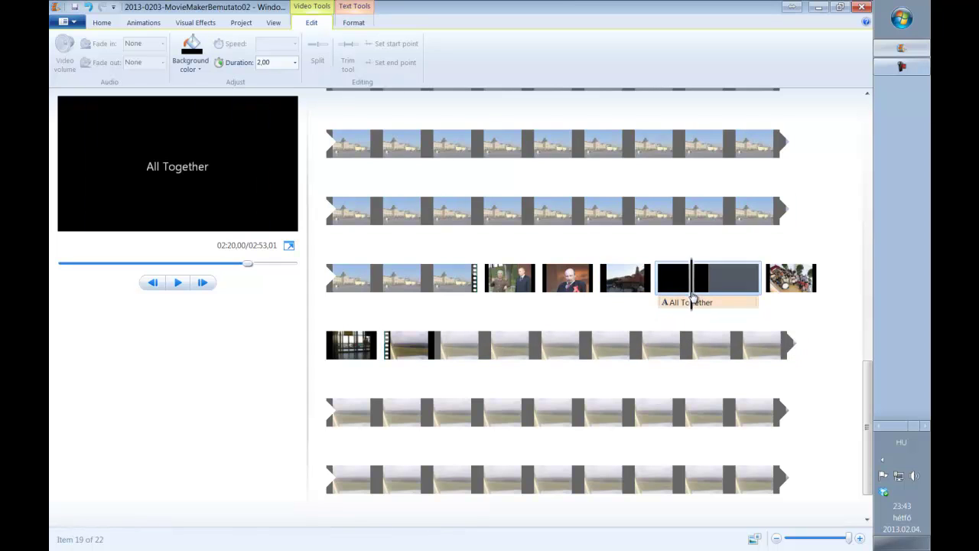
left_click(355, 23)
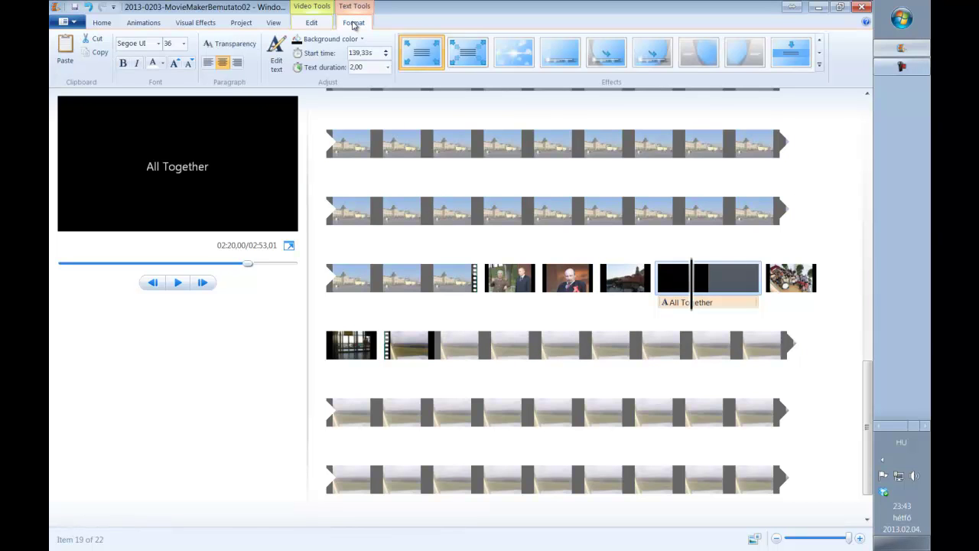
left_click(819, 67)
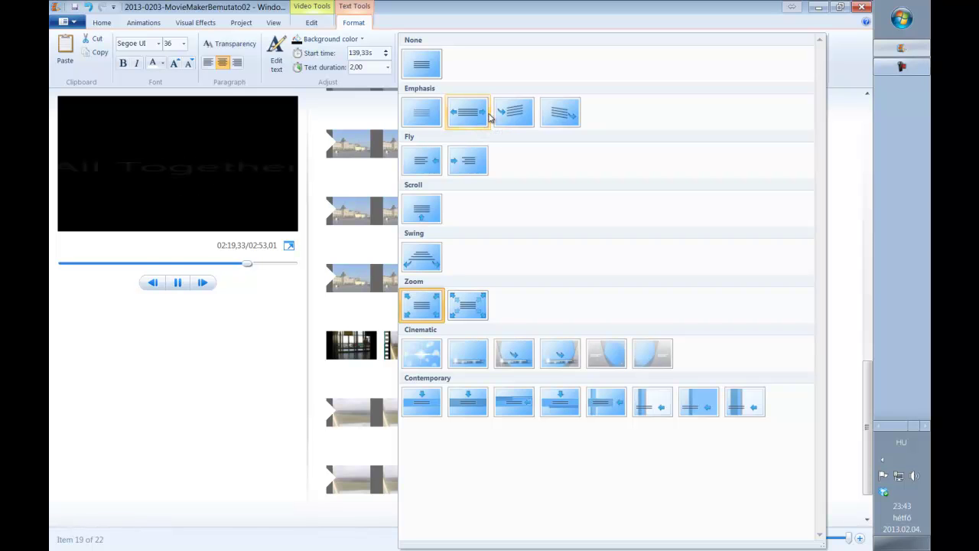
left_click(513, 112)
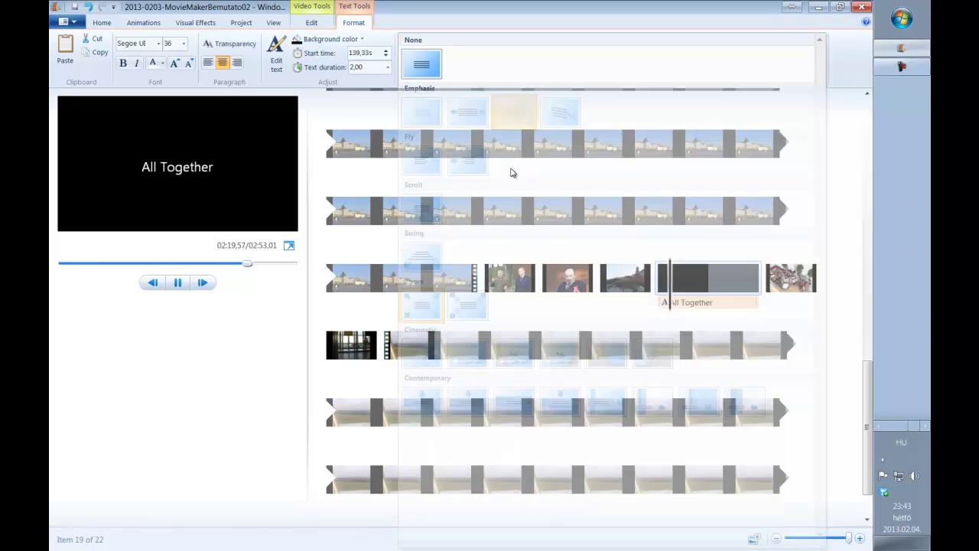
Preview the movie from the bearded man's portrait photo through the "All Together" title to the group photo
left_click(561, 303)
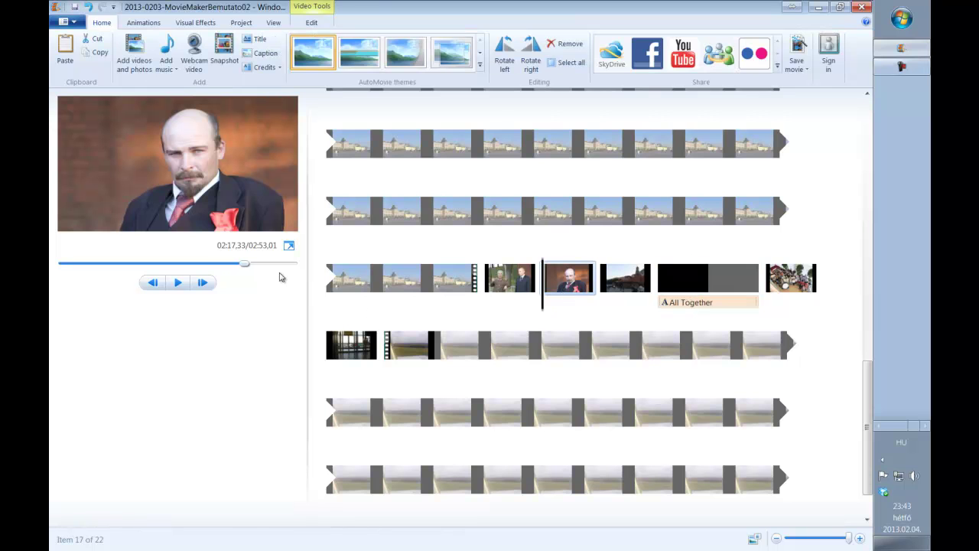
left_click(181, 284)
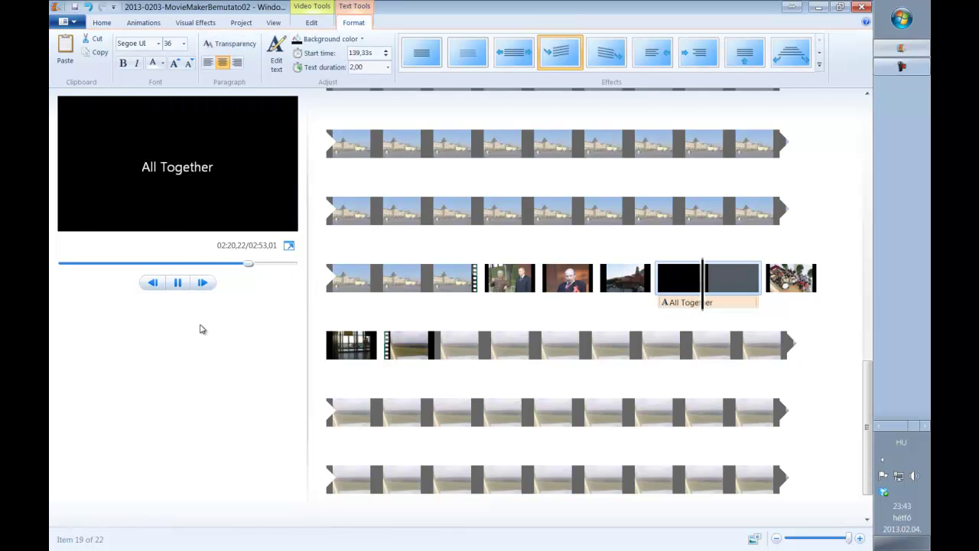
key("space")
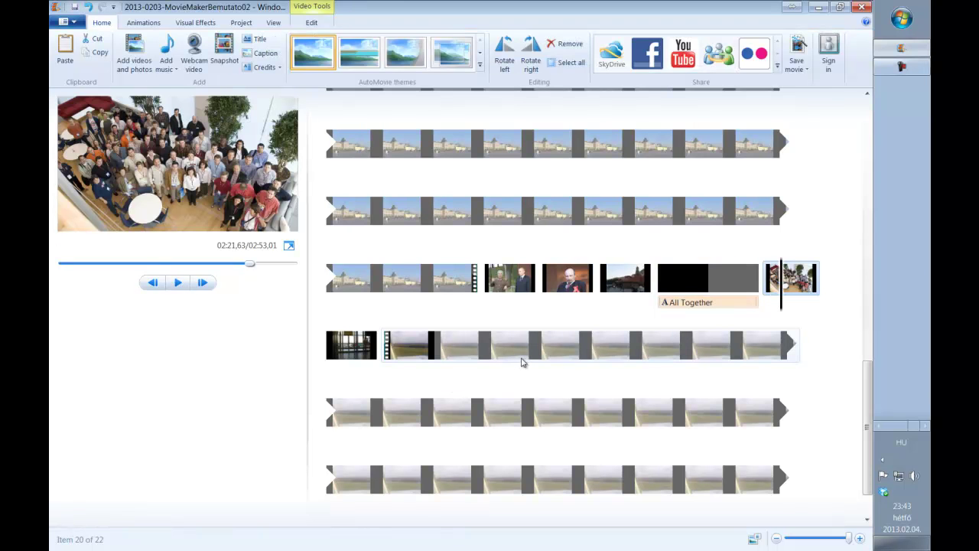
Insert a title reading "Vörös tér" directly before the photo of the man standing on Red Square
scroll(501, 344, "up", 10)
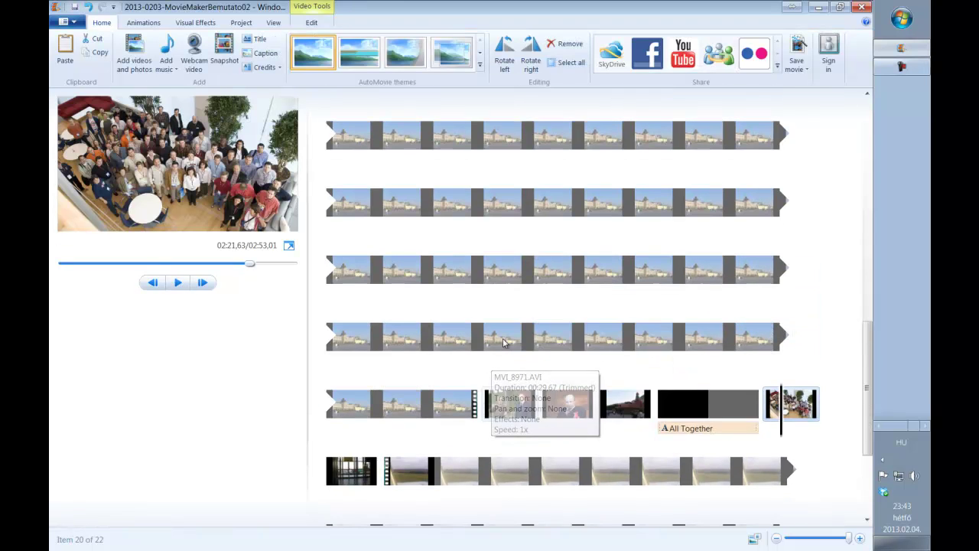
scroll(505, 344, "up", 2)
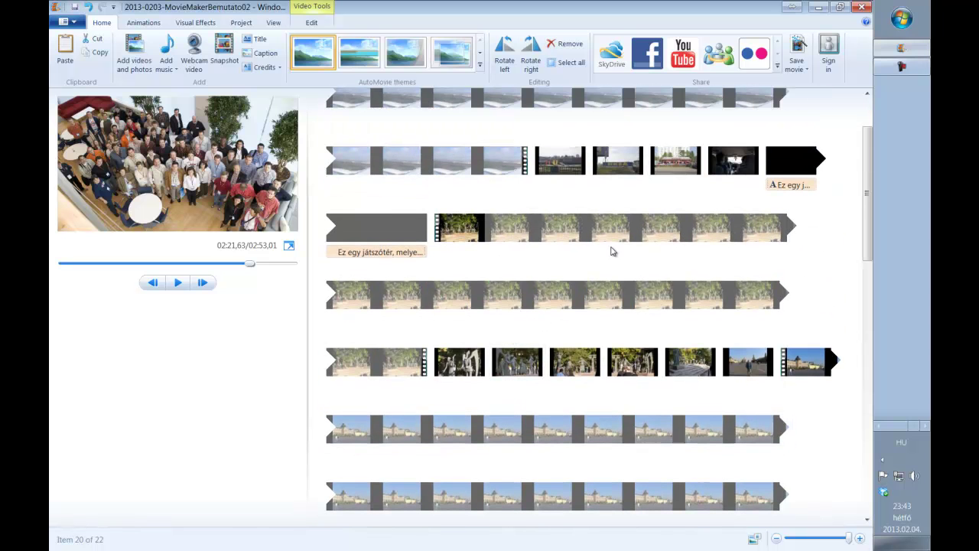
scroll(611, 251, "up", 1)
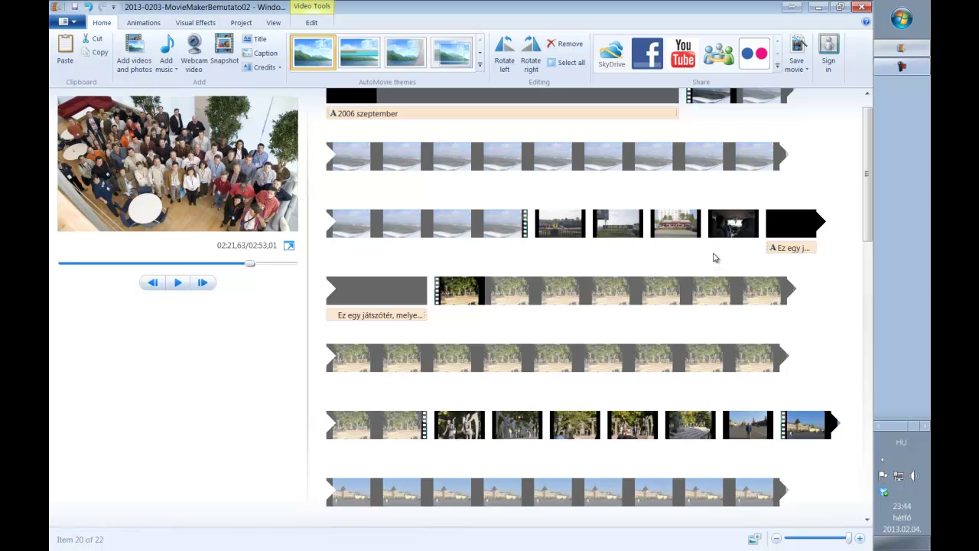
scroll(669, 299, "down", 1)
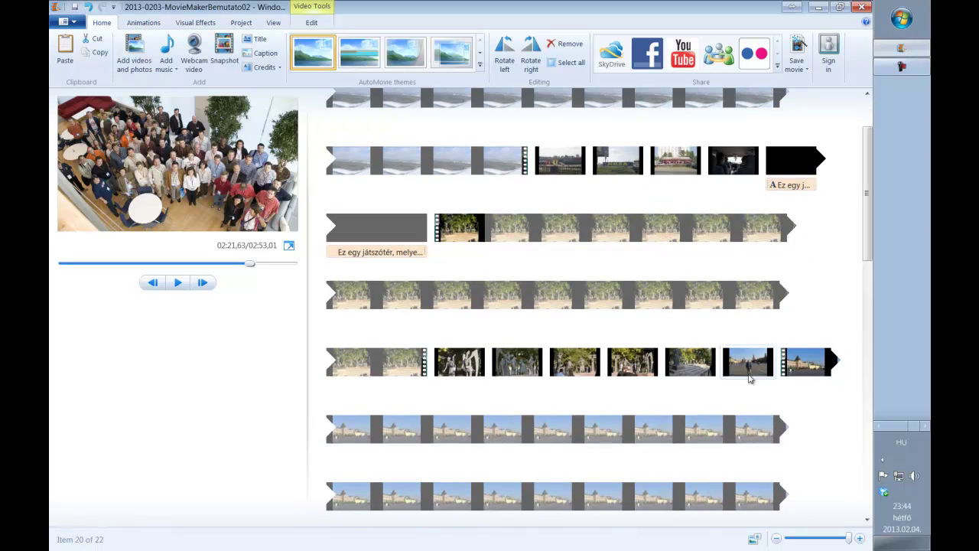
left_click(722, 374)
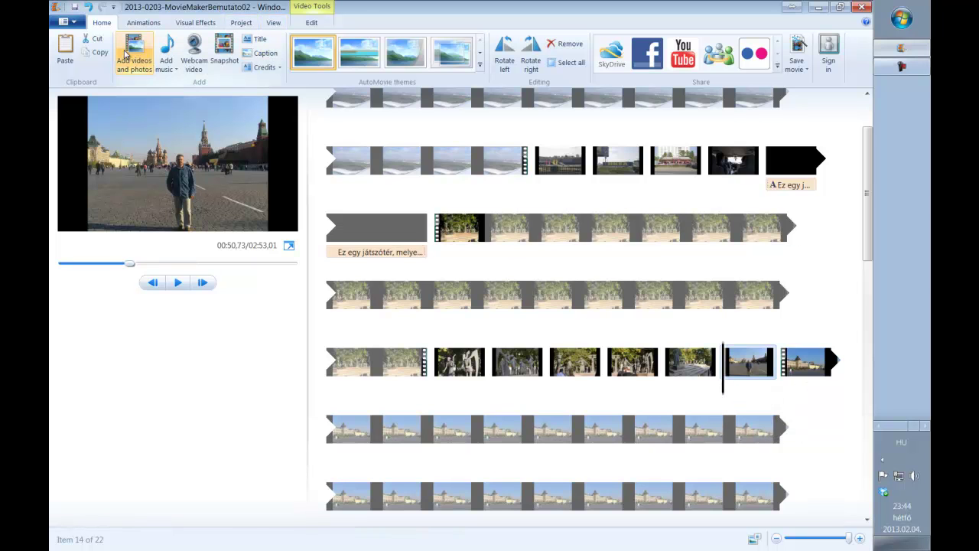
left_click(257, 38)
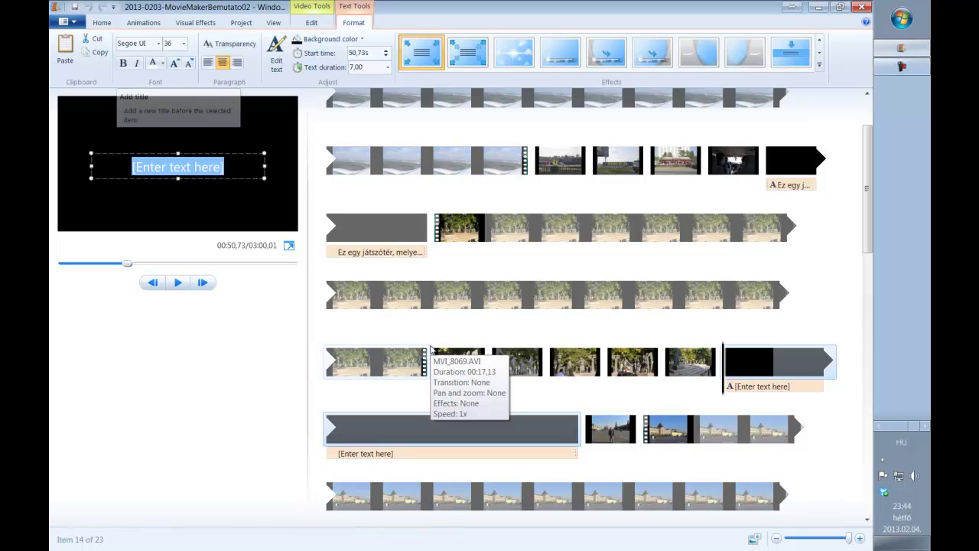
type("Vörös tér")
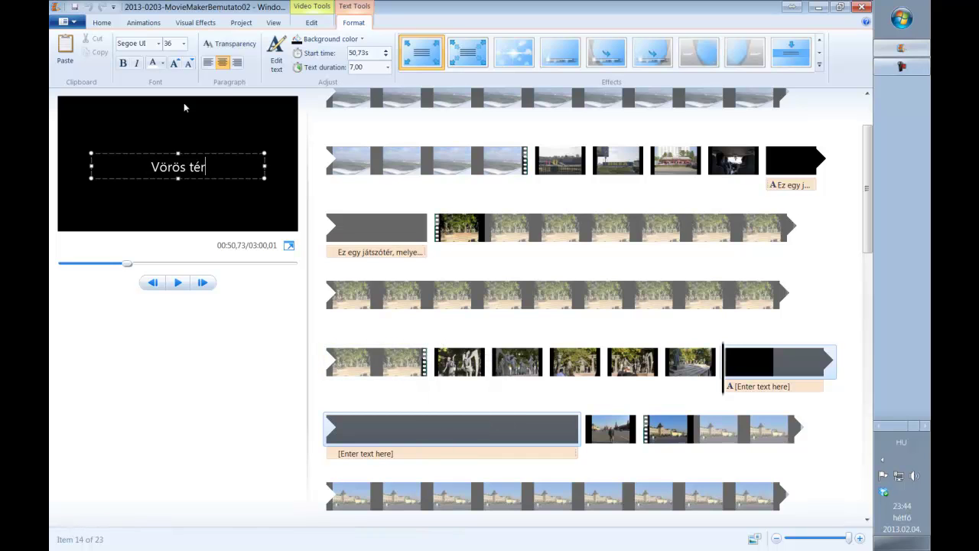
Open the text duration choices for the "Vörös tér" title
left_click(387, 68)
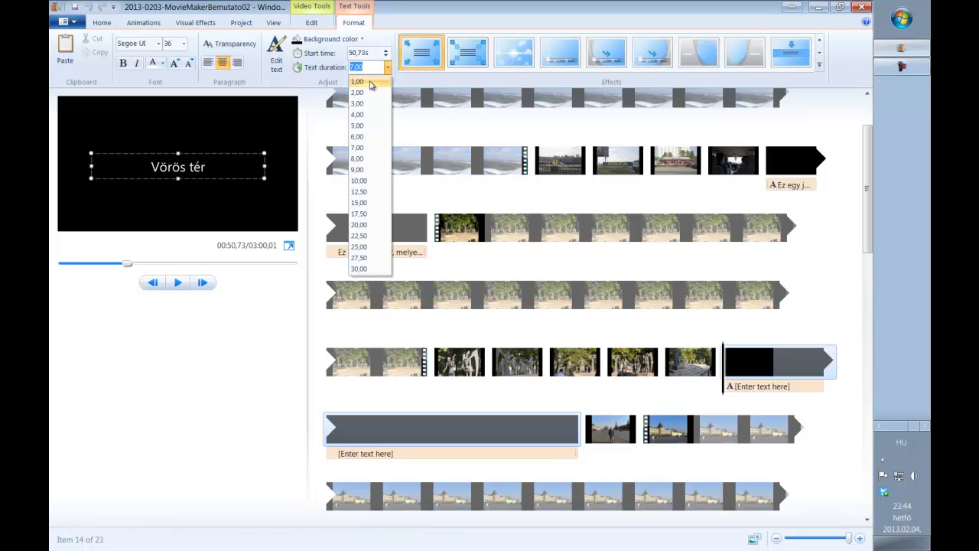
Set both the text duration and the clip duration of the "Vörös tér" title to 2.00 seconds
left_click(371, 93)
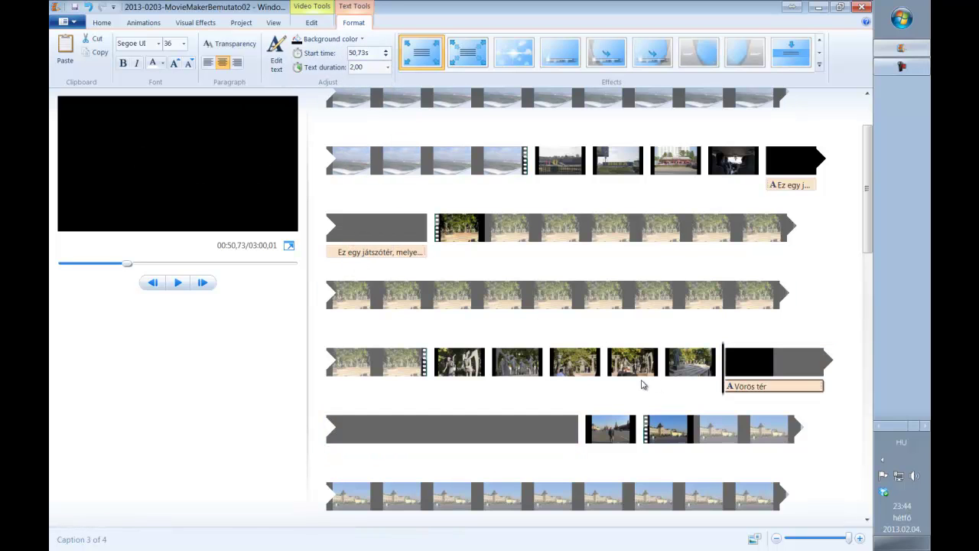
left_click(506, 426)
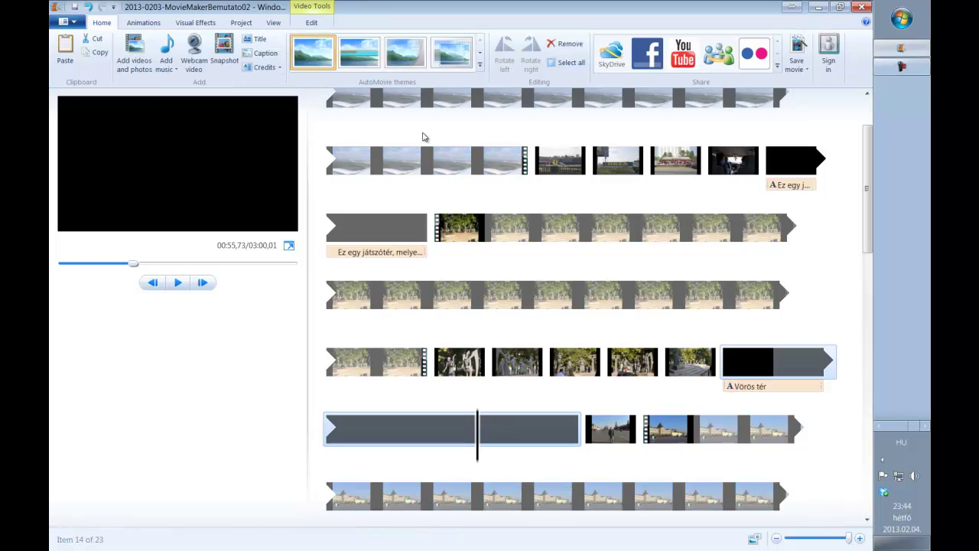
left_click(312, 23)
left_click(294, 62)
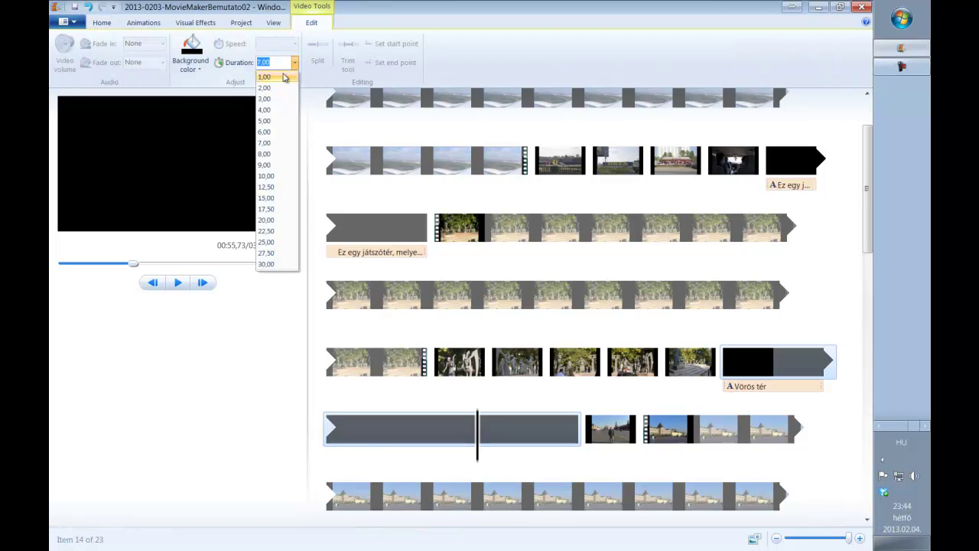
left_click(280, 88)
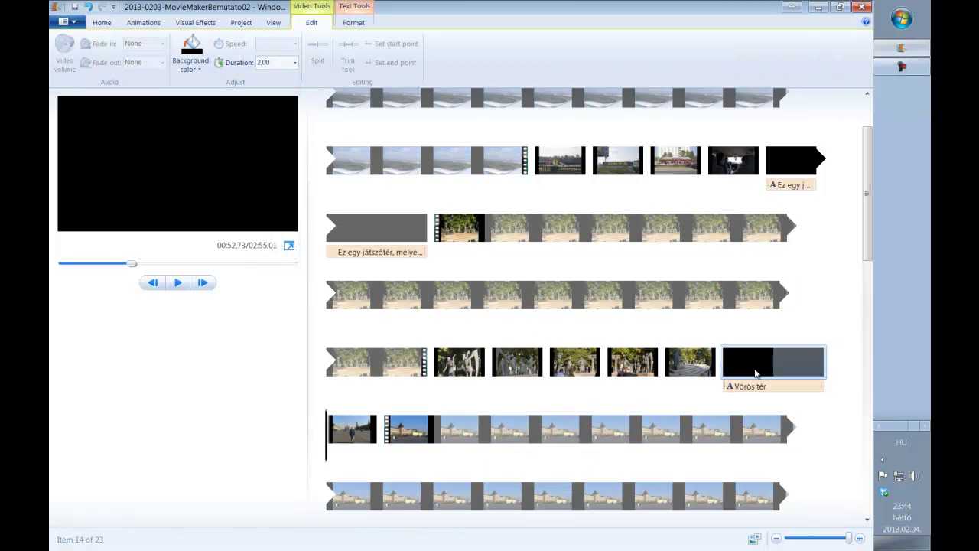
Try the third Emphasis text effect on the "Vörös tér" title and preview it from the preceding photos
left_click(354, 22)
left_click(819, 72)
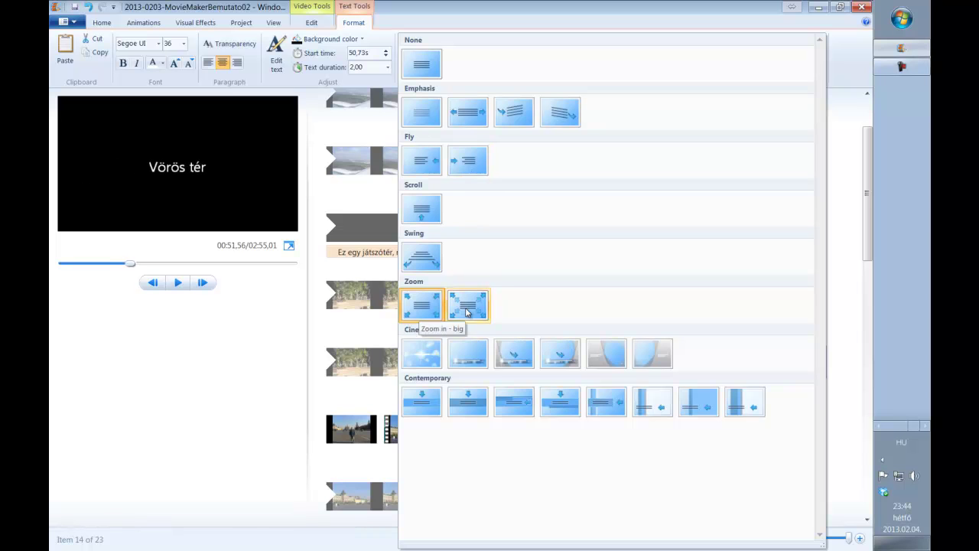
left_click(520, 116)
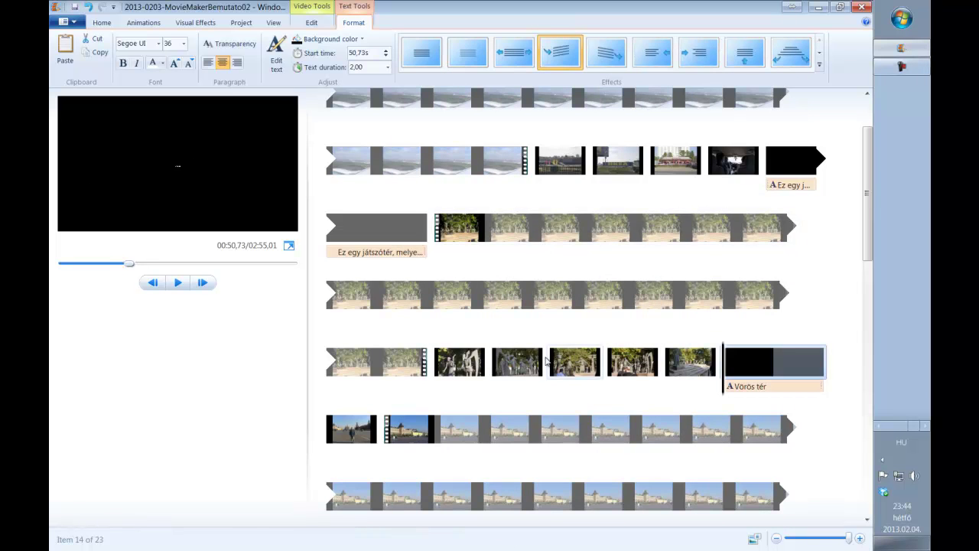
left_click(609, 306)
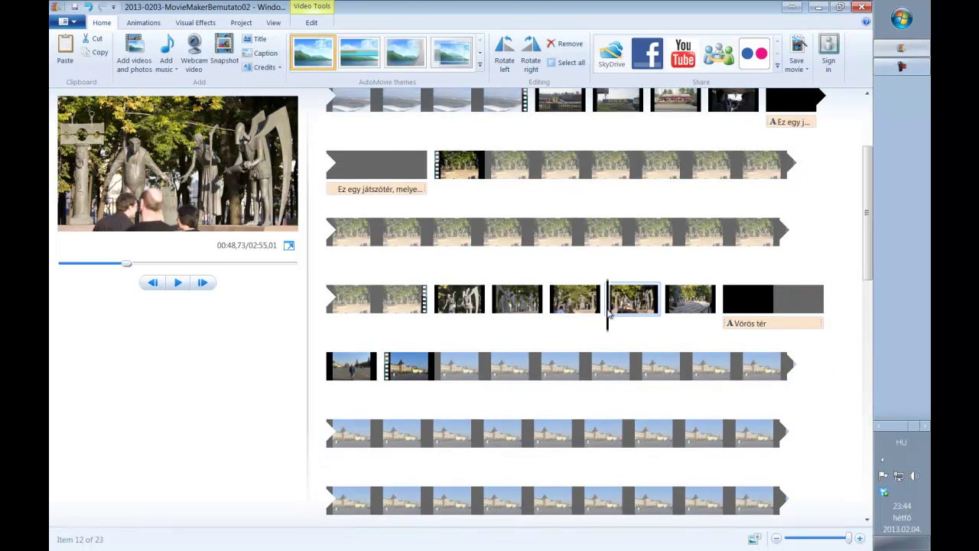
left_click(178, 284)
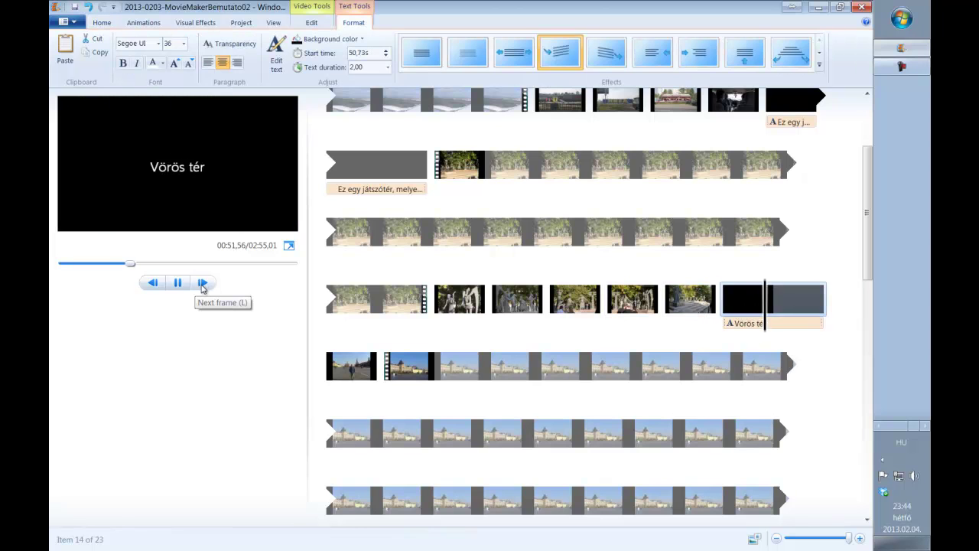
left_click(180, 284)
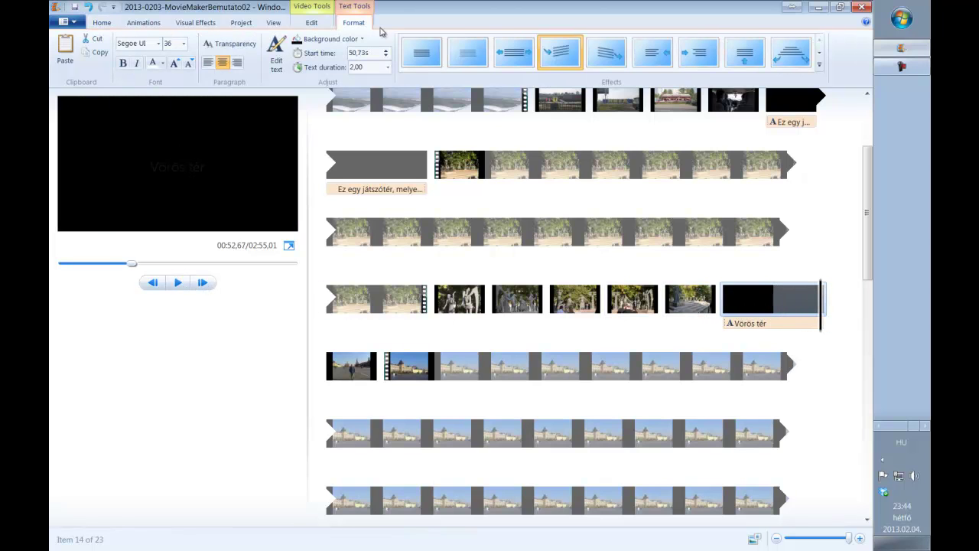
Try the second Emphasis text effect on the "Vörös tér" title and play it back from an earlier photo
left_click(820, 68)
left_click(466, 105)
left_click(575, 302)
left_click(179, 283)
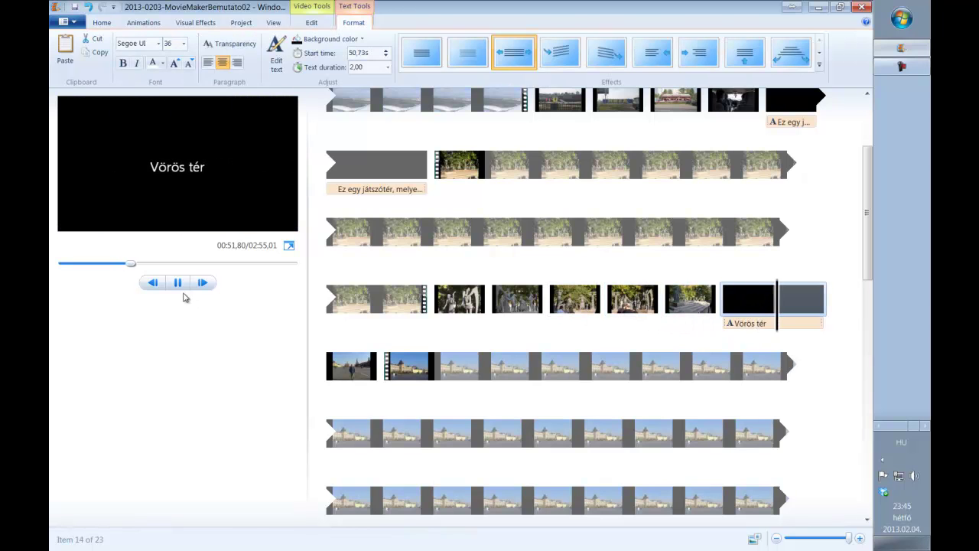
left_click(181, 284)
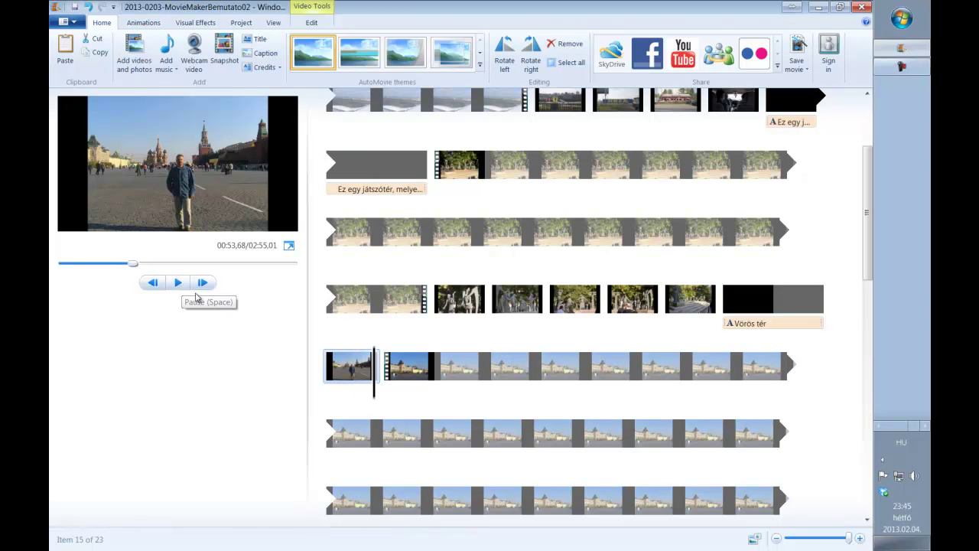
Apply the second Zoom text effect to the "Vörös tér" title and preview the result
left_click(772, 311)
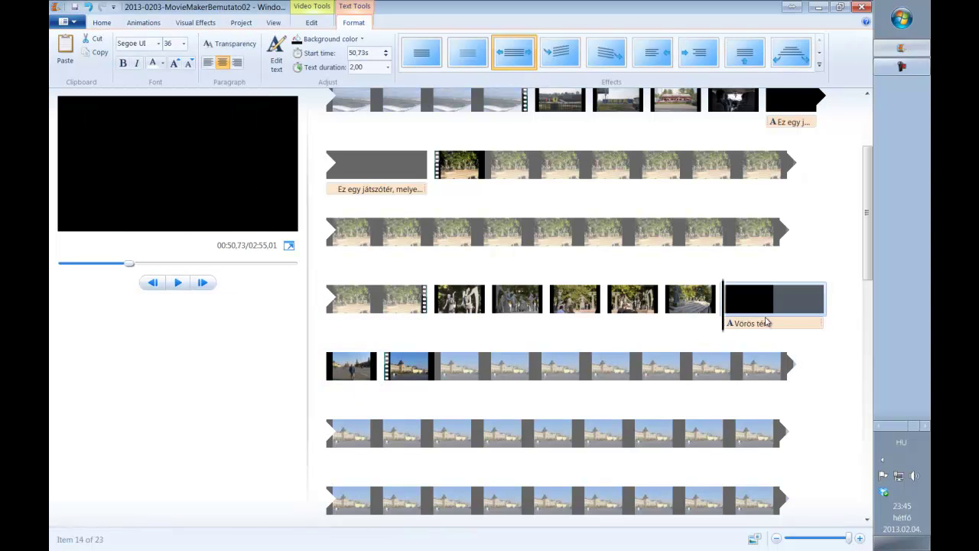
left_click(819, 65)
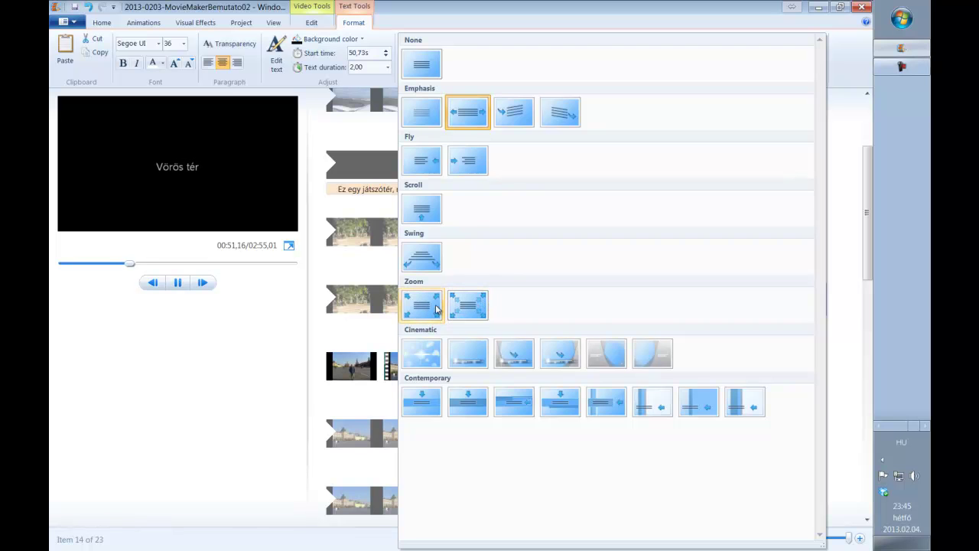
left_click(481, 306)
left_click(600, 314)
left_click(178, 283)
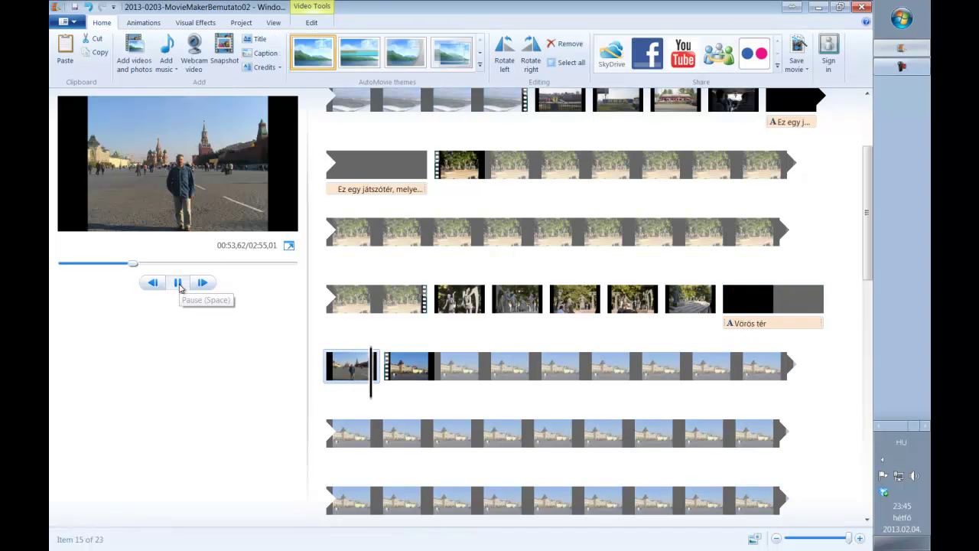
left_click(179, 283)
Add a credits clip at the end of the movie, after the last video clip
scroll(542, 361, "down", 10)
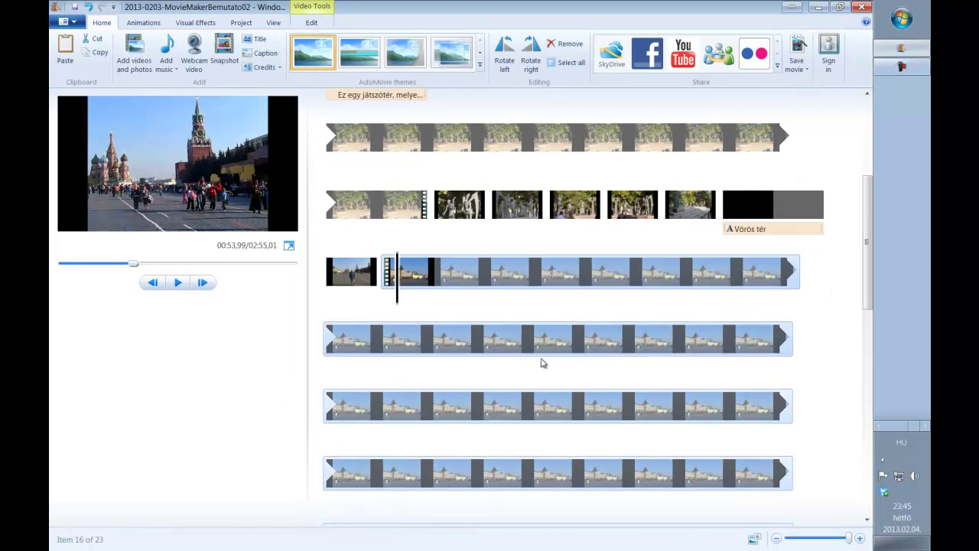
scroll(517, 372, "down", 3)
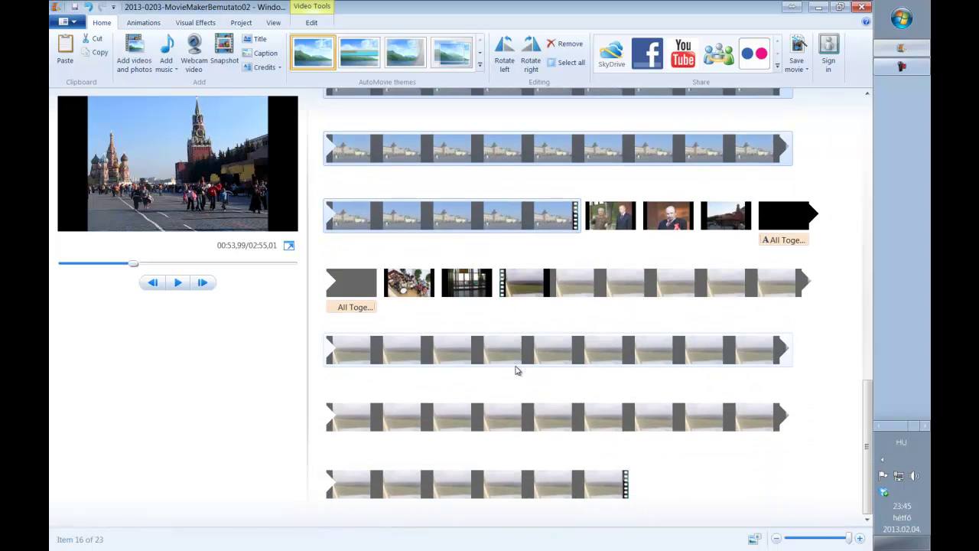
left_click(611, 493)
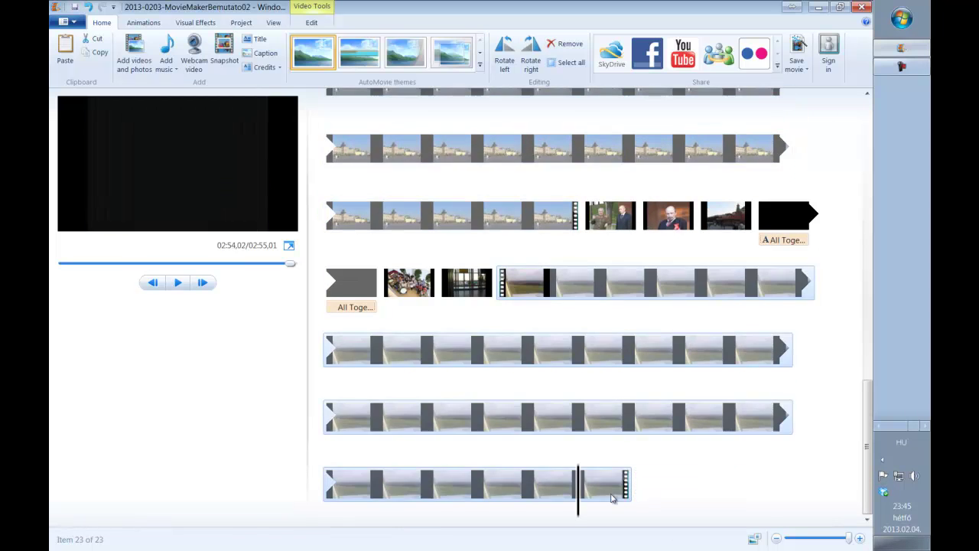
left_click(264, 68)
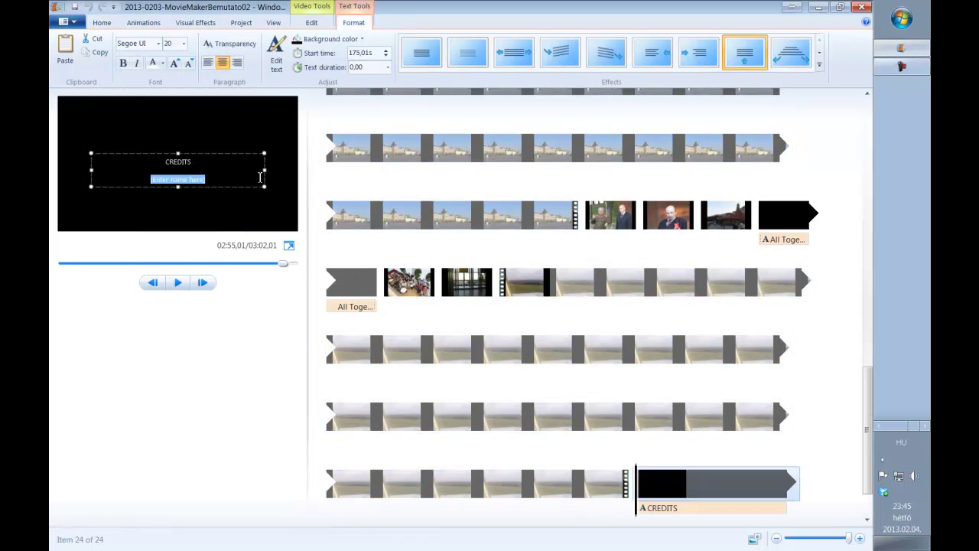
Replace the default credits text with the lines "sdfjudfhjktk", "dthkdtk" and "dthk", then, after a gap, "sdrjkdgtkdt,l"
key("Delete")
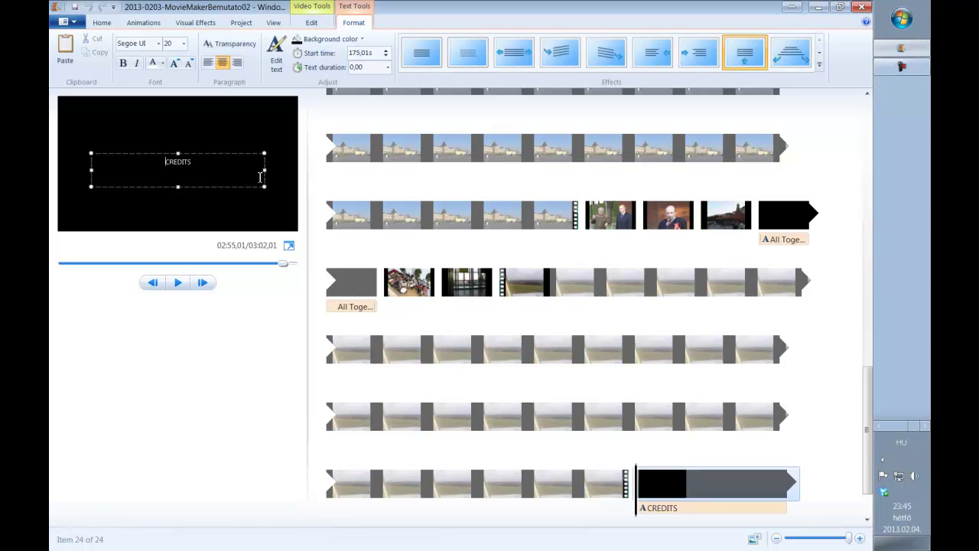
key("ctrl+a")
key("Delete")
type("sdfjudfhjktk")
key("Return")
type("dthkdtk")
key("Return")
type("dthk")
key("Return")
key("Return")
type("sdrjkdgtkdt,l")
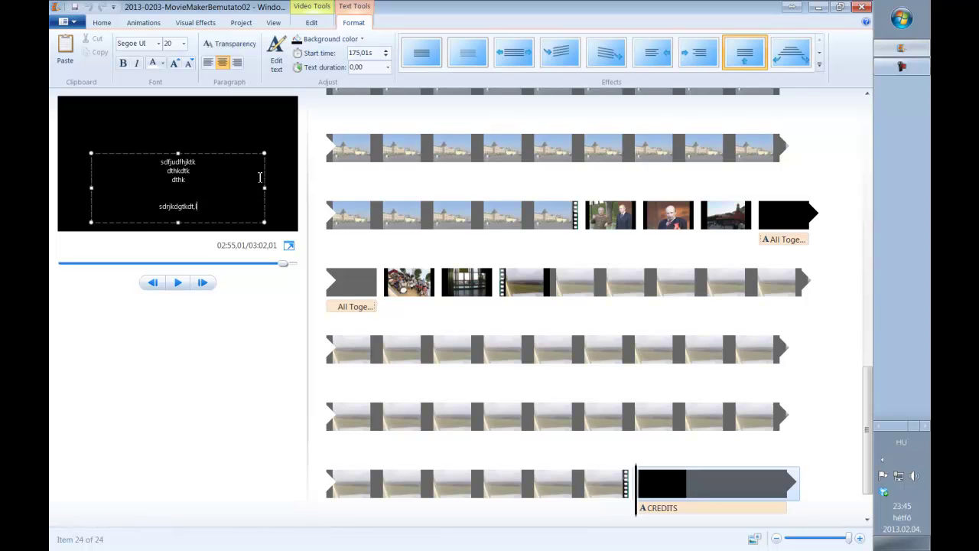
Continue the credits with "dtrhkdt,l", "srhjkdtrkdtklt" and "d", followed after a blank line by "dthkjdtkdtzklz,iz" and "dtrkdtu"
key("Return")
type("dtrhkdt,l")
key("Return")
type("srhjkdtrkdtkdt")
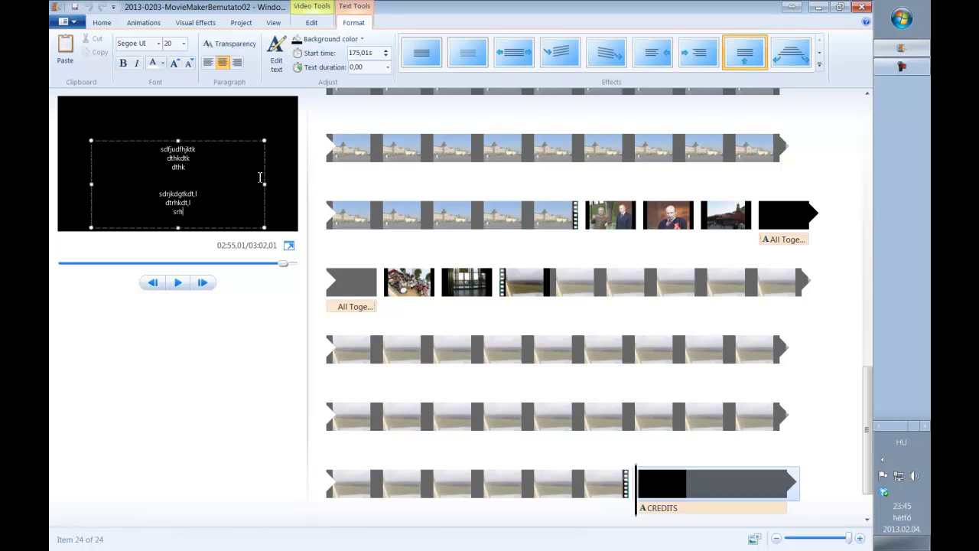
key("Return")
type("d")
key("Return")
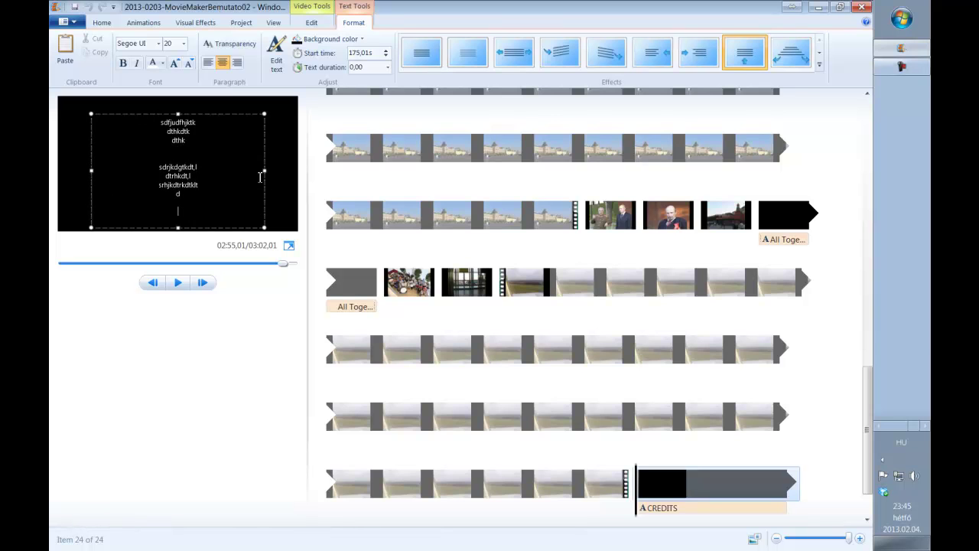
key("Return")
type("dtr")
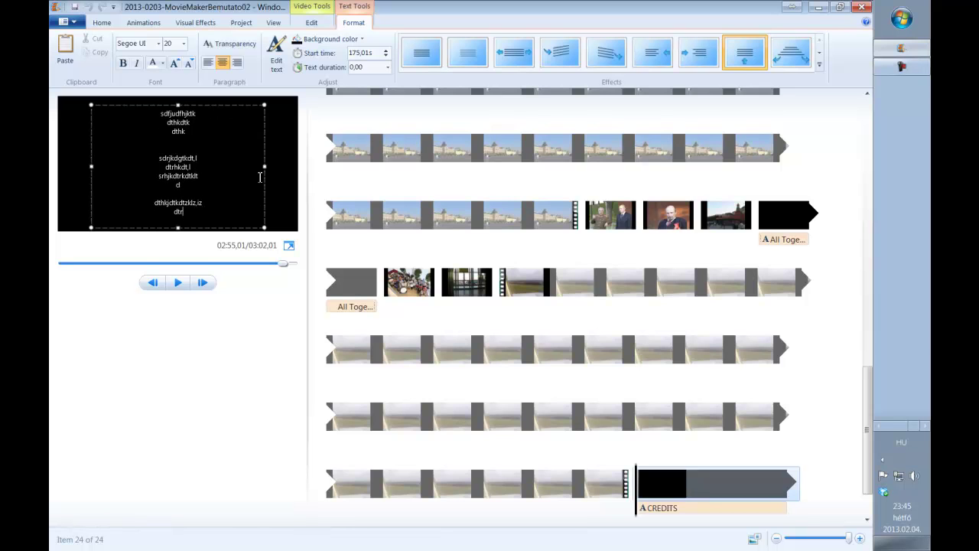
type("kdtu")
Finish the credits text with "dtkmf,lfz,ldf" and "dthkdtk", followed after a blank line by "dgjkldfkl" and "dtrhk"
key("Return")
type("dtkmf,lfz,l")
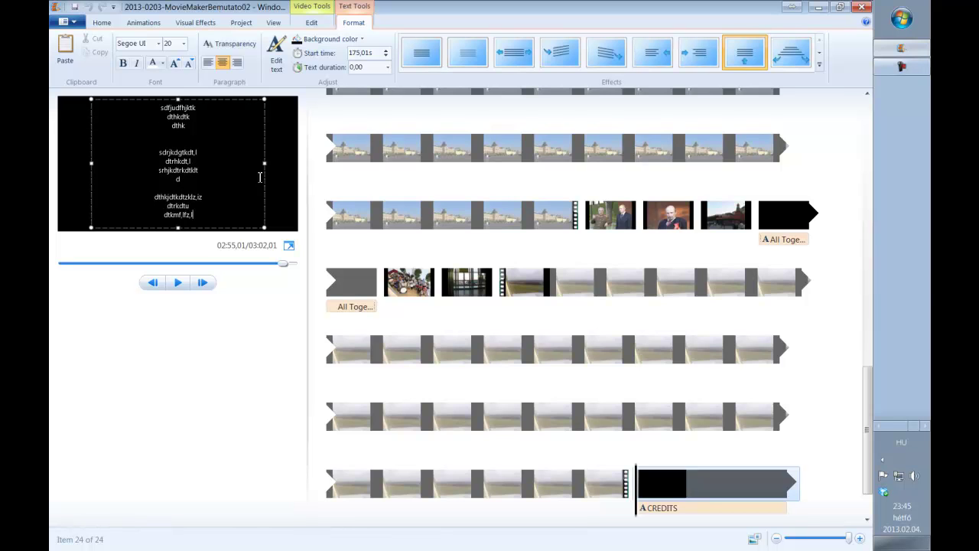
type("df")
key("Return")
type("dthkdtk")
key("Return")
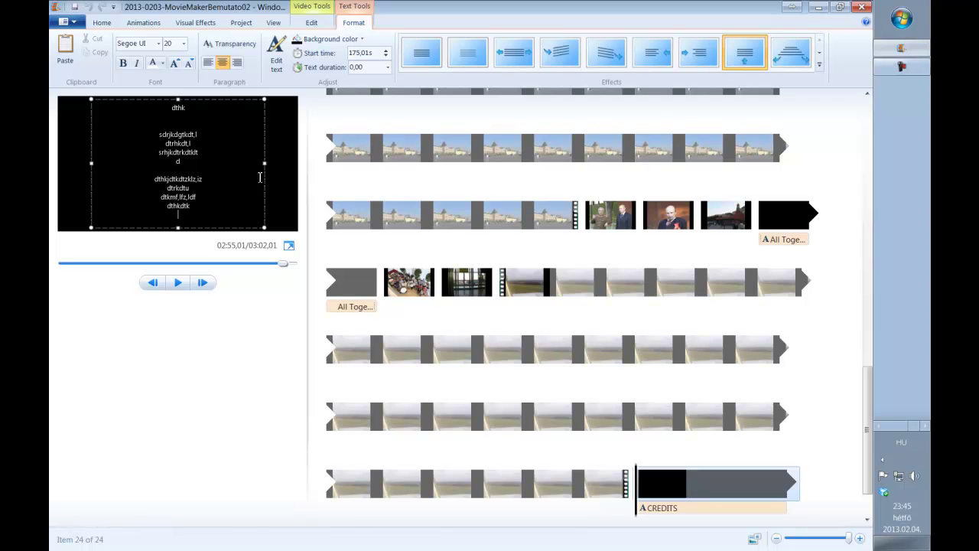
type("dgjkldfkl")
key("Return")
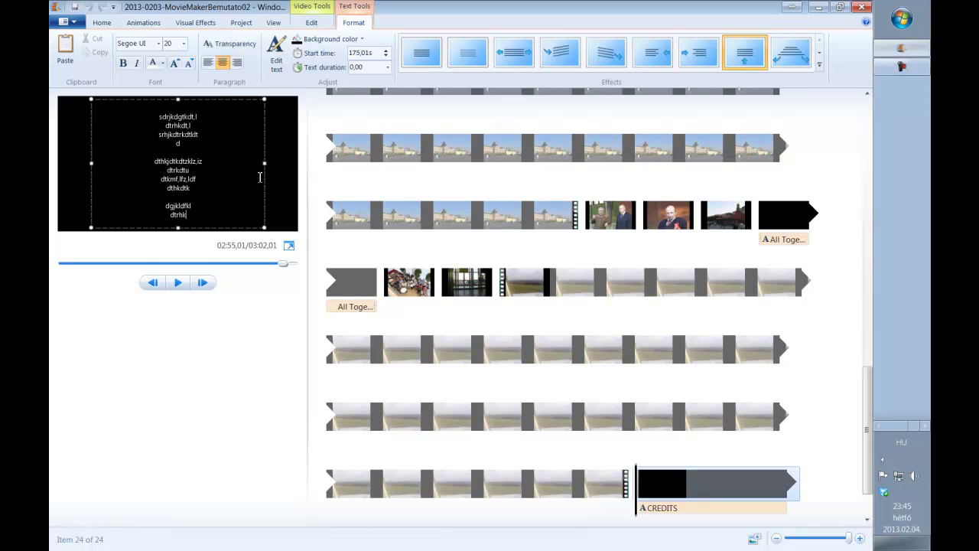
Set the font size of the entire credits text to 28
key("ctrl+a")
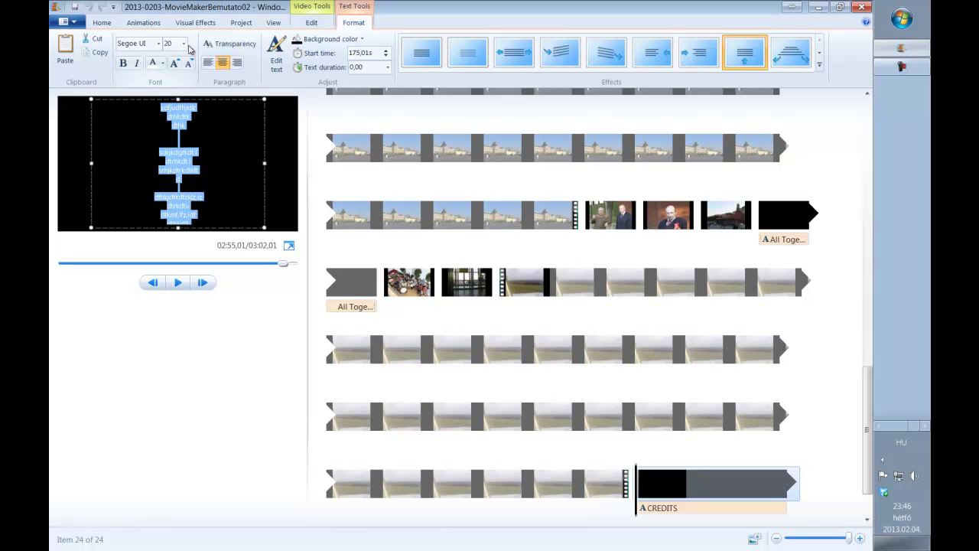
left_click(183, 43)
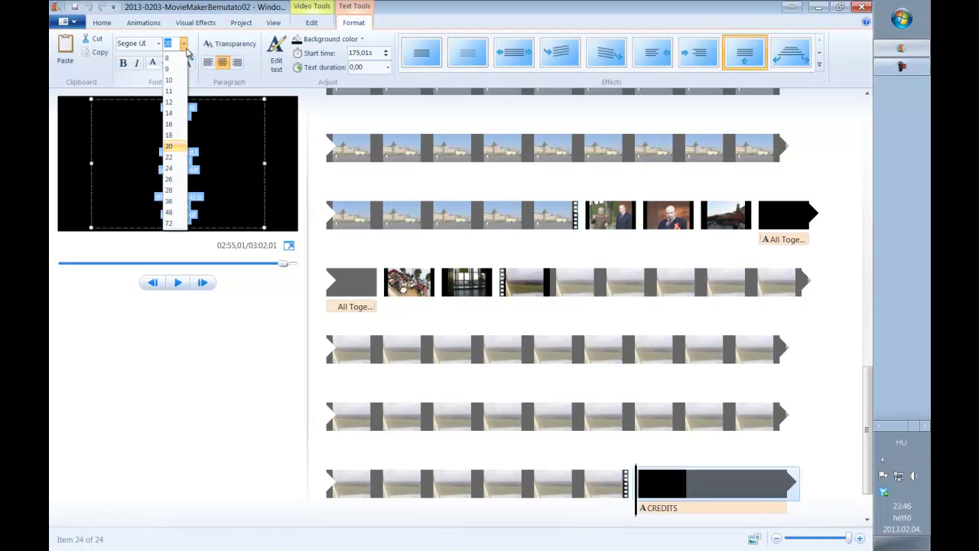
left_click(169, 190)
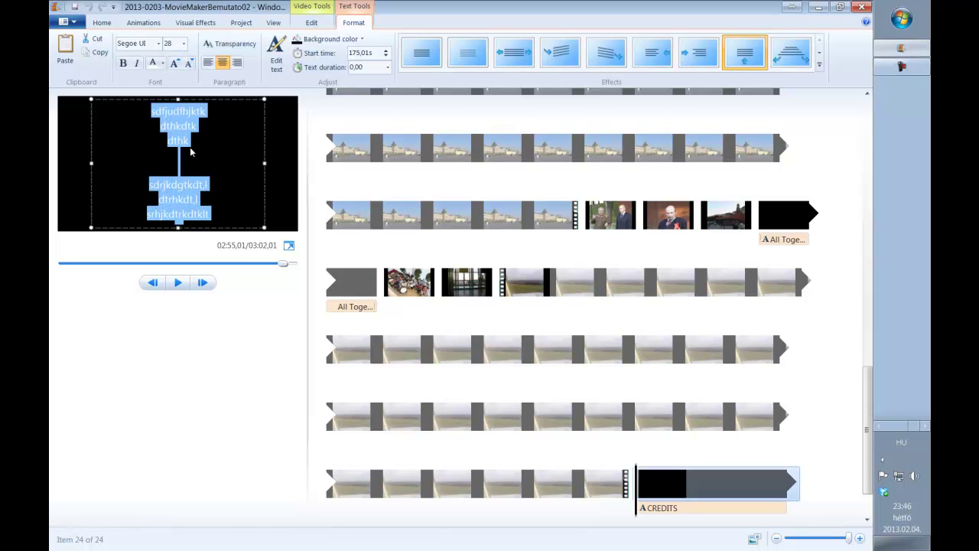
left_click(219, 165)
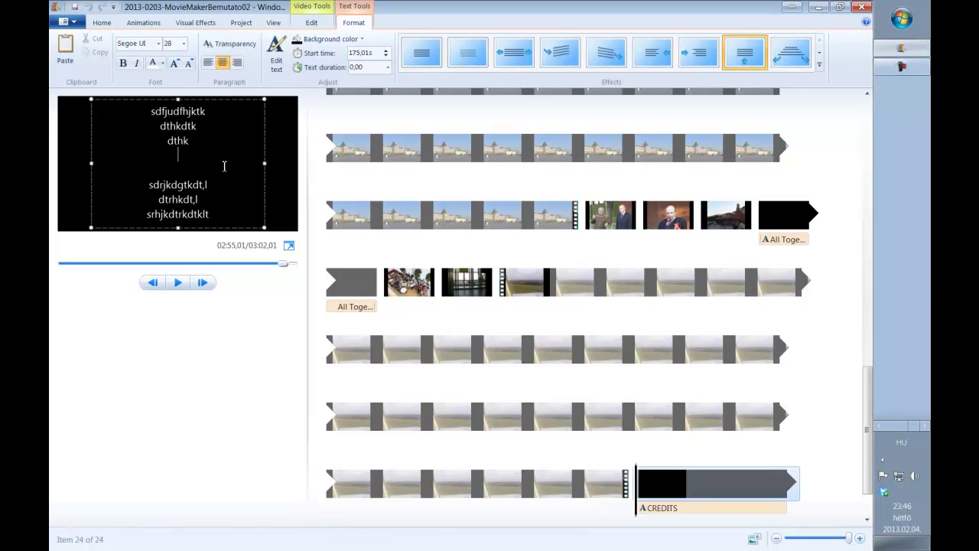
Preview the scrolling credits from the end of the last video clip, and set their text duration to 12.50 seconds
left_click(579, 489)
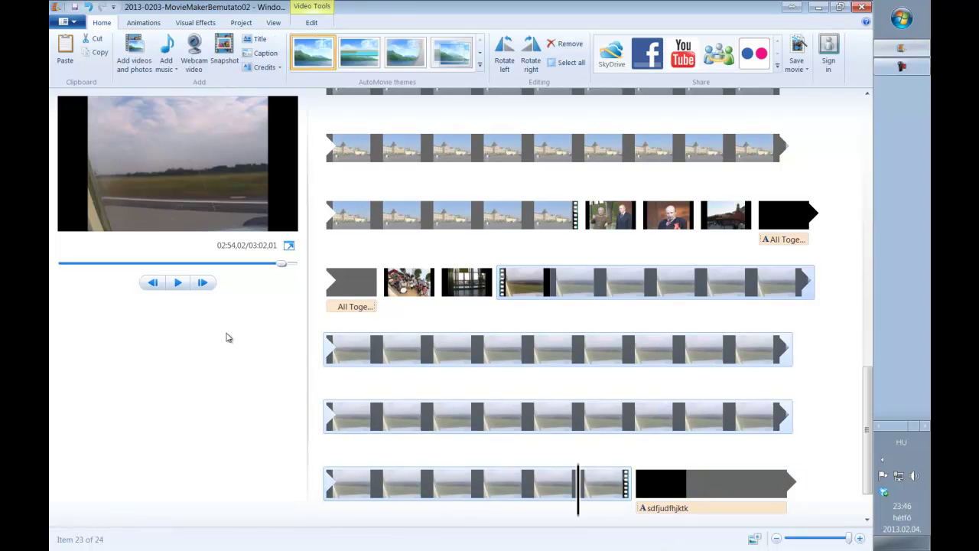
left_click(180, 284)
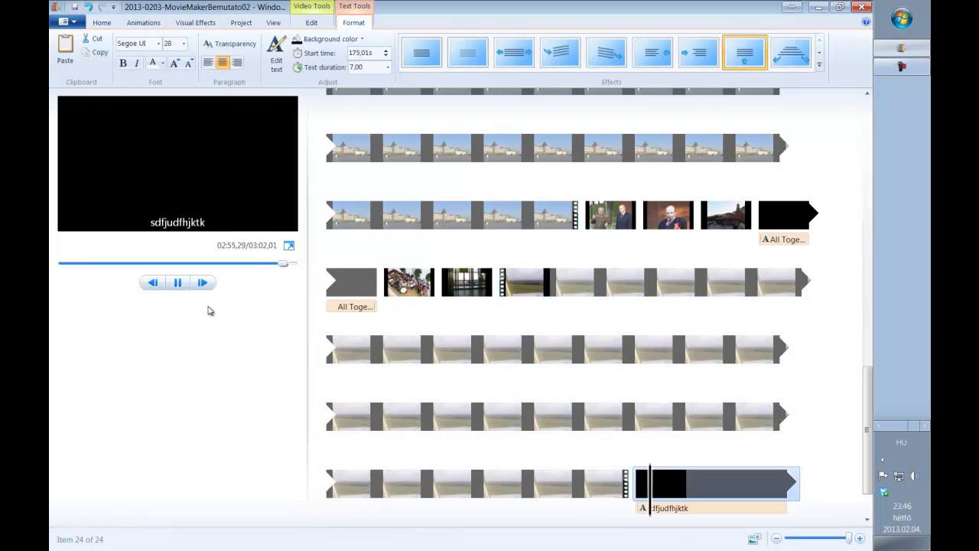
left_click(179, 282)
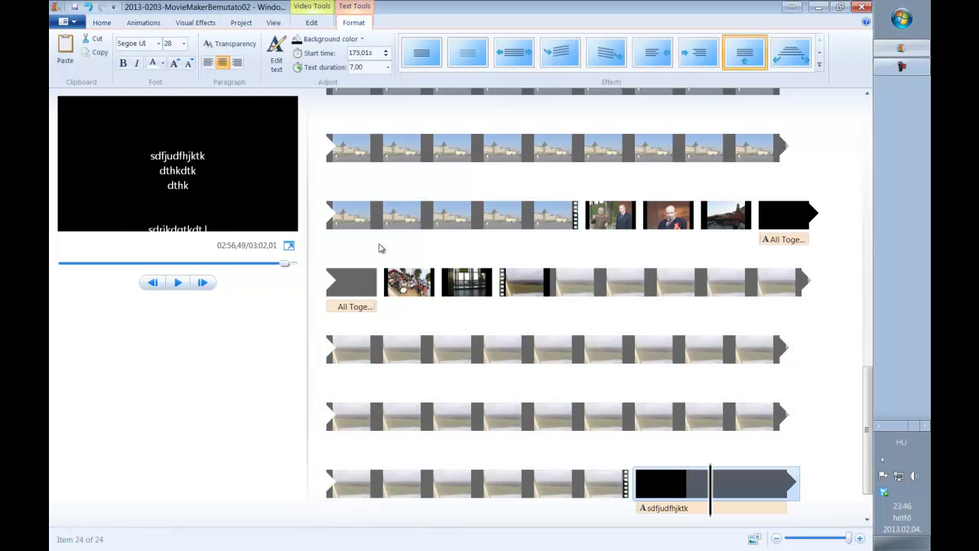
left_click(388, 67)
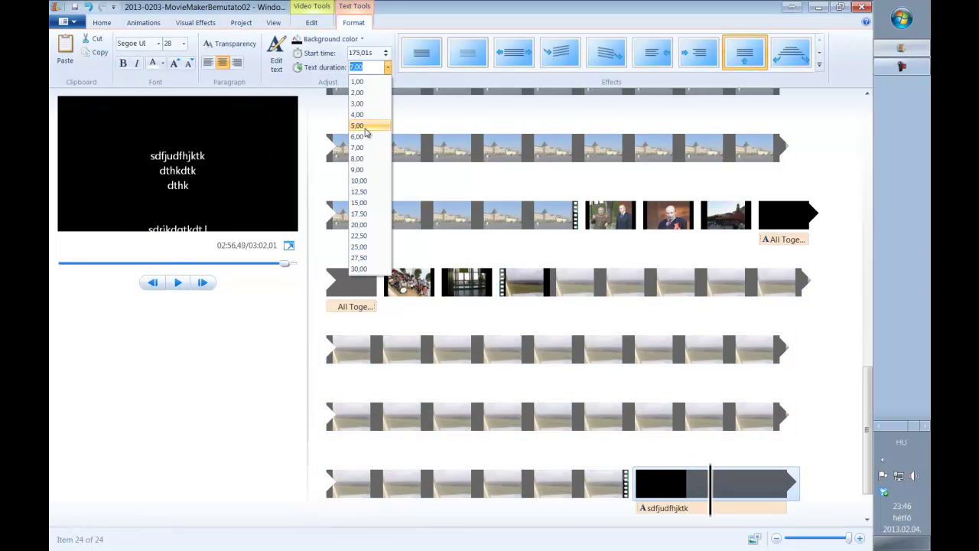
left_click(367, 193)
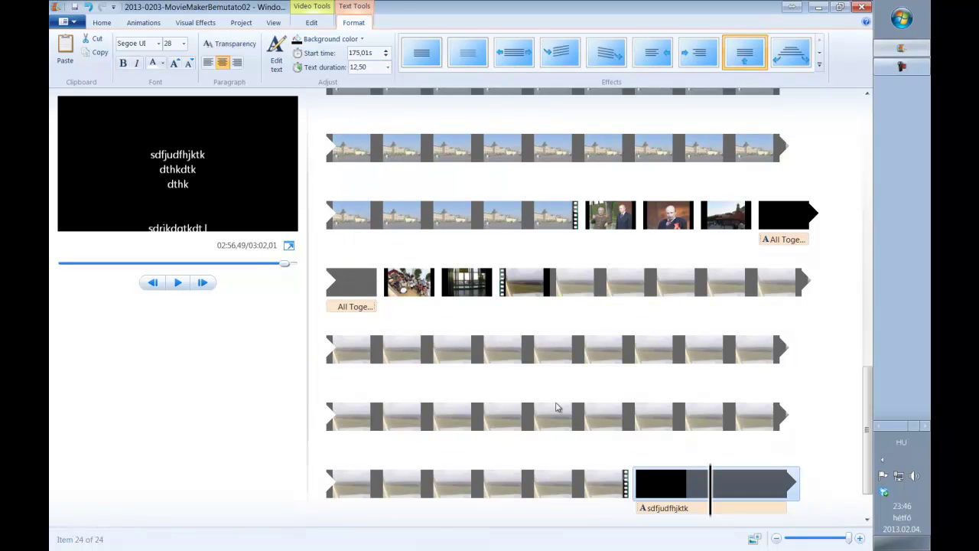
Widen the credits text box towards both sides of the frame
left_click(577, 484)
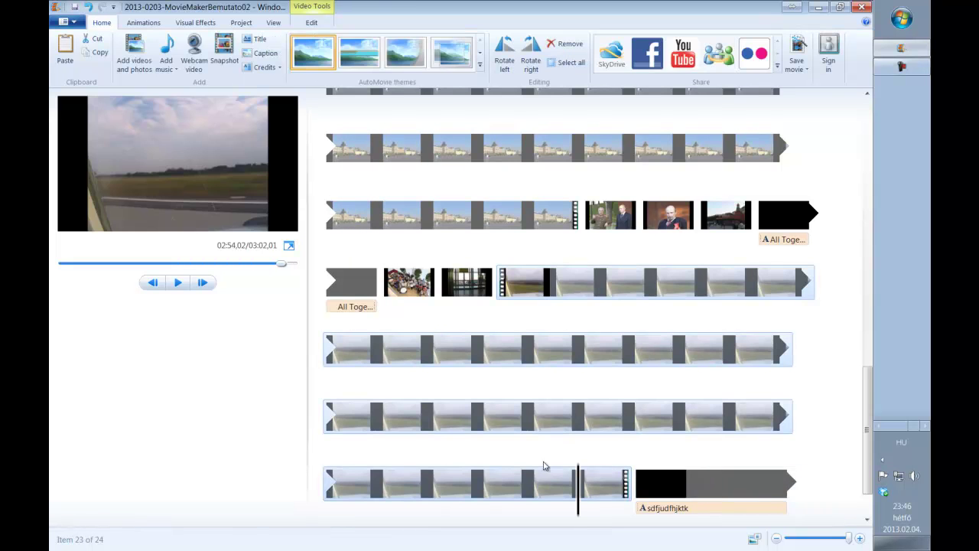
left_click(680, 482)
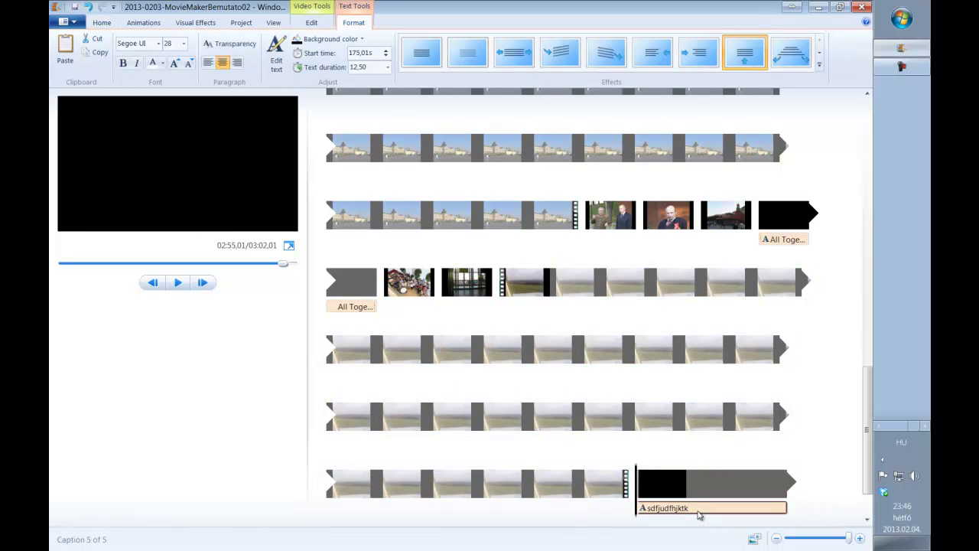
left_click(671, 506)
left_click(157, 202)
left_click_drag(219, 163, 275, 162)
left_click_drag(134, 162, 78, 163)
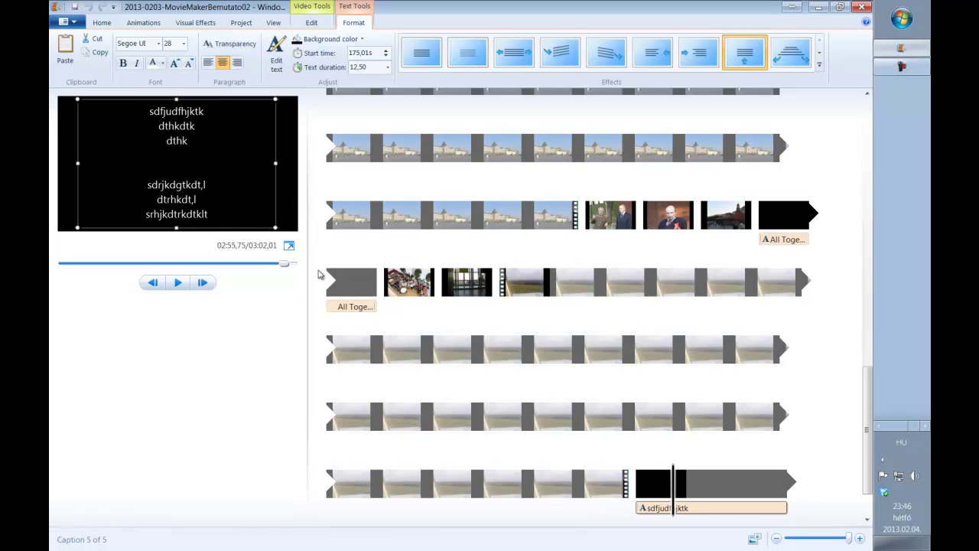
Add the photo pstudio07.jpg from the Kep folder after the credits clip at the end of the movie
left_click(520, 481)
scroll(486, 443, "down", 1)
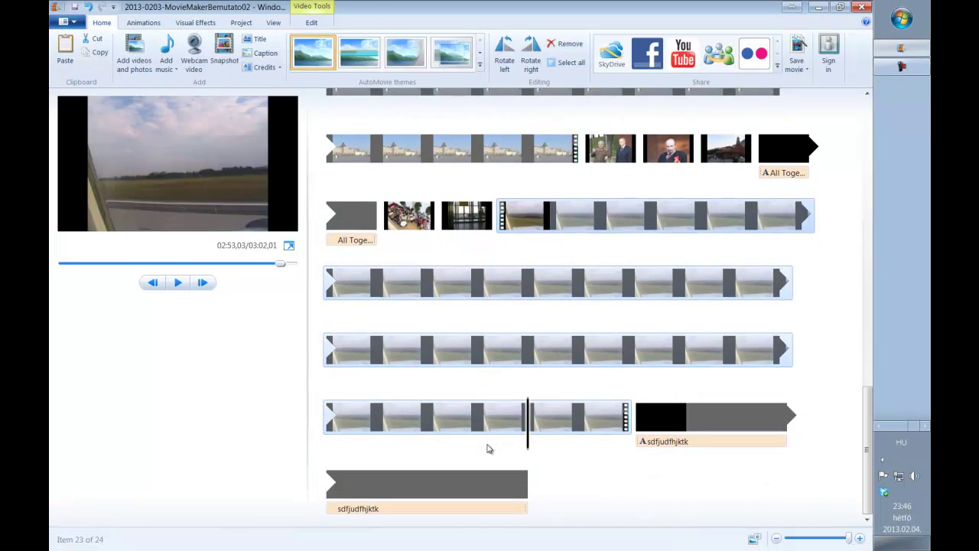
left_click(510, 490)
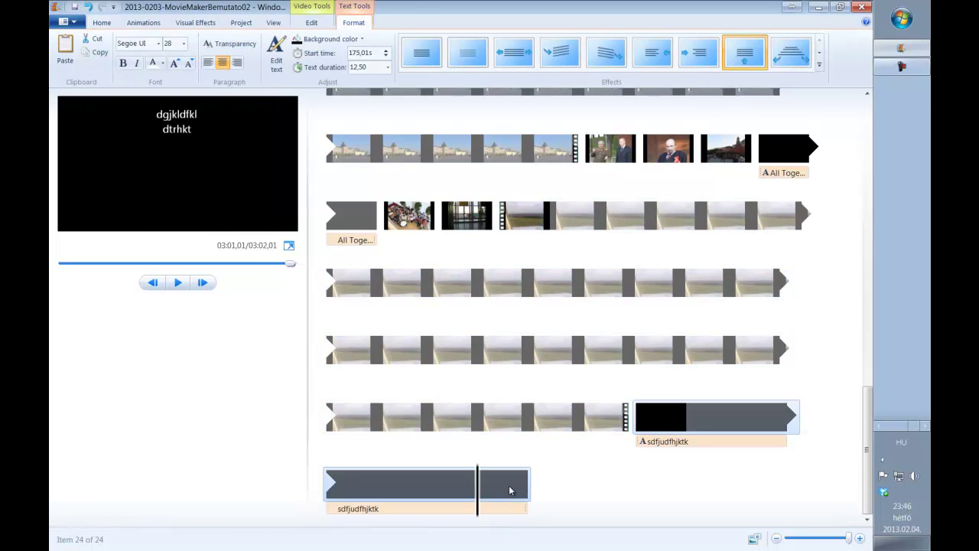
left_click(106, 24)
left_click(143, 54)
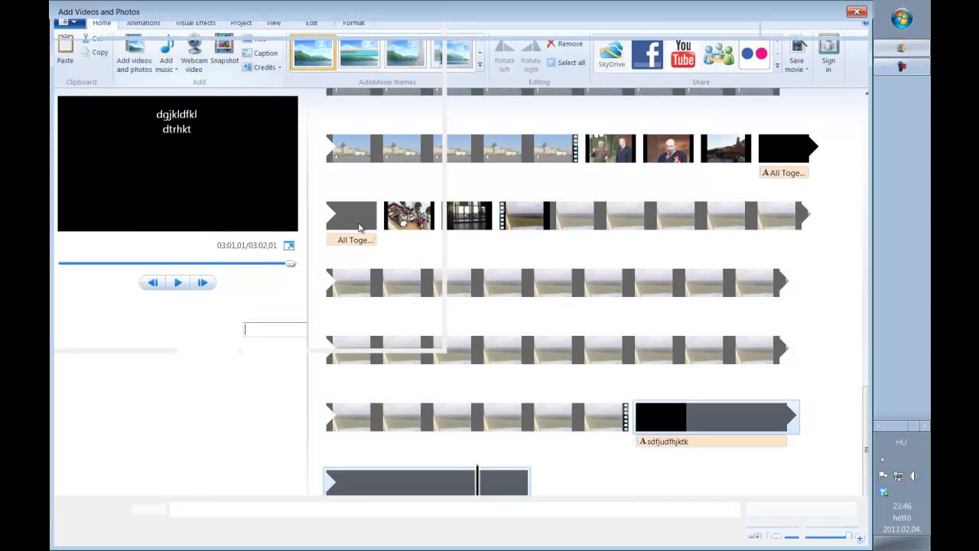
left_click(328, 29)
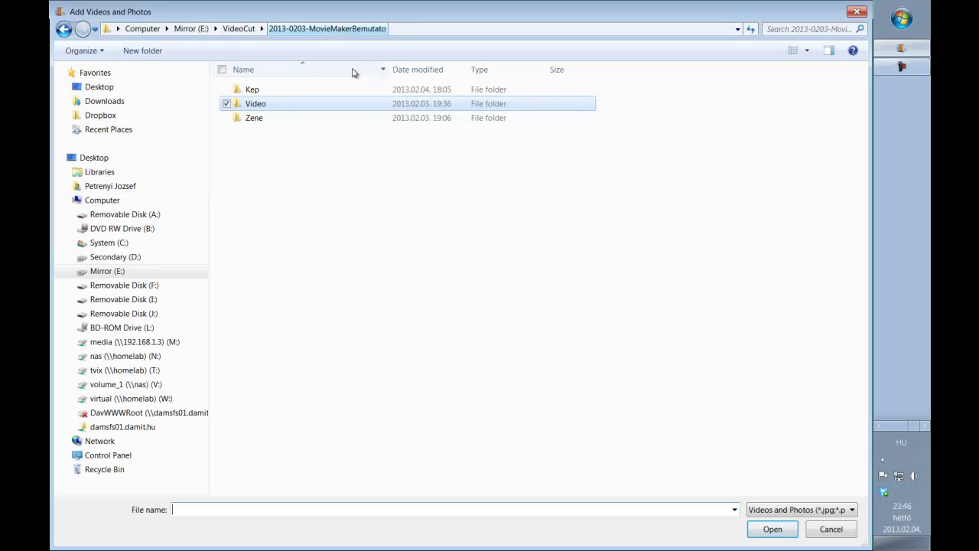
double_click(252, 89)
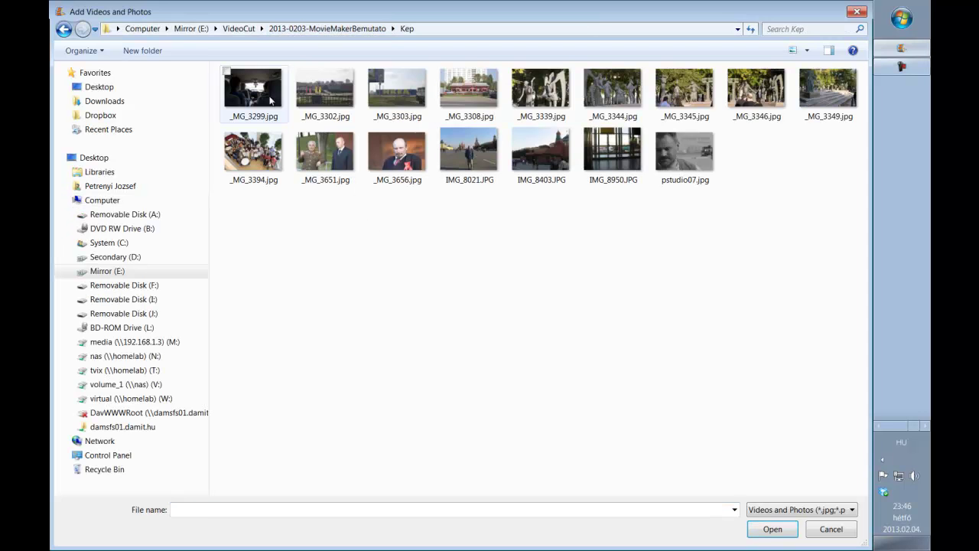
left_click(685, 152)
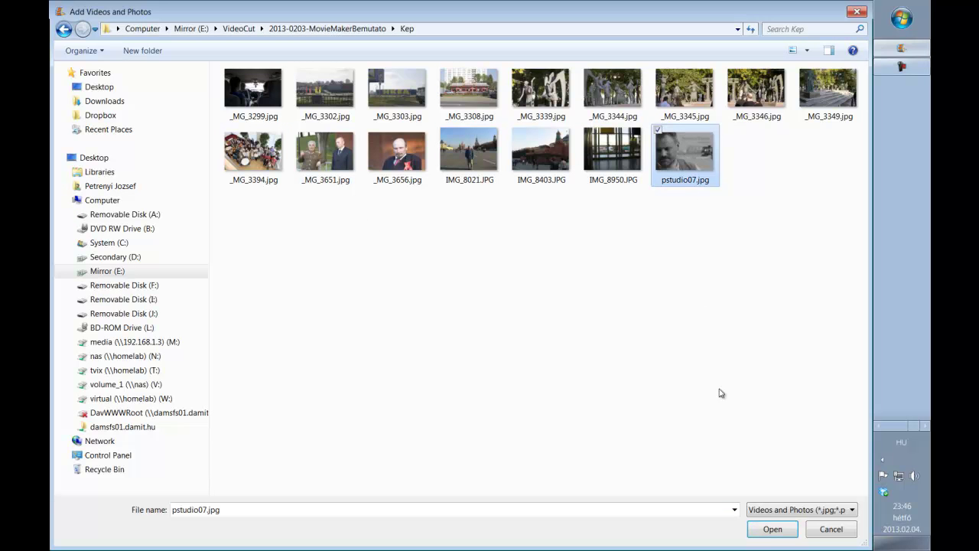
left_click(769, 534)
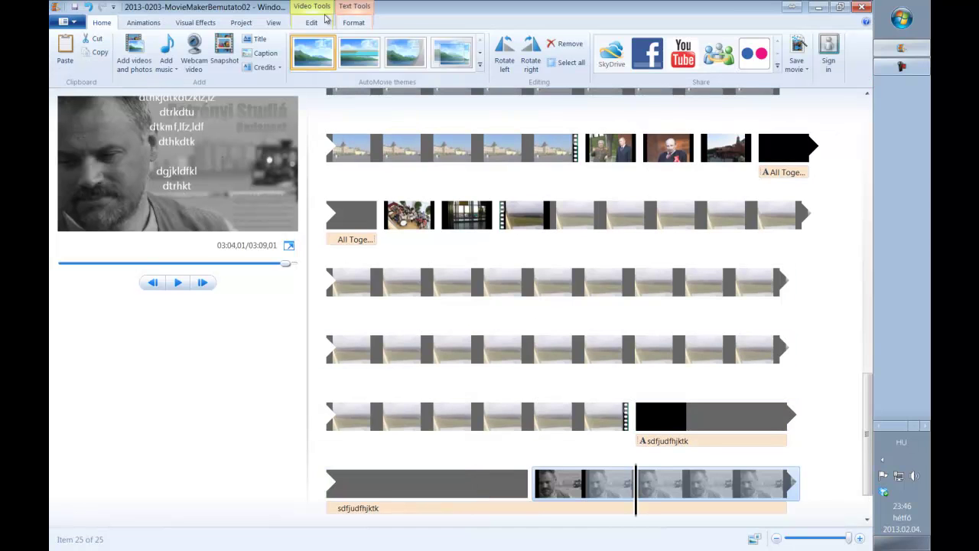
Set the duration of the black credits clip to 12.50 seconds
left_click(354, 22)
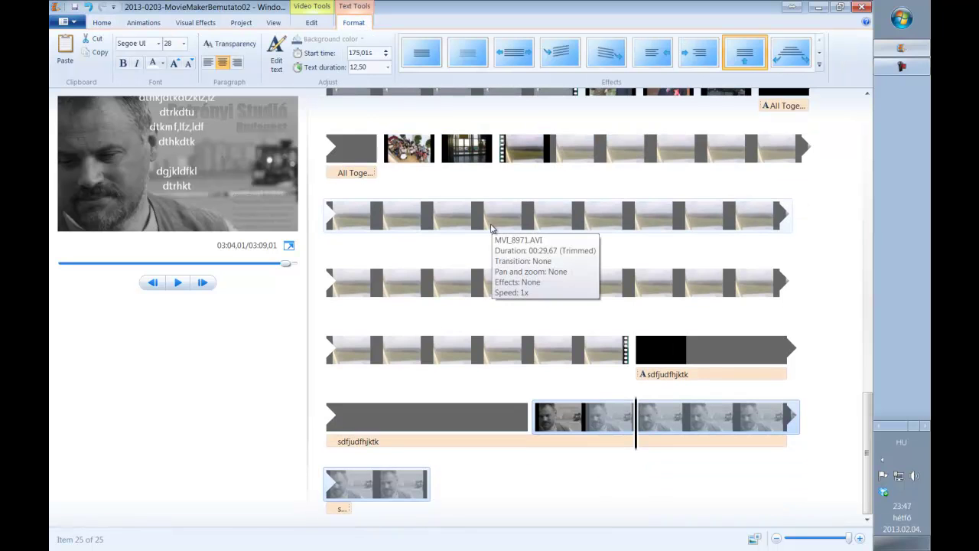
left_click(427, 419)
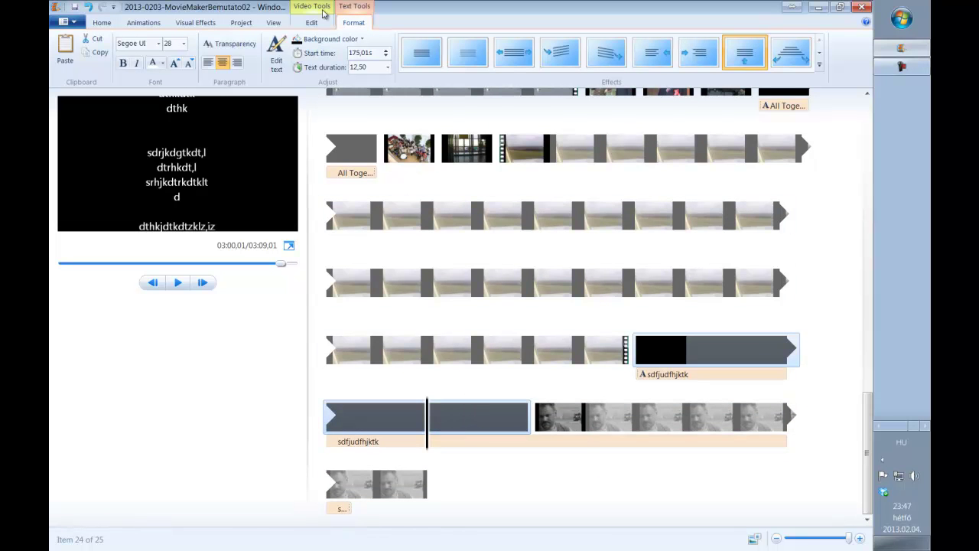
left_click(323, 11)
left_click(297, 65)
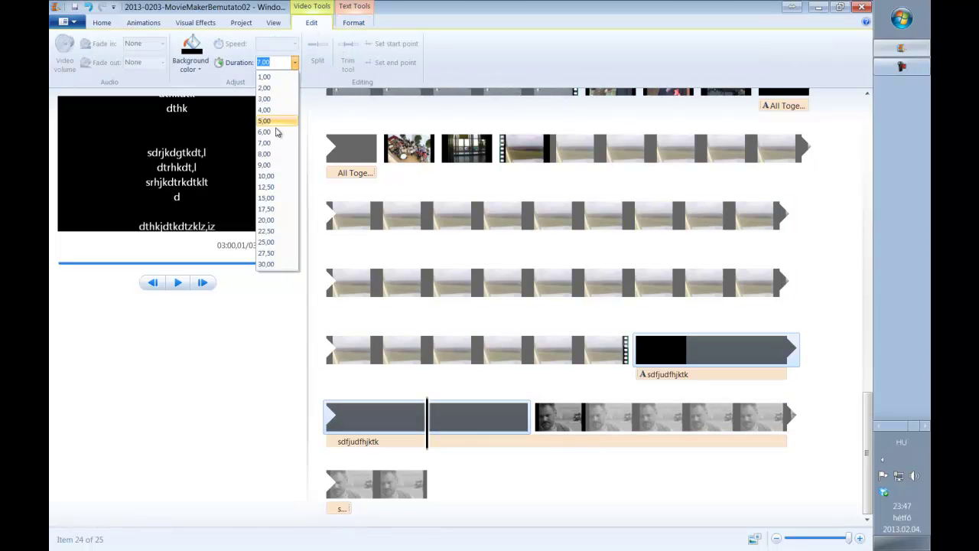
left_click(267, 188)
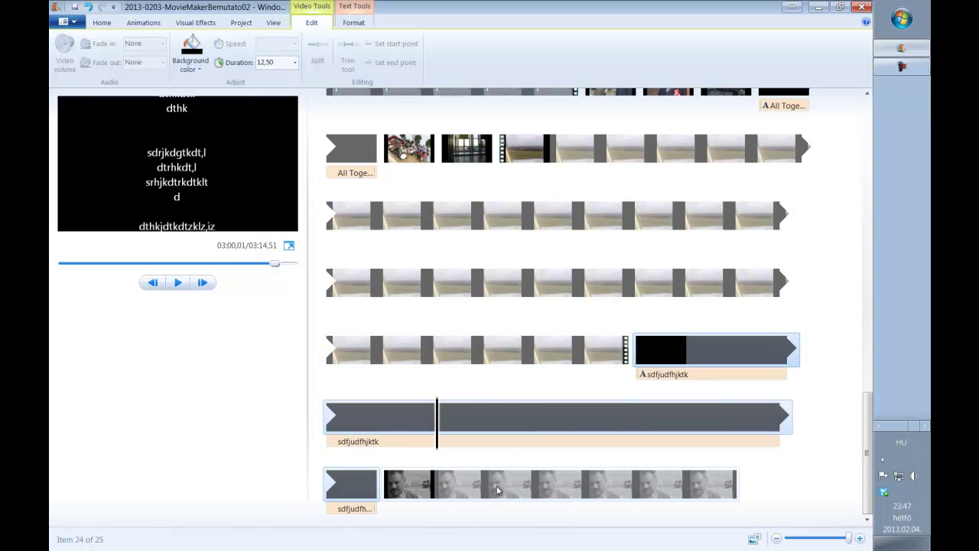
Set the duration of the closing photo to 2.00 seconds
left_click(526, 483)
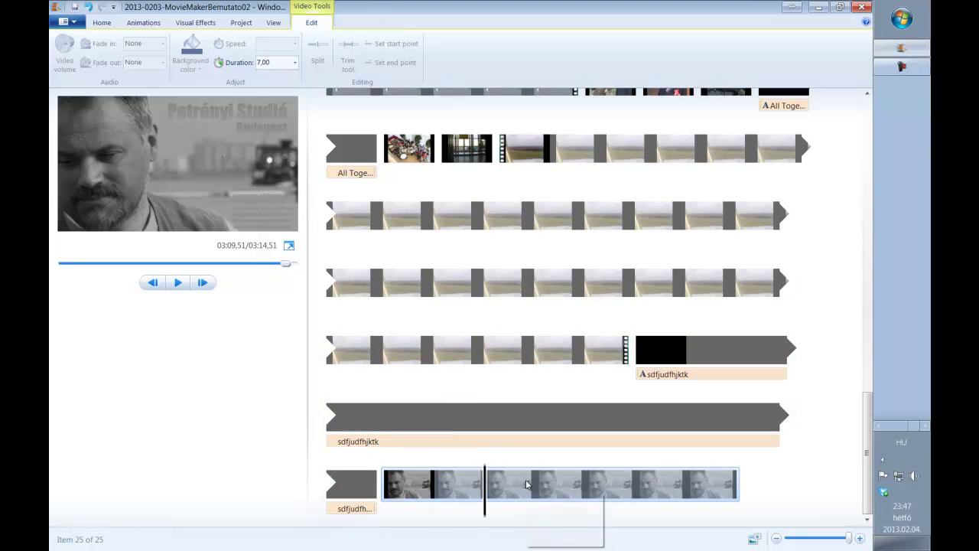
left_click(294, 64)
left_click(271, 86)
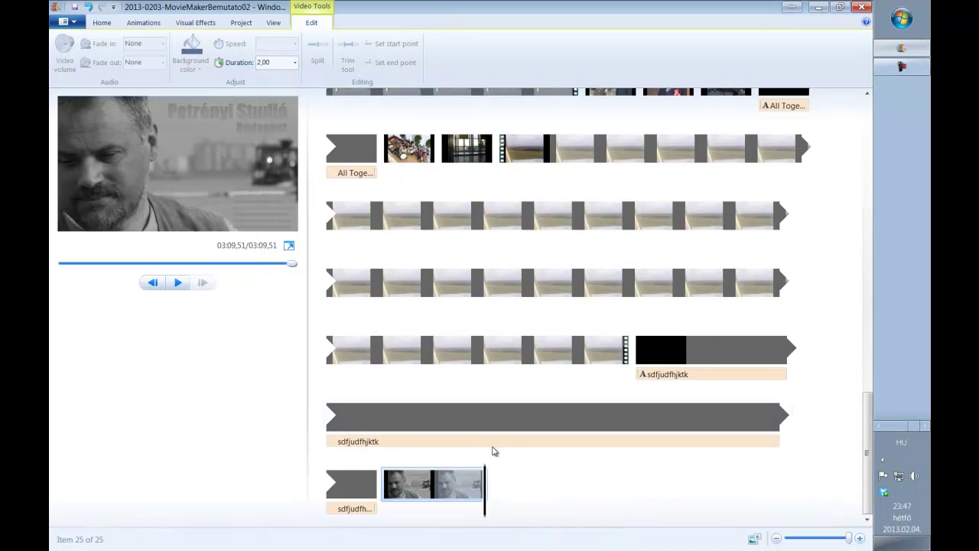
Insert a title clip before the closing photo and clear its placeholder text
left_click(102, 23)
left_click(260, 40)
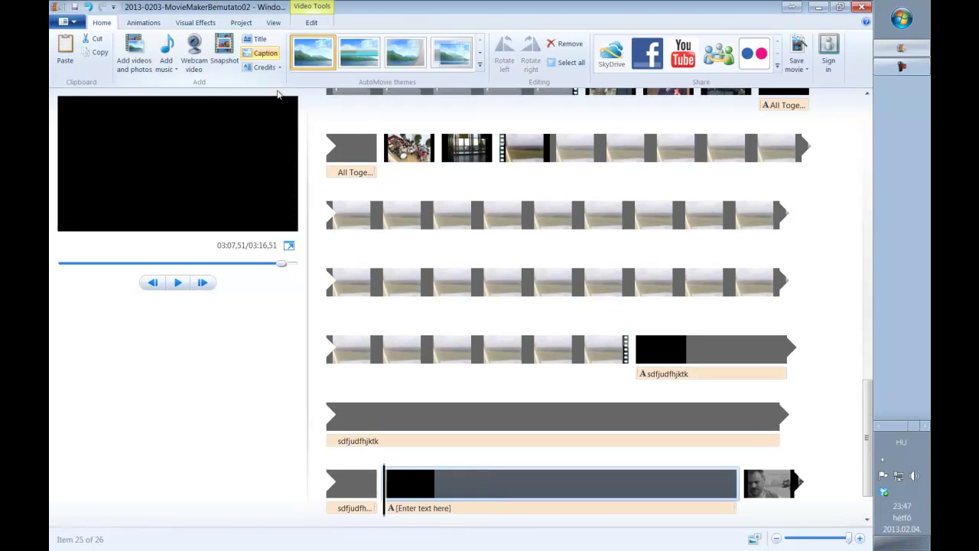
key("BackSpace")
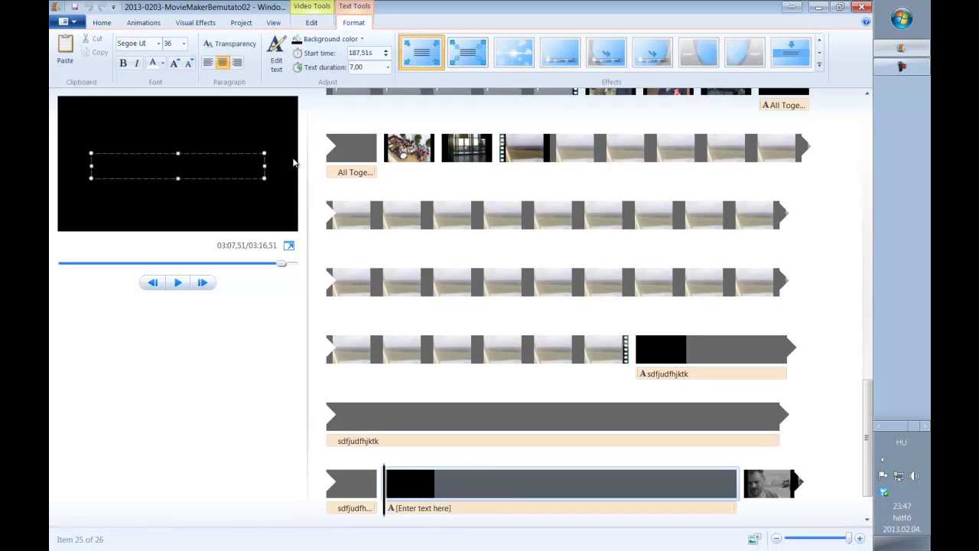
Set the blank black clip's duration to 1.00 second and move it behind the closing photo as the last item
left_click(485, 482)
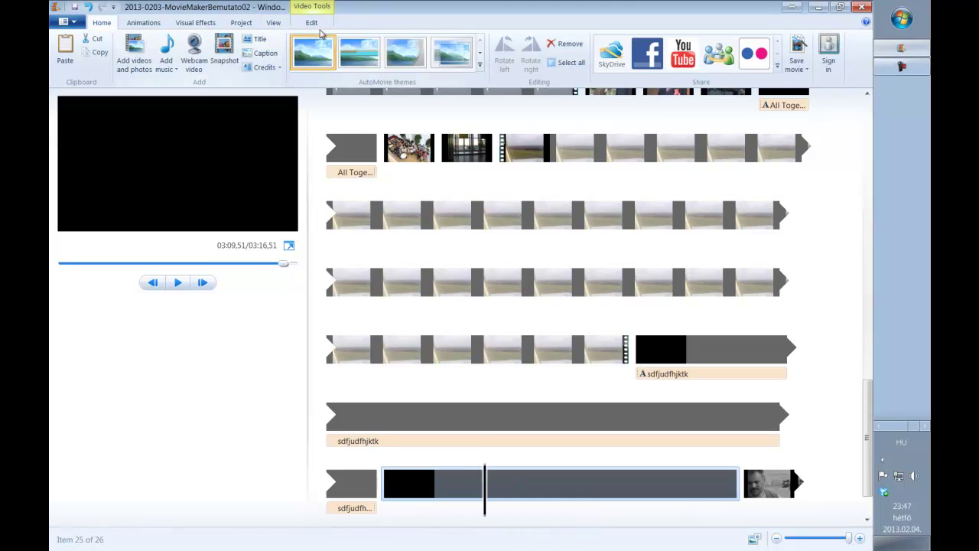
left_click(314, 23)
left_click(293, 63)
left_click(269, 75)
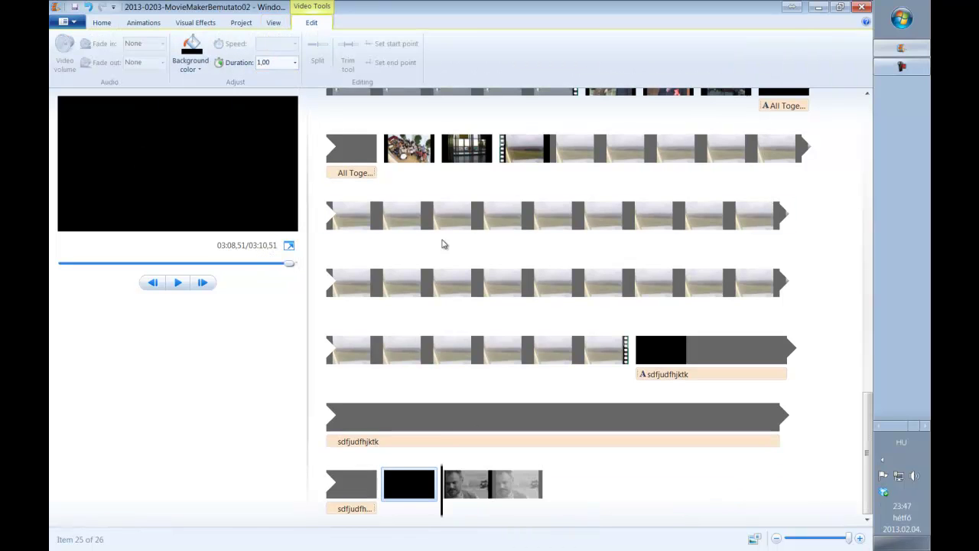
left_click_drag(416, 491, 556, 487)
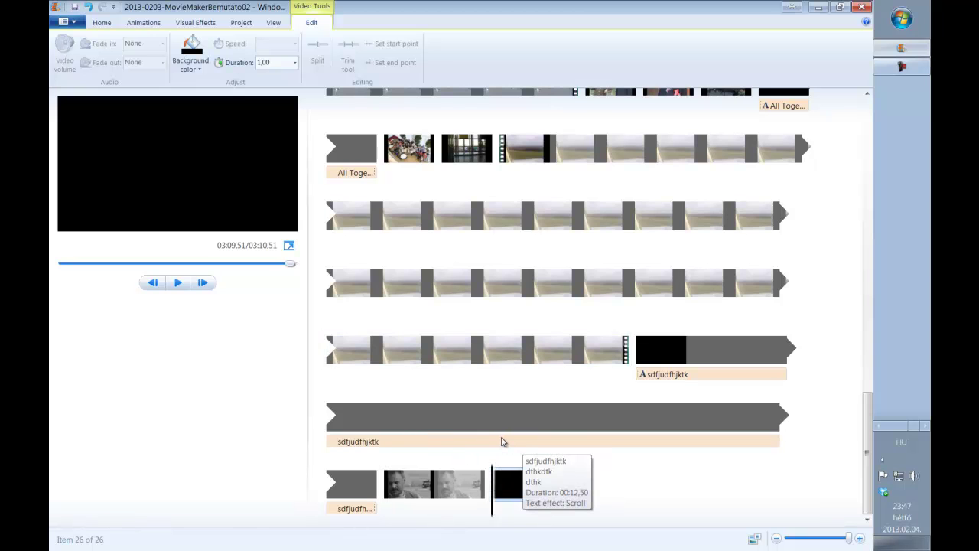
Play the MVI_8023.AVI clip after the "Vörös tér" title and pause it at about 59.15 seconds of the movie
scroll(557, 387, "up", 6)
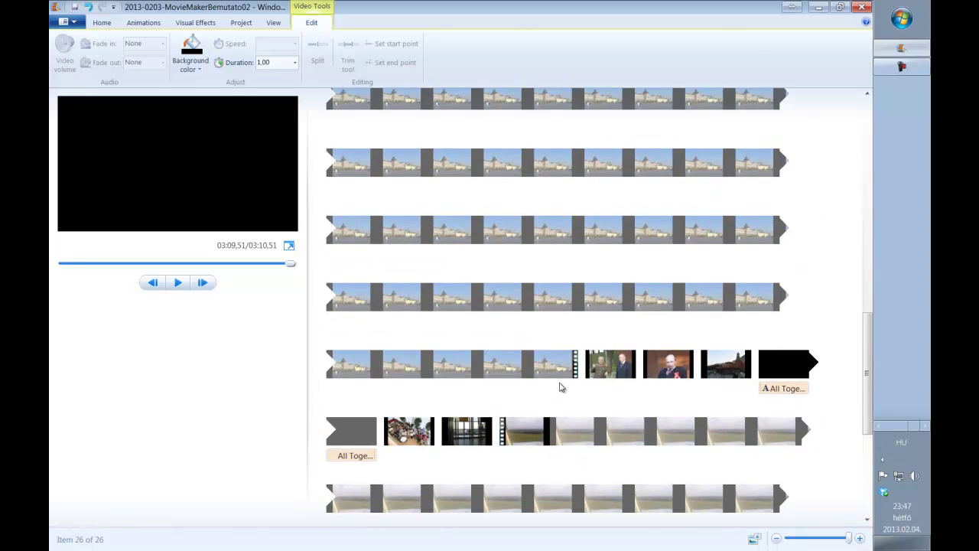
scroll(560, 388, "up", 5)
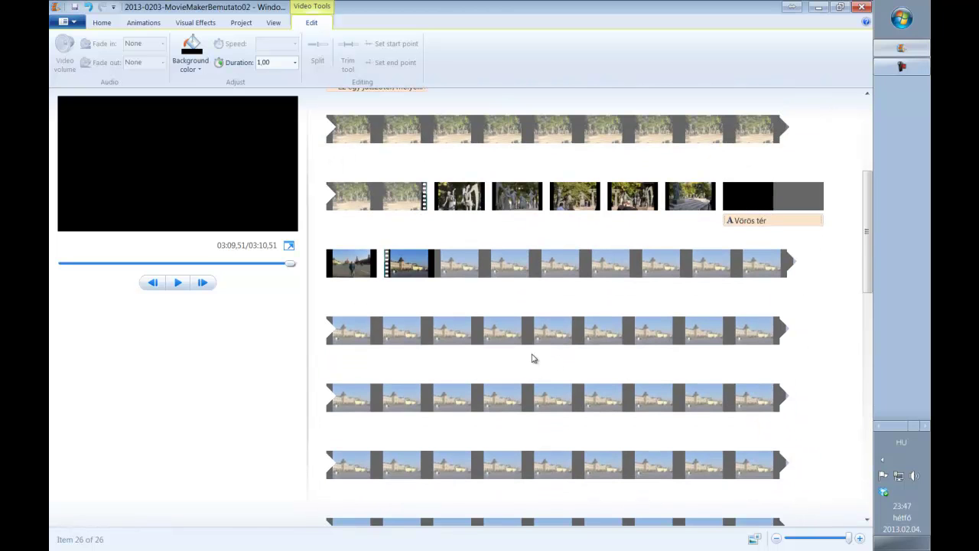
scroll(525, 334, "down", 1)
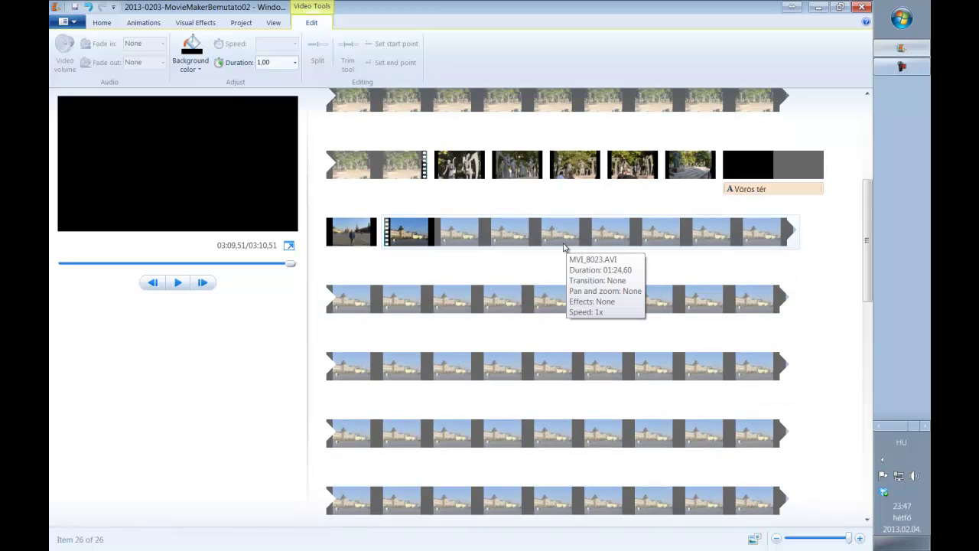
left_click(537, 239)
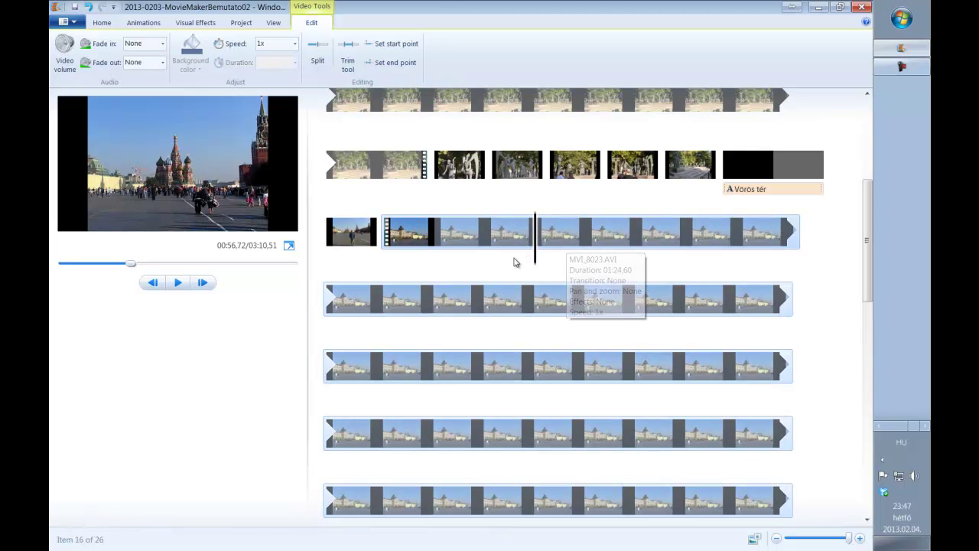
scroll(544, 287, "down", 1)
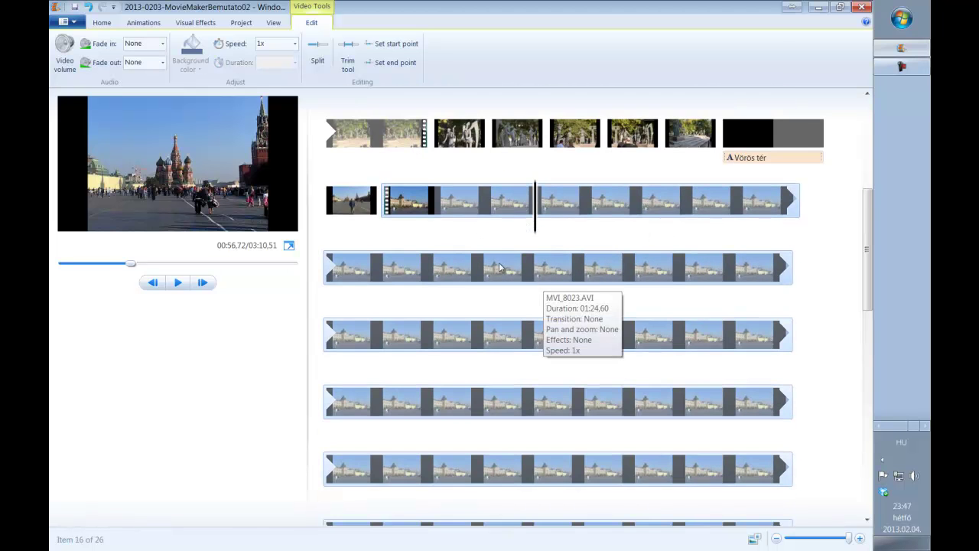
left_click(178, 283)
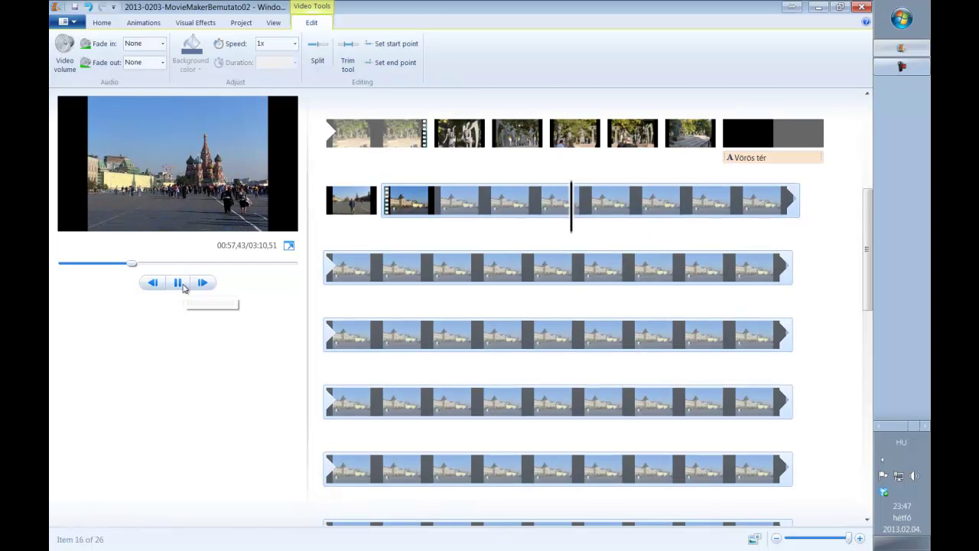
left_click(181, 285)
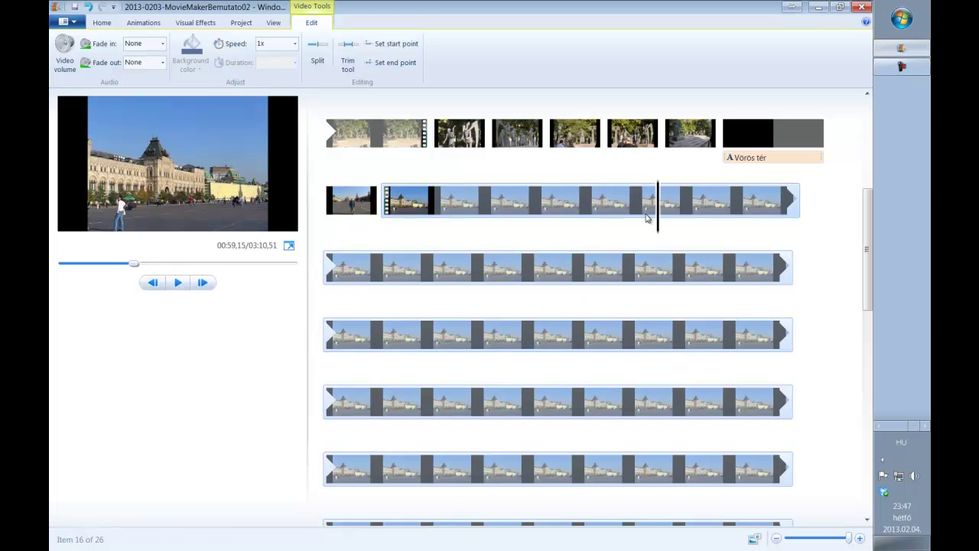
Add a caption reading "Harangjáték a Kremlben" at the current point of the MVI_8023.AVI clip
left_click(103, 28)
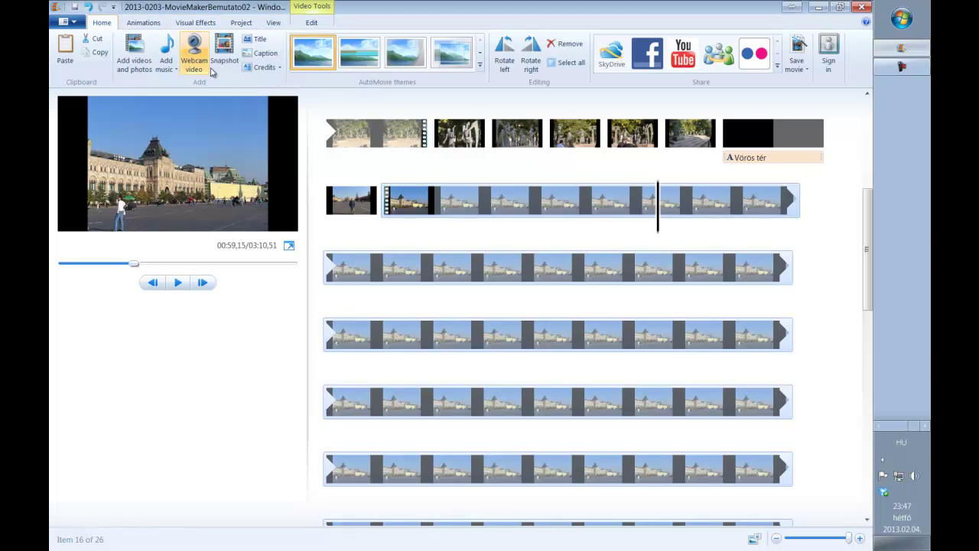
left_click(260, 55)
type("H")
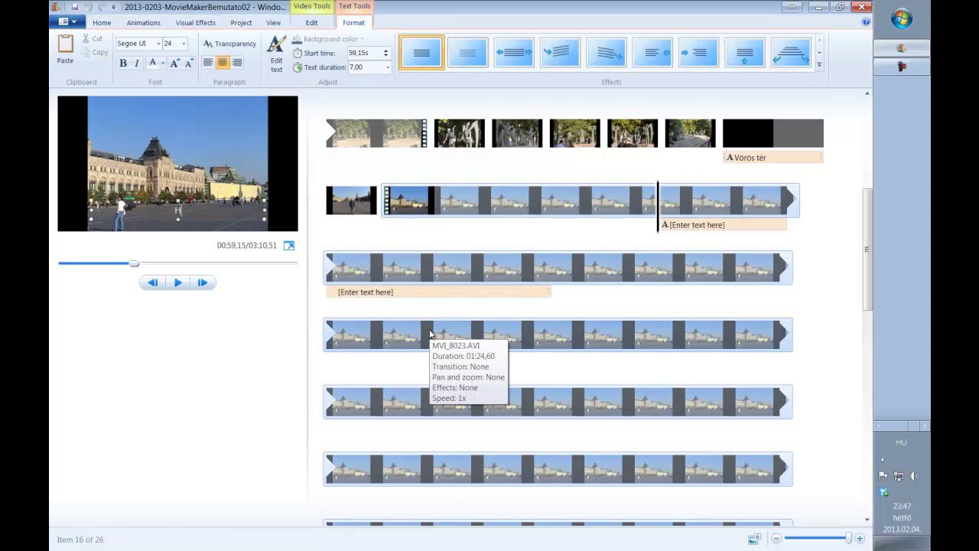
type("a")
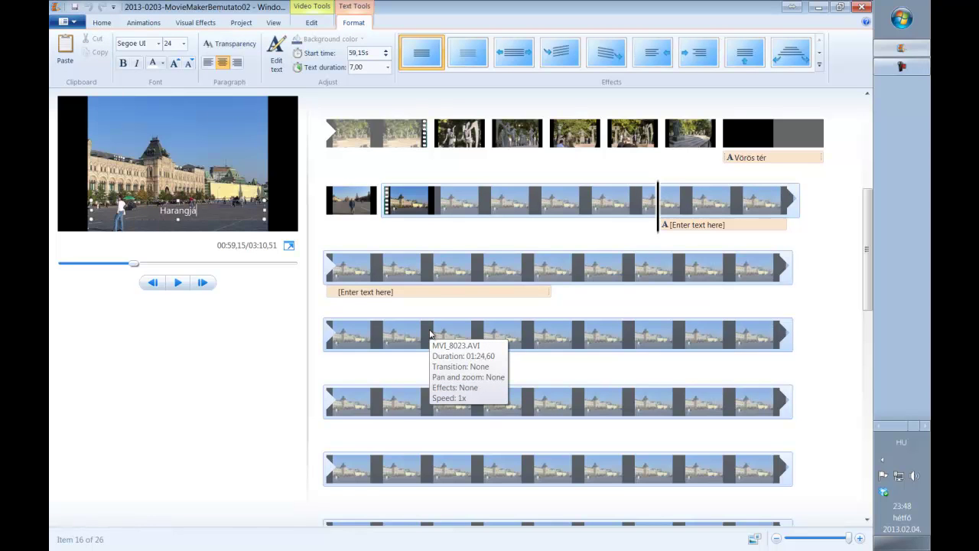
type("rangjáték a Kremlben")
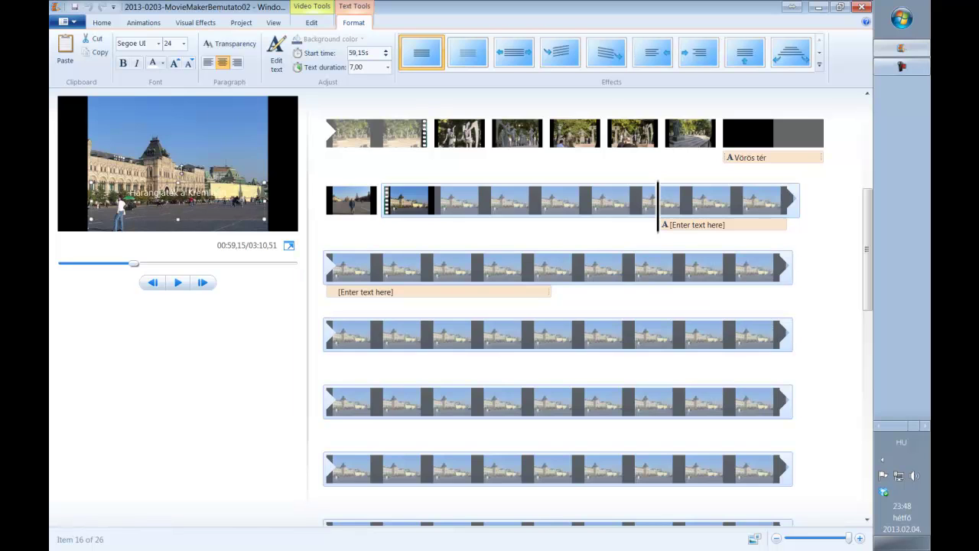
Try the caption at the upper edge of the picture, then narrow its text box and place it in the picture's lower-right area
left_click_drag(177, 201, 177, 109)
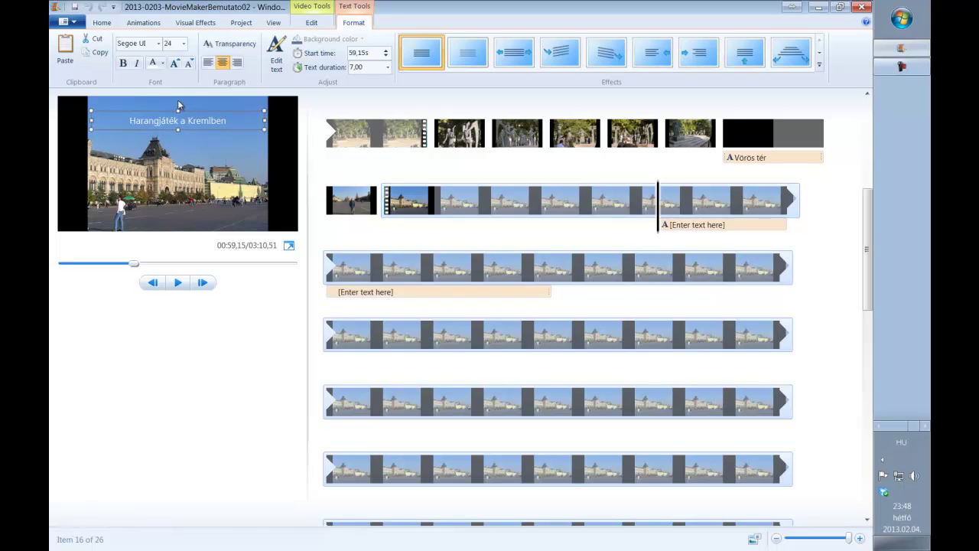
left_click_drag(177, 109, 179, 207)
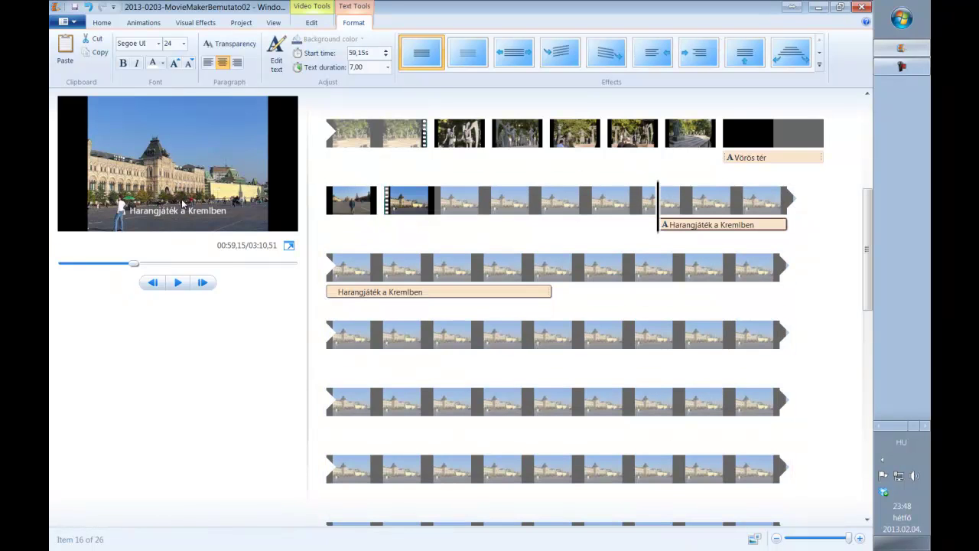
left_click(178, 212)
left_click_drag(202, 207, 267, 216)
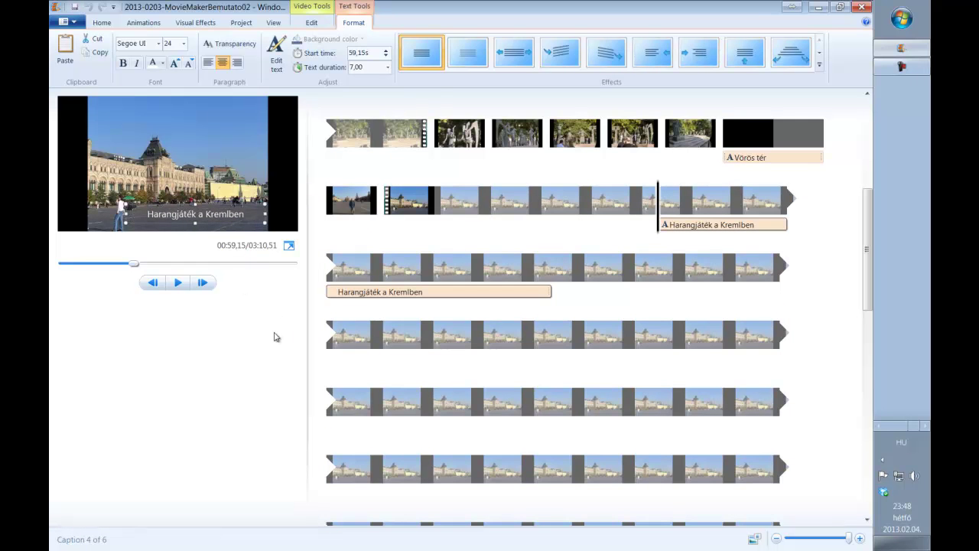
Move the "Harangjáték a Kremlben" caption earlier in the MVI_8023.AVI clip so it starts at 55.77 seconds
left_click(424, 297)
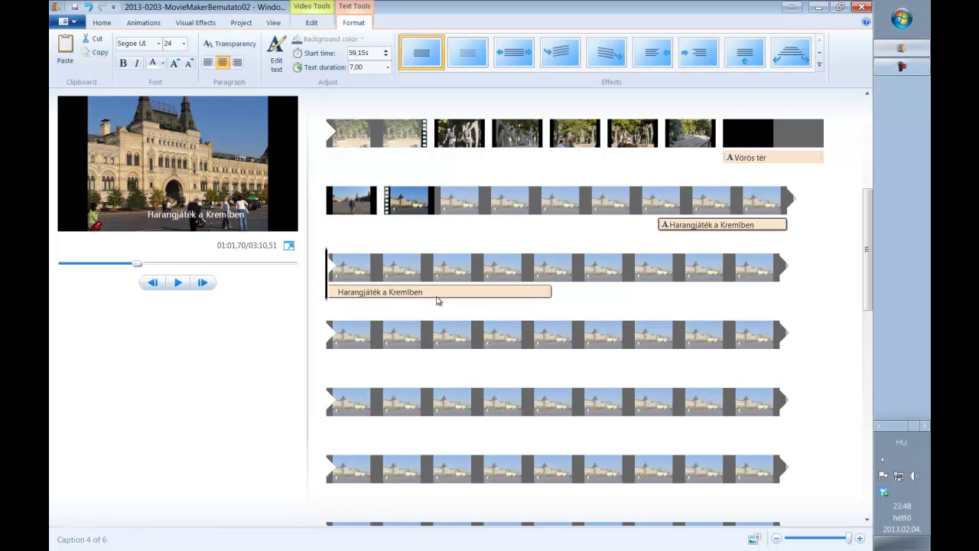
left_click(535, 202)
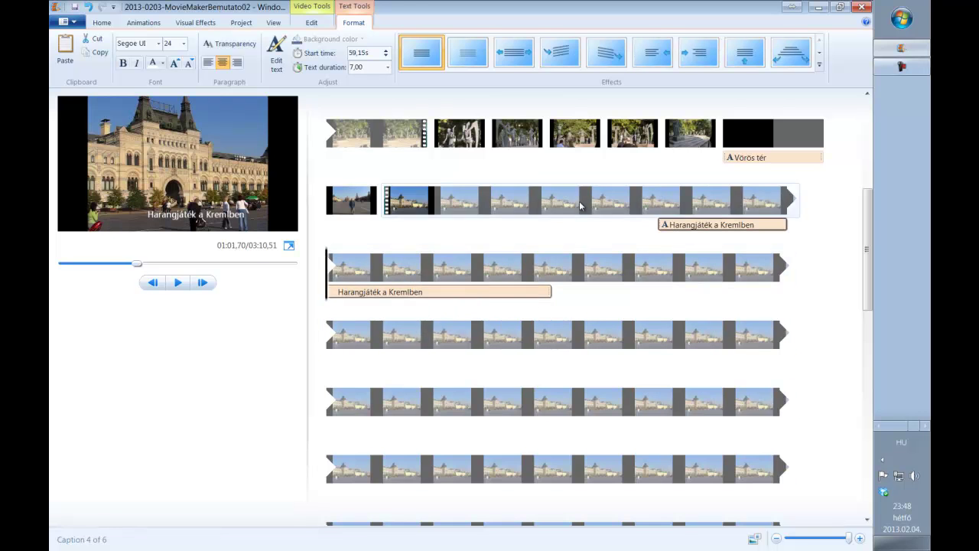
left_click_drag(535, 222, 746, 232)
left_click_drag(719, 233, 483, 233)
left_click_drag(696, 226, 502, 239)
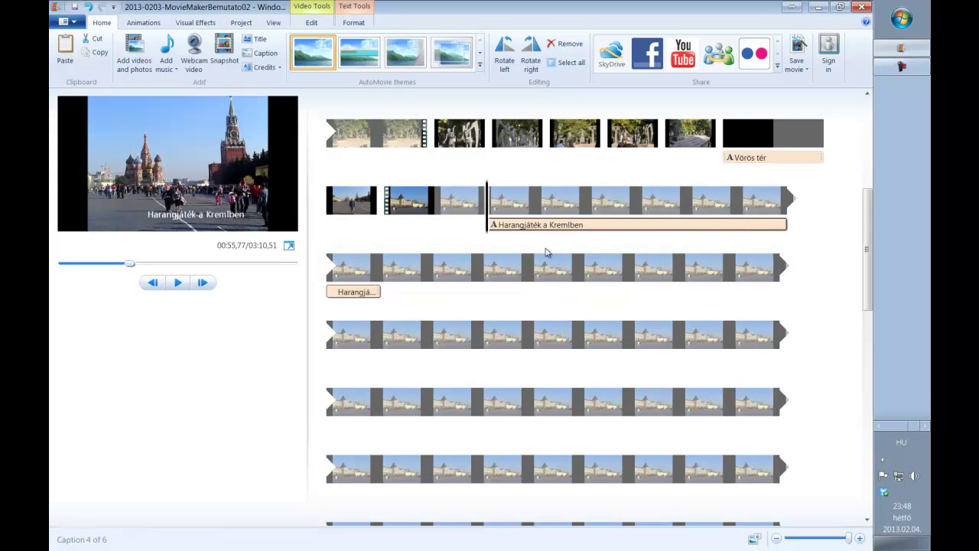
Set the "Harangjáték a Kremlben" caption's text duration to 3.00 seconds
left_click(579, 216)
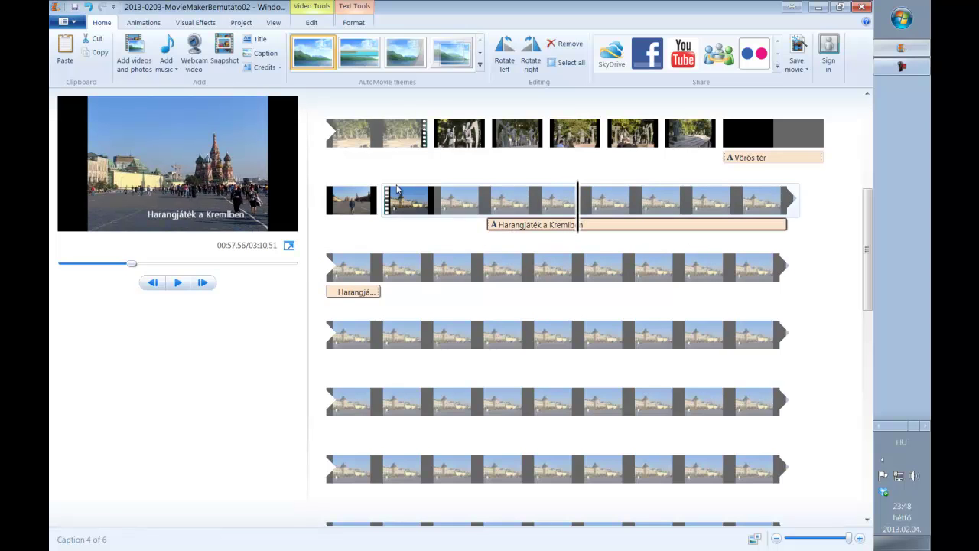
left_click(353, 23)
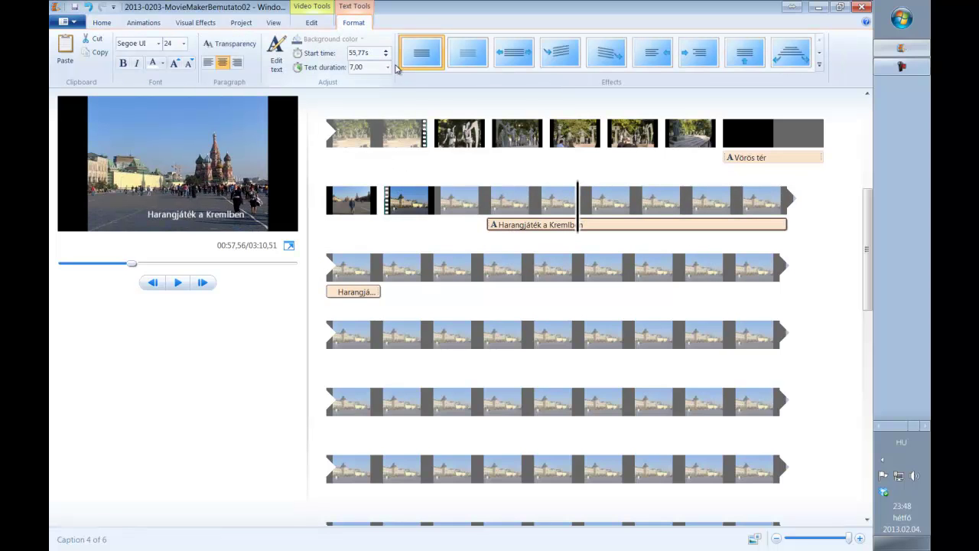
left_click(387, 68)
left_click(367, 104)
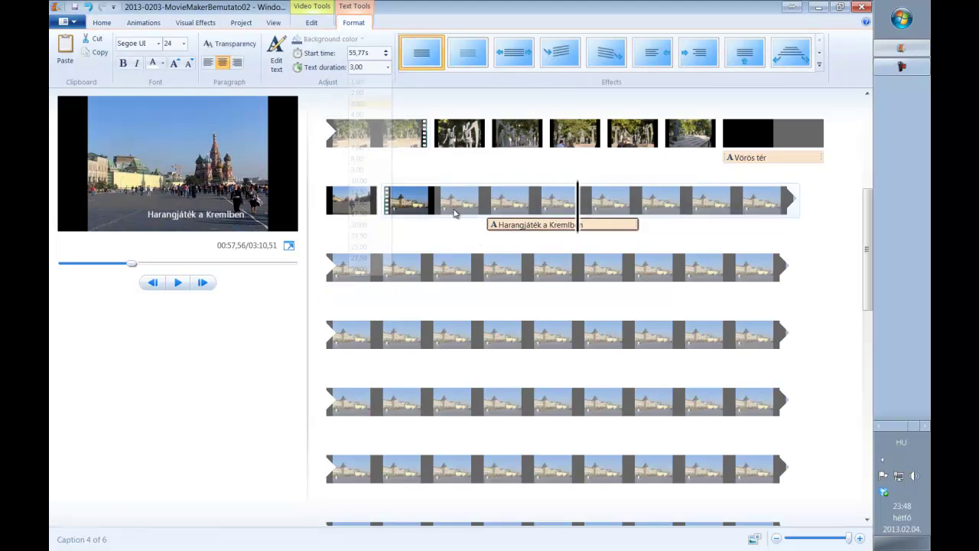
Play the MVI_8023.AVI clip through the end of its caption and pause at about 1:00.24
left_click(434, 210)
left_click(178, 283)
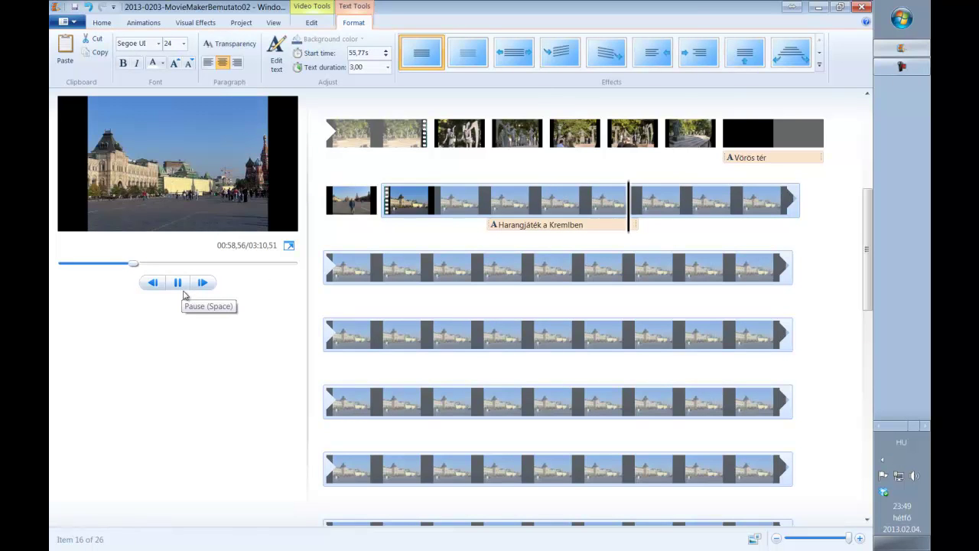
left_click(183, 291)
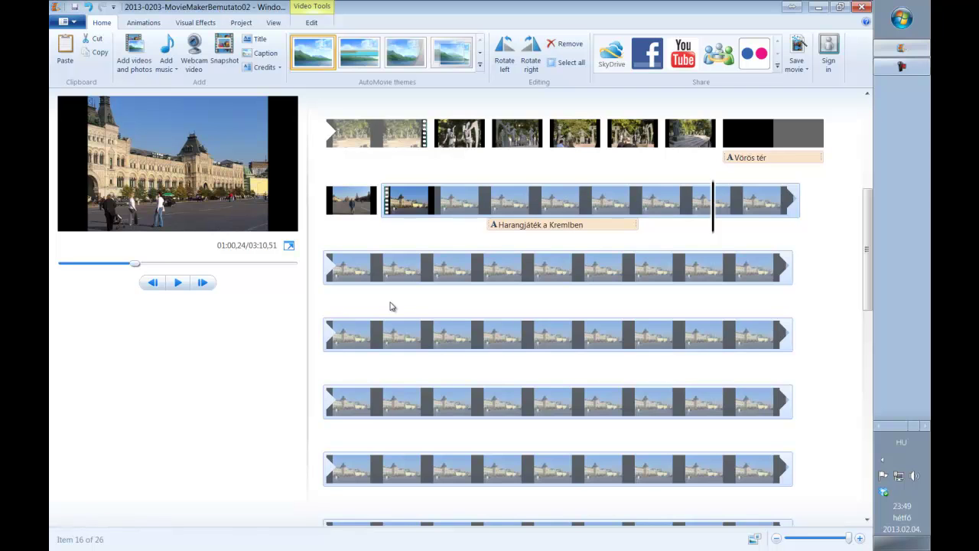
Look through the whole storyboard, from the opening title to the closing credits and final clips
left_click(427, 282)
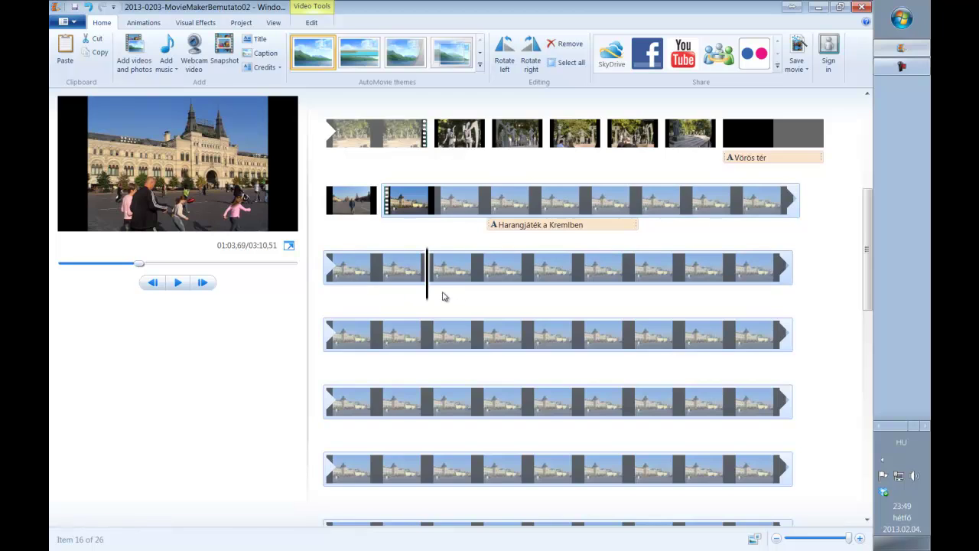
scroll(442, 297, "up", 3)
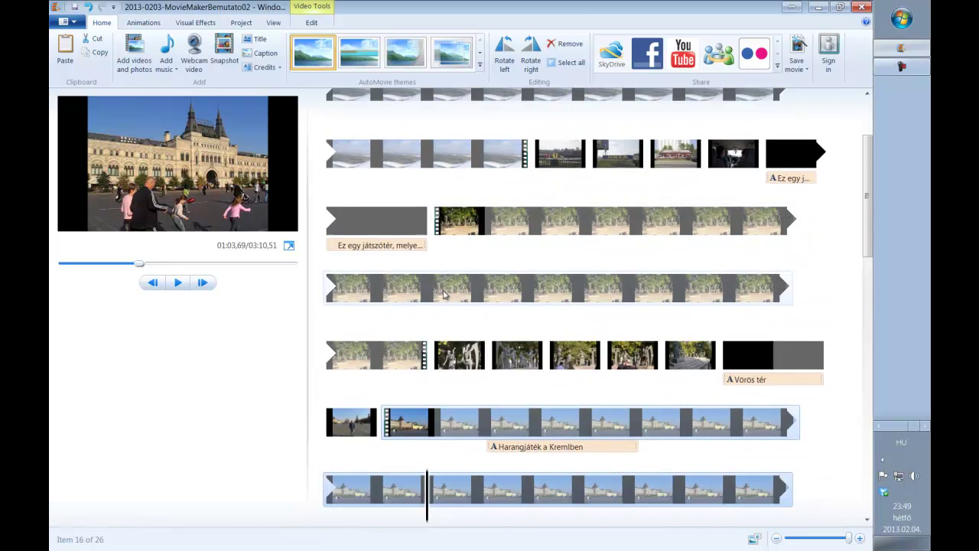
scroll(442, 296, "down", 10)
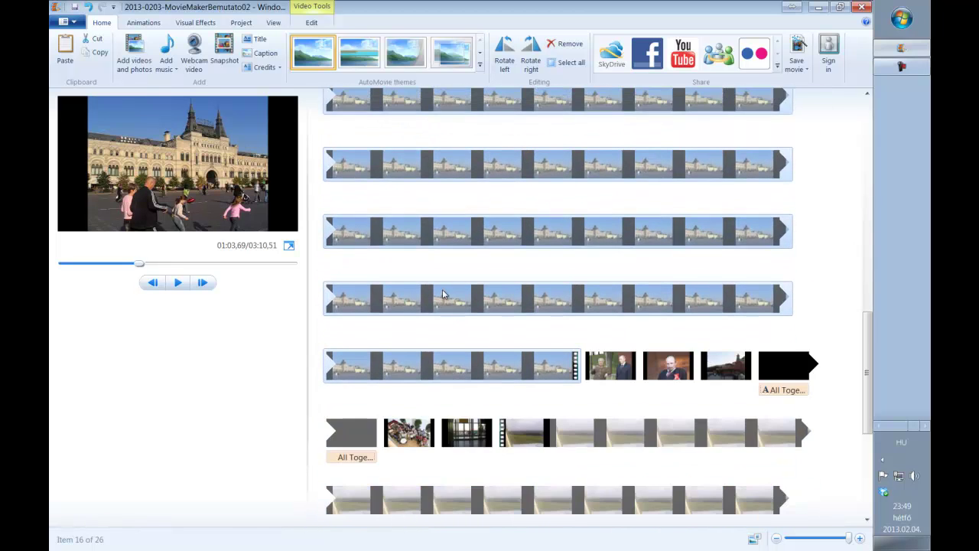
scroll(442, 296, "down", 1)
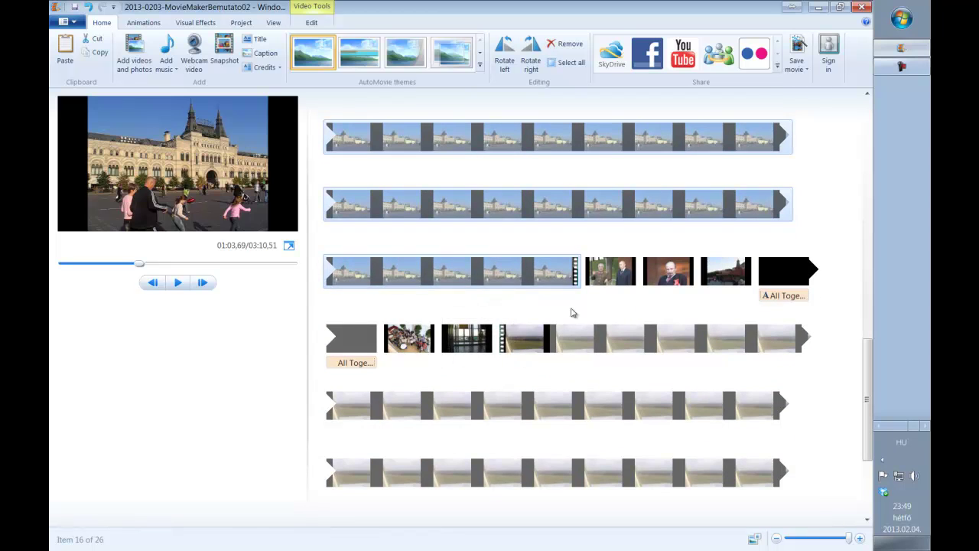
scroll(576, 374, "down", 2)
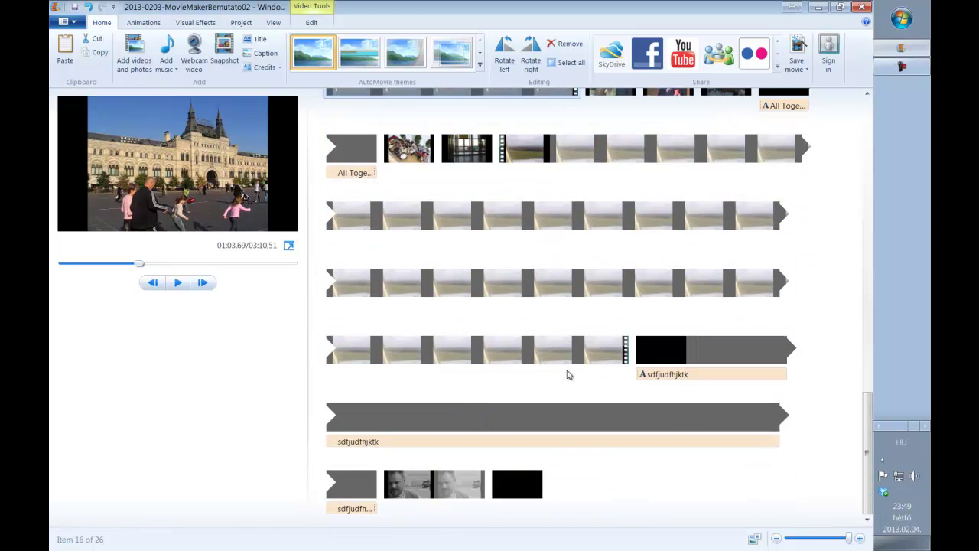
scroll(534, 381, "up", 8)
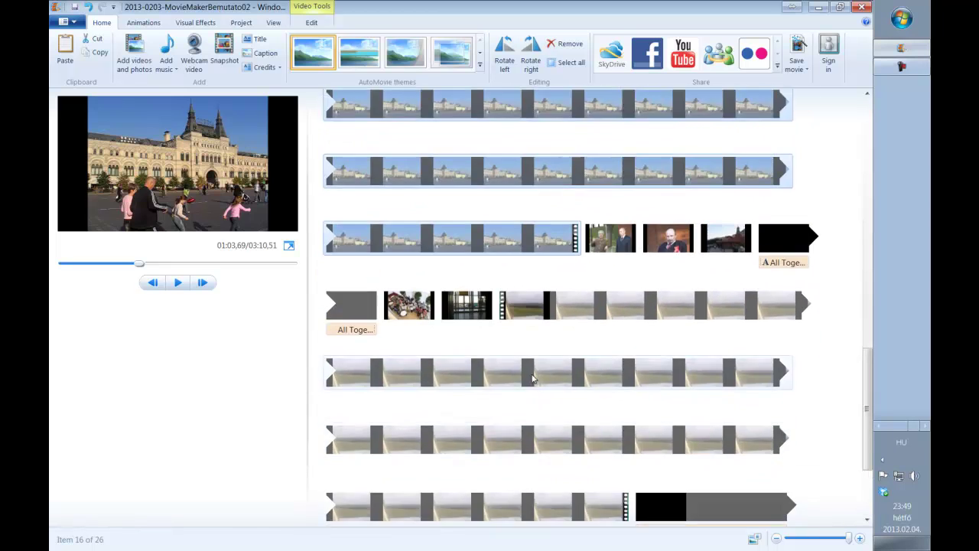
scroll(533, 378, "up", 2)
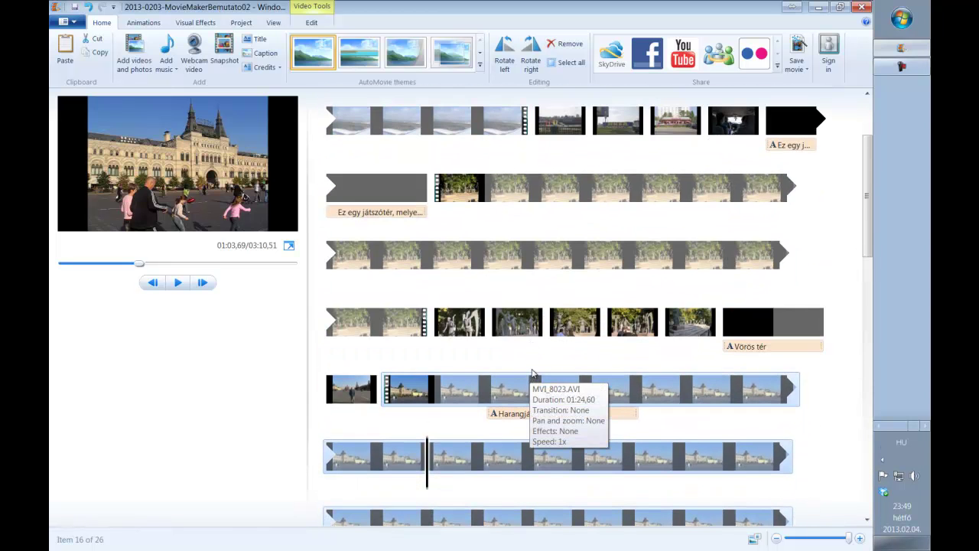
scroll(581, 306, "up", 2)
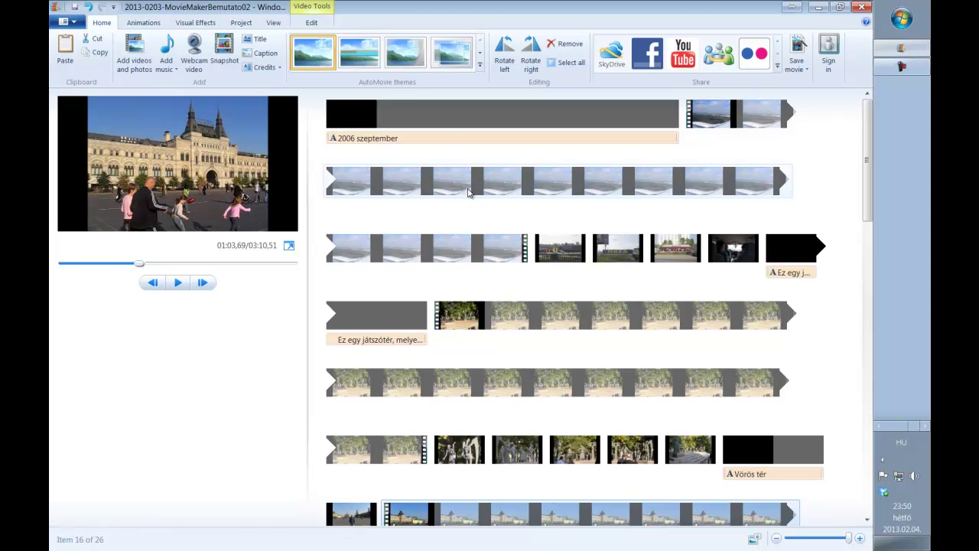
Add Katjusha.mp3 as background music at the very start of the movie
mouse_move(431, 192)
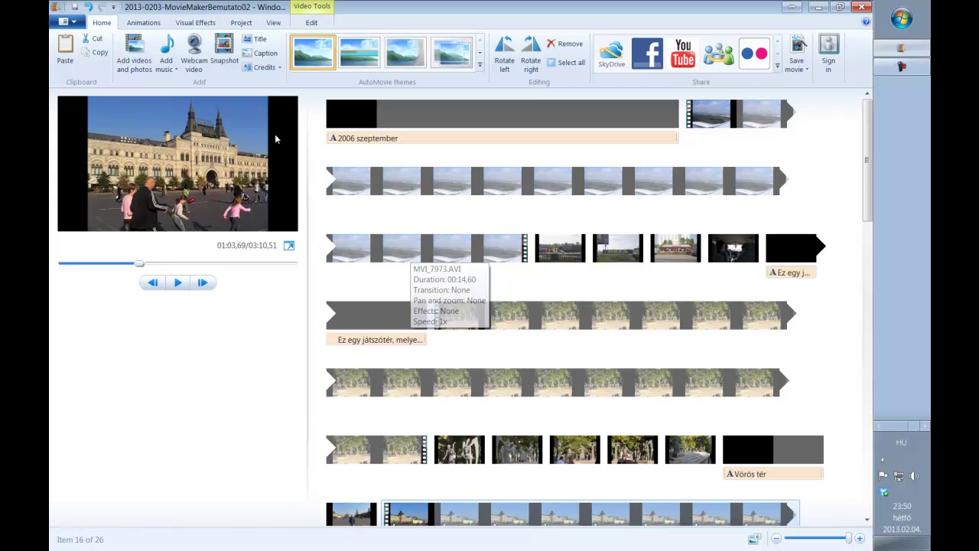
left_click(329, 132)
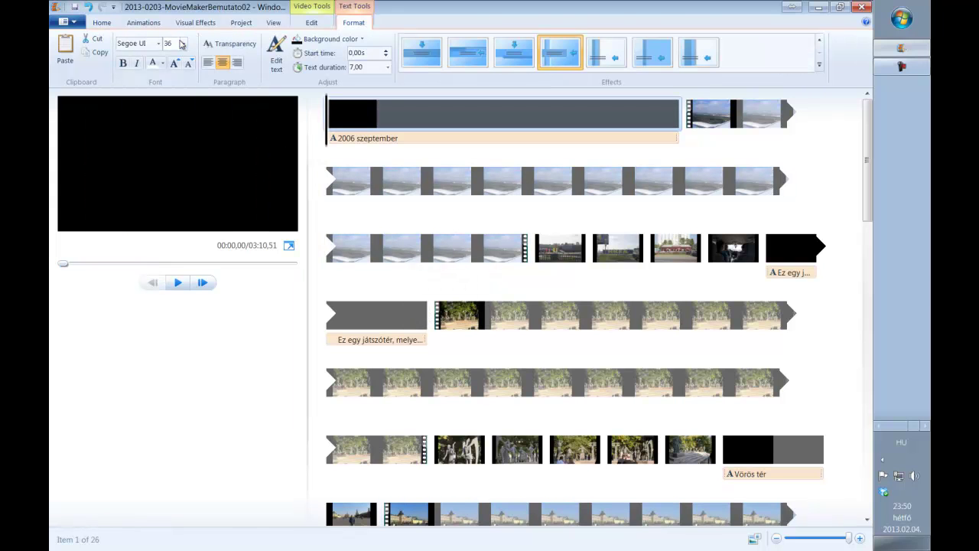
left_click(103, 23)
left_click(165, 69)
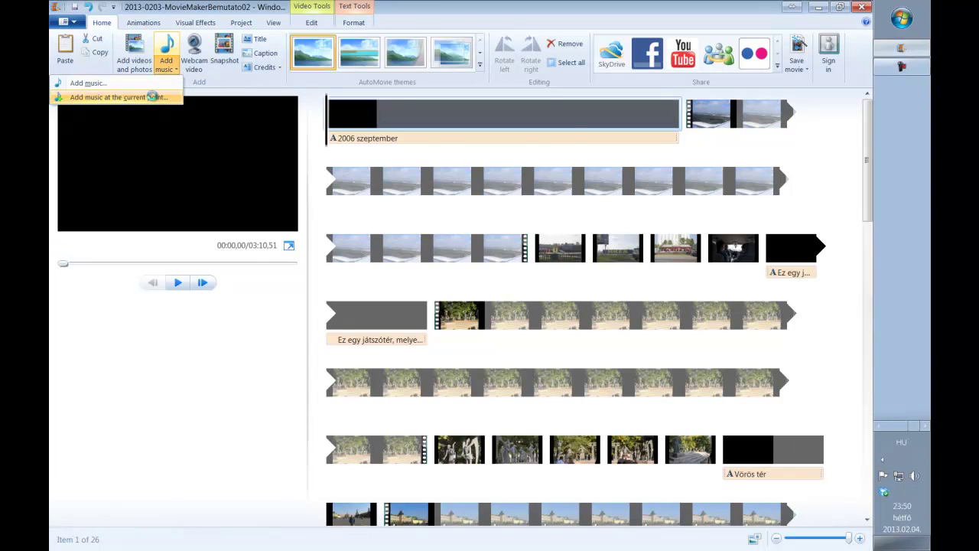
left_click(158, 97)
left_click(346, 139)
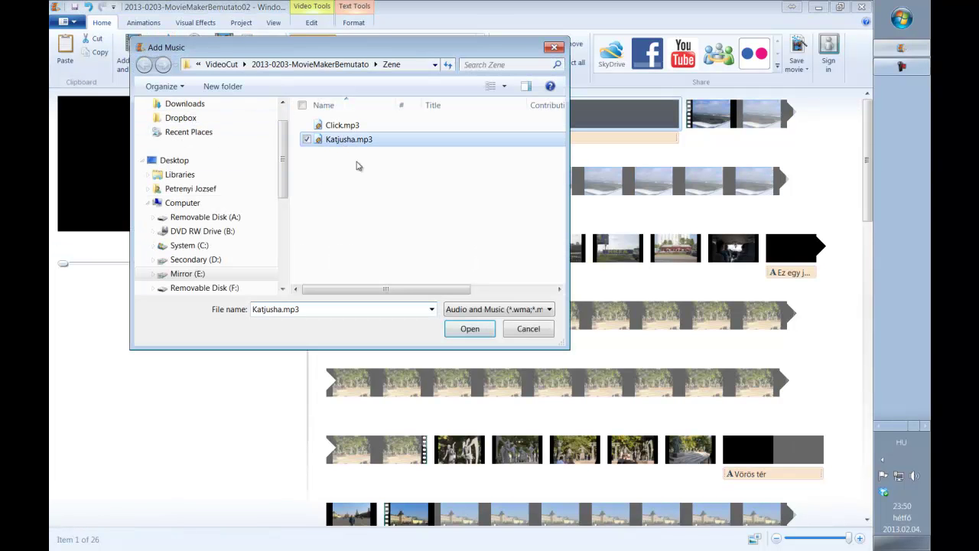
left_click(470, 328)
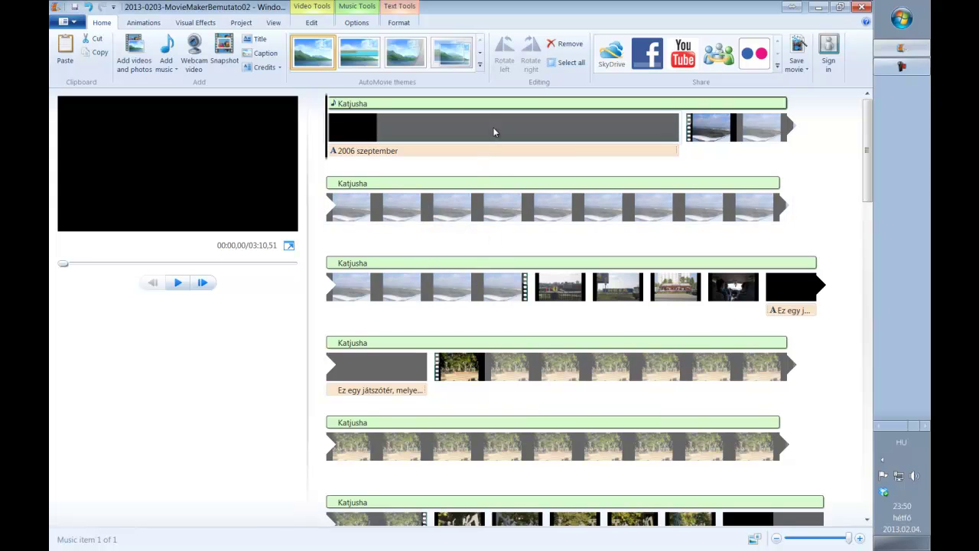
Lower the volume of the Katjusha music to roughly 60 percent
left_click(357, 23)
left_click(428, 132)
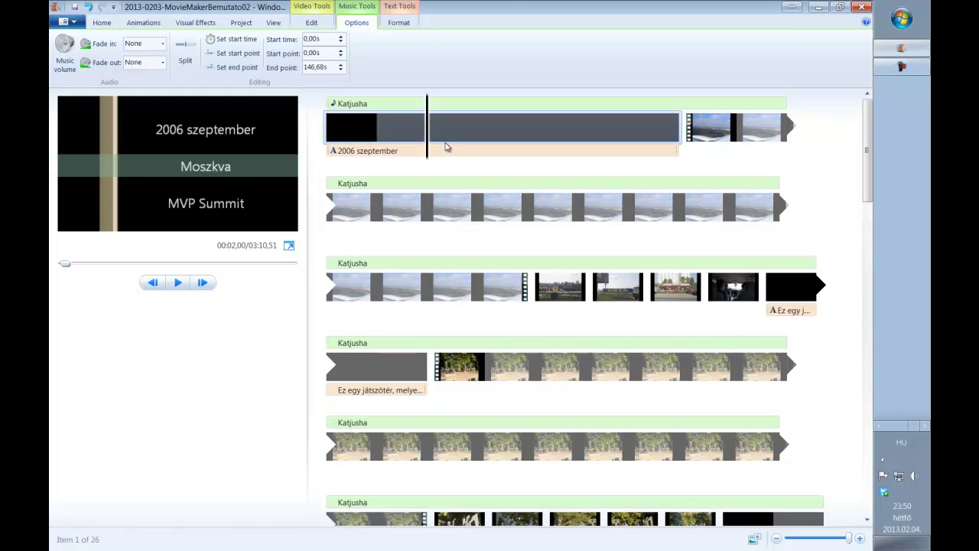
left_click(66, 60)
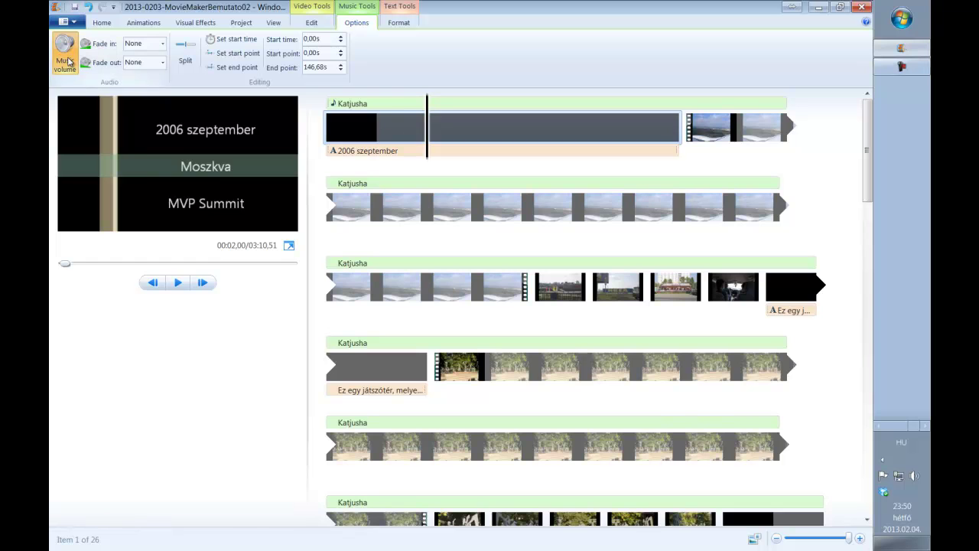
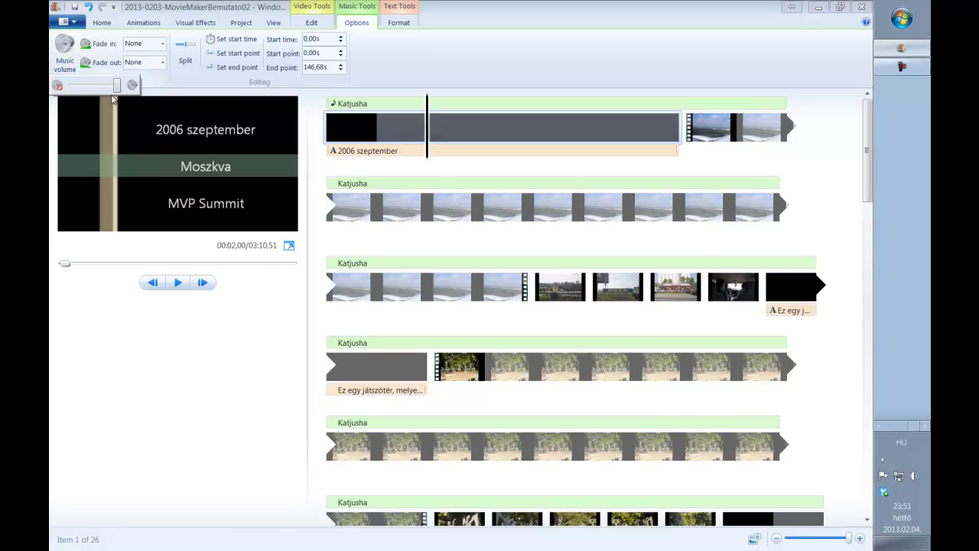
left_click_drag(117, 86, 99, 86)
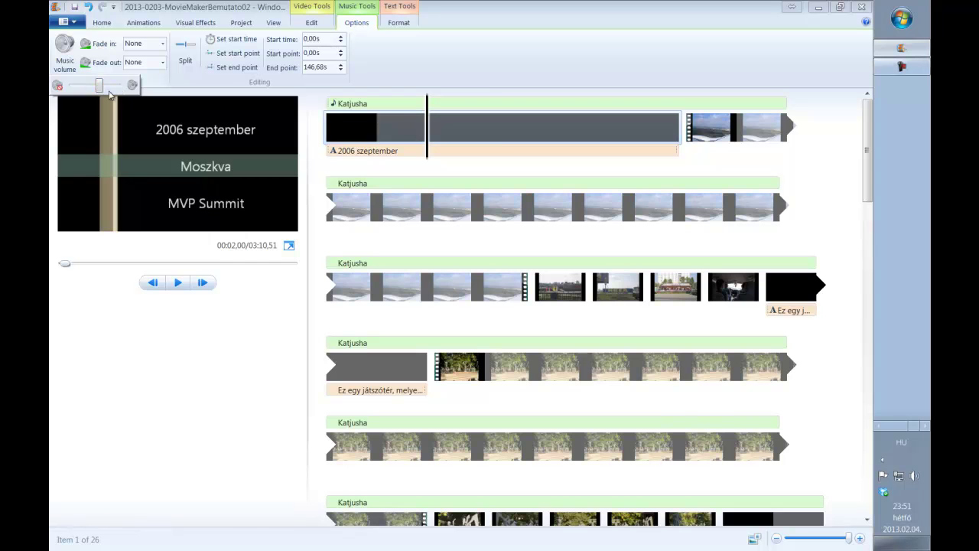
Play the movie from the beginning and pause shortly after the opening title, at about 8.57 seconds
left_click(493, 153)
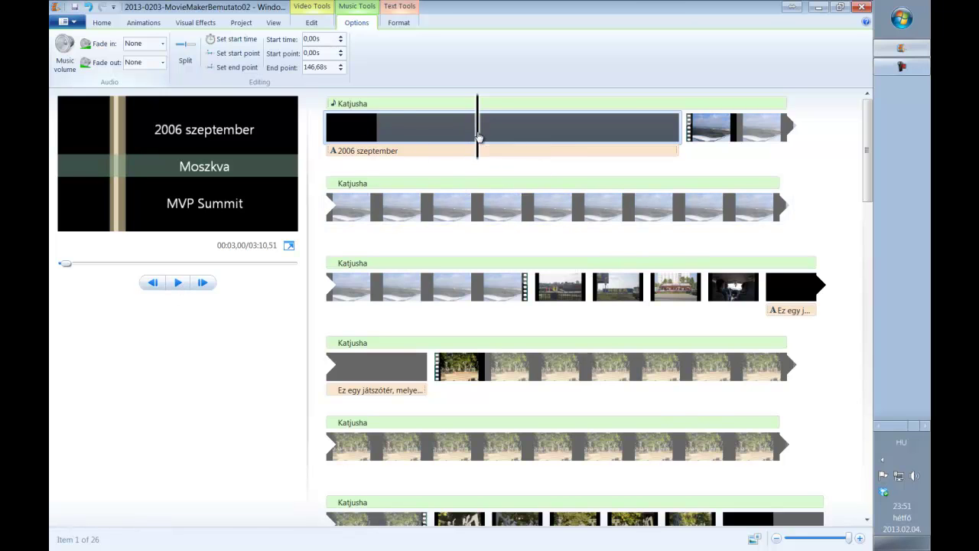
left_click(317, 152)
left_click(179, 283)
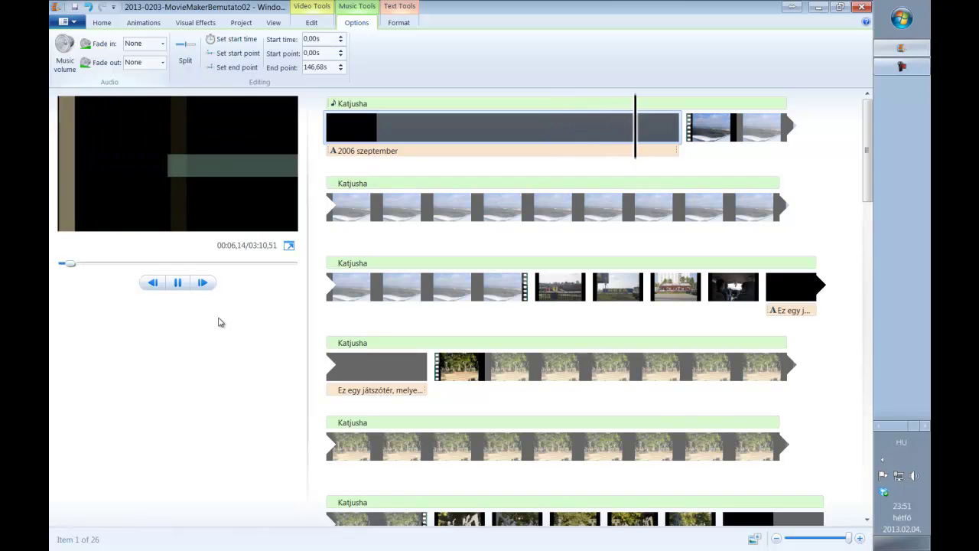
left_click(177, 282)
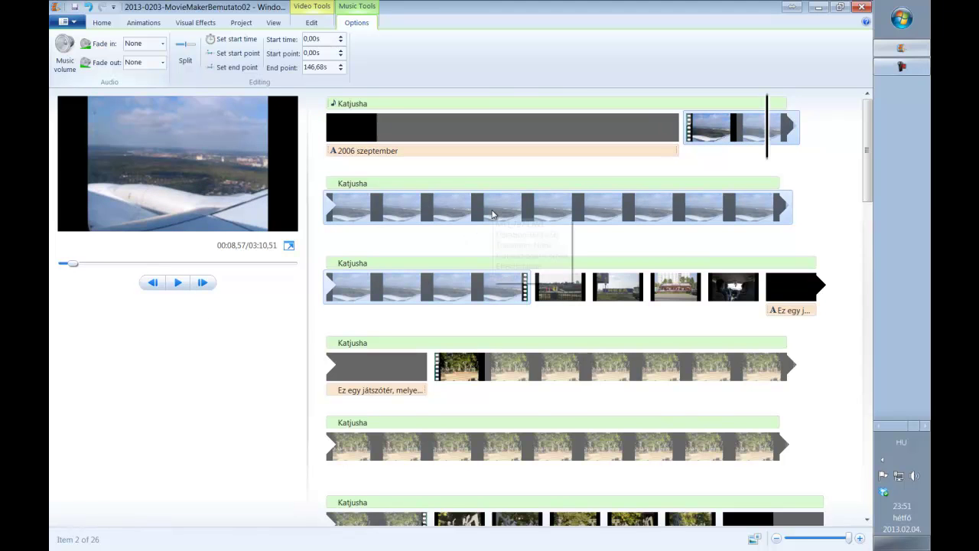
Split the Katjusha music at 7.00 seconds, where the opening title ends and the airplane clip begins
mouse_move(601, 220)
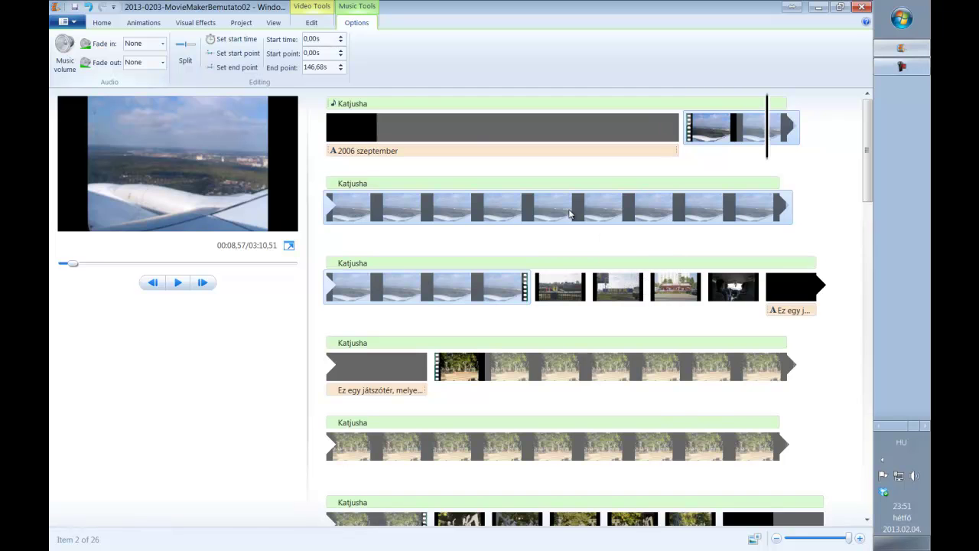
mouse_move(359, 130)
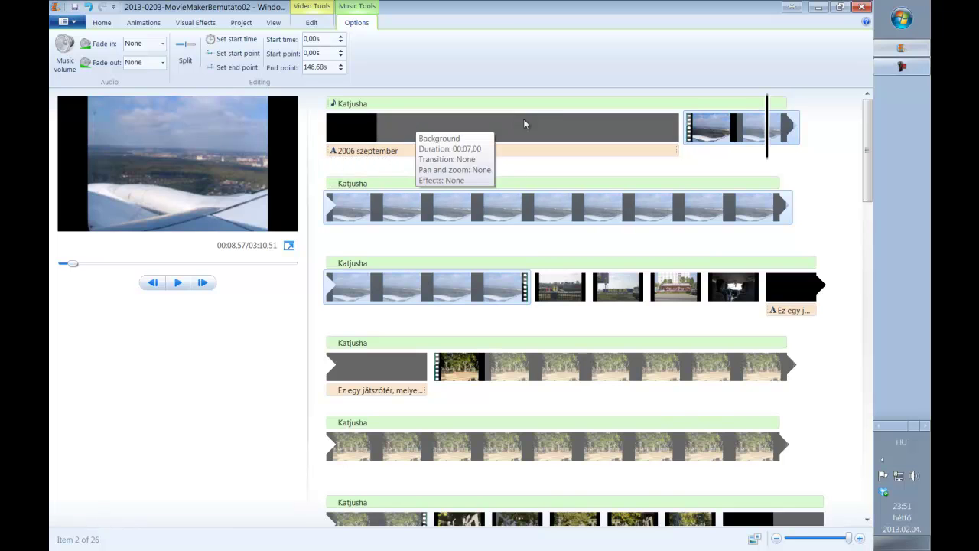
mouse_move(689, 136)
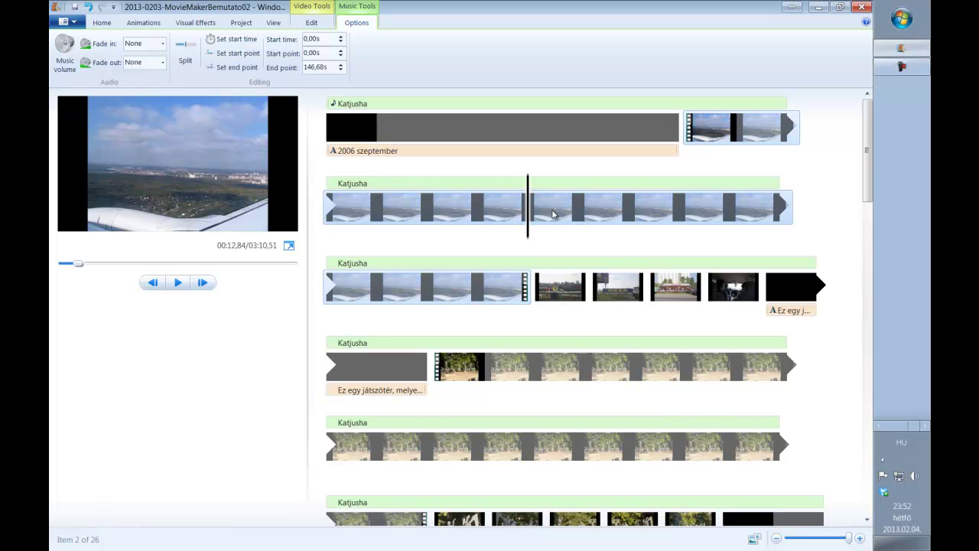
left_click(629, 127)
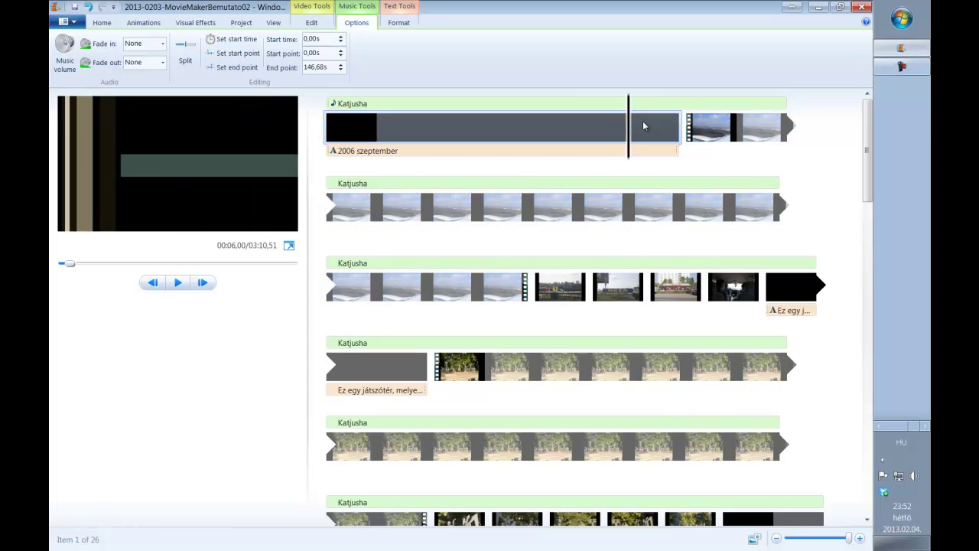
left_click_drag(628, 130, 687, 129)
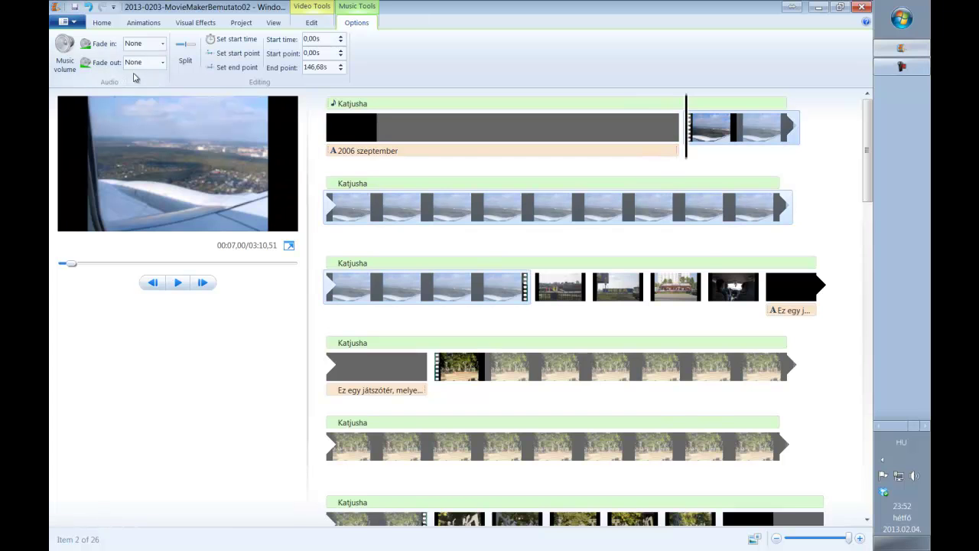
left_click(185, 52)
Raise the music volume to the maximum for the first Katjusha section, under the opening title
left_click(428, 153)
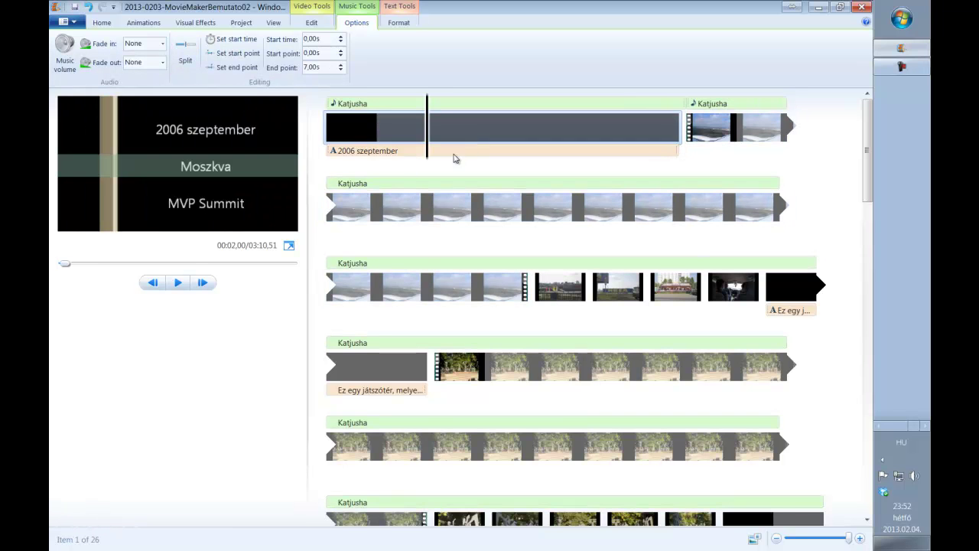
left_click(65, 63)
left_click_drag(99, 85, 116, 85)
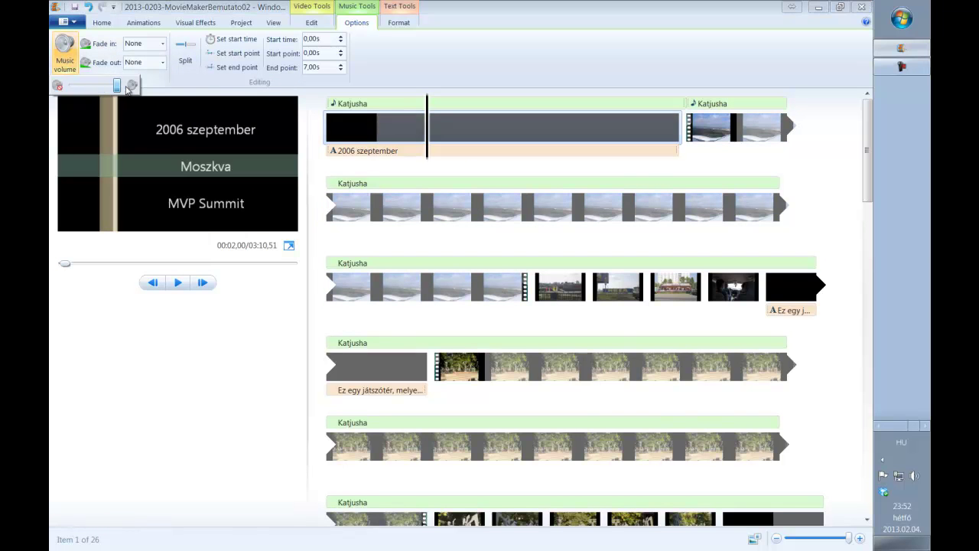
Check the music volume of the second Katjusha section, which runs under the airplane clip
left_click(477, 207)
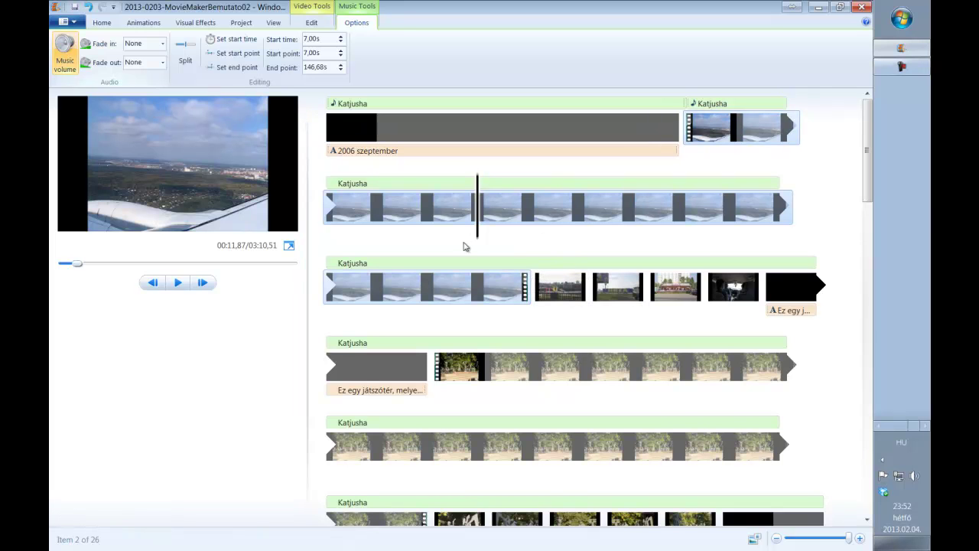
left_click(65, 63)
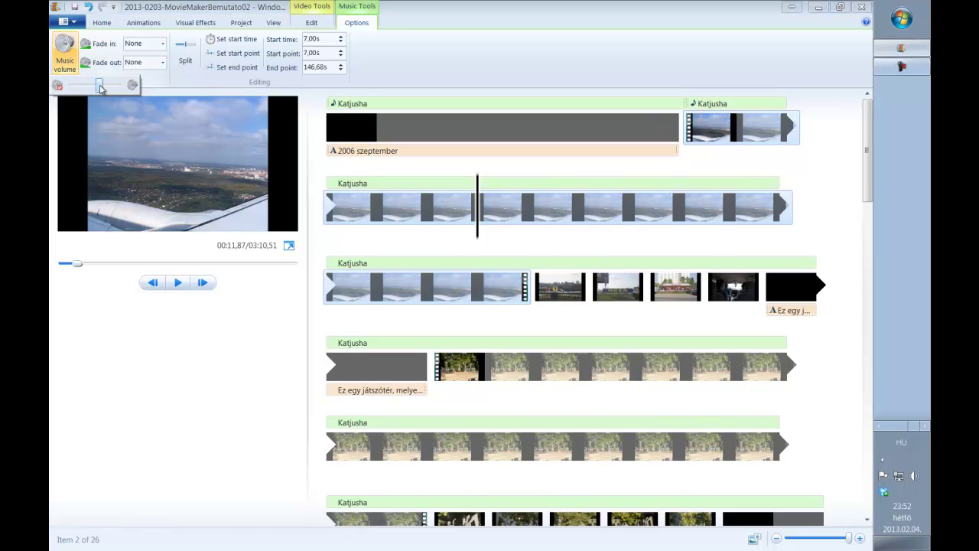
left_click(406, 188)
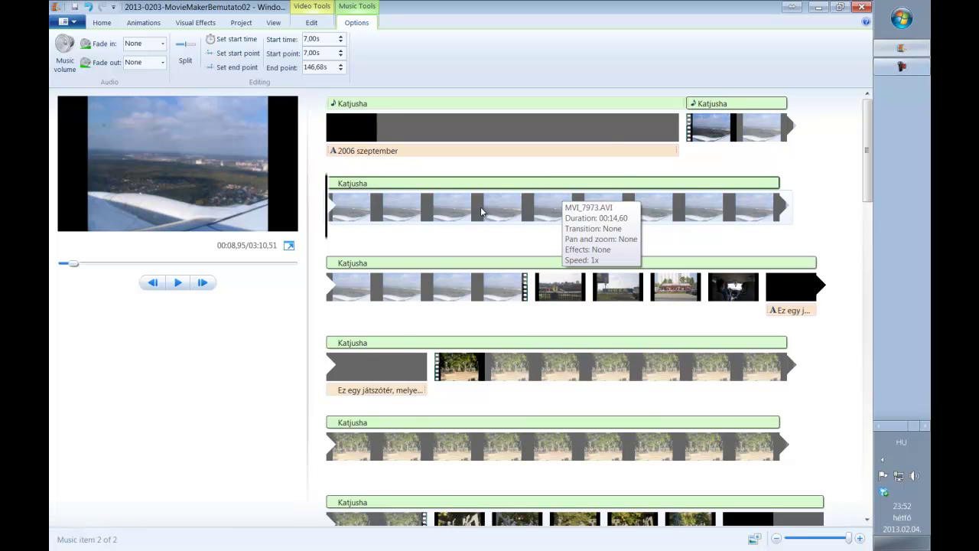
Lower the airplane clip's own video volume to a little over half
left_click(310, 24)
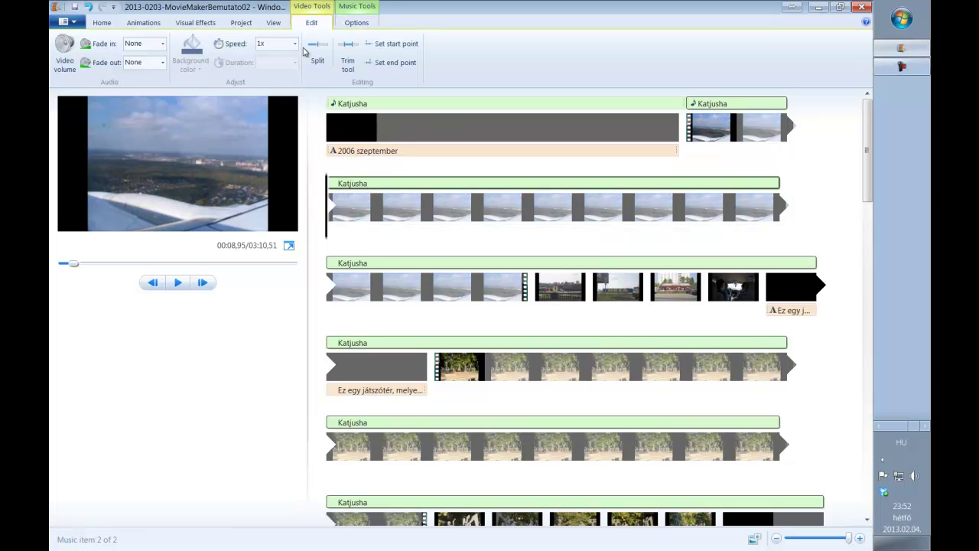
left_click(65, 52)
left_click_drag(117, 87, 98, 86)
left_click(579, 227)
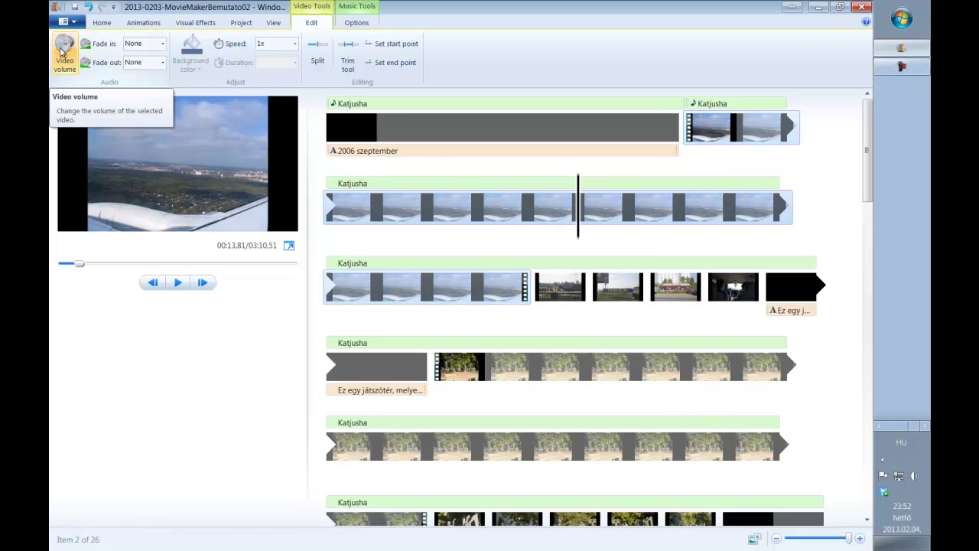
left_click(358, 23)
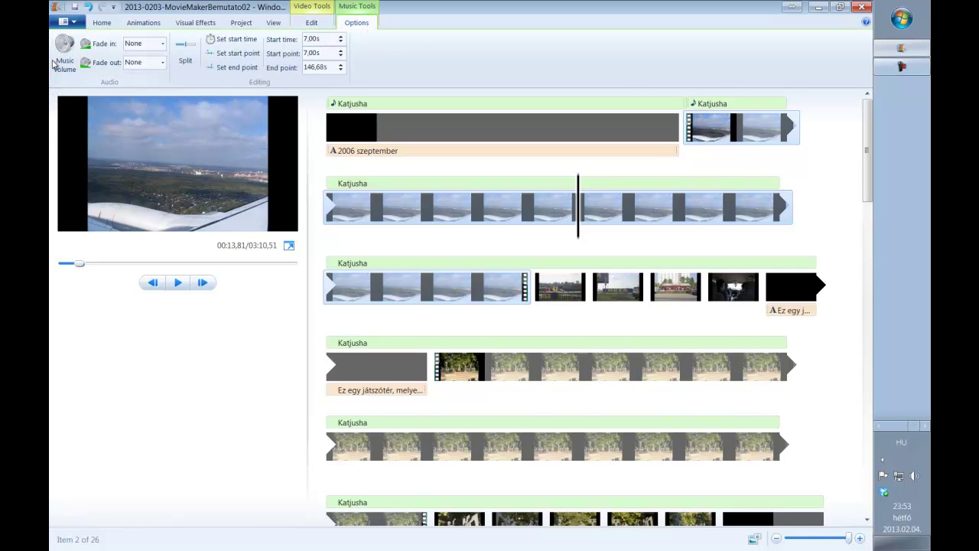
left_click(326, 20)
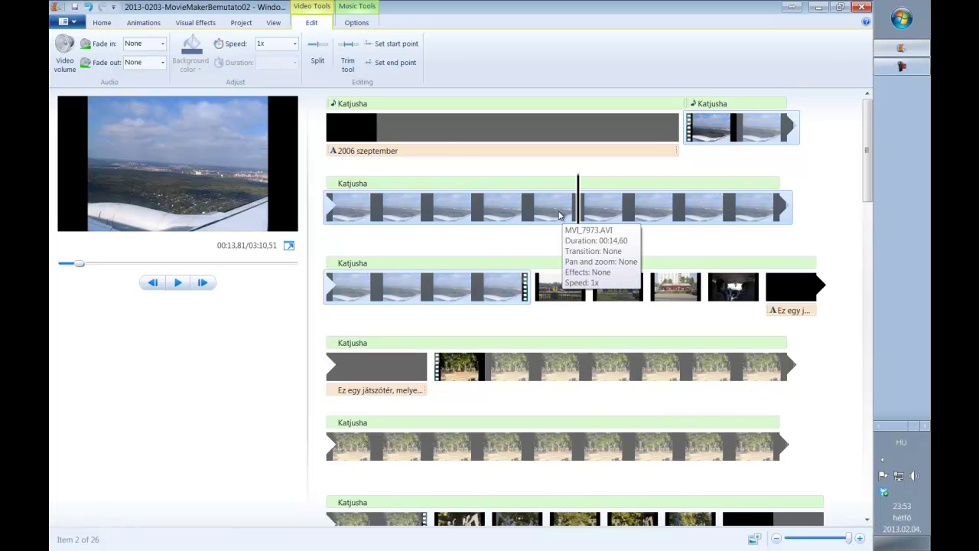
left_click(488, 220)
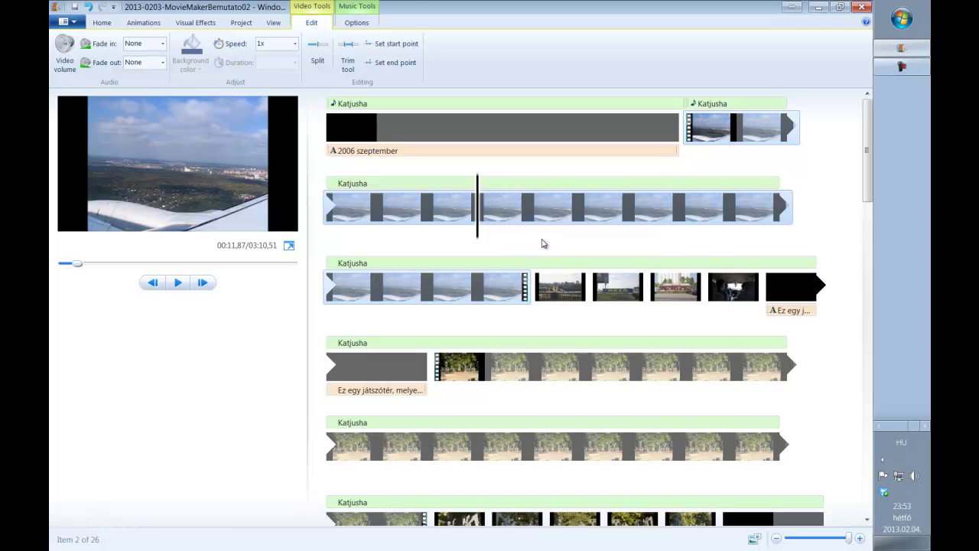
left_click(619, 135)
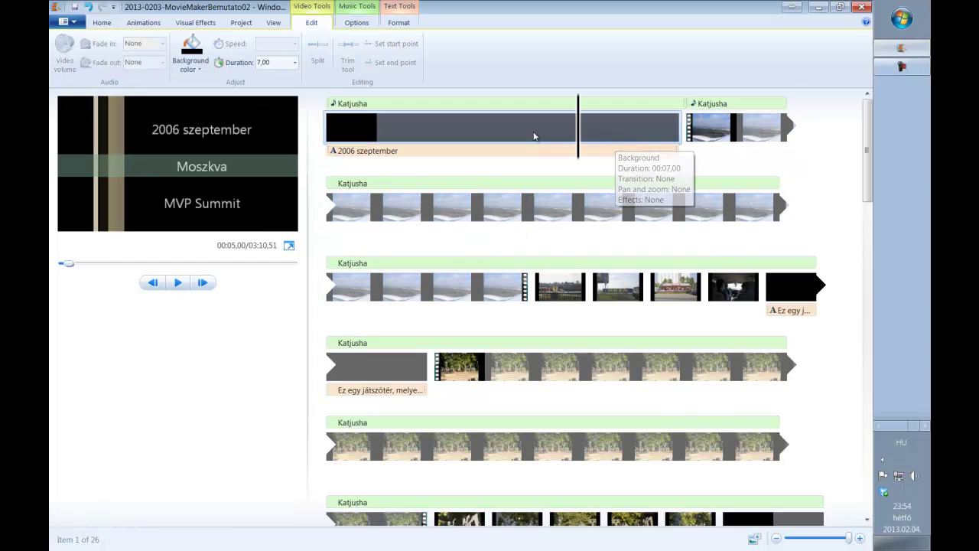
left_click(628, 207)
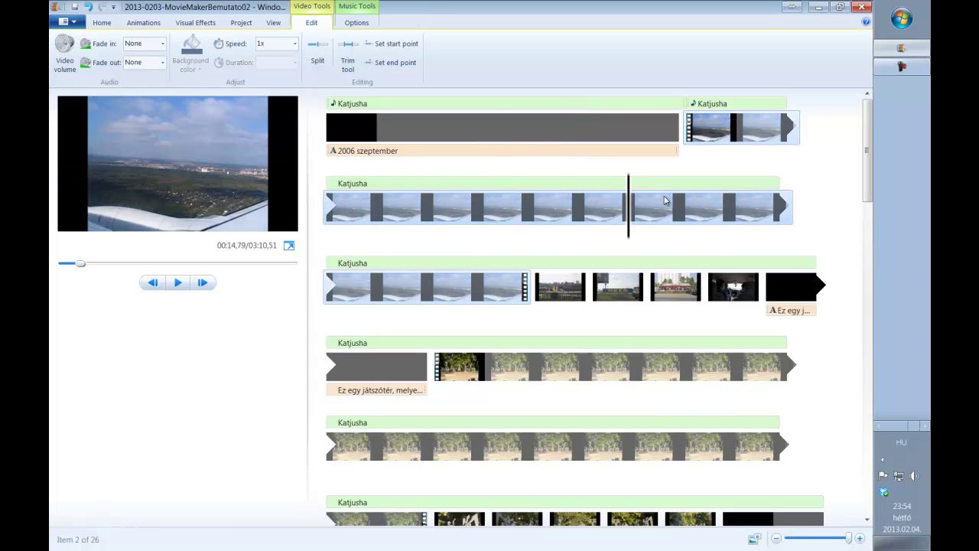
Play the movie from the opening title and pause in the airplane clip at about 9.50 seconds
left_click(448, 150)
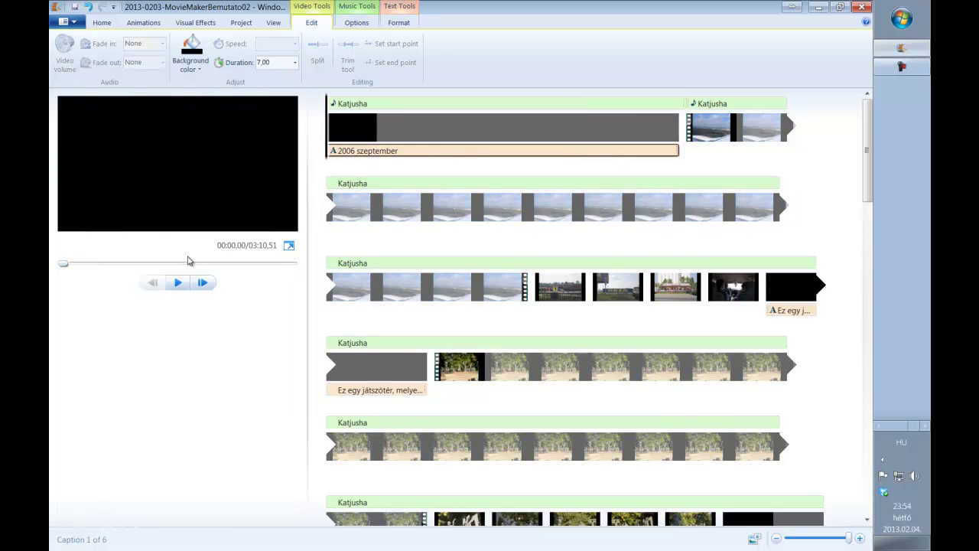
left_click(476, 140)
left_click(179, 284)
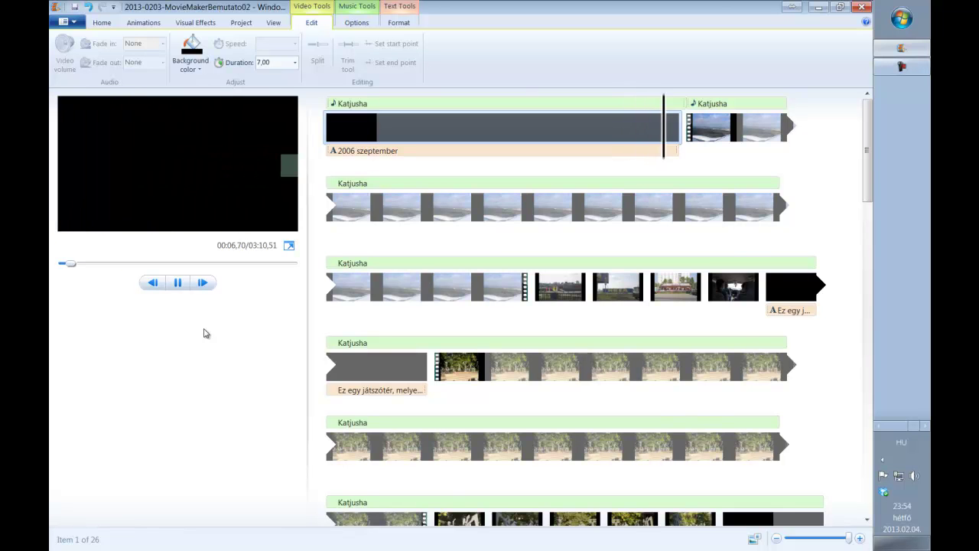
left_click(179, 284)
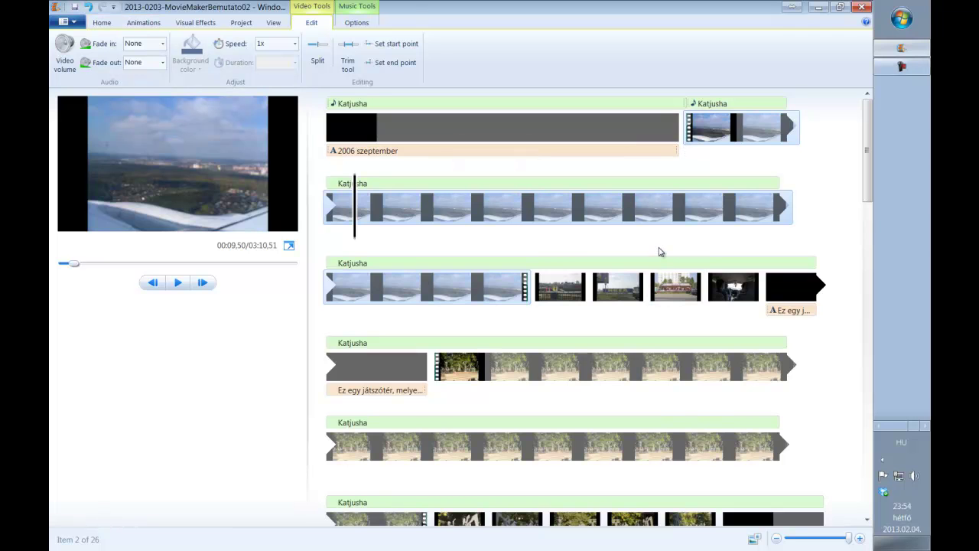
Set a Fast fade-out on the first Katjusha section, under the opening title
left_click(581, 144)
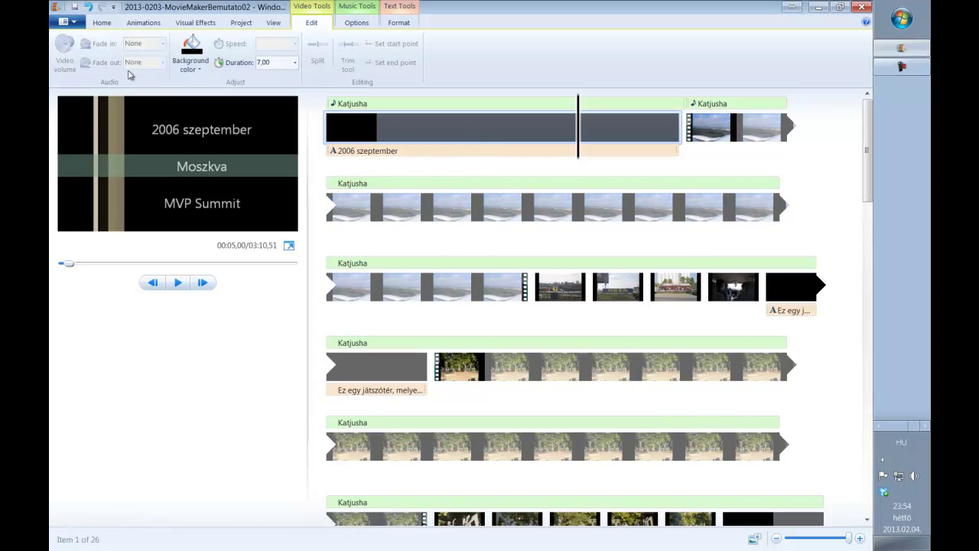
left_click(356, 22)
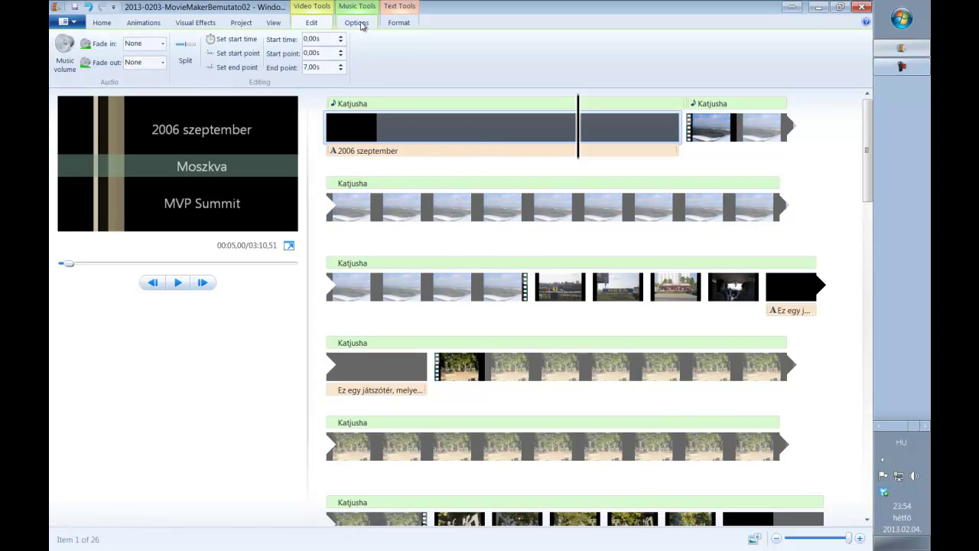
left_click(163, 62)
left_click(141, 112)
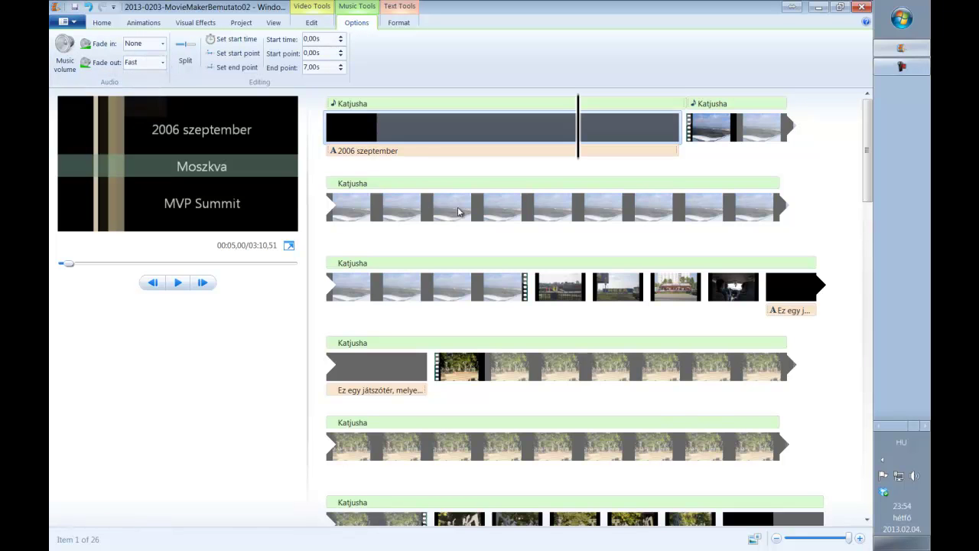
Set a Fast fade-in on the second Katjusha section, which starts with the airplane clip
left_click(616, 212)
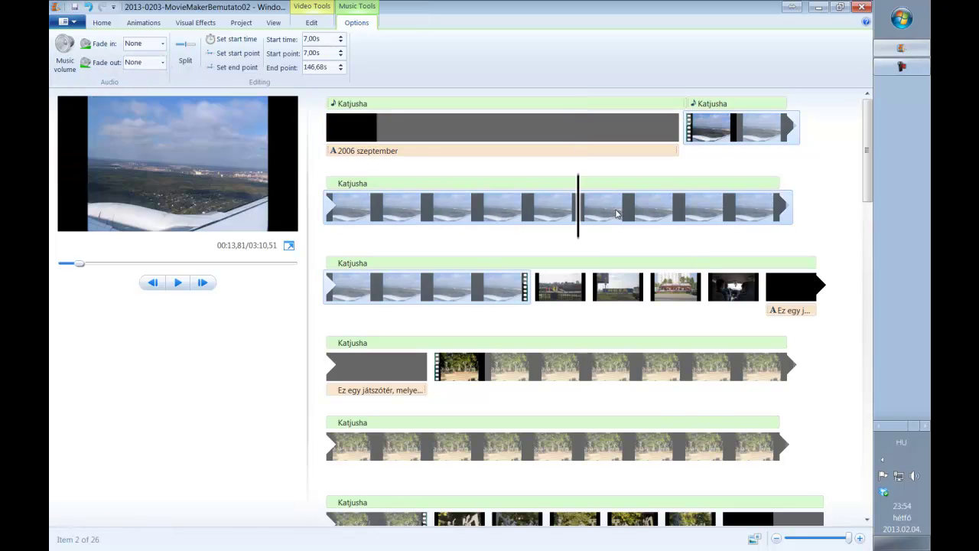
left_click(161, 48)
left_click(135, 90)
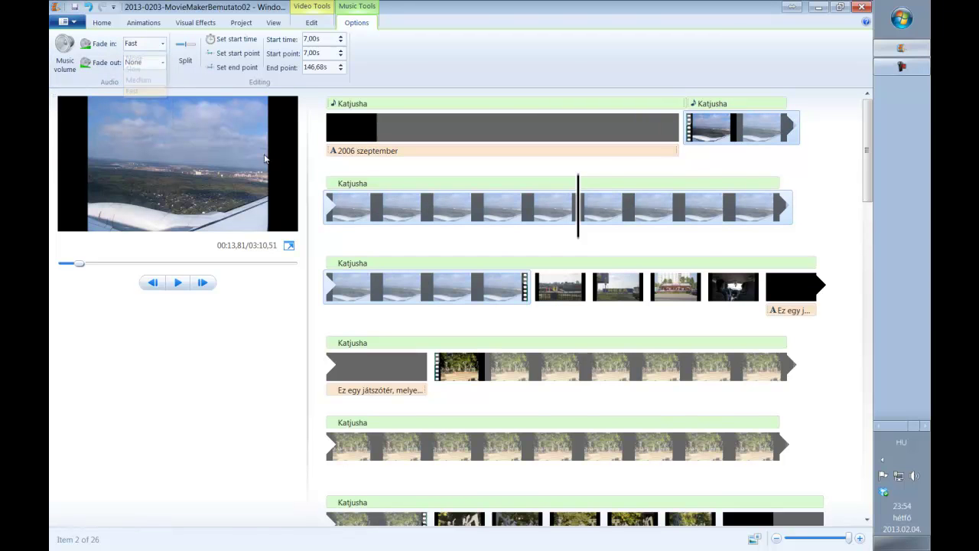
Play the music transition from the opening title into the airplane clip, and pause the playback
left_click(488, 153)
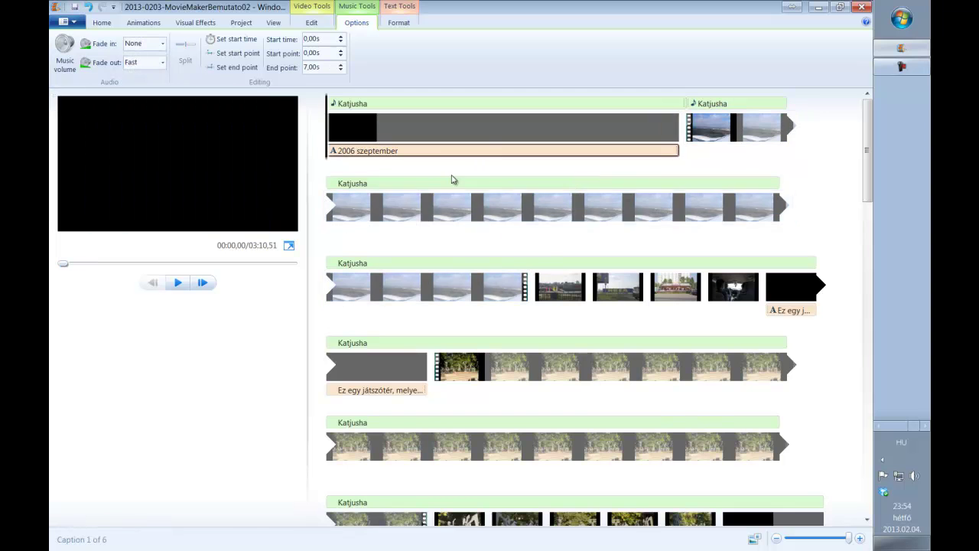
left_click(528, 127)
left_click(179, 283)
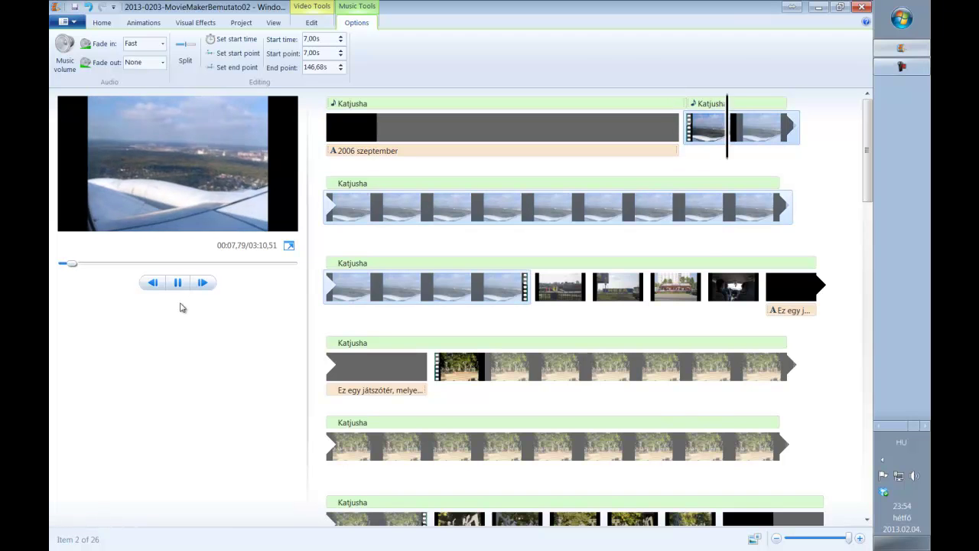
left_click(177, 282)
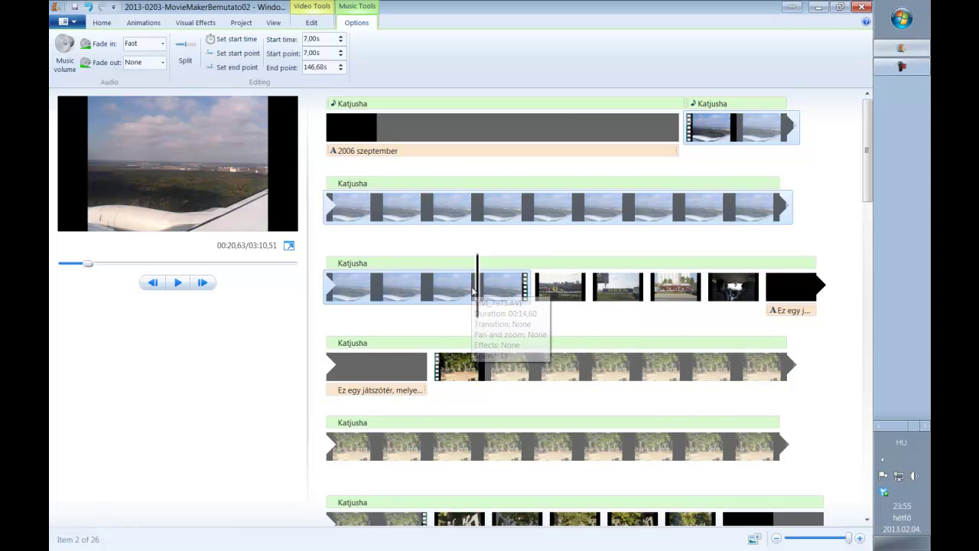
Split the Katjusha music at 21.60 seconds, where the airplane clip ends and the first photo begins
left_click_drag(477, 290, 535, 291)
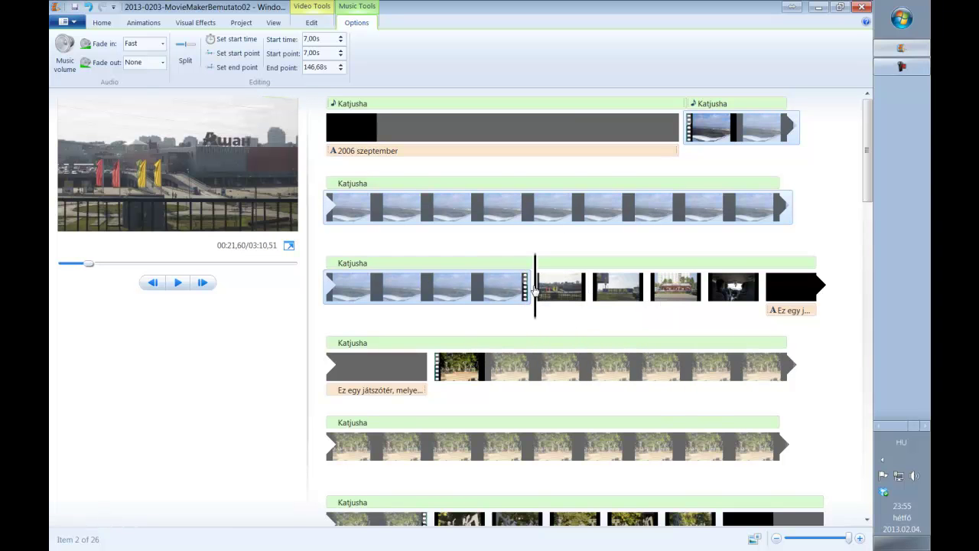
left_click(537, 289)
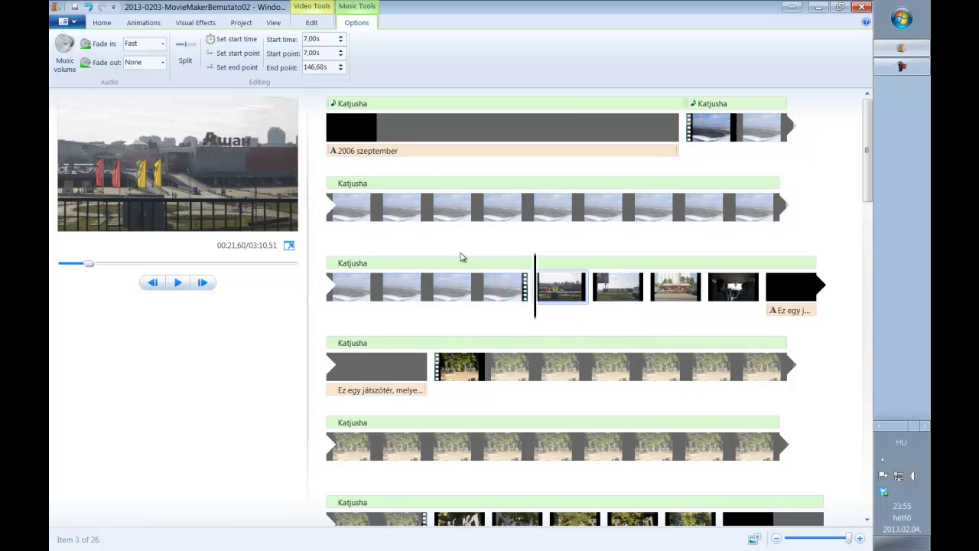
left_click(190, 58)
Move the third Katjusha section to the start of the playground statue video, at about 28.72 seconds
left_click_drag(559, 265, 482, 368)
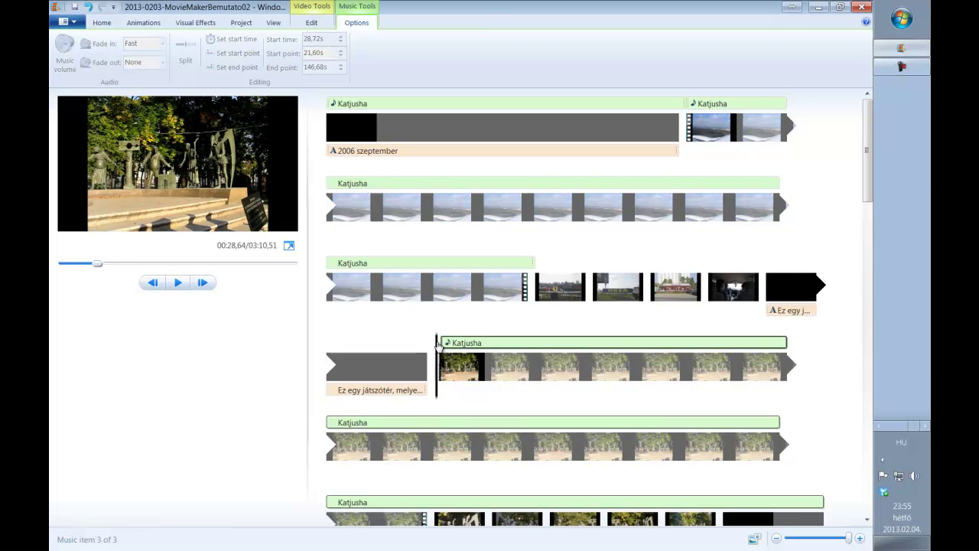
left_click(459, 366)
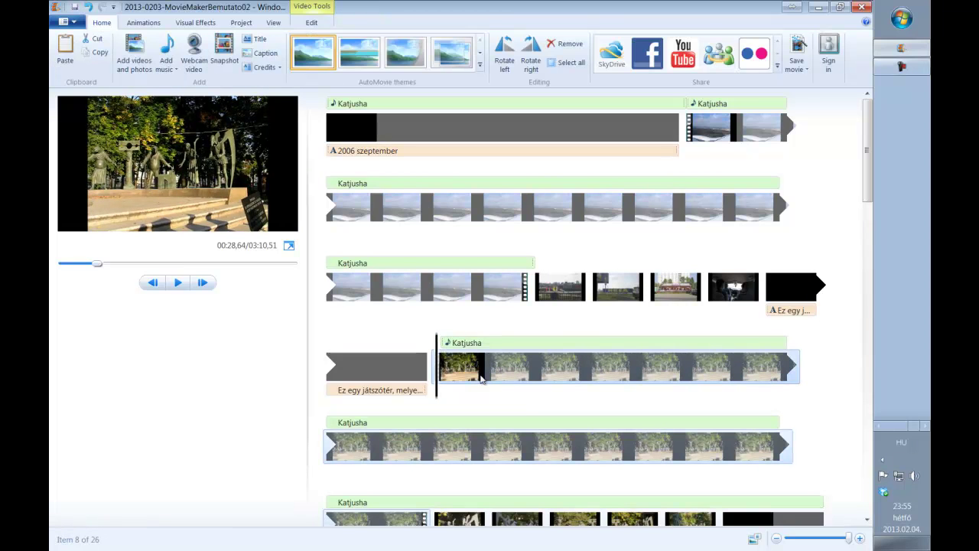
left_click(542, 283)
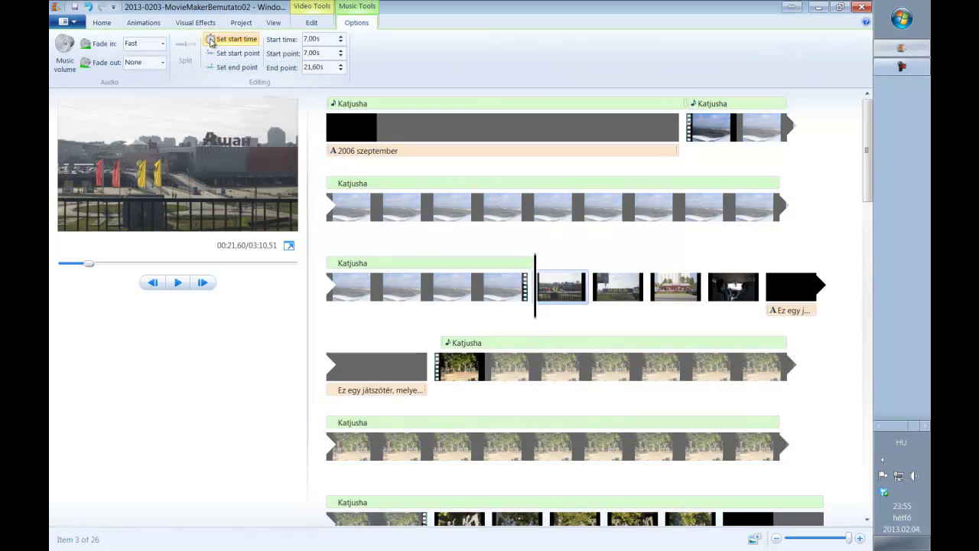
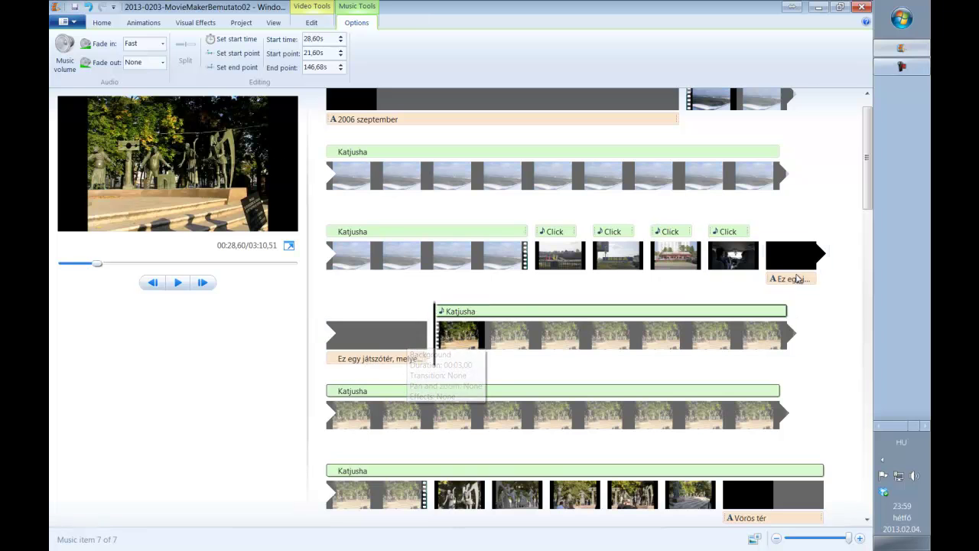
Play from the end of the airplane clip through the photos with Click sounds, and pause at about 28.39 seconds
left_click(378, 336)
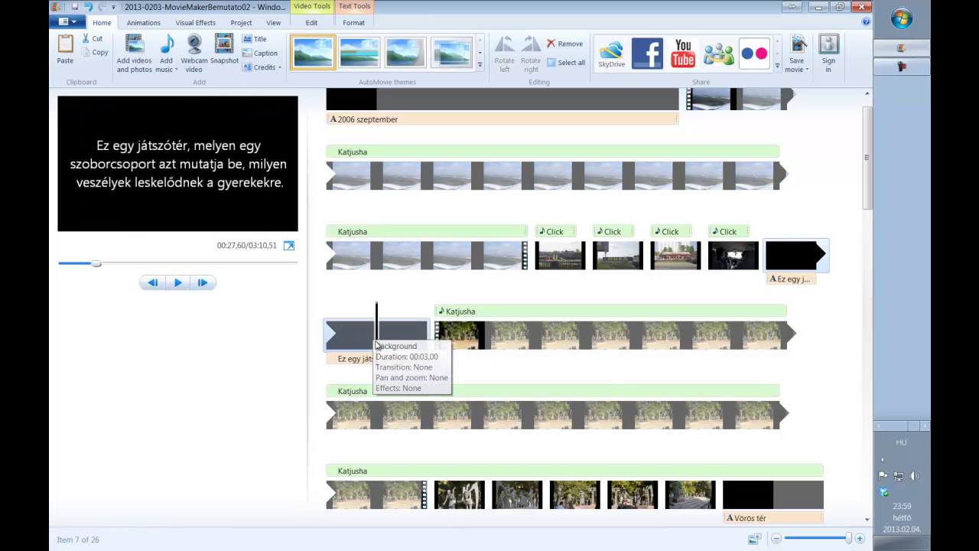
scroll(442, 286, "down", 1)
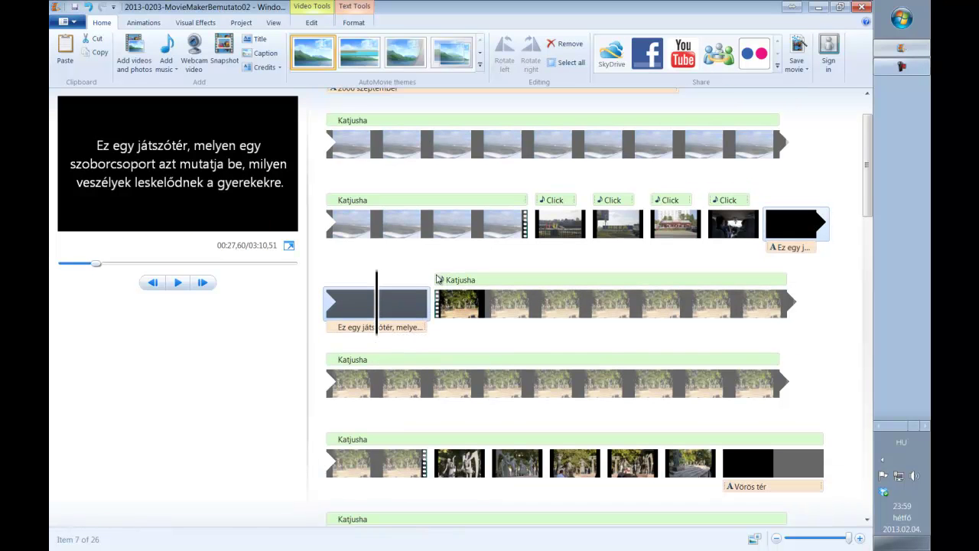
left_click(427, 225)
left_click(180, 283)
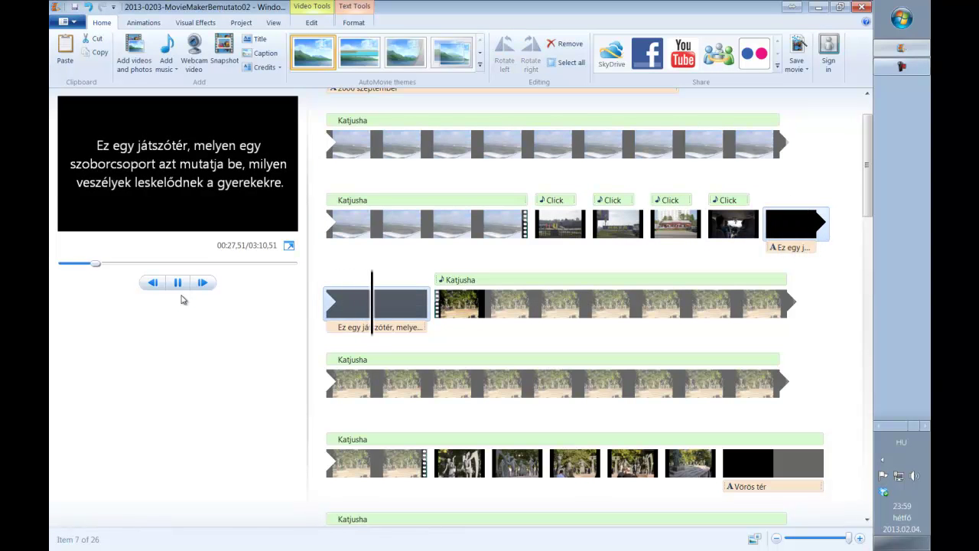
key("space")
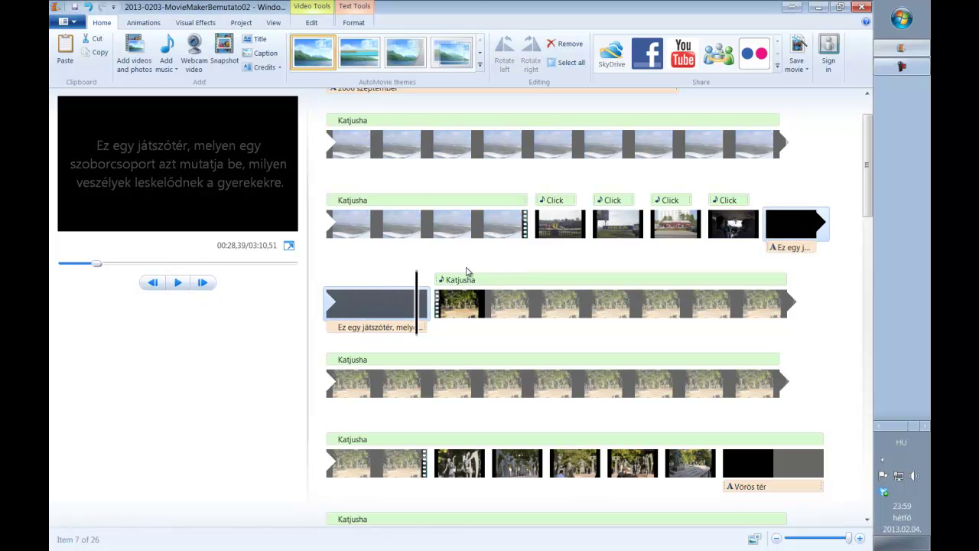
Set a Fast fade-out on the second Katjusha section, under the airplane clip
left_click(447, 235)
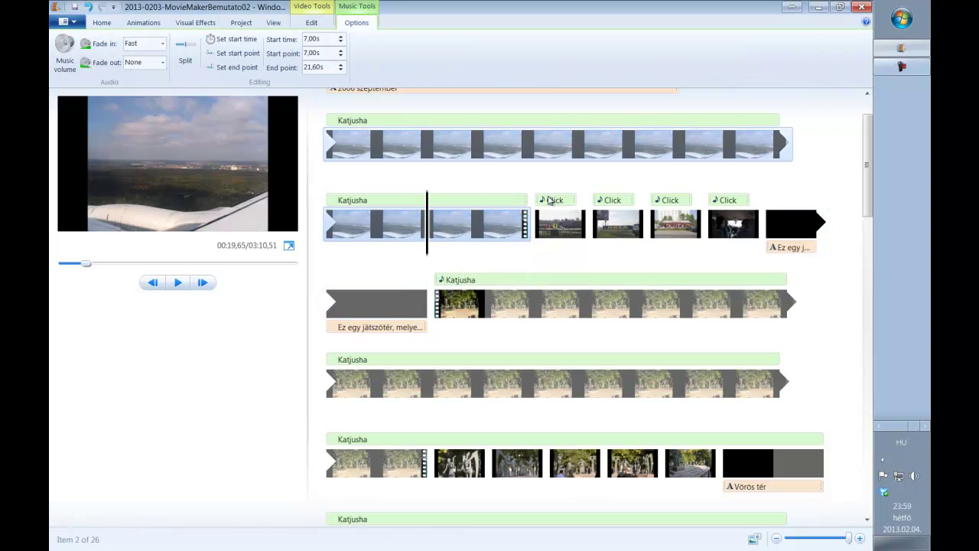
left_click(162, 66)
left_click(151, 112)
Set a Fast fade-out on the airplane clip's own sound and play the transition into the photos
left_click(313, 22)
left_click(163, 64)
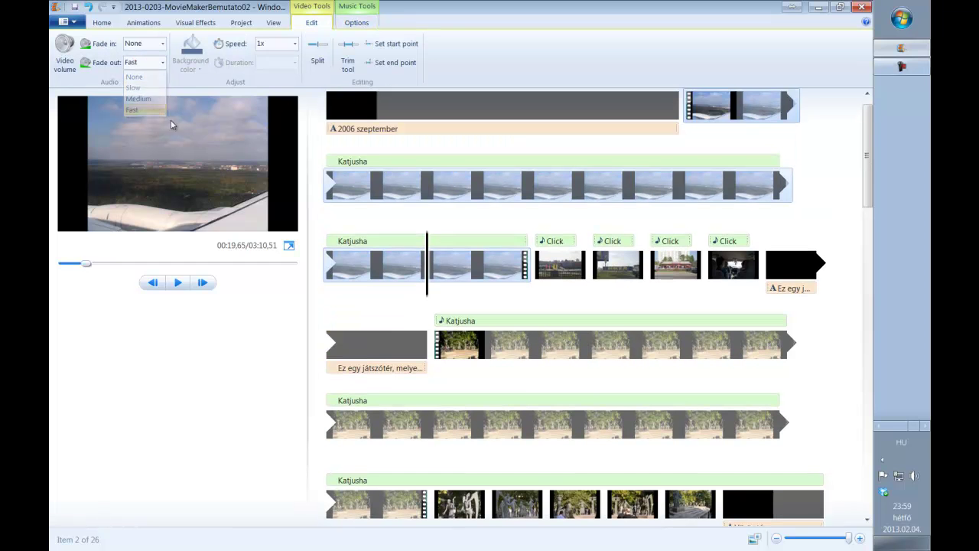
left_click(148, 110)
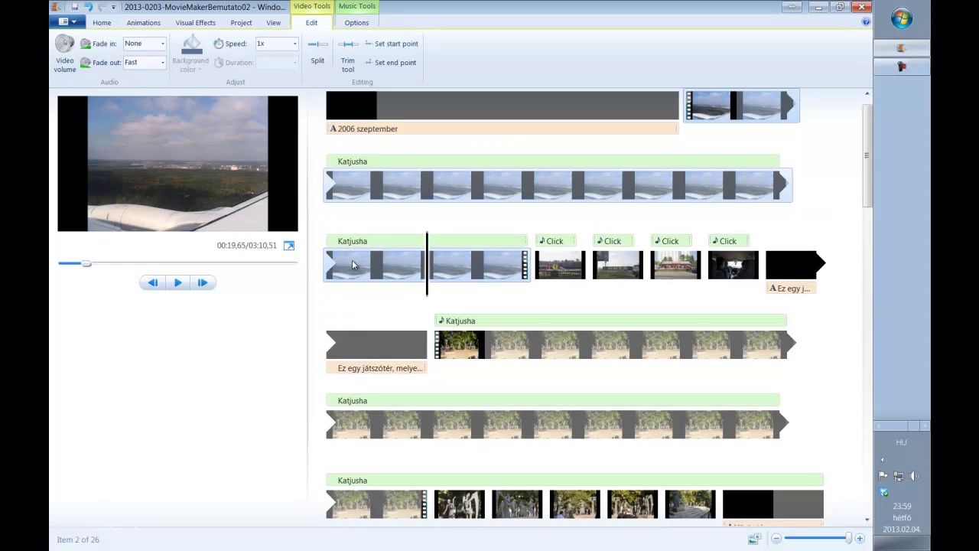
left_click(178, 283)
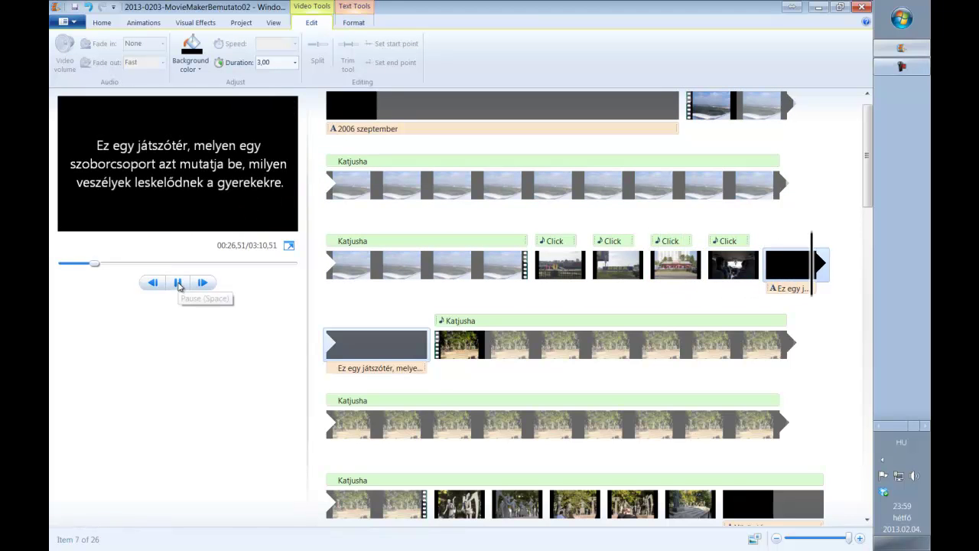
Stop playback and move the third Katjusha section to the start of the playground title, at 25.60 seconds
key("space")
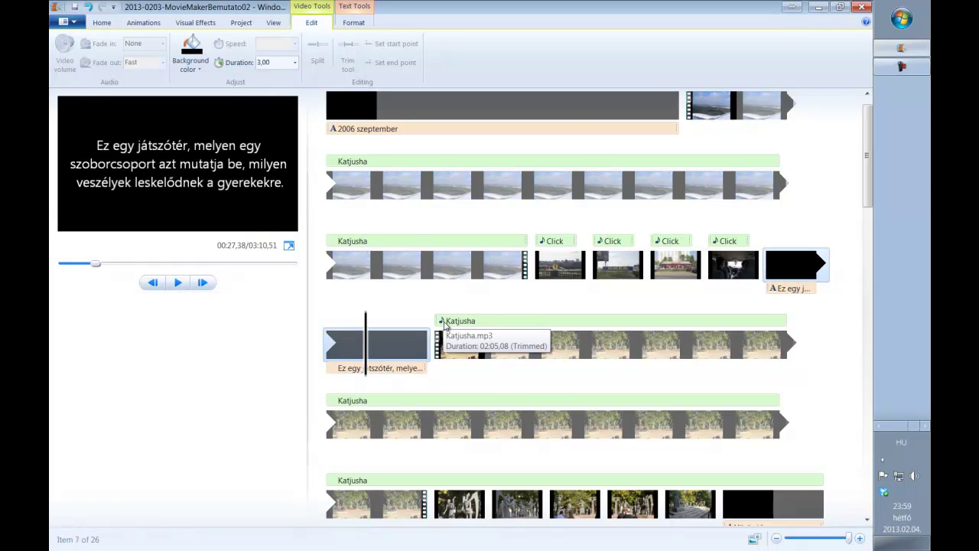
left_click_drag(443, 325, 771, 249)
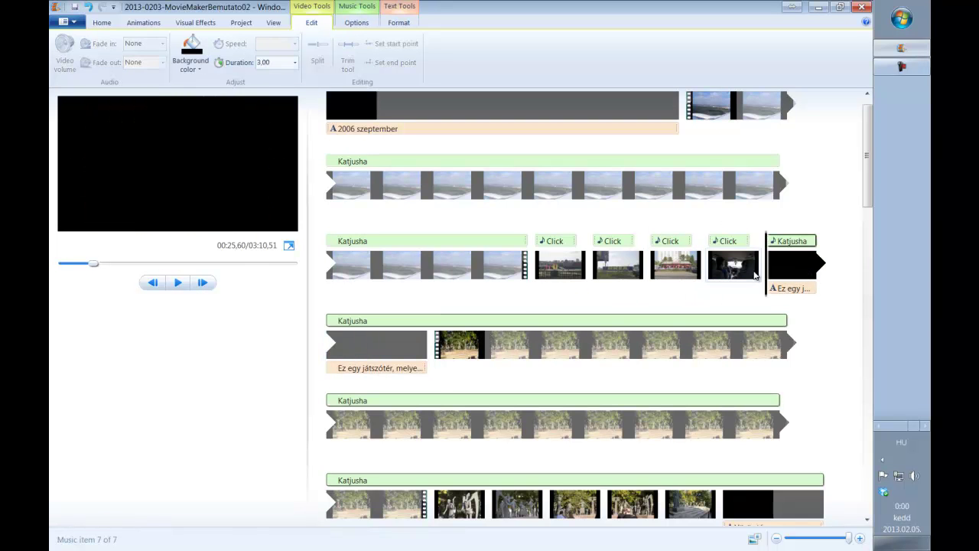
Set a Fast fade-in on the playground statue video's own sound
left_click(518, 354)
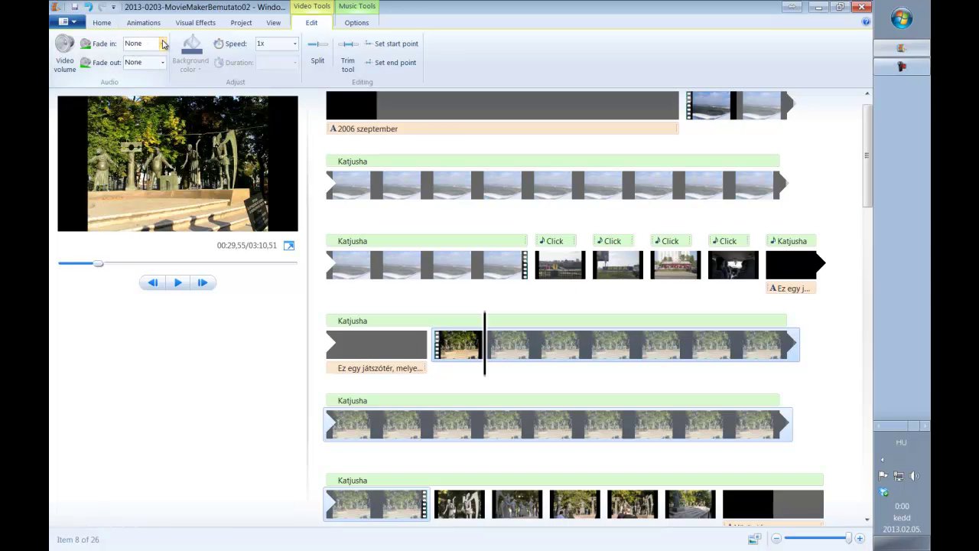
left_click(162, 44)
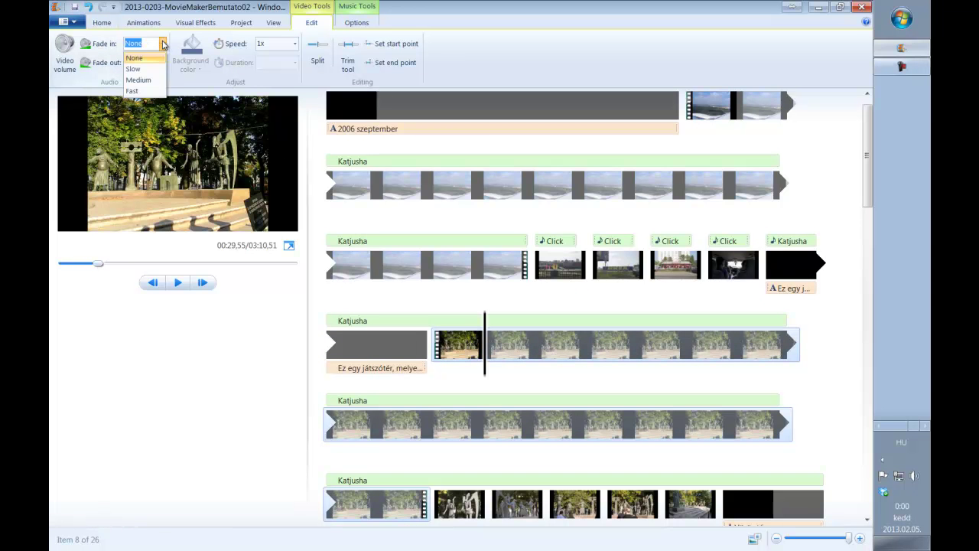
left_click(136, 90)
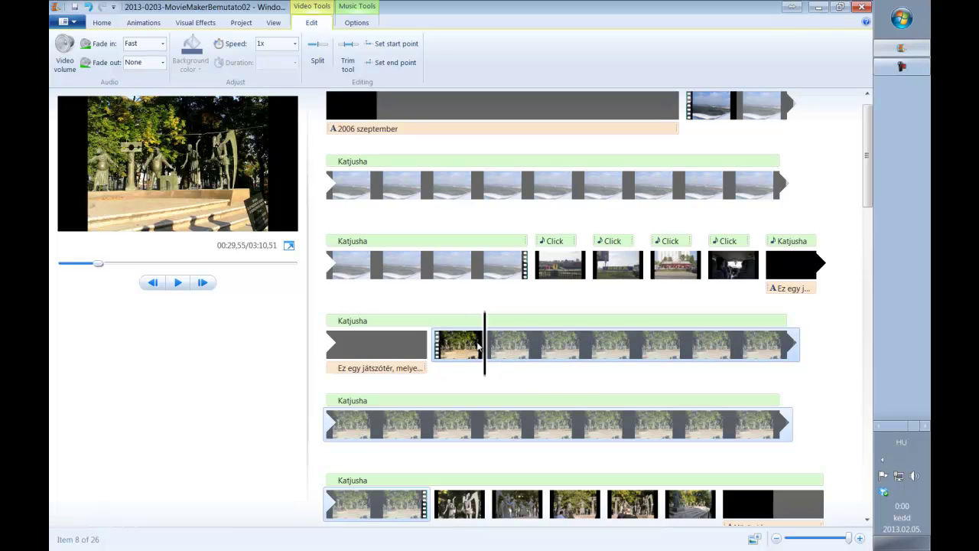
Lower the statue video's own volume to near the minimum and play it against the Katjusha music to check the balance
scroll(516, 327, "down", 1)
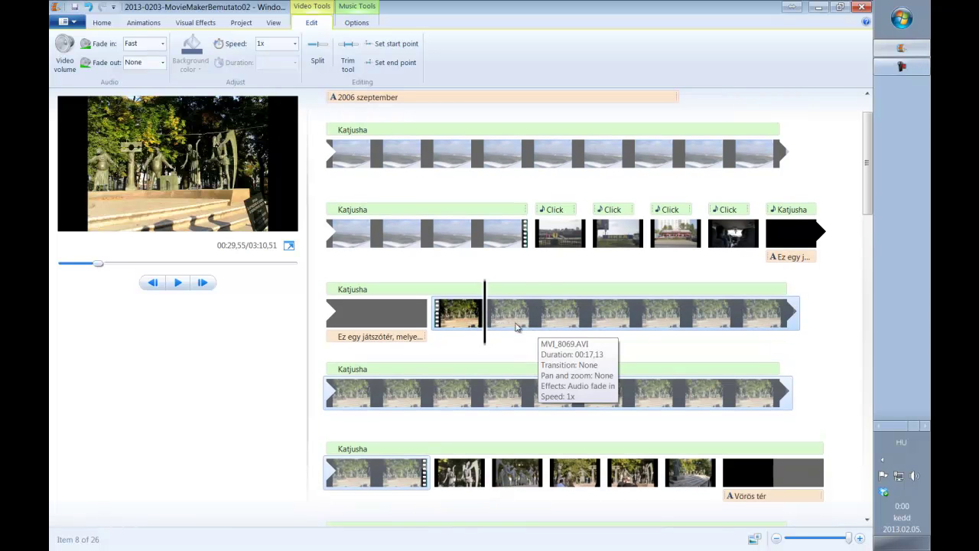
left_click(68, 67)
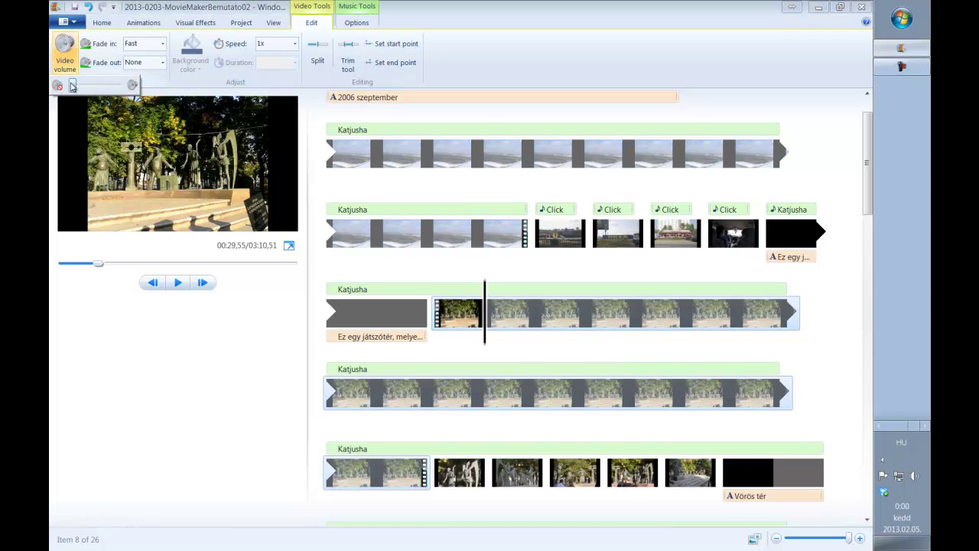
left_click(360, 22)
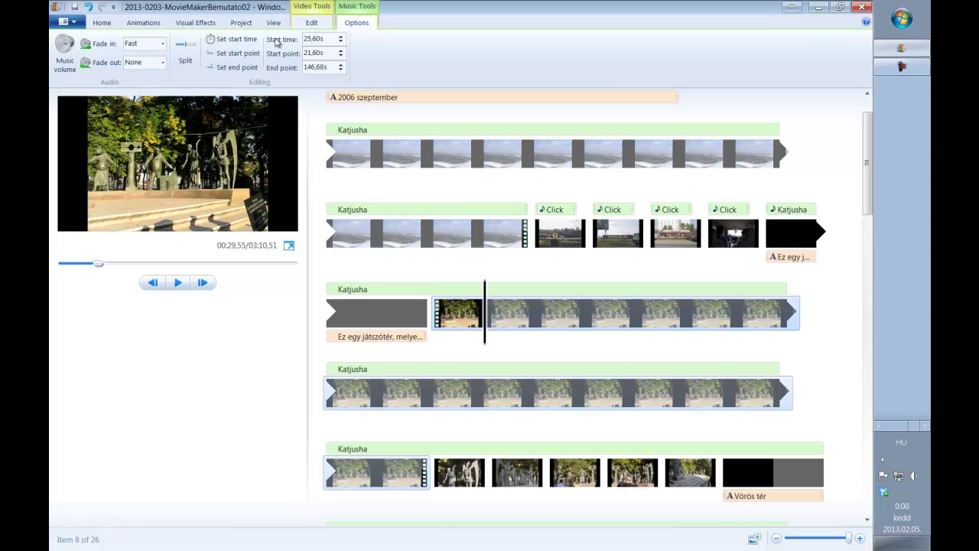
left_click(65, 50)
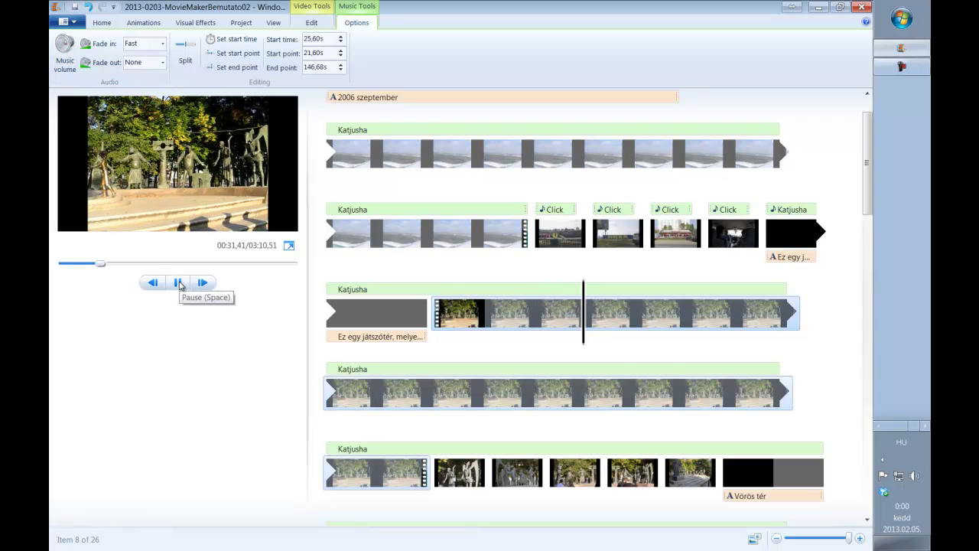
left_click(179, 284)
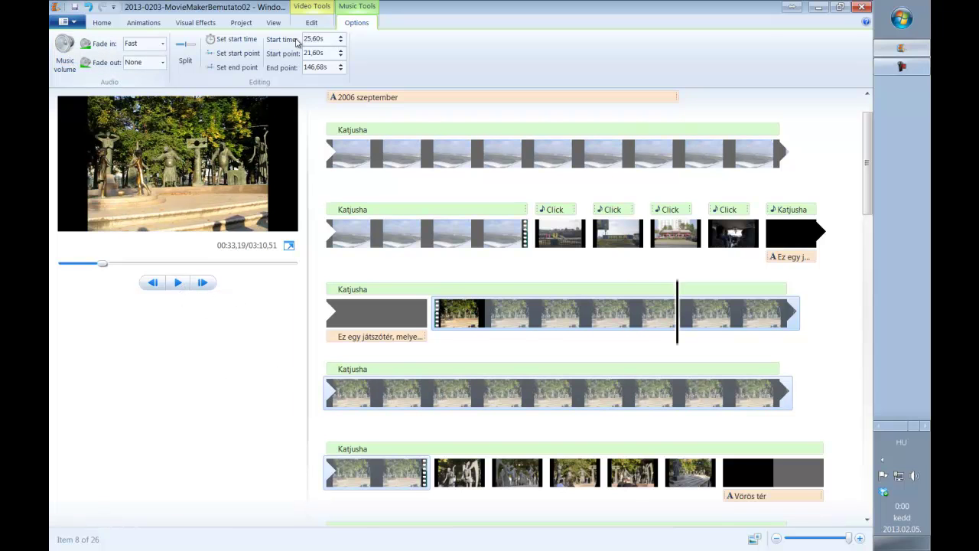
Set the third Katjusha section's volume slightly above the middle and the statue video's own volume just below the middle
left_click(65, 54)
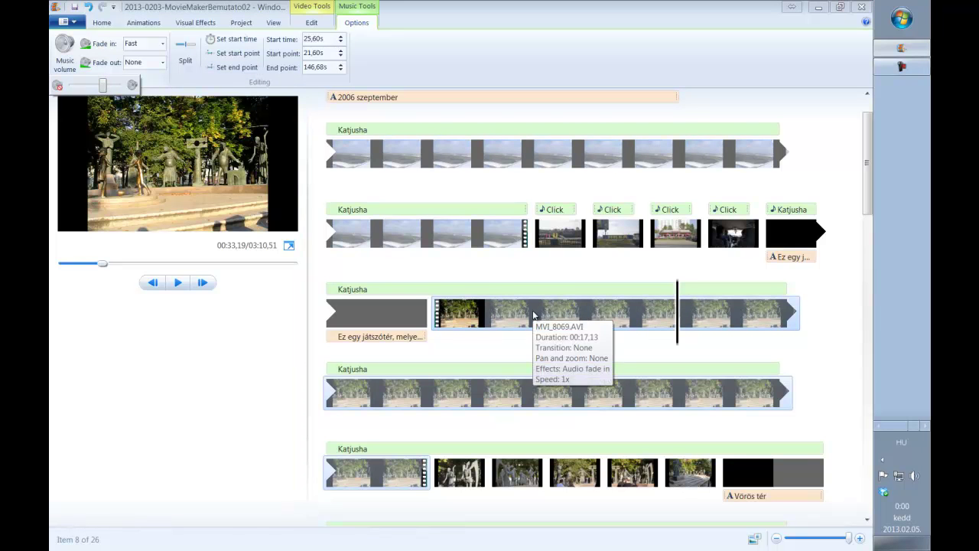
left_click(485, 312)
left_click(310, 23)
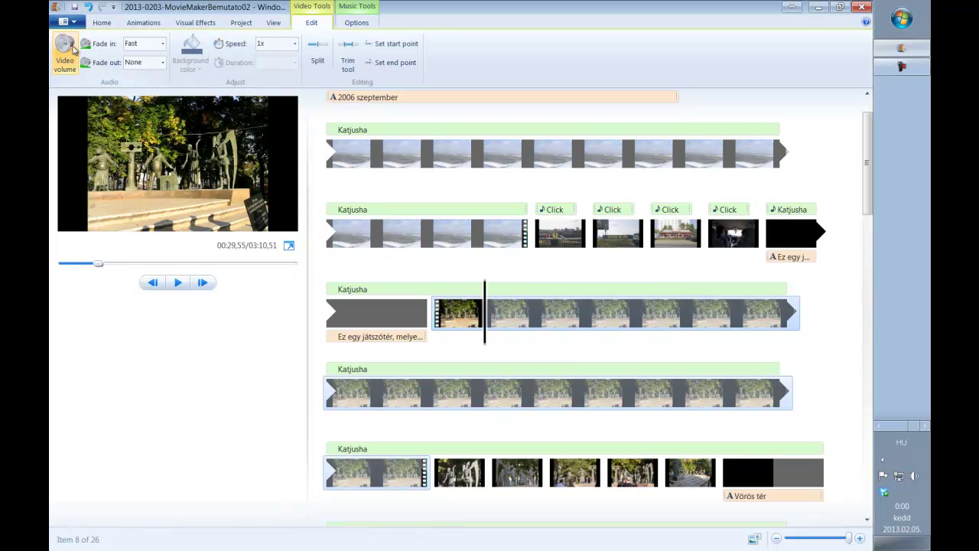
left_click(64, 52)
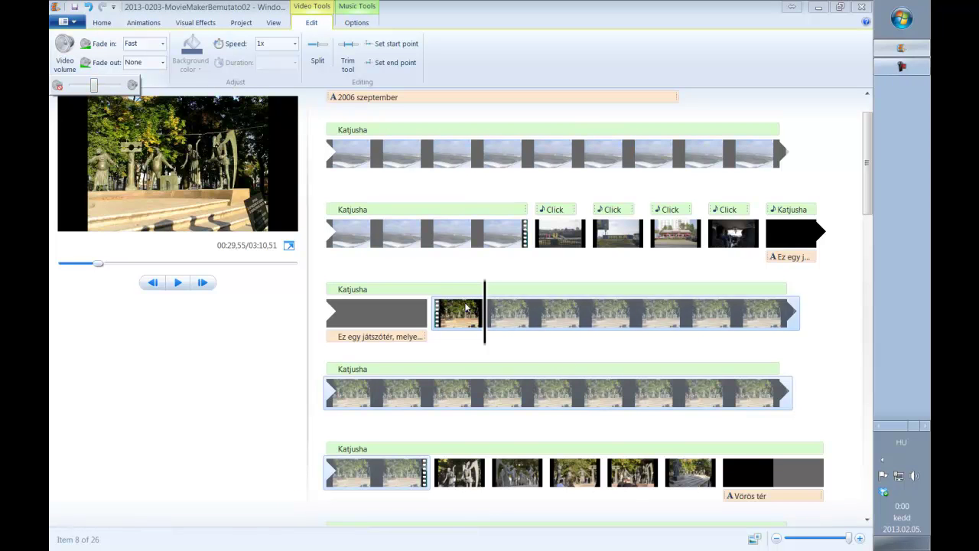
Play from the third Click photo, at 23.60 seconds, through the playground title into the statue video to check the sound balance
left_click(357, 23)
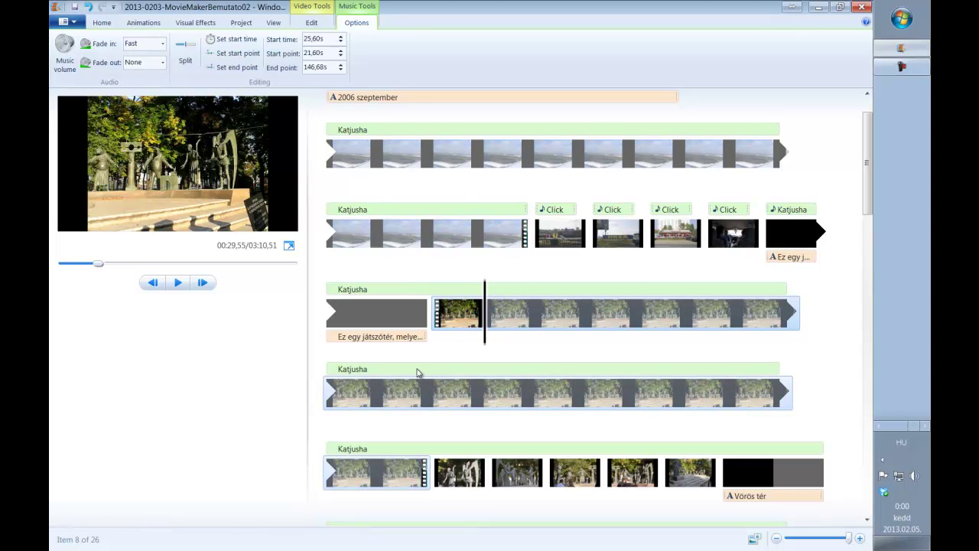
left_click(651, 233)
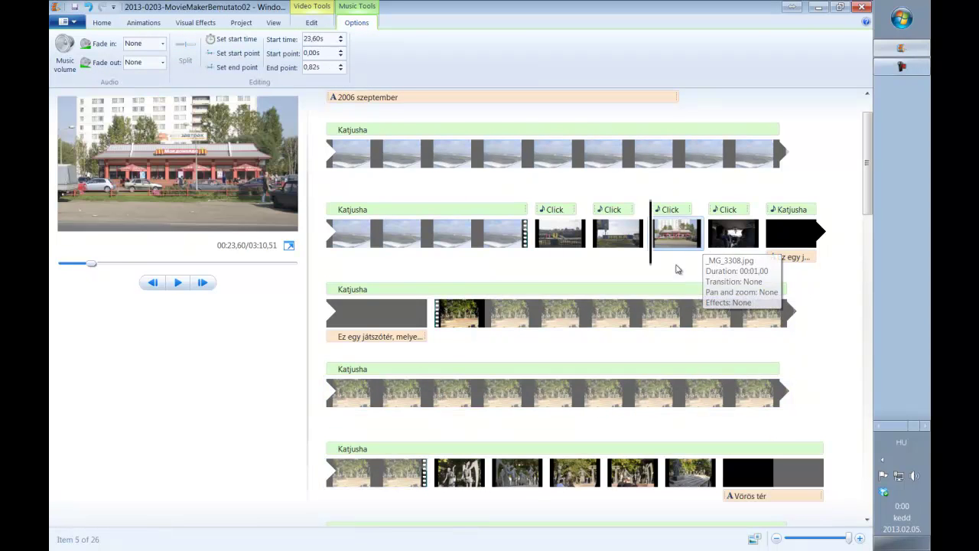
left_click(178, 282)
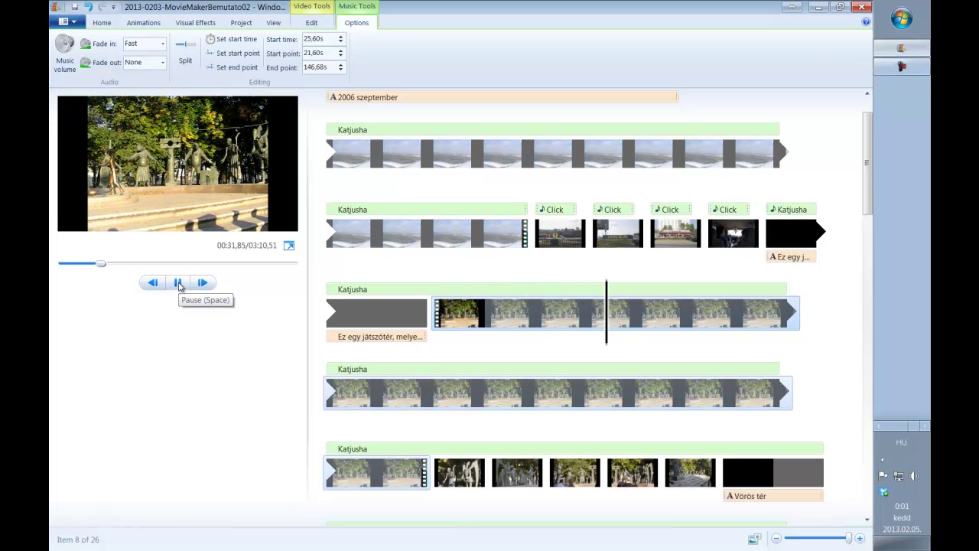
Split Katjusha at the end of the statue video, at 45.73 seconds, and move the remainder to the Kremlin video's start, at 53.79 seconds
scroll(451, 350, "down", 3)
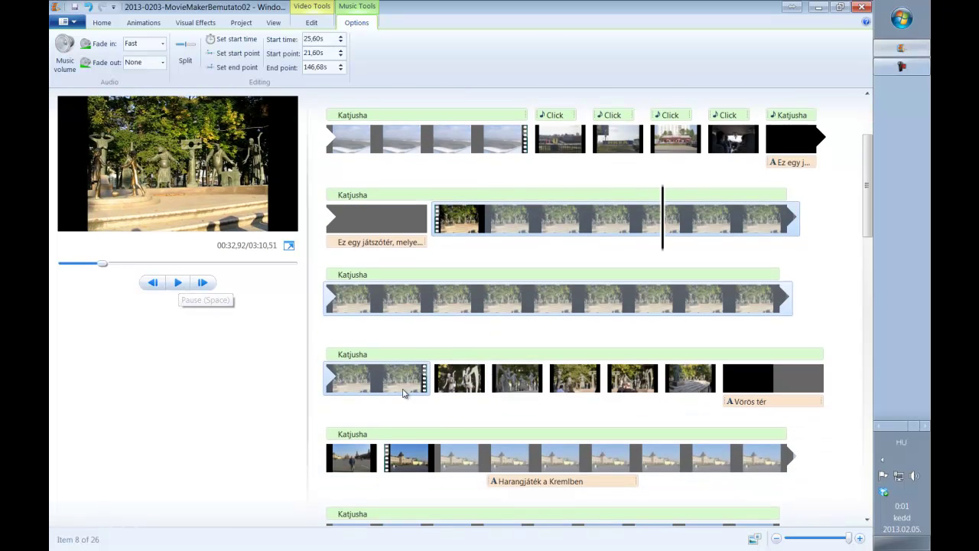
left_click(376, 391)
left_click_drag(376, 386, 429, 385)
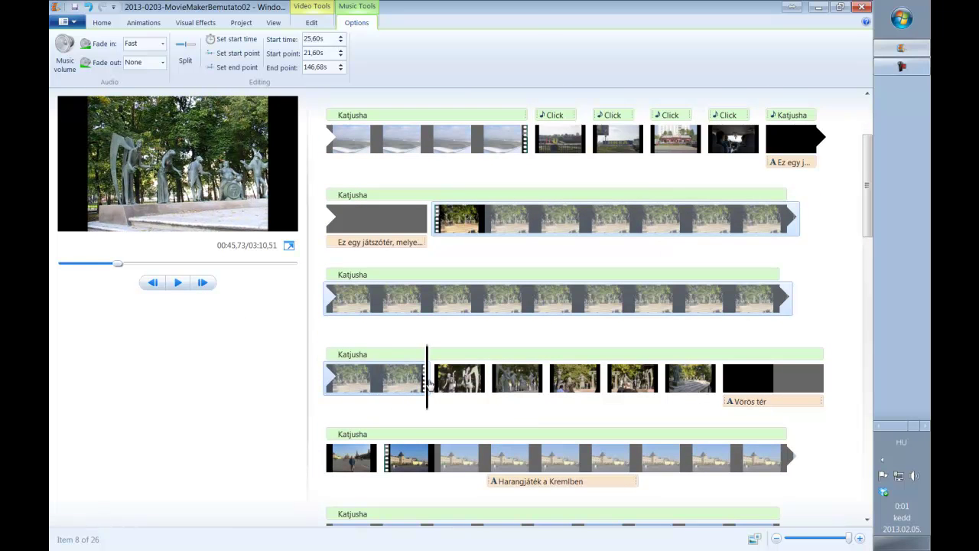
left_click(185, 53)
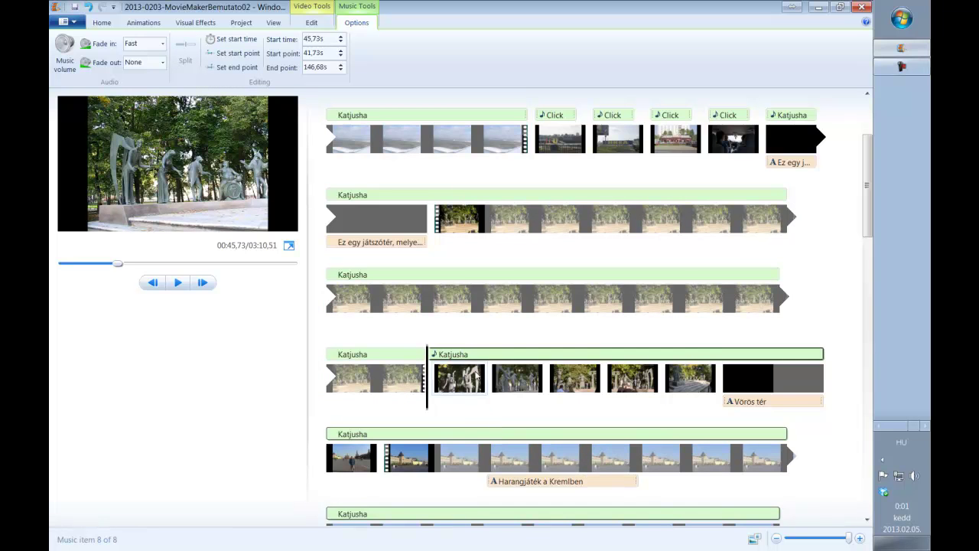
left_click_drag(468, 352, 394, 440)
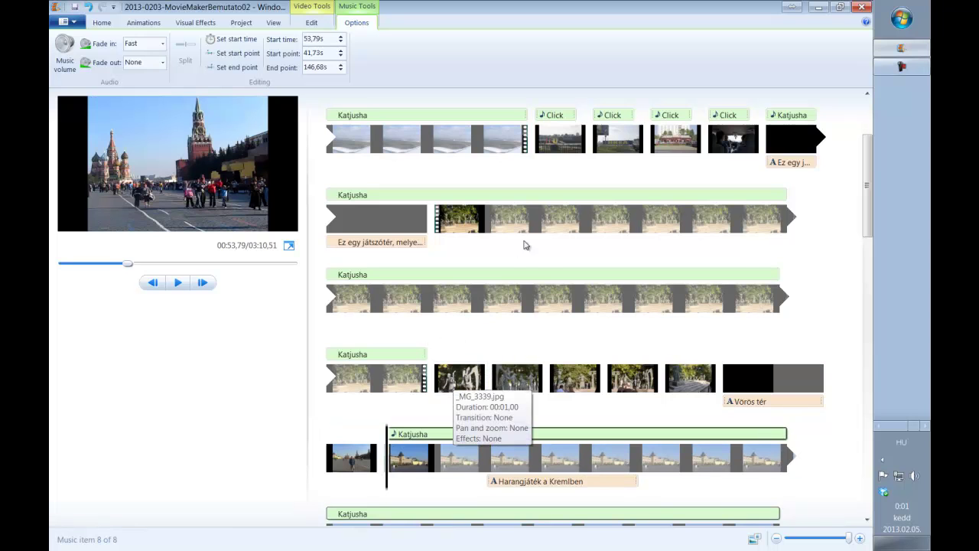
Copy the first Click sound and paste it at the first statue photo, at 45.73 seconds
left_click(558, 117)
right_click(557, 117)
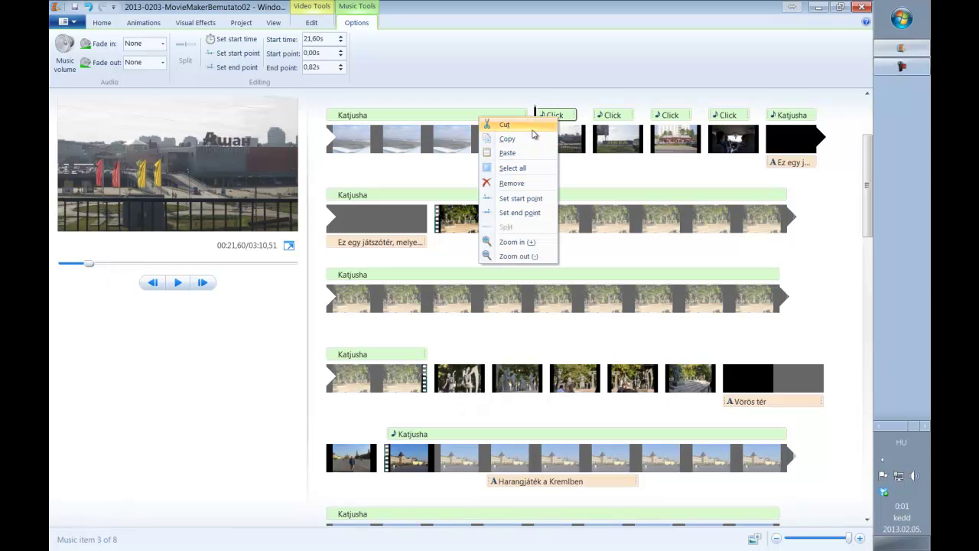
left_click(507, 139)
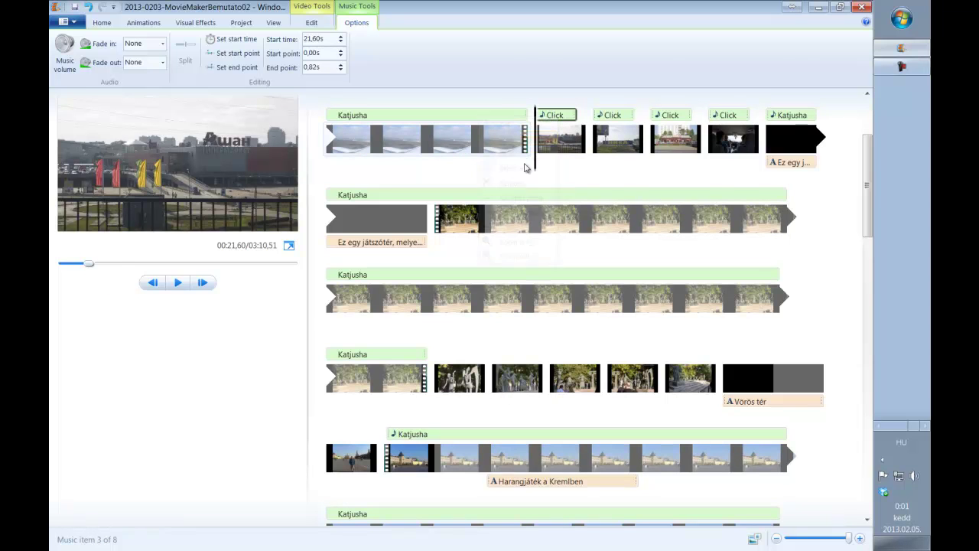
left_click(440, 358)
right_click(441, 350)
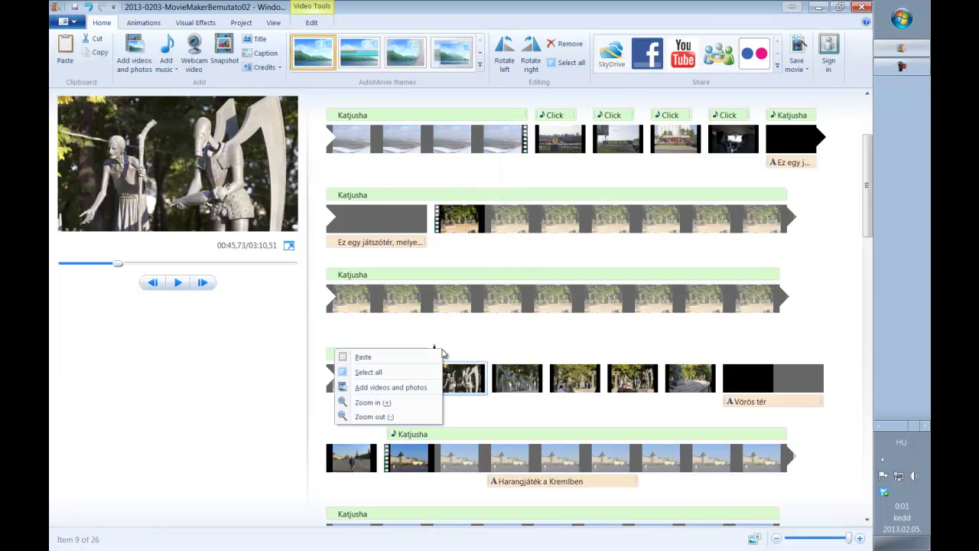
left_click(363, 356)
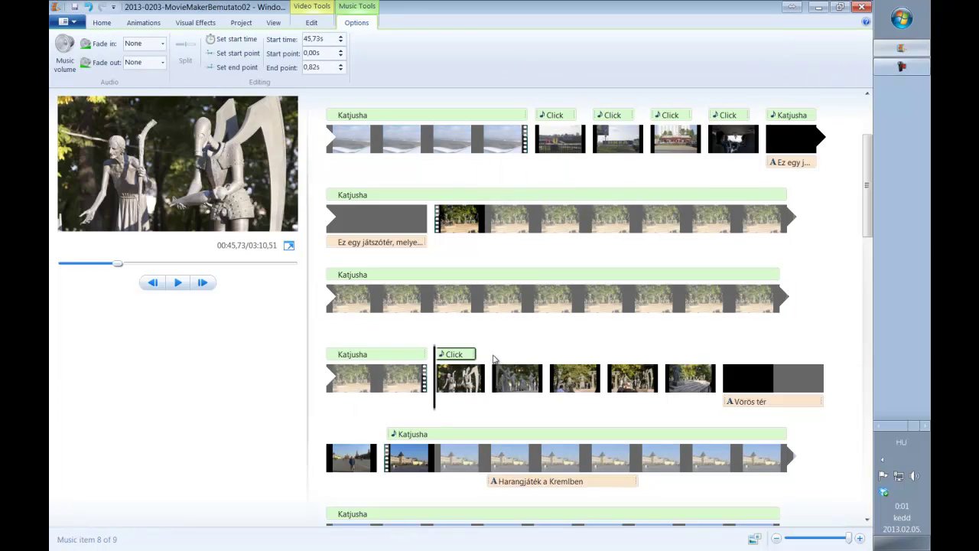
Paste the Click sound at the start of the other four statue photos, at 46.73, 47.73, 48.73 and 49.73 seconds
left_click(492, 373)
right_click(503, 354)
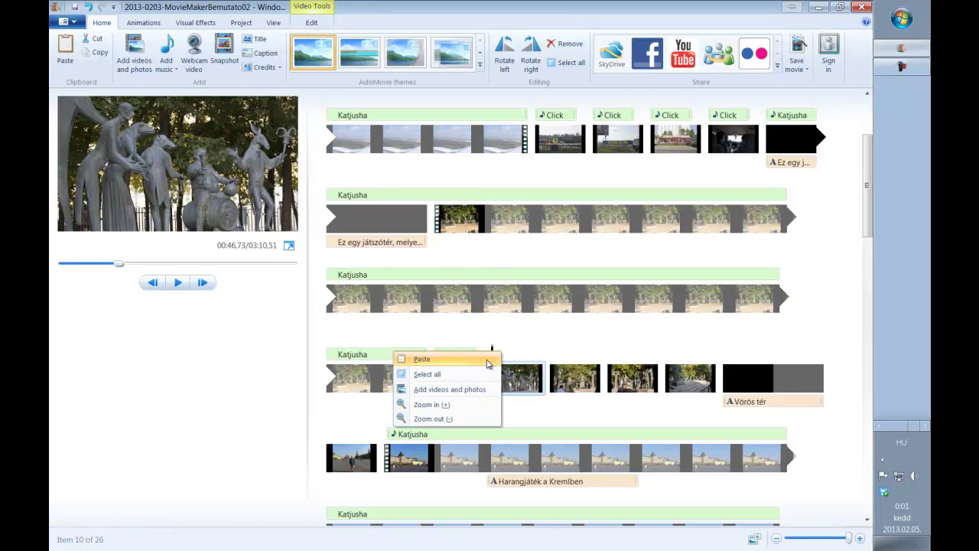
left_click(494, 359)
left_click(549, 375)
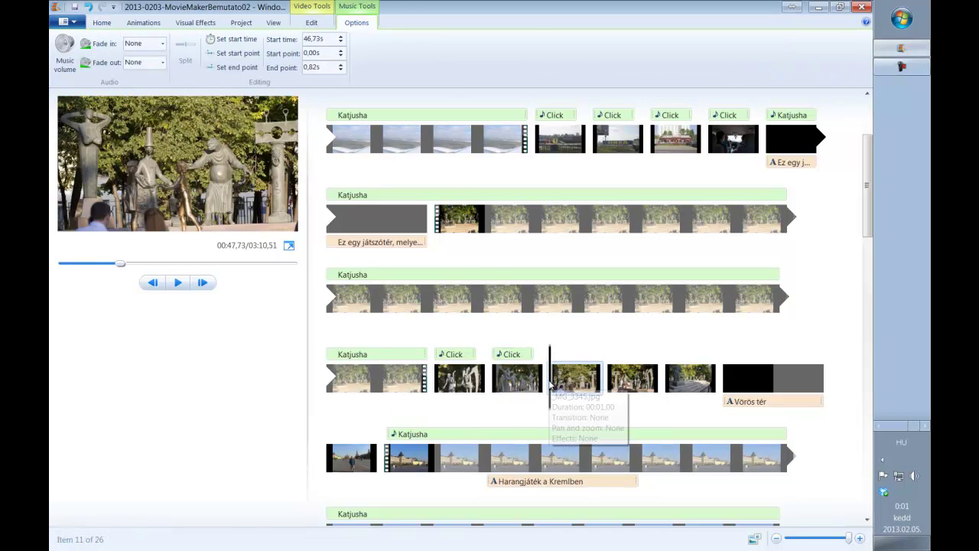
right_click(557, 353)
key("Return")
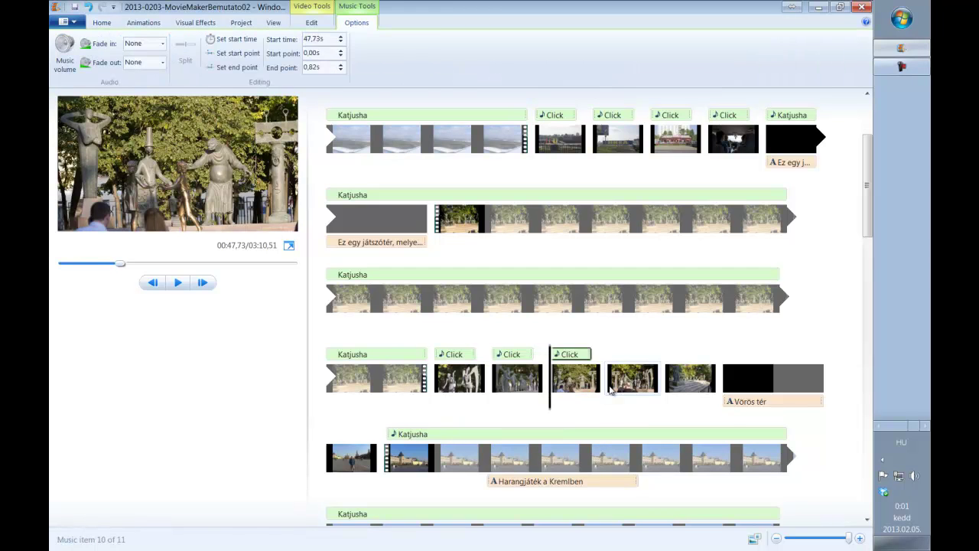
left_click(610, 367)
right_click(616, 352)
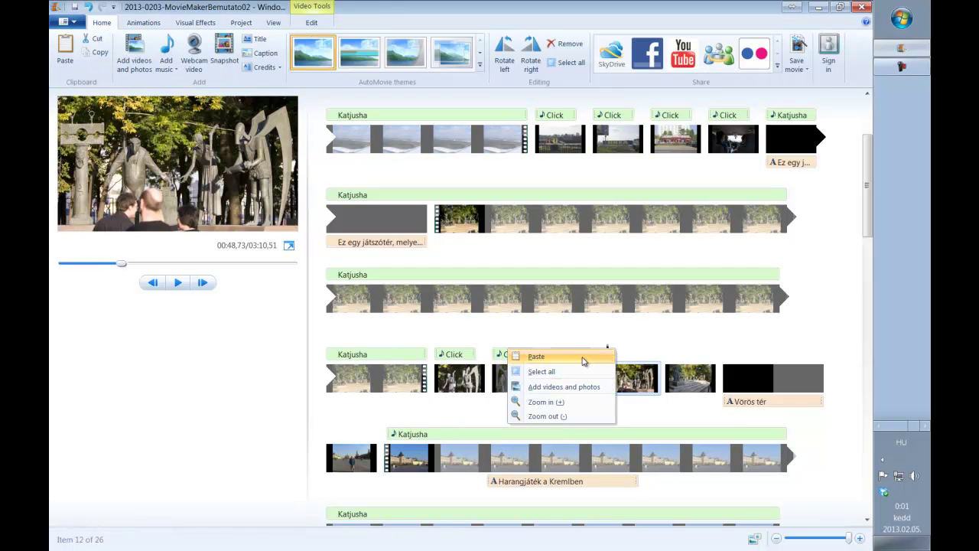
left_click(583, 360)
left_click(667, 368)
right_click(672, 361)
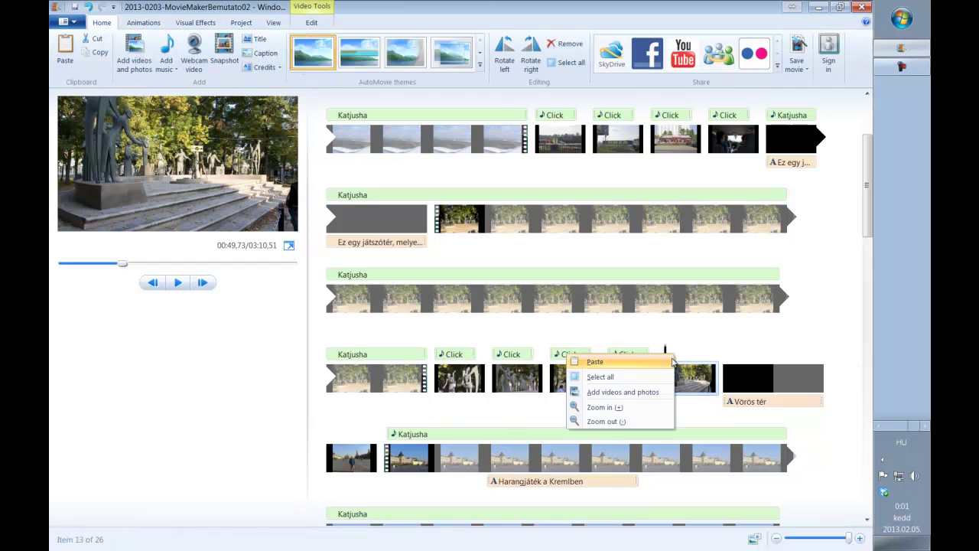
left_click(624, 362)
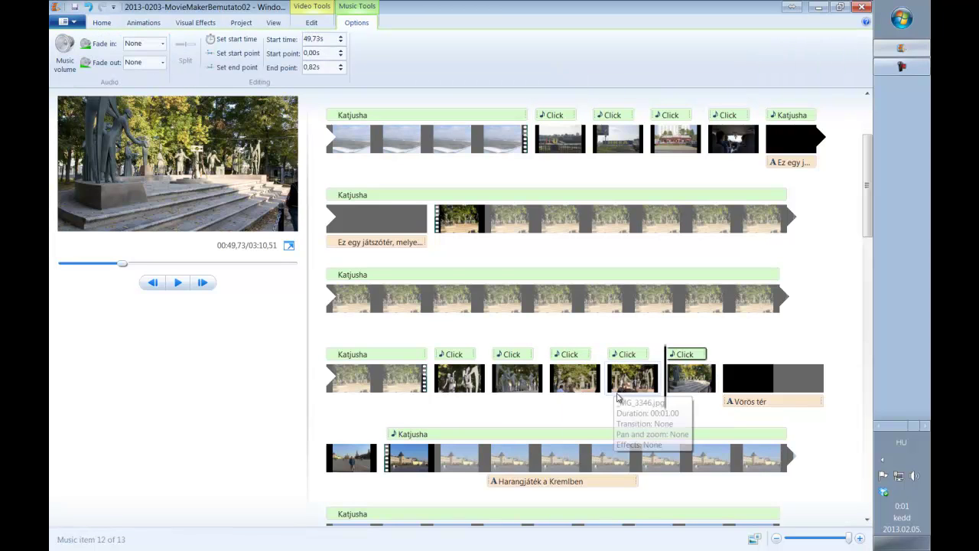
Set a Fast fade-out on the third Katjusha section, which ends with the statue video
left_click(386, 380)
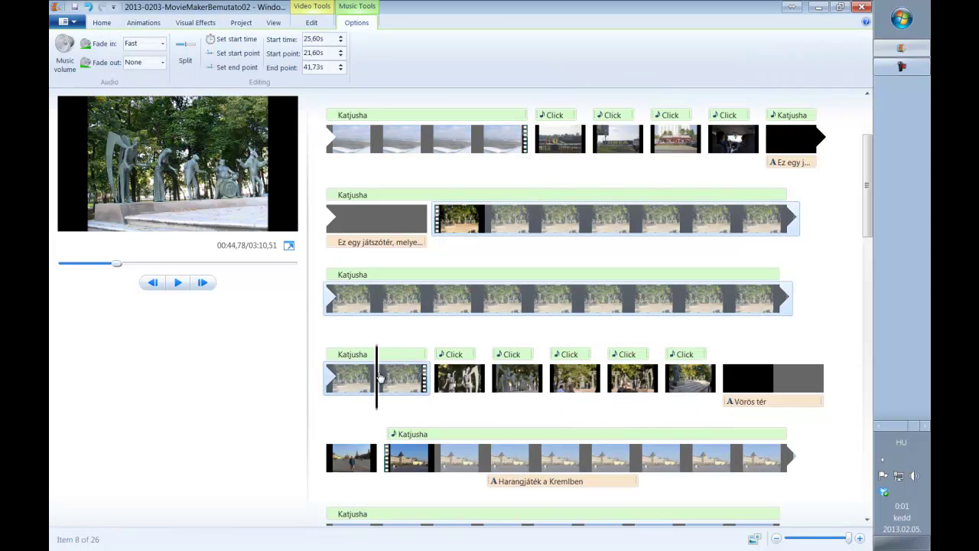
left_click(163, 65)
left_click(139, 106)
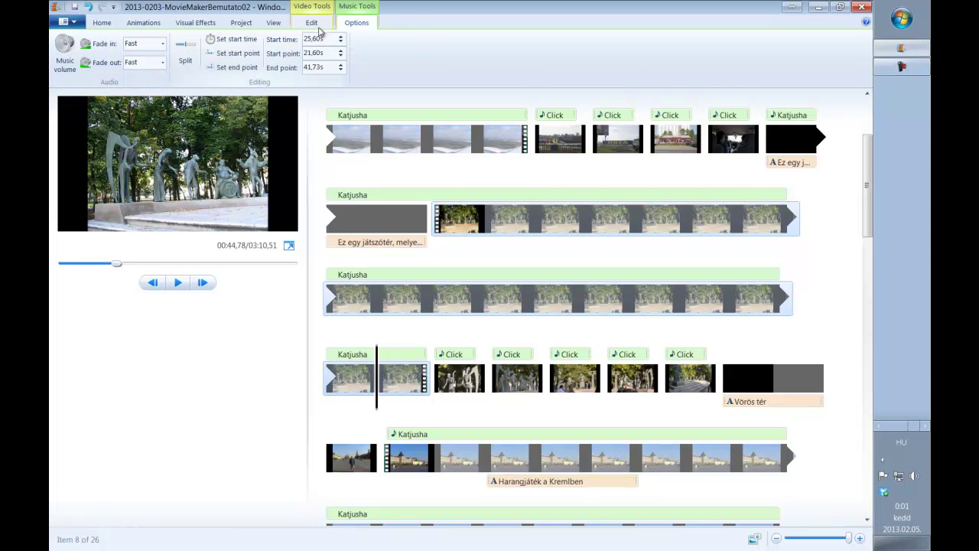
Check the statue video's own volume and set a Fast fade-out on its sound
left_click(311, 22)
left_click(65, 52)
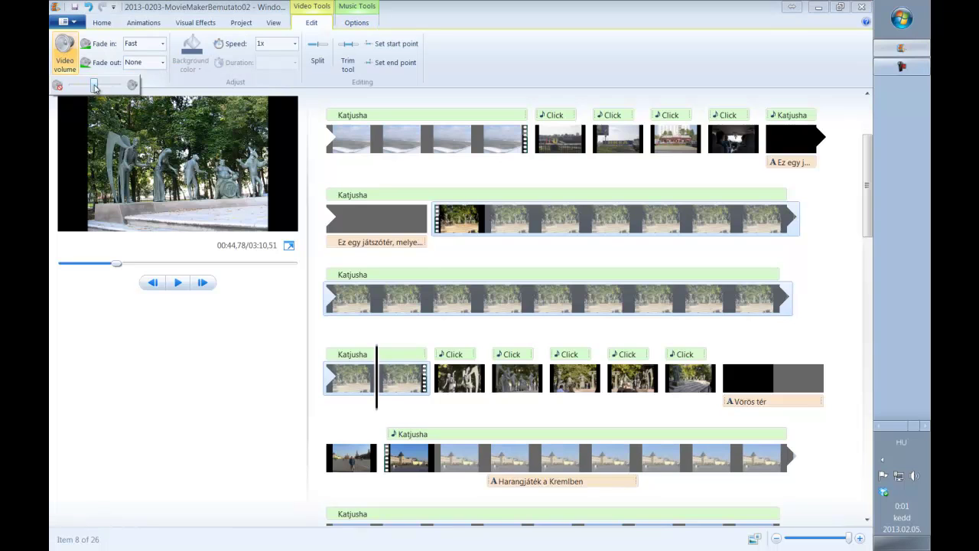
left_click(162, 62)
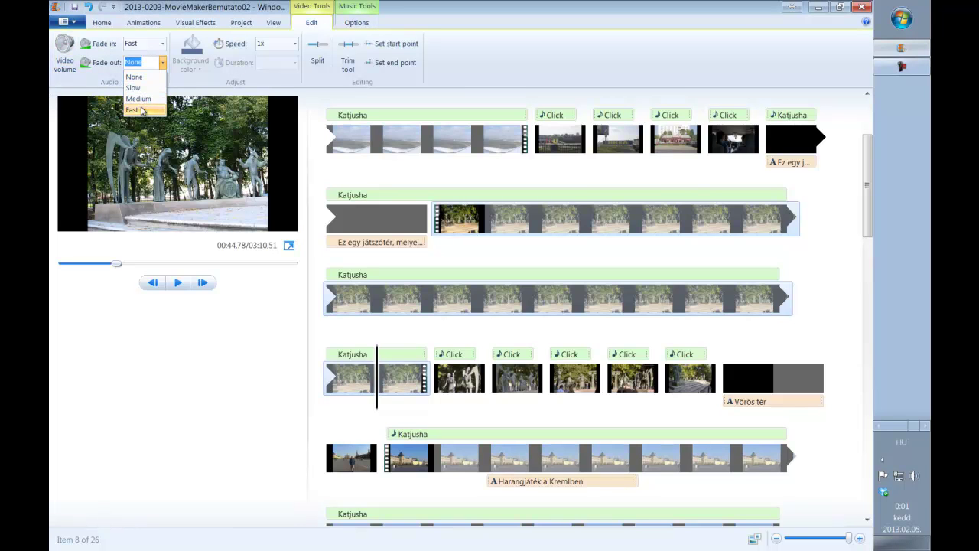
left_click(141, 111)
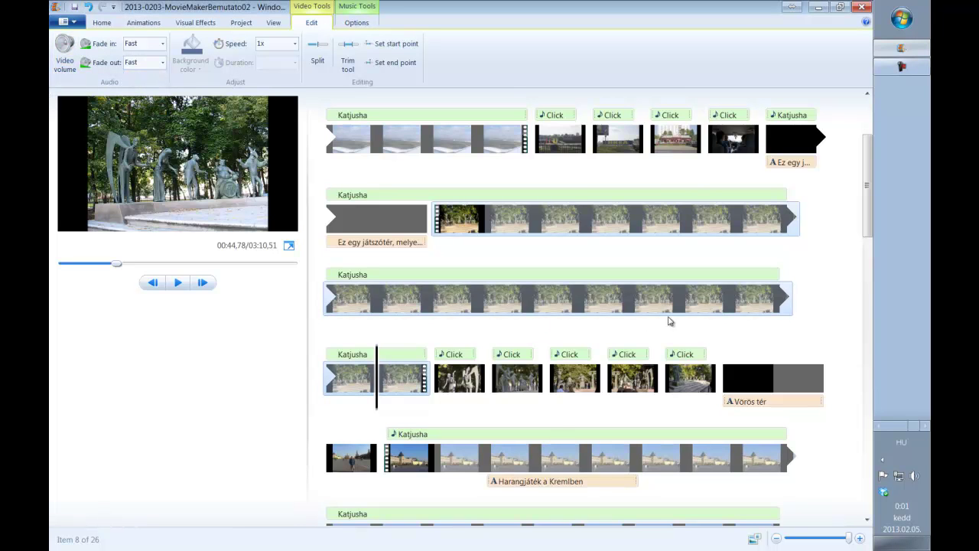
Play the end of the statue video and the statue photos after it to check the fades and Click sounds
left_click(628, 302)
left_click(181, 288)
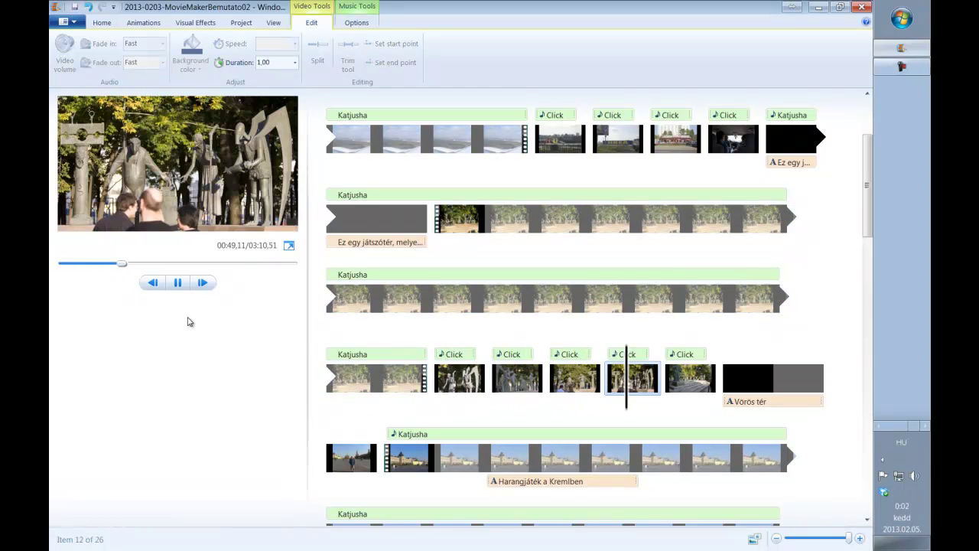
left_click(177, 283)
Paste the Click sound at the start of the photo following the Vörös tér title, at 52.73 seconds
scroll(536, 391, "down", 1)
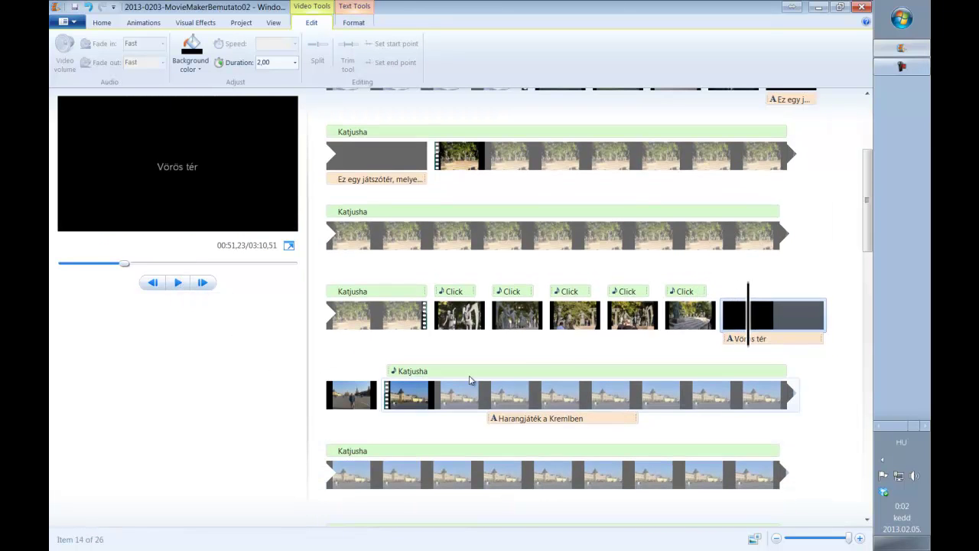
left_click(411, 371)
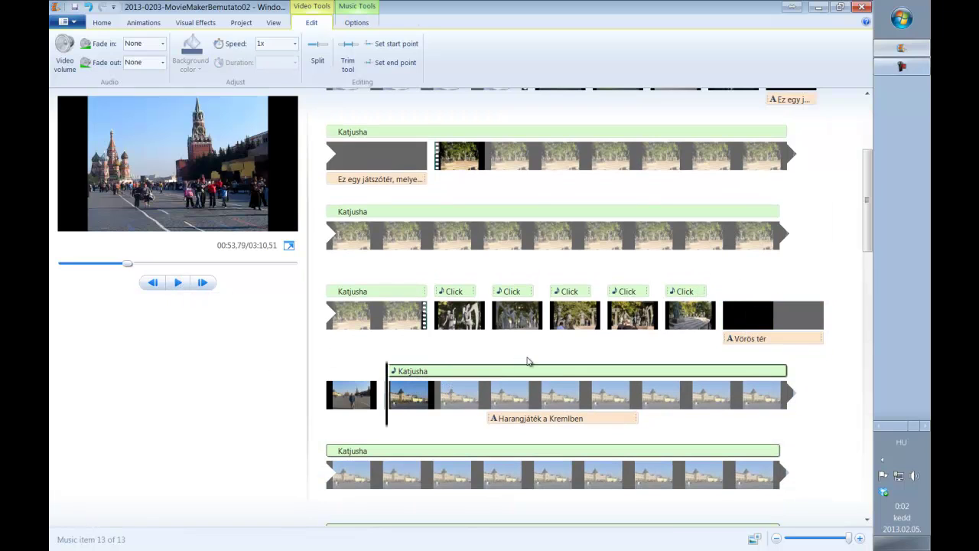
left_click(327, 384)
right_click(342, 362)
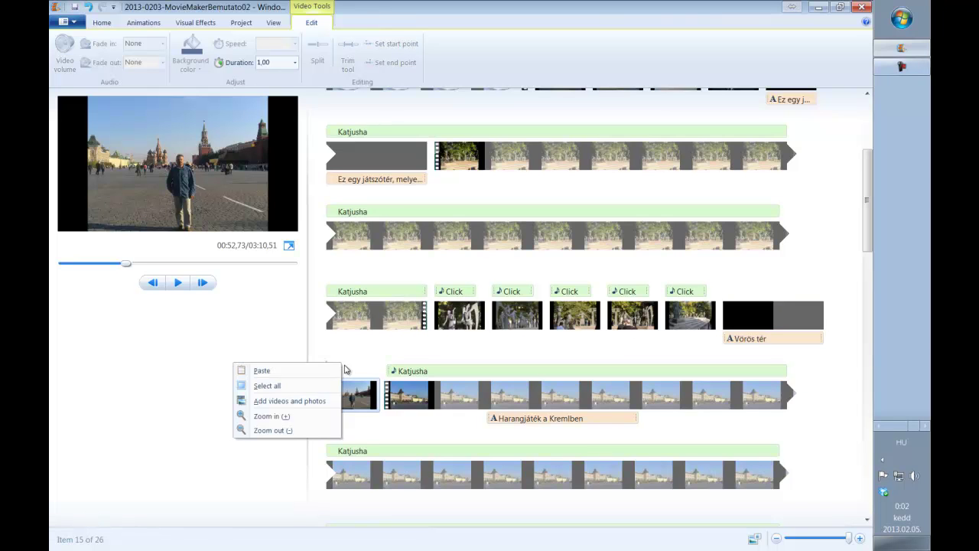
key("Return")
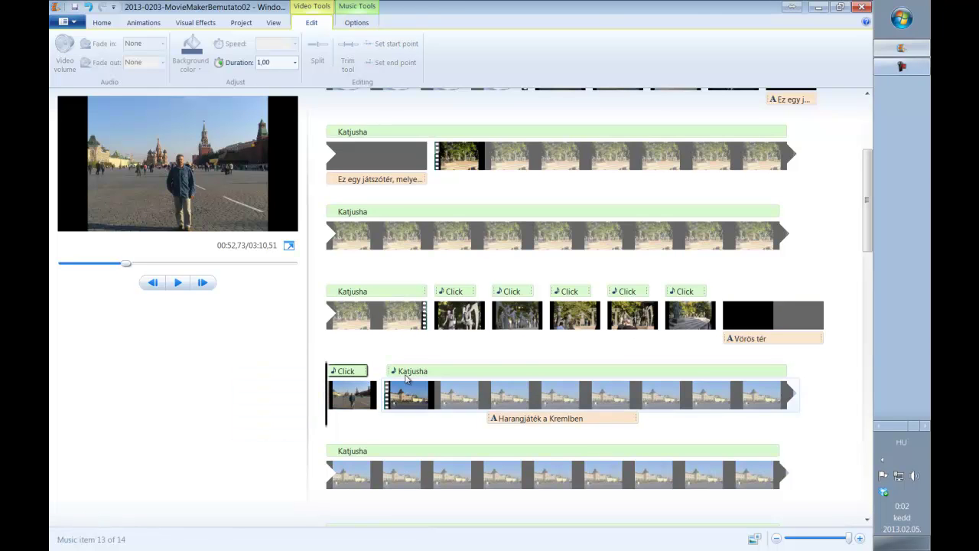
Play part of the Red Square video around its Harangjáték a Kremlben caption to check how its sound mixes with the music
left_click(485, 399)
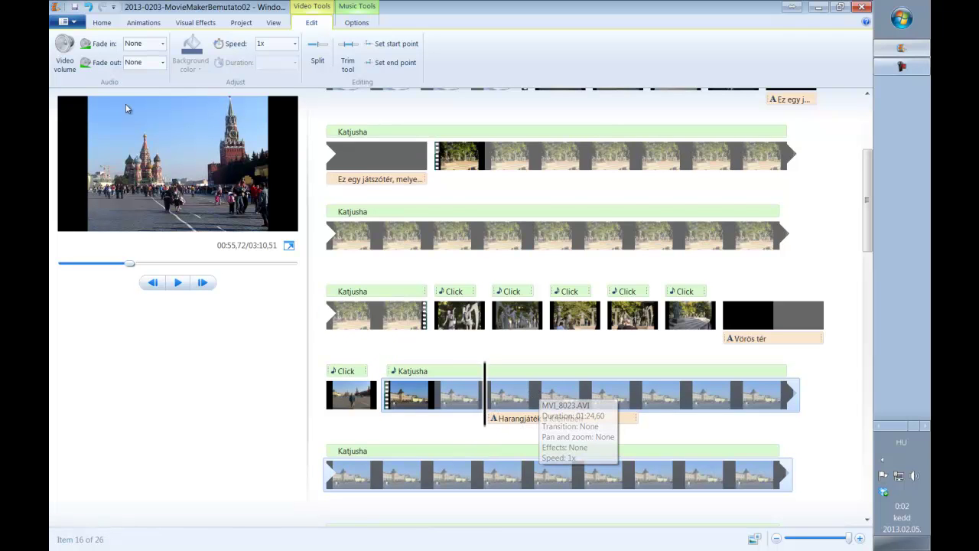
left_click(179, 284)
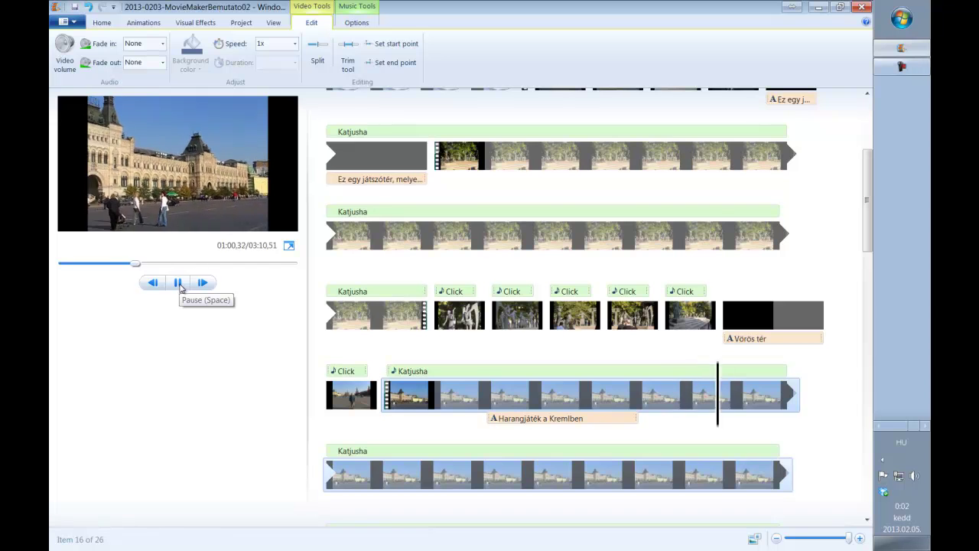
left_click(179, 284)
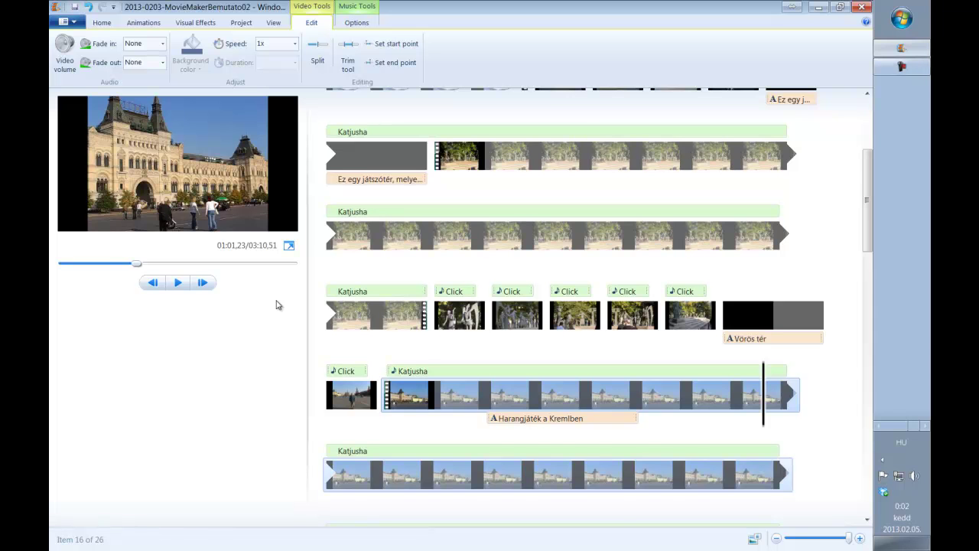
Move the remaining Katjusha section past the whole Red Square video to the first photo after it, at 02:18.33
scroll(478, 262, "down", 3)
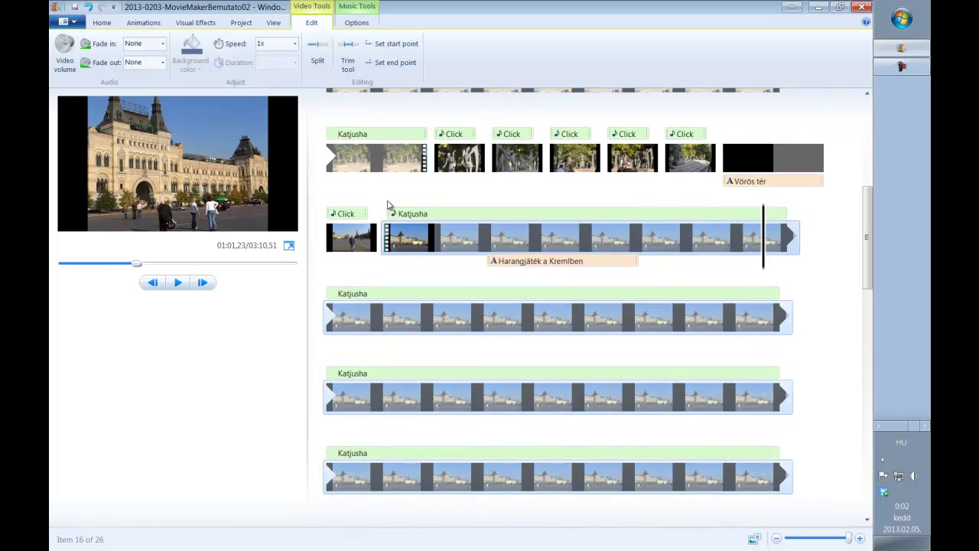
scroll(420, 215, "down", 1)
left_click_drag(392, 184, 478, 397)
scroll(489, 306, "down", 2)
left_click_drag(492, 251, 524, 406)
scroll(558, 411, "down", 2)
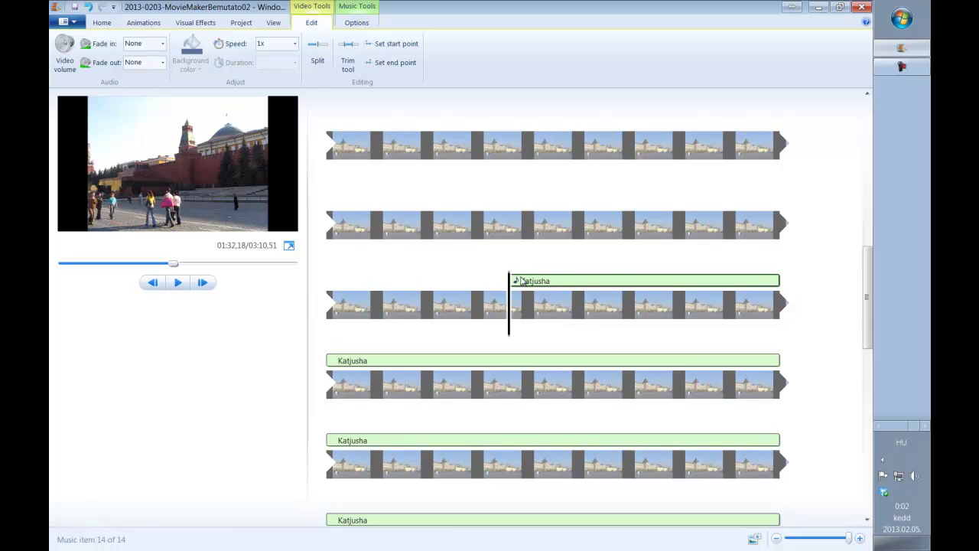
left_click_drag(522, 281, 544, 450)
scroll(545, 428, "down", 2)
left_click_drag(546, 325, 545, 405)
scroll(568, 342, "down", 2)
left_click_drag(554, 239, 586, 414)
scroll(563, 318, "down", 2)
scroll(566, 229, "up", 3)
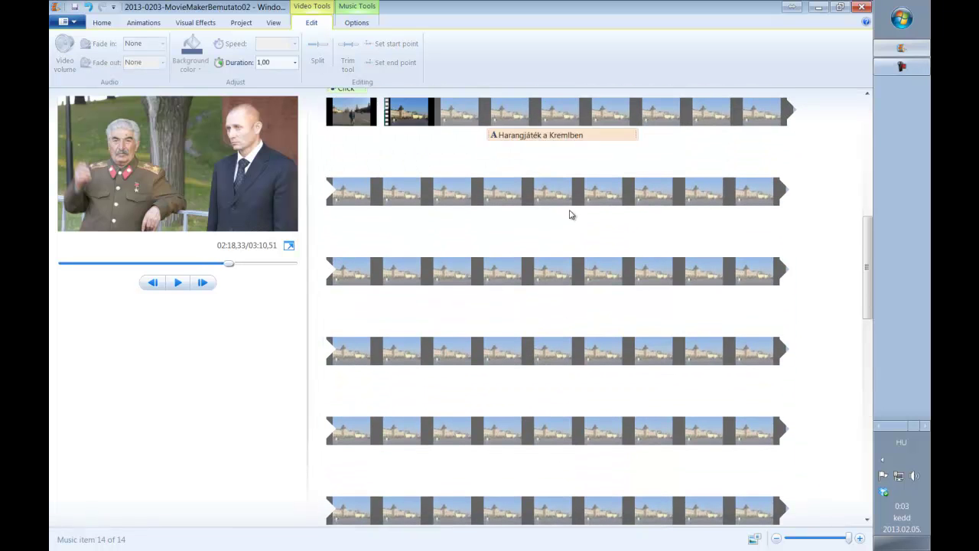
Check the Red Square video's own volume and set both fade-in and fade-out of its sound to Fast
left_click(477, 254)
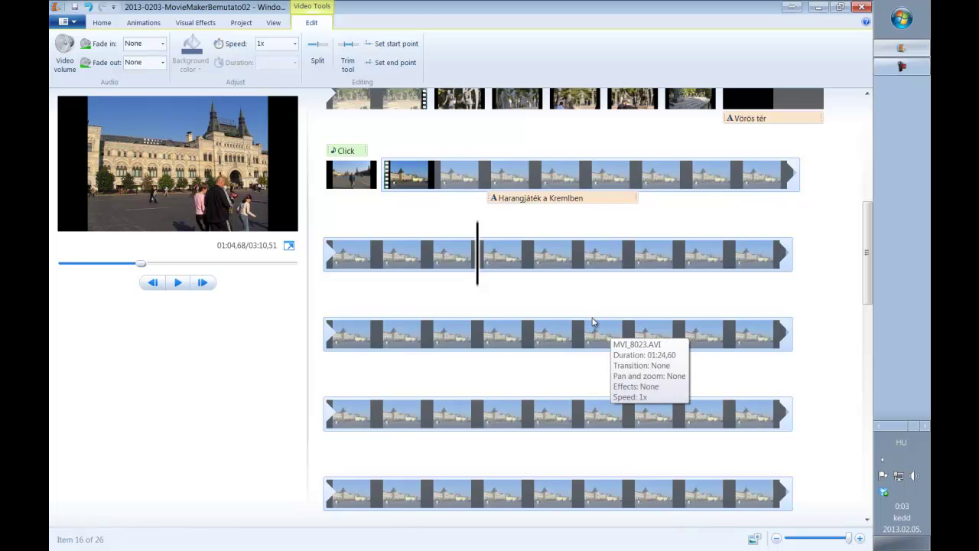
left_click(66, 58)
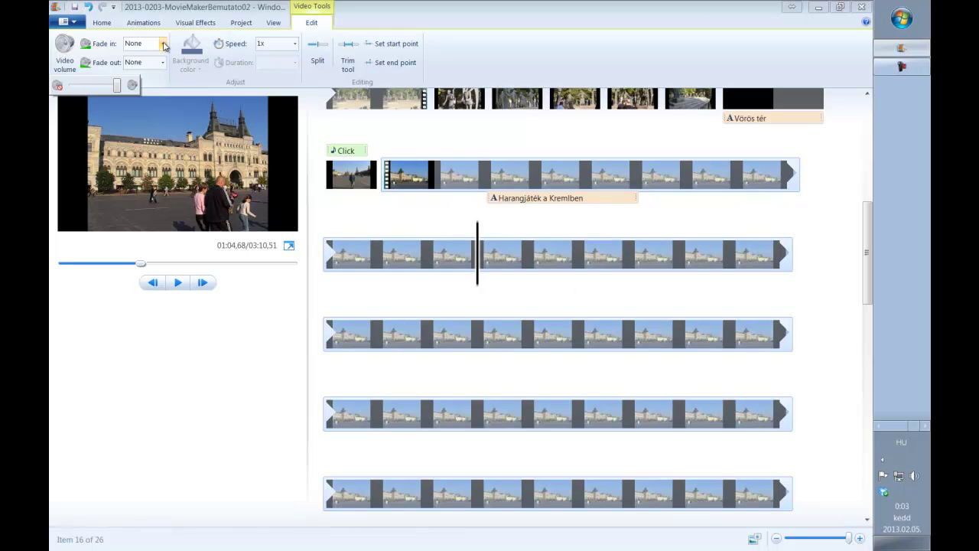
left_click(434, 181)
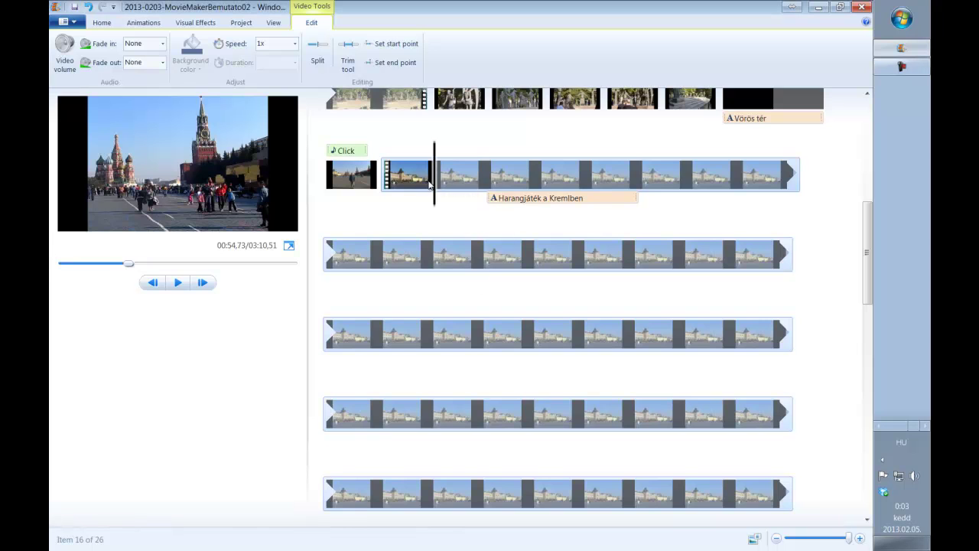
left_click(162, 43)
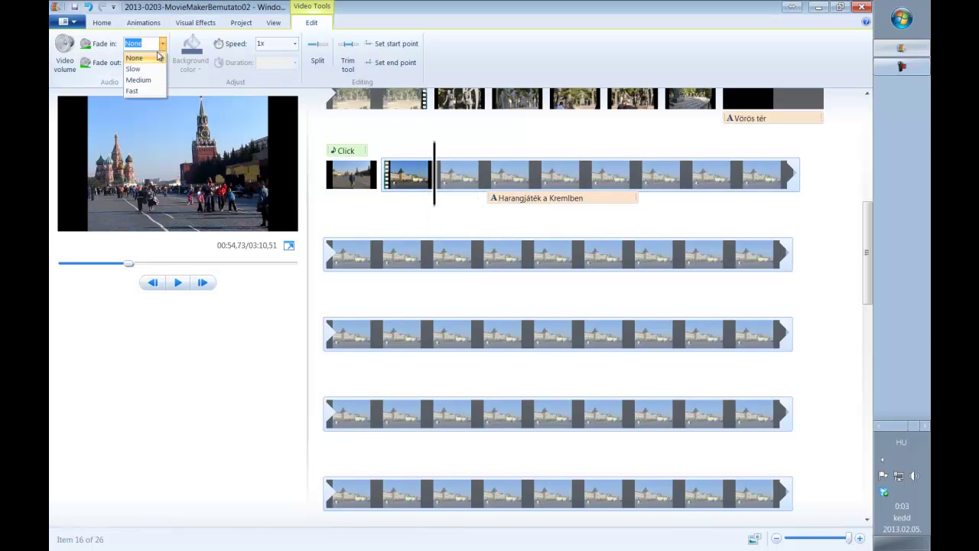
left_click(147, 91)
left_click(162, 62)
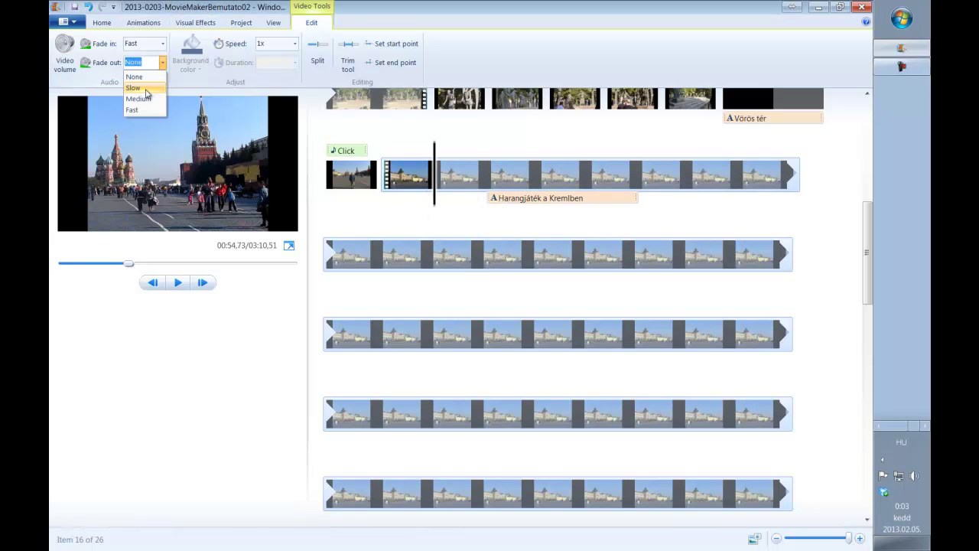
left_click(134, 110)
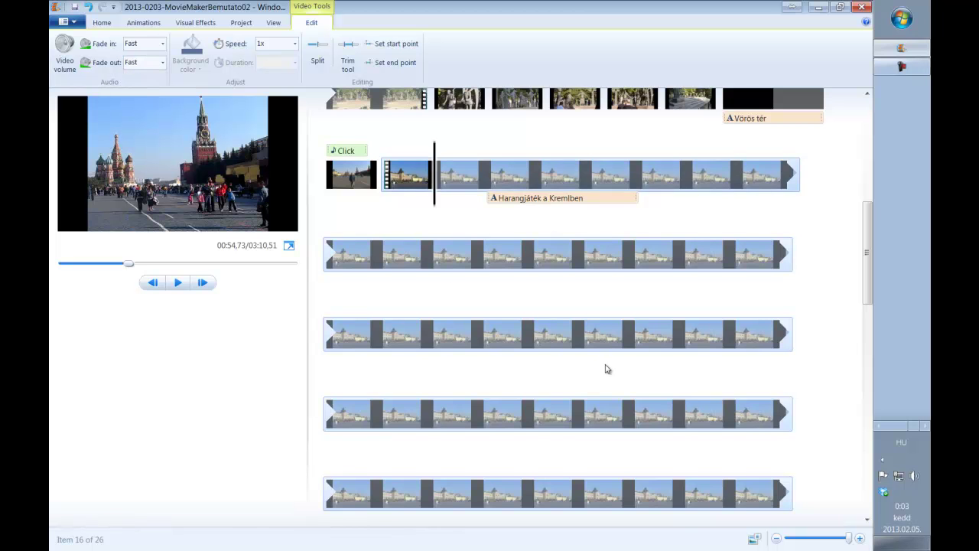
Move the last Katjusha section past the three photos to the start of the All Together title, at 02:21.33
scroll(606, 369, "down", 8)
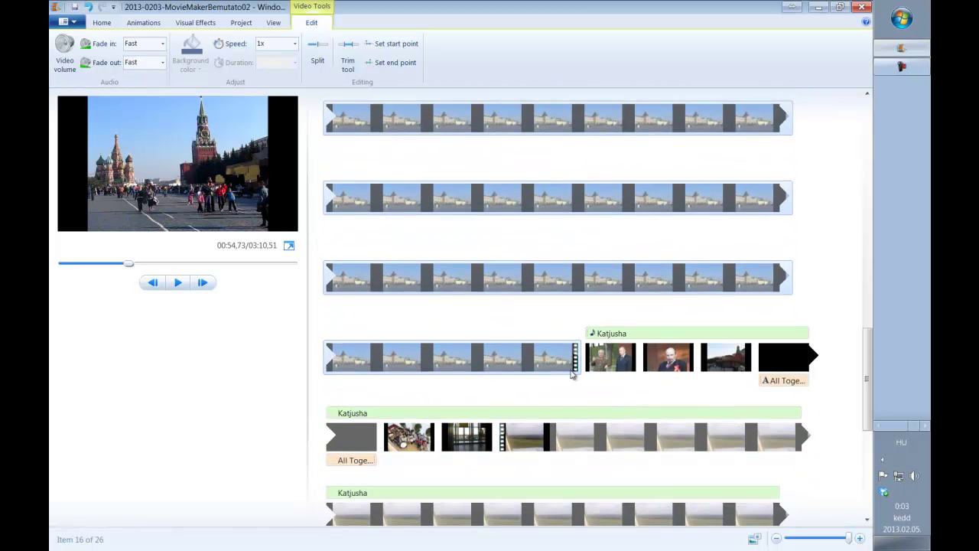
scroll(571, 373, "down", 1)
scroll(612, 313, "down", 1)
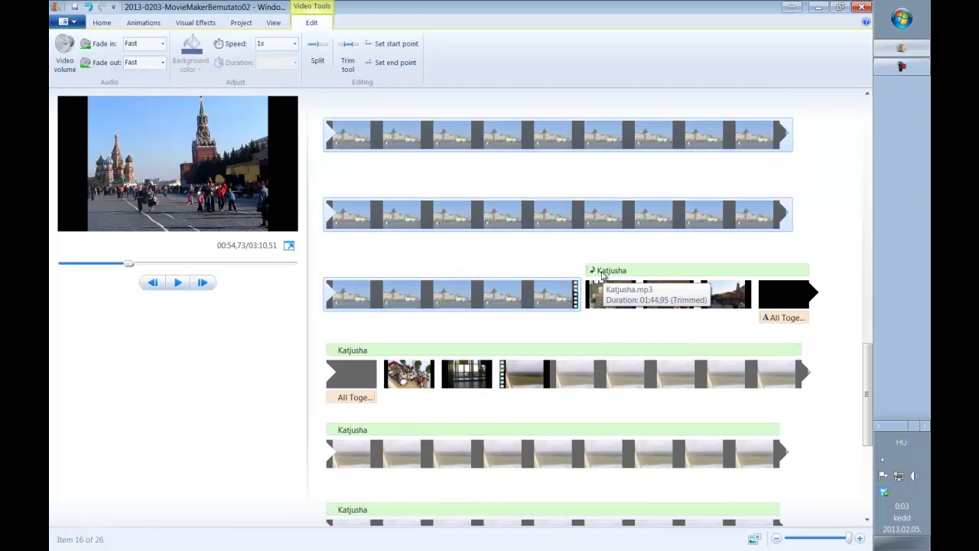
scroll(602, 276, "down", 1)
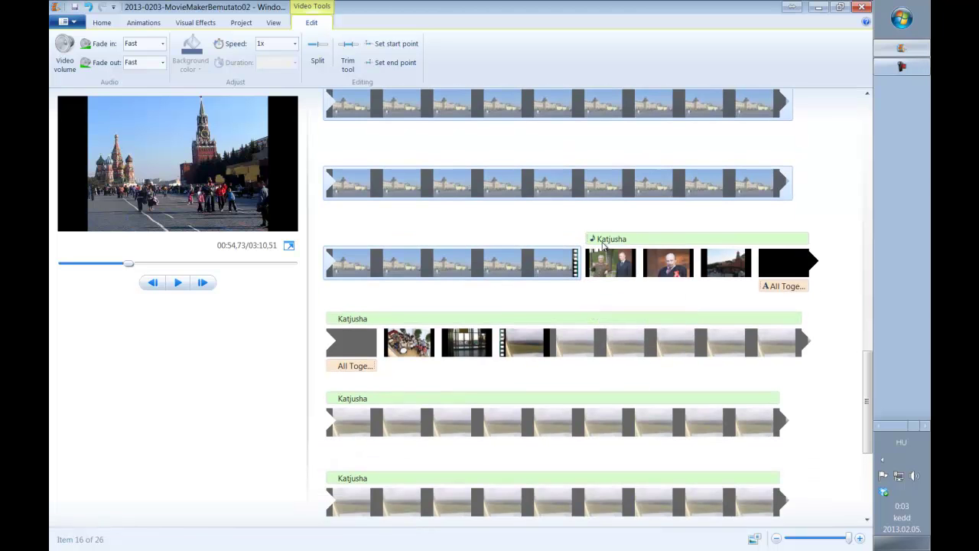
left_click_drag(602, 243, 775, 245)
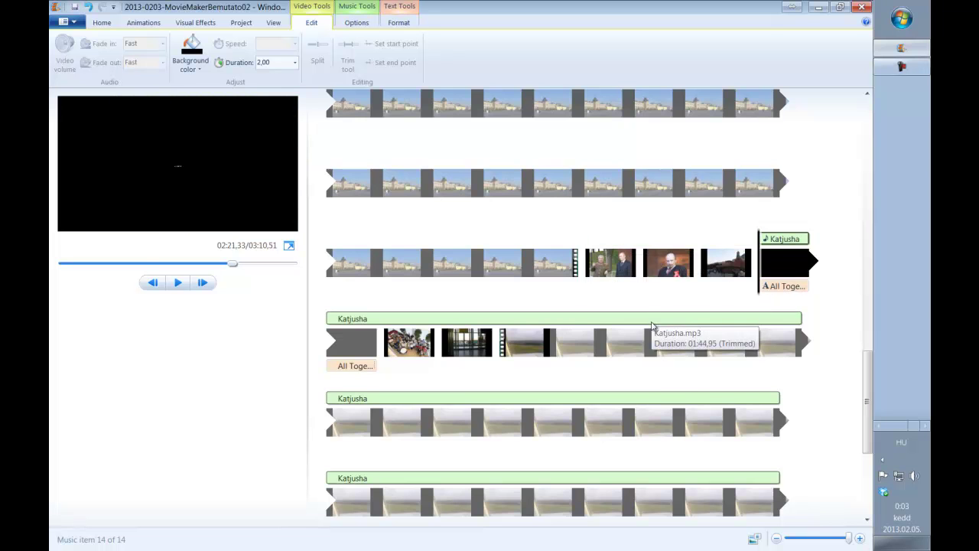
Paste the Click sound at the start of the three photos after the Red Square video, at 02:18.33, 02:19.33 and 02:20.33
left_click(587, 261)
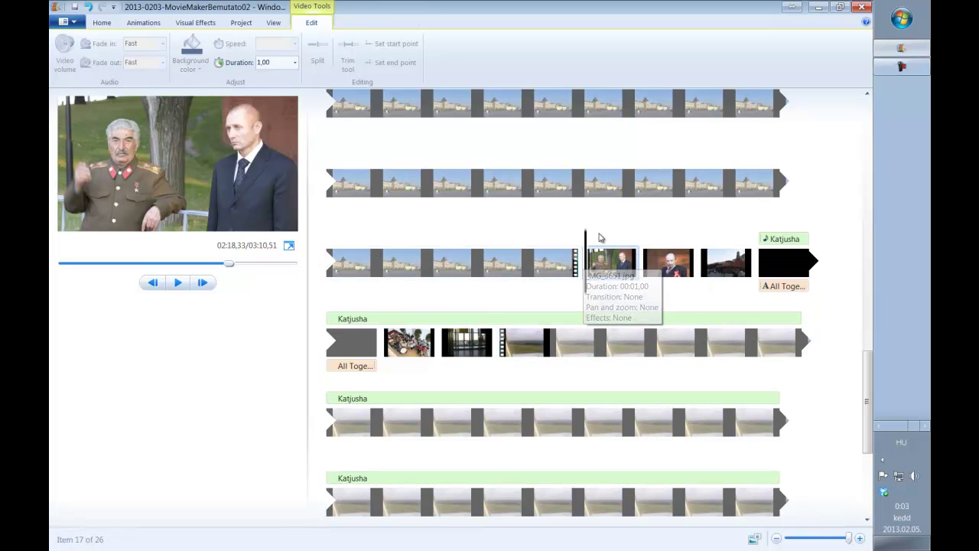
right_click(599, 235)
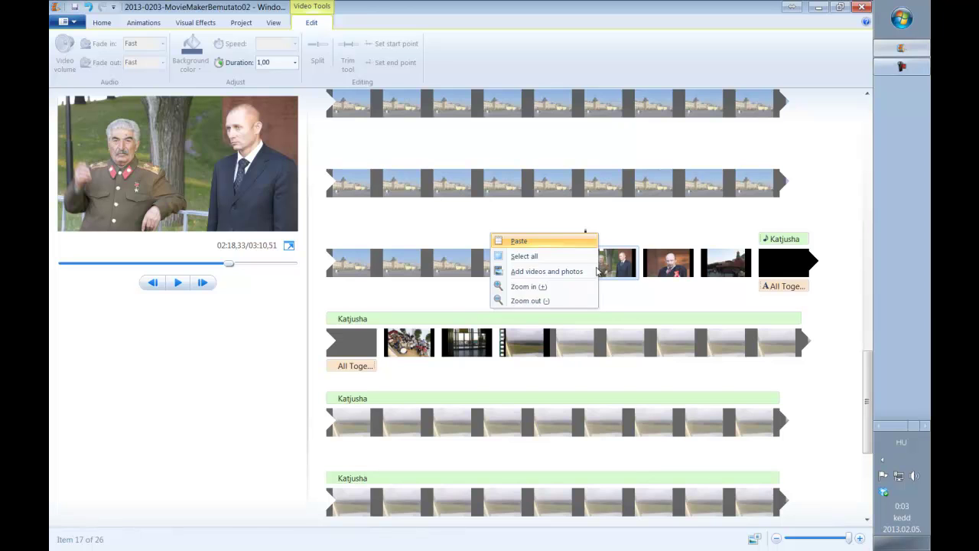
left_click(569, 244)
left_click(638, 257)
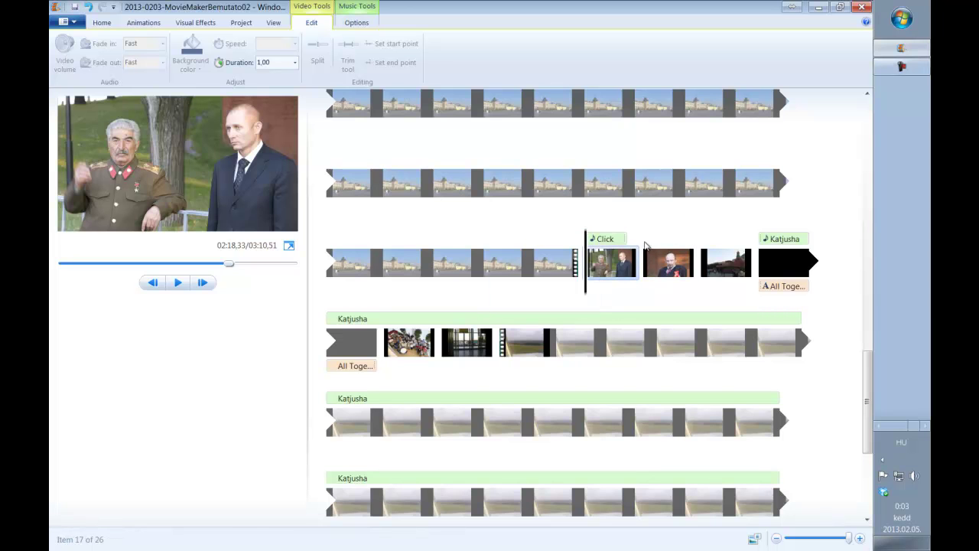
left_click(652, 253)
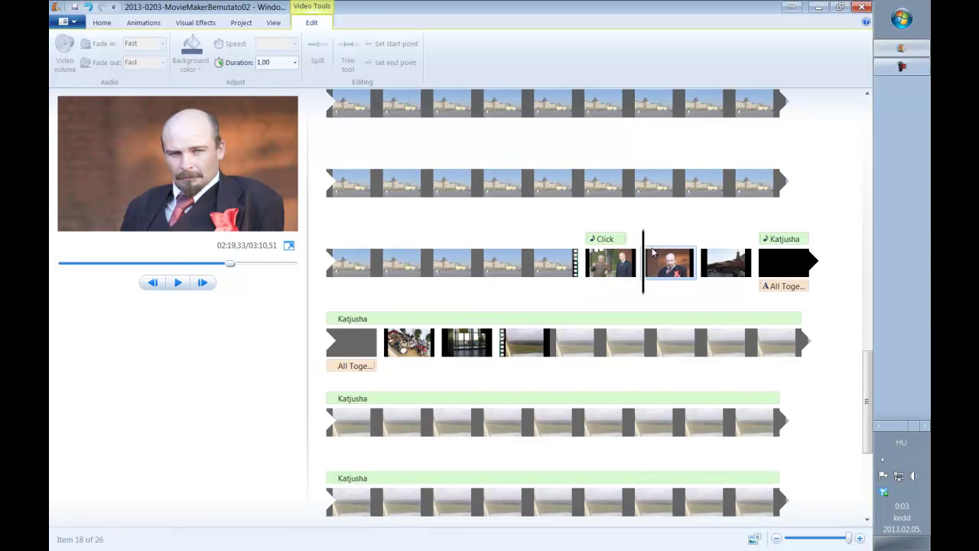
right_click(654, 239)
left_click(604, 244)
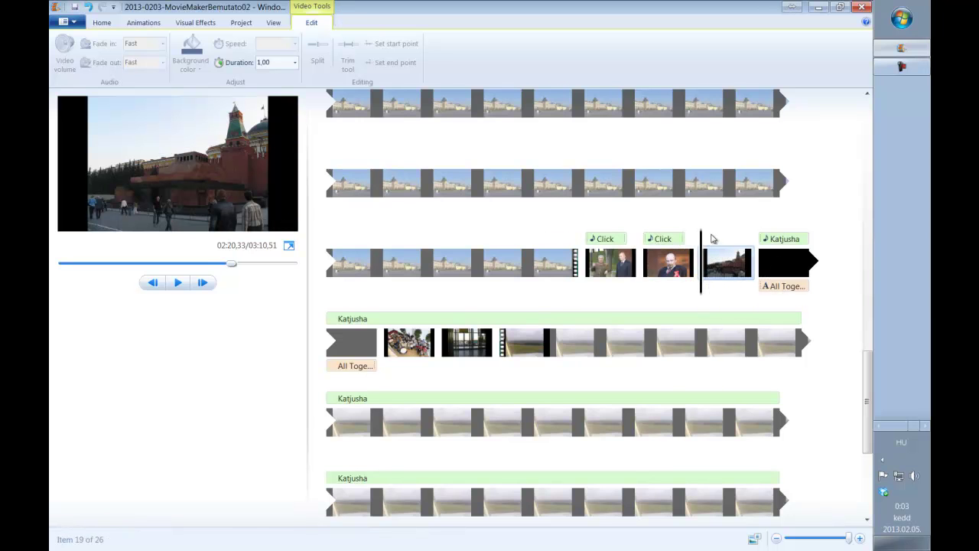
right_click(710, 240)
left_click(679, 244)
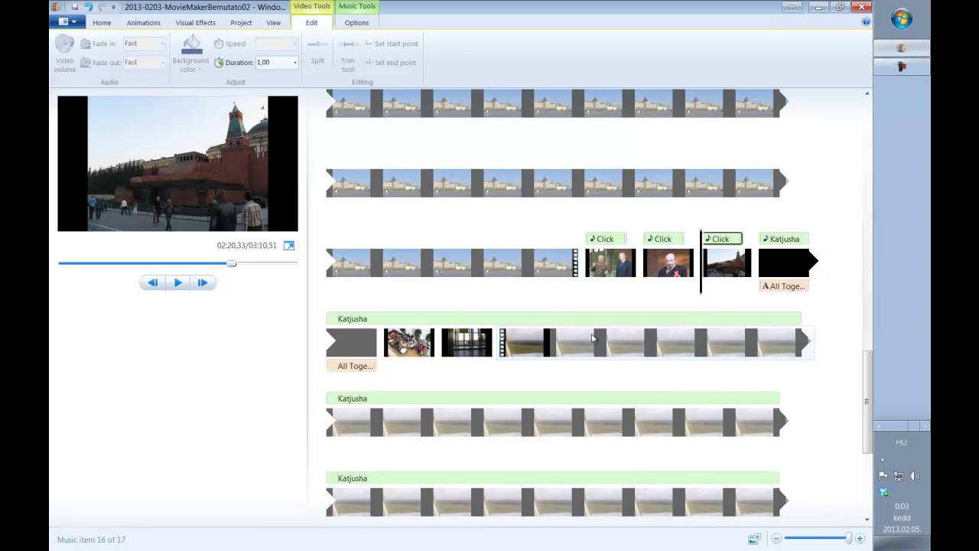
Move the last Katjusha section to the plane-window video's start at 02:25.33 and paste Click sounds at the two preceding photos, at 02:23.33 and 02:24.33
left_click(550, 344)
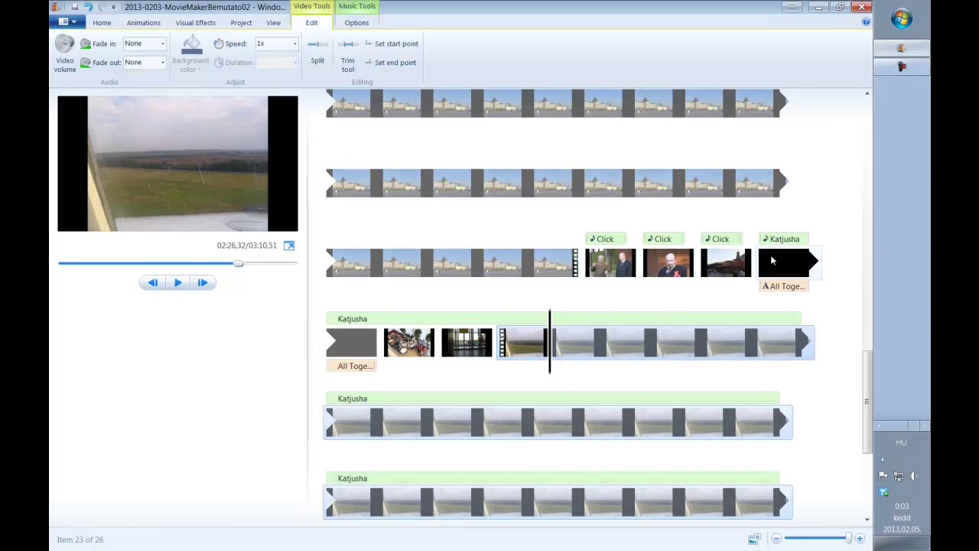
left_click_drag(775, 241, 505, 338)
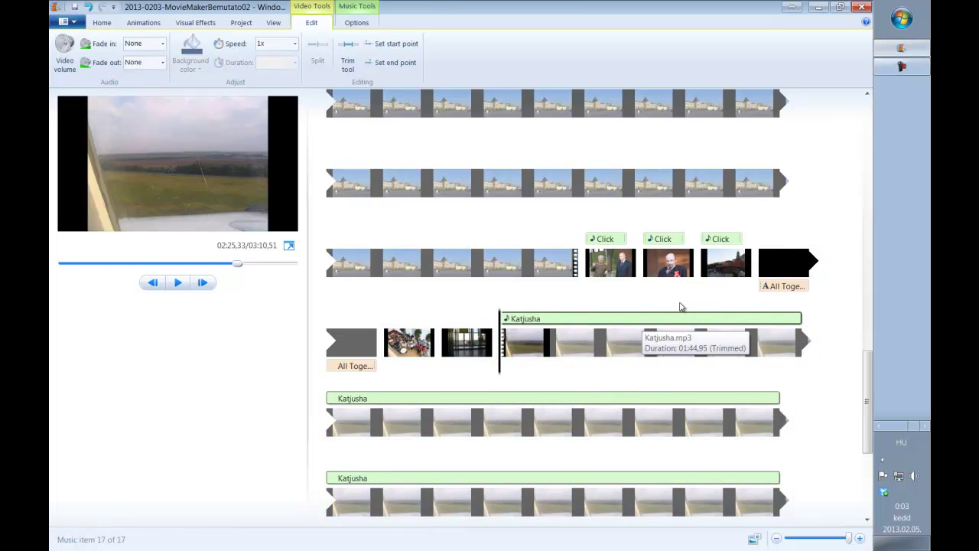
left_click(384, 341)
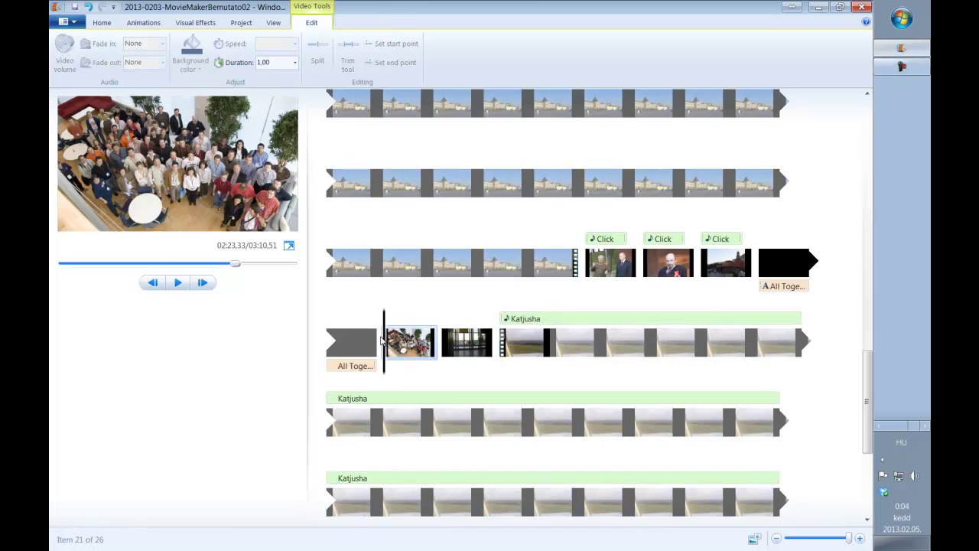
right_click(391, 320)
left_click(385, 324)
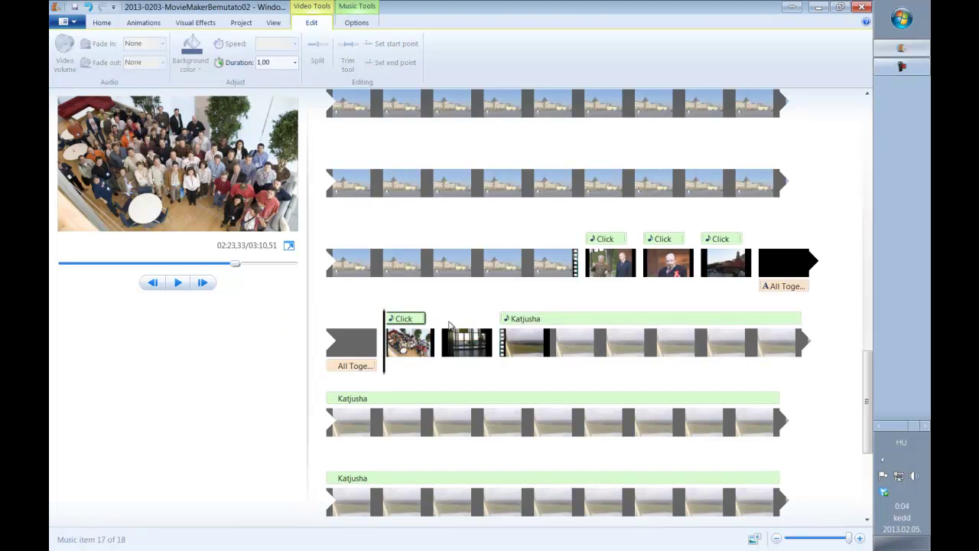
left_click(442, 344)
right_click(446, 319)
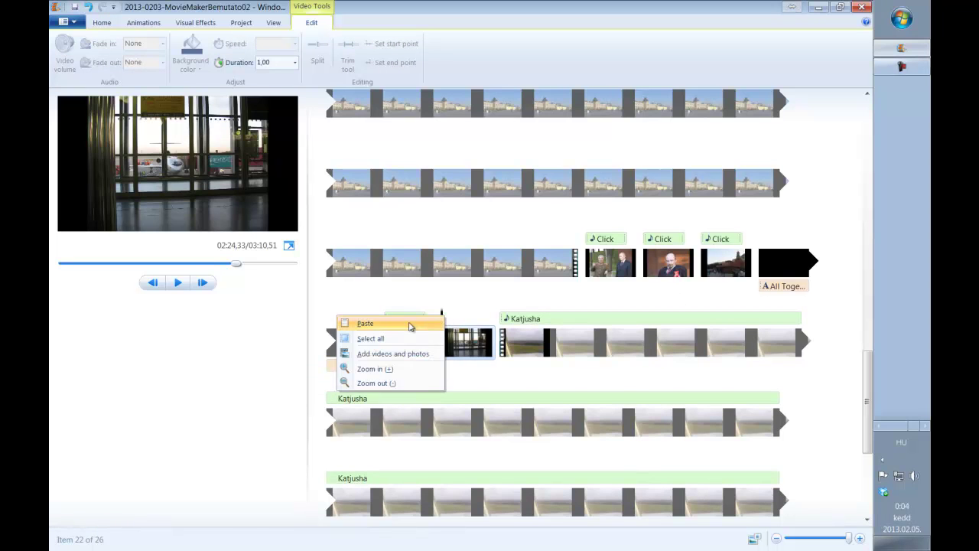
left_click(416, 327)
Set the fade-out of the Katjusha section over the plane-window video to Fast and open its music volume control
left_click(600, 346)
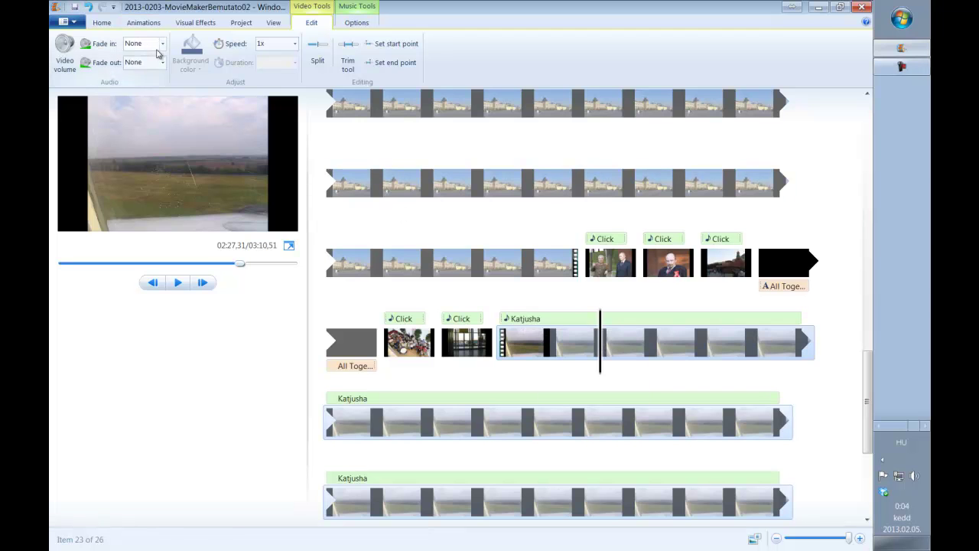
left_click(365, 23)
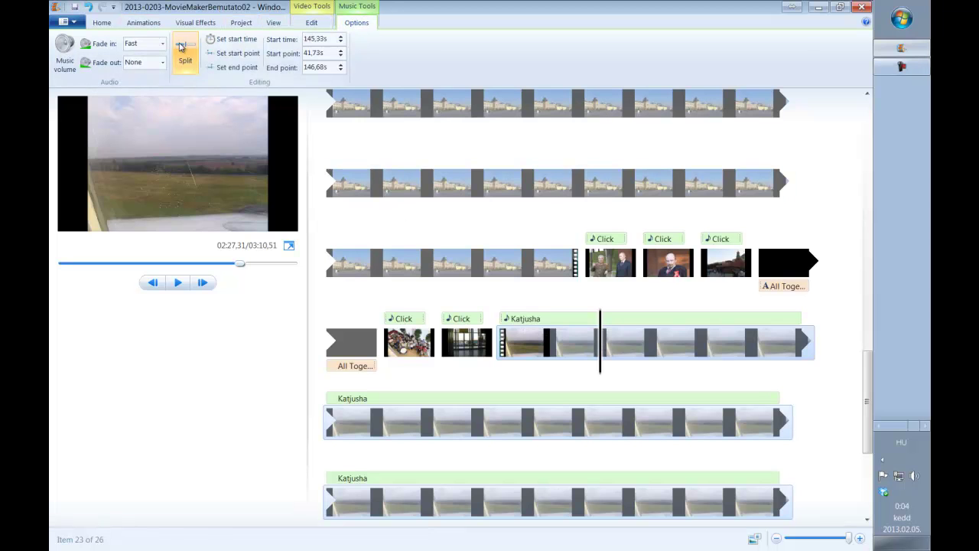
left_click(163, 63)
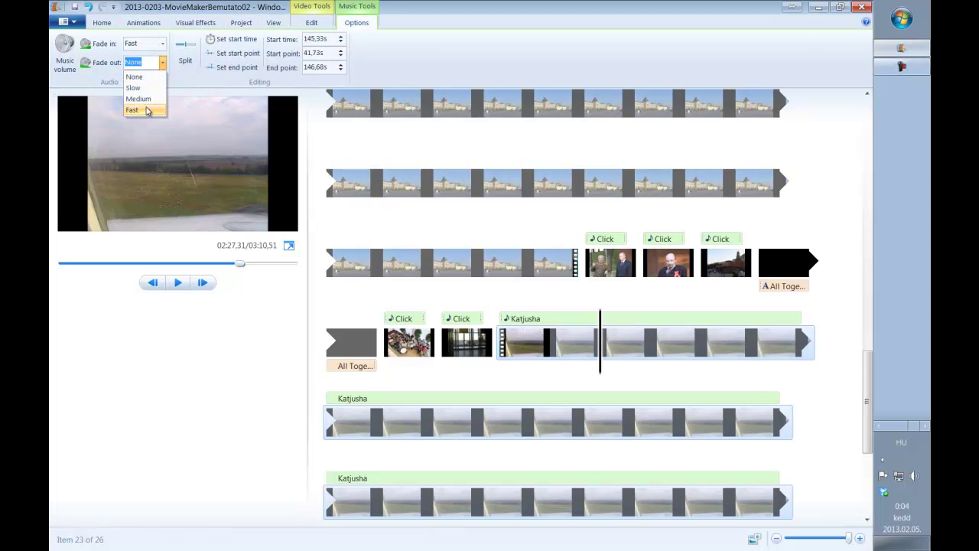
left_click(149, 112)
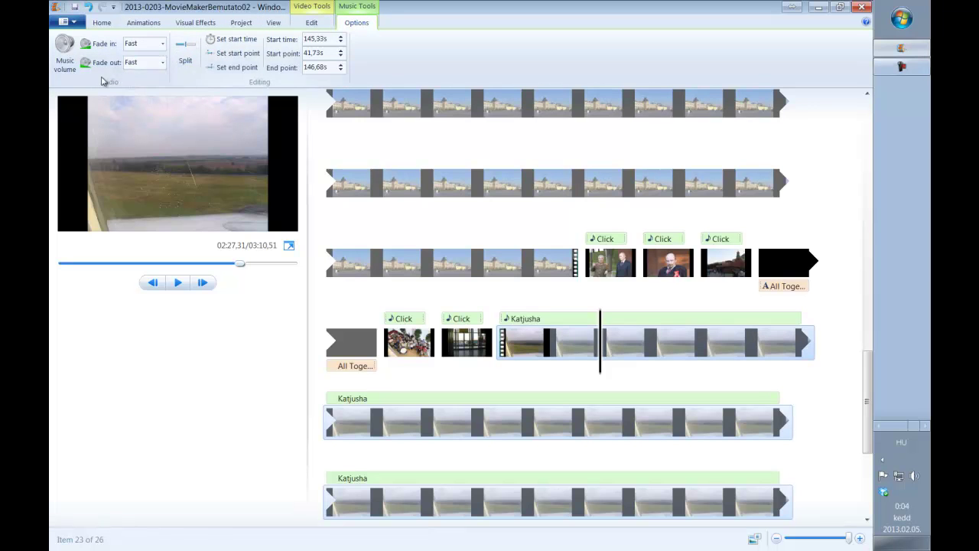
left_click(314, 23)
left_click(355, 23)
left_click(65, 54)
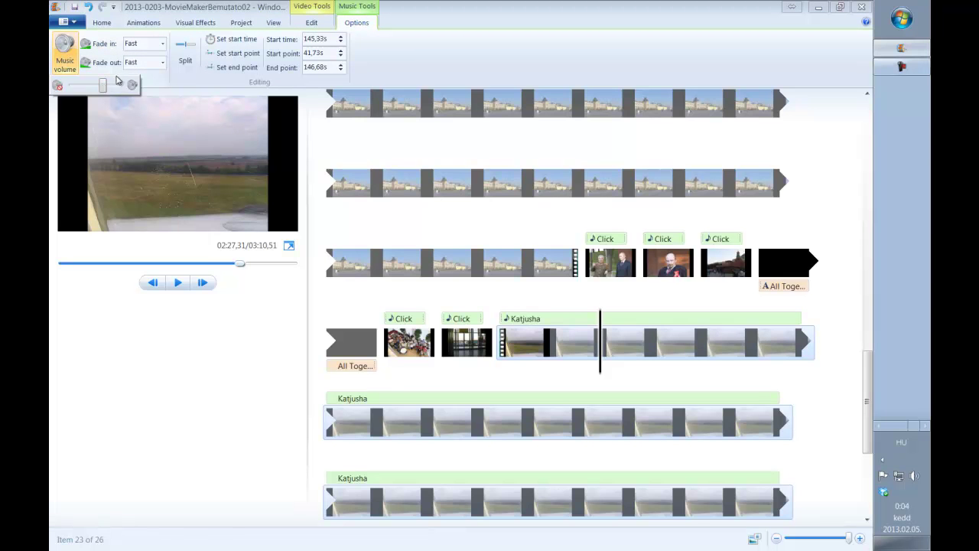
Set the plane-window video's own sound to Medium fade-in and Fast fade-out, and open its video volume control
left_click(311, 22)
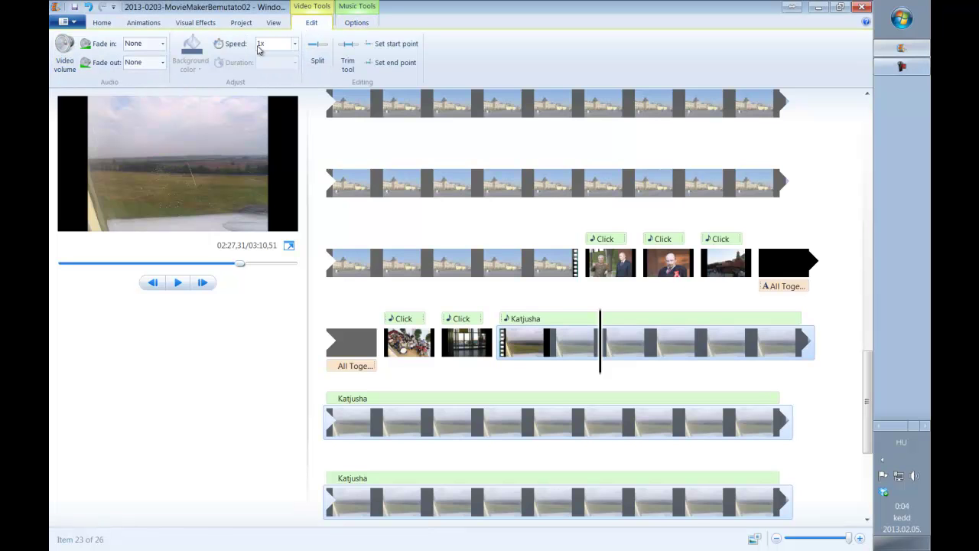
left_click(162, 44)
left_click(139, 79)
left_click(162, 62)
left_click(65, 54)
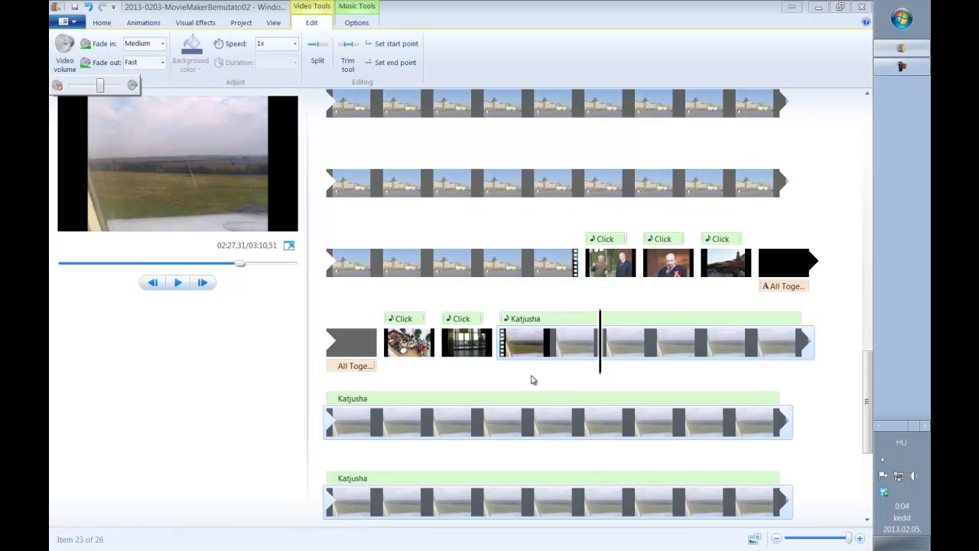
Split the Katjusha music at the start of the closing credits, at 02:55.01
left_click(477, 422)
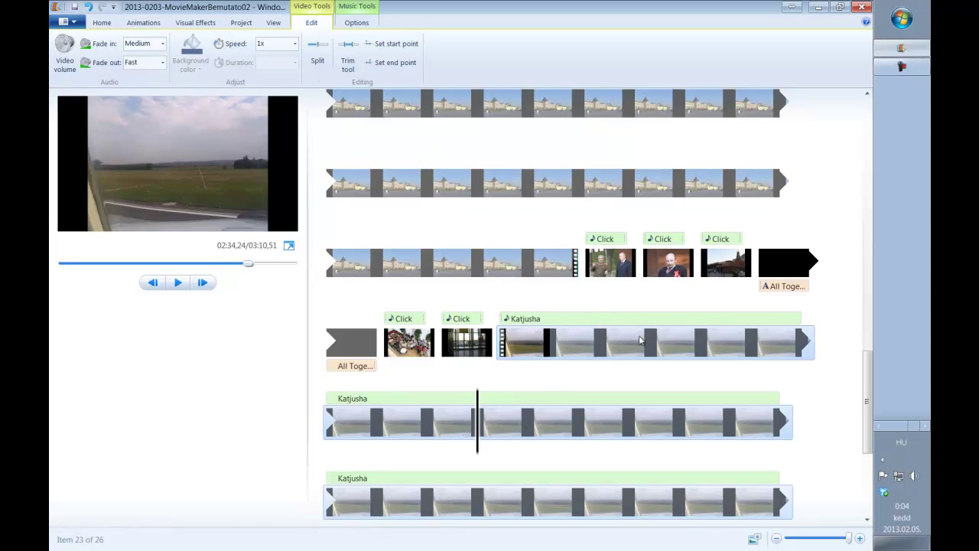
scroll(638, 343, "down", 3)
scroll(617, 358, "down", 1)
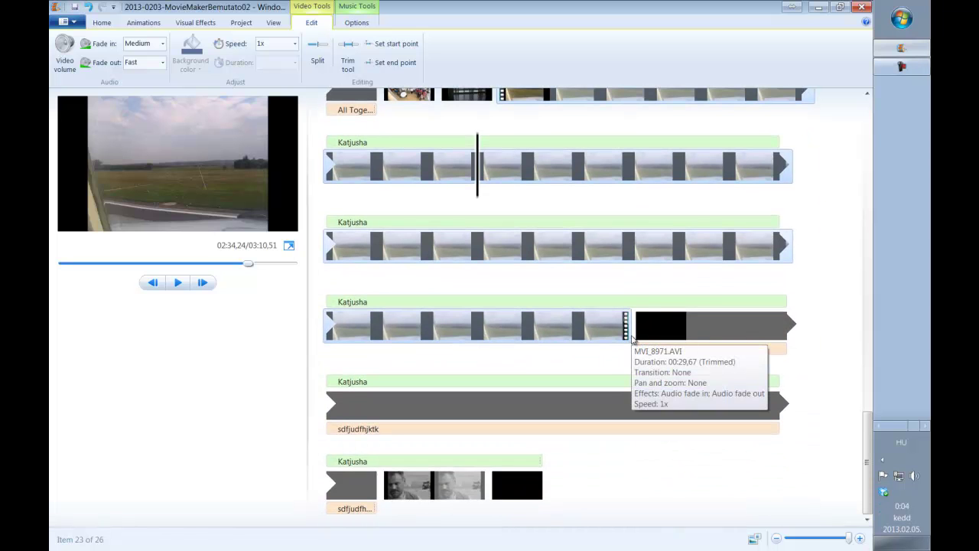
left_click(579, 318)
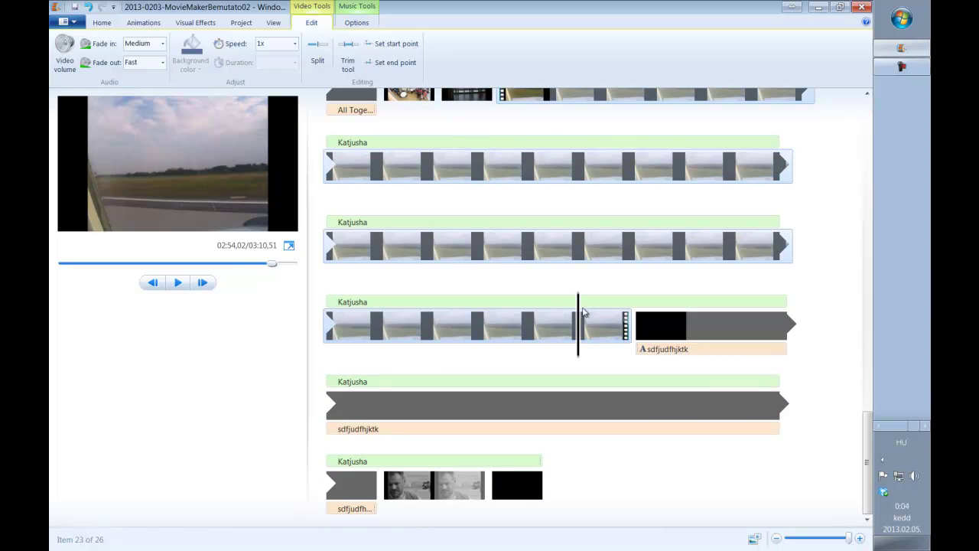
key("Right")
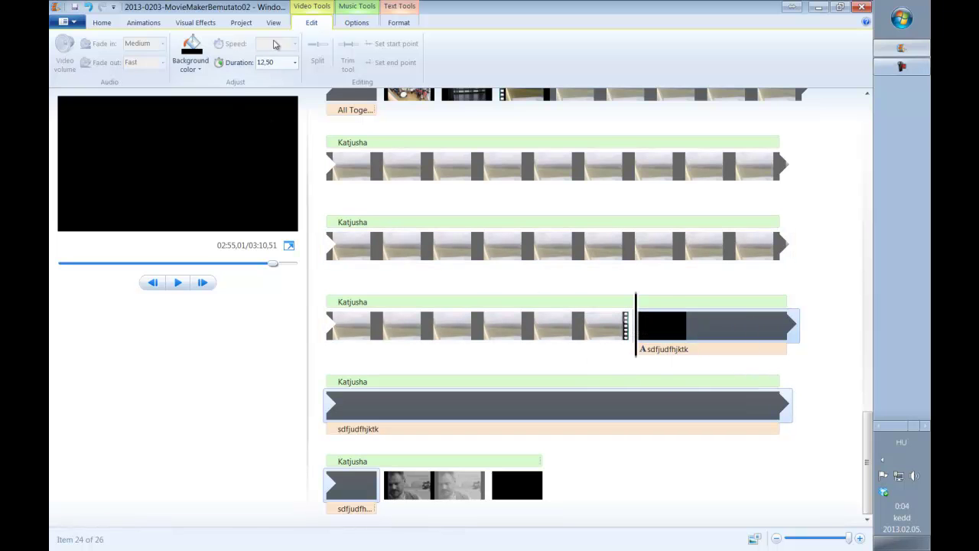
left_click(368, 23)
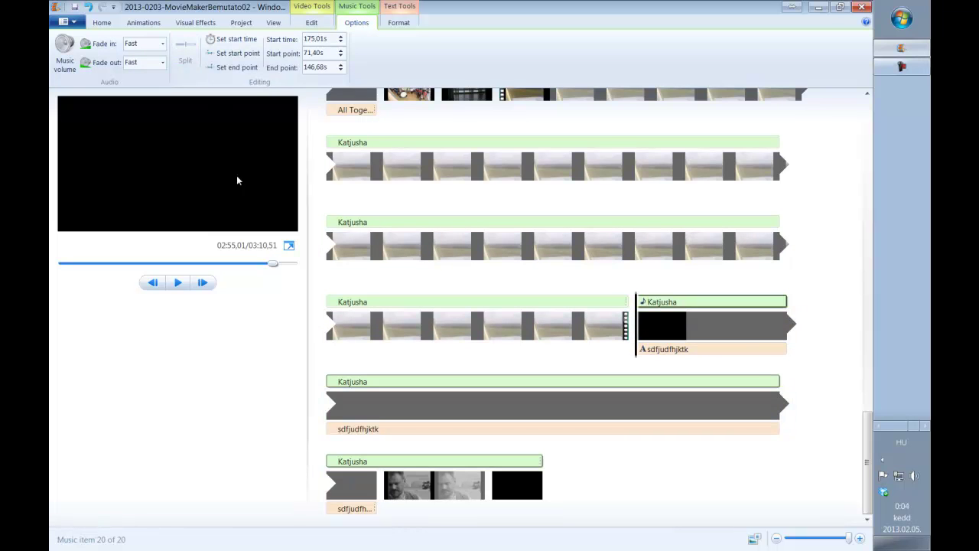
Raise the music volume of the Katjusha section under the closing credits
left_click(591, 397)
left_click(65, 52)
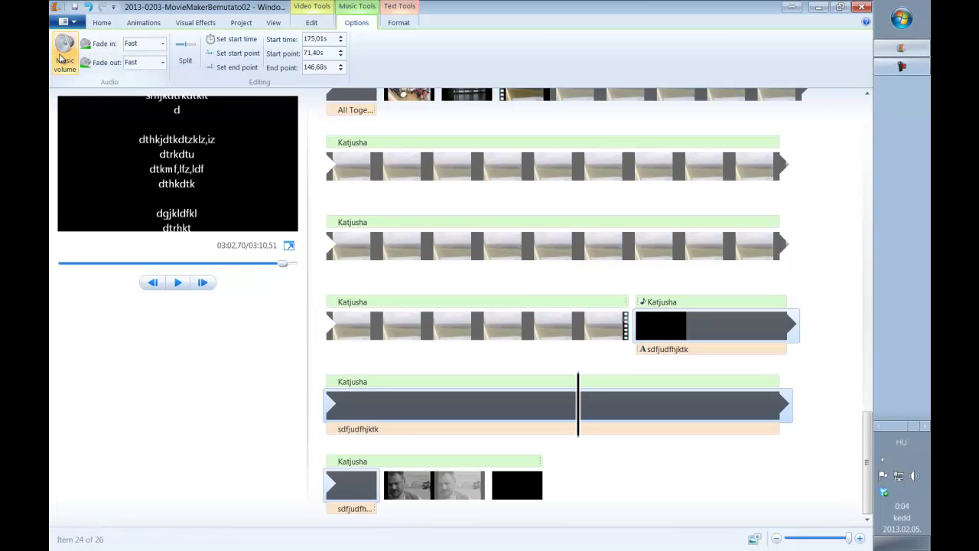
left_click_drag(106, 88, 126, 92)
left_click(528, 329)
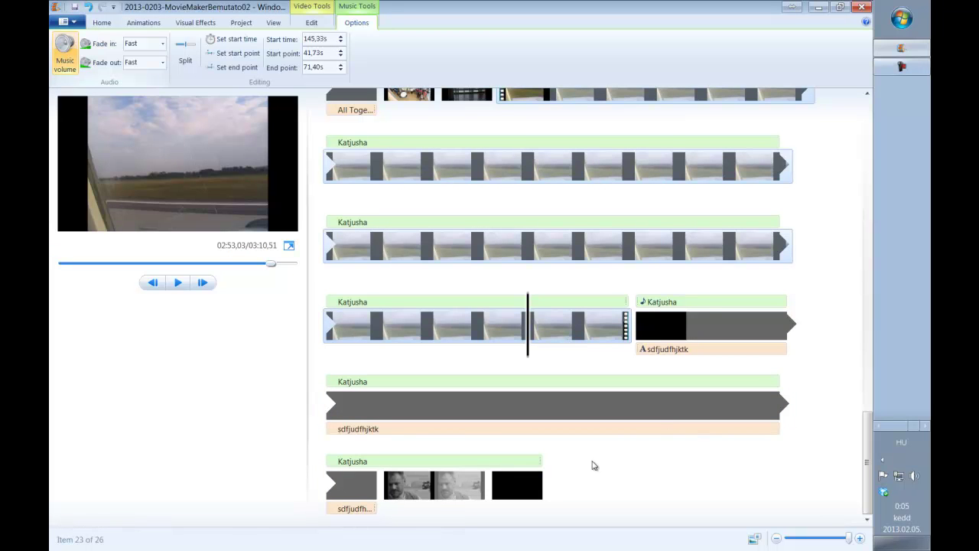
Set the end point of the credits' Katjusha section at the end of the credits text, at 03:07.50
left_click(377, 478)
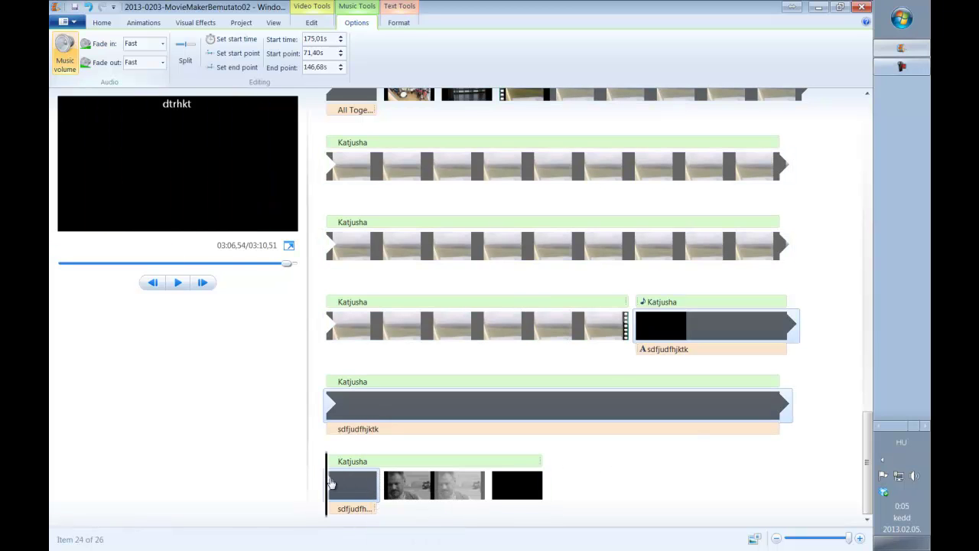
left_click_drag(331, 483, 383, 480)
left_click(378, 480)
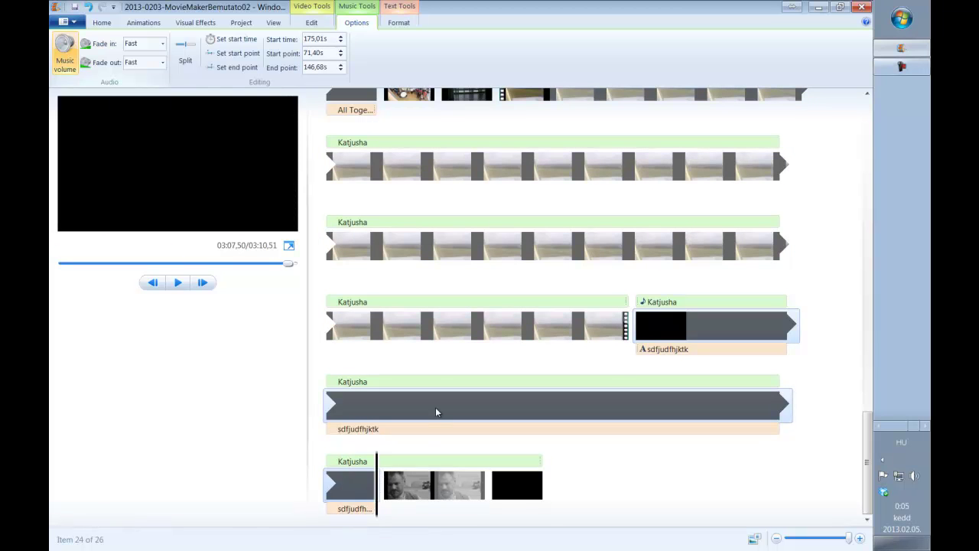
left_click(218, 67)
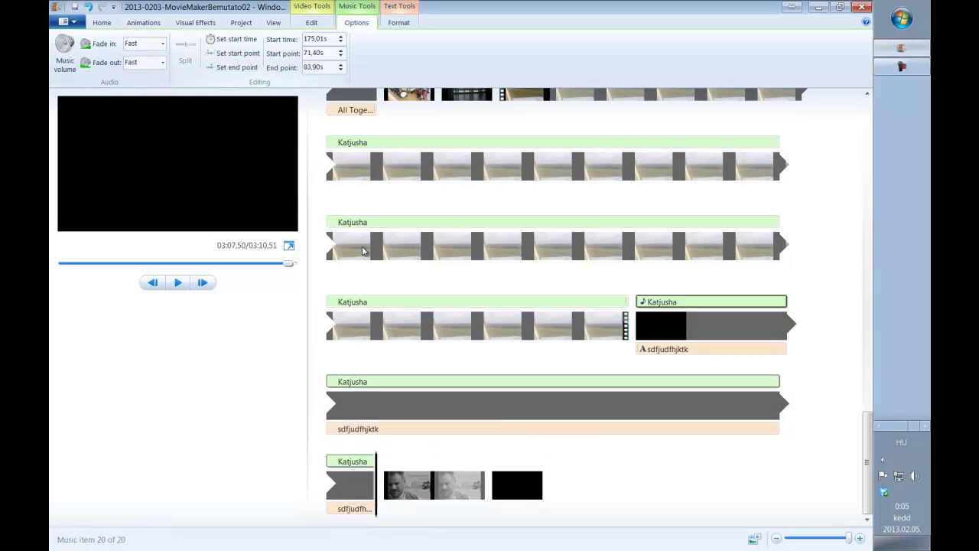
left_click(427, 405)
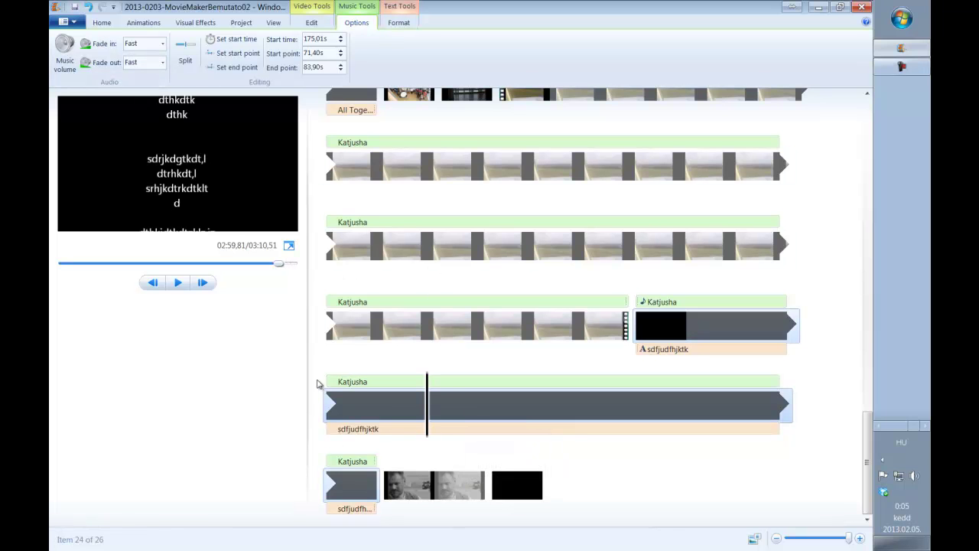
Play the movie from the end of the Red Square video into the plane-window video to check the sounds
scroll(562, 321, "up", 2)
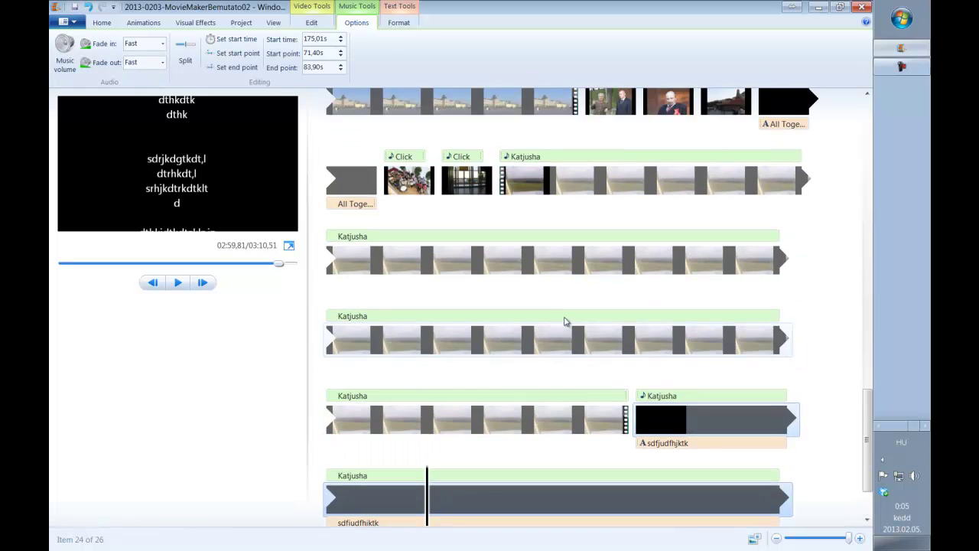
scroll(562, 322, "up", 5)
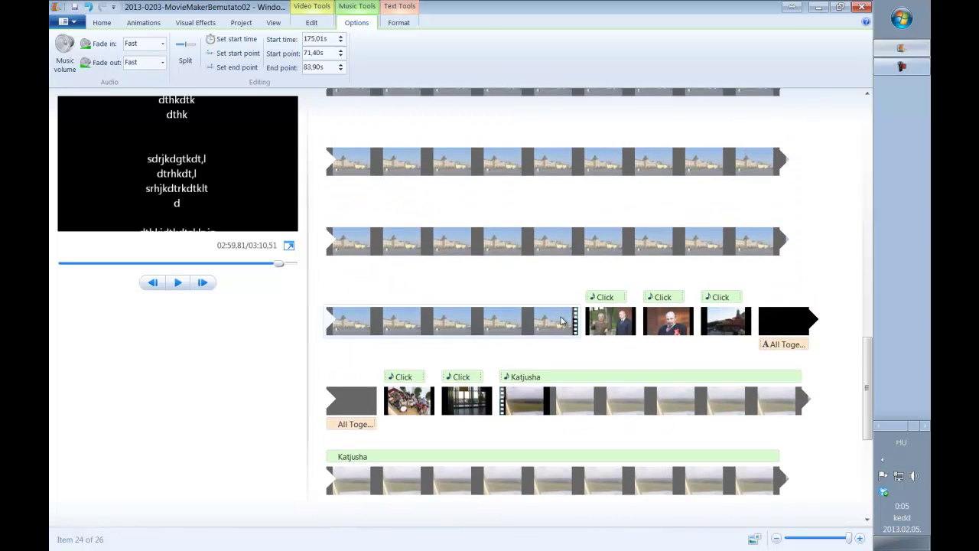
left_click(477, 321)
left_click(177, 283)
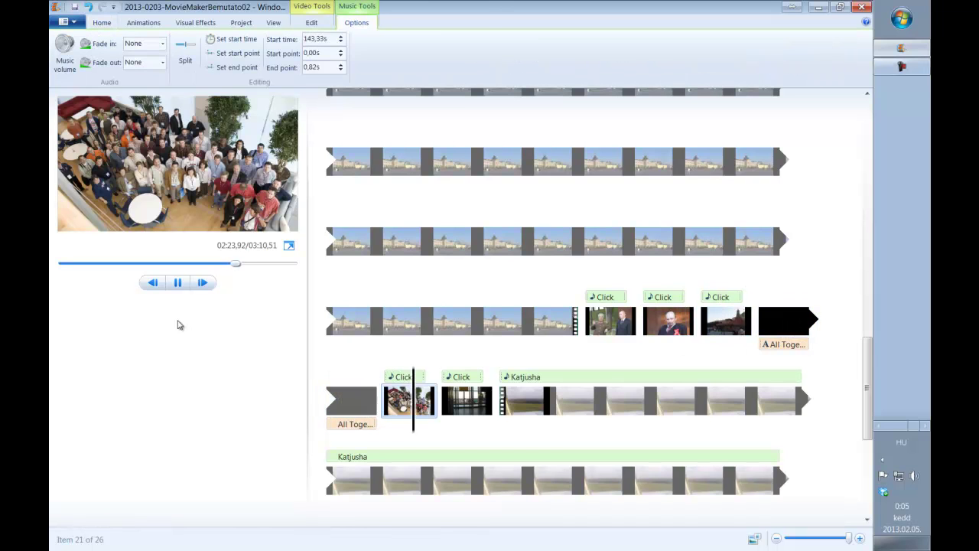
left_click(178, 283)
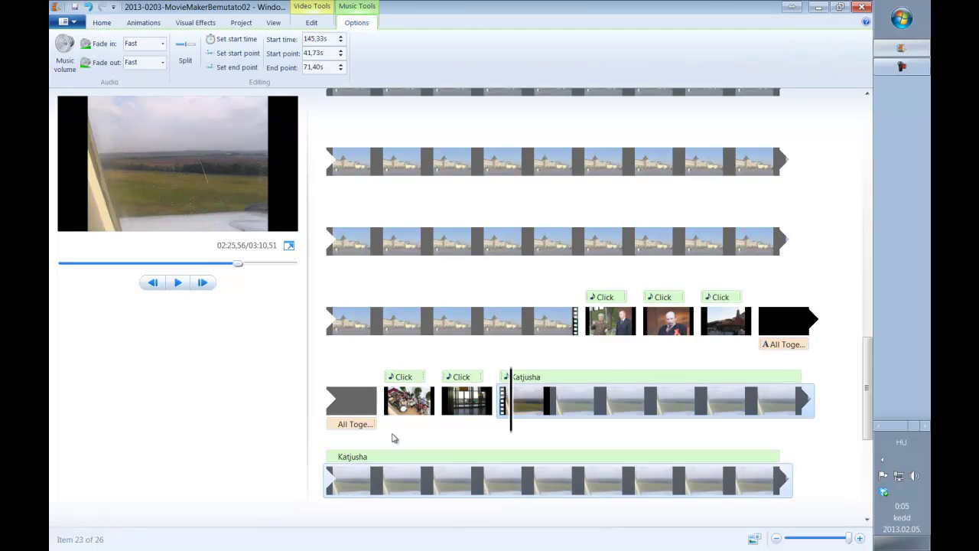
Set the duration of the group photo after the All Together title to 3.00 seconds
left_click(409, 413)
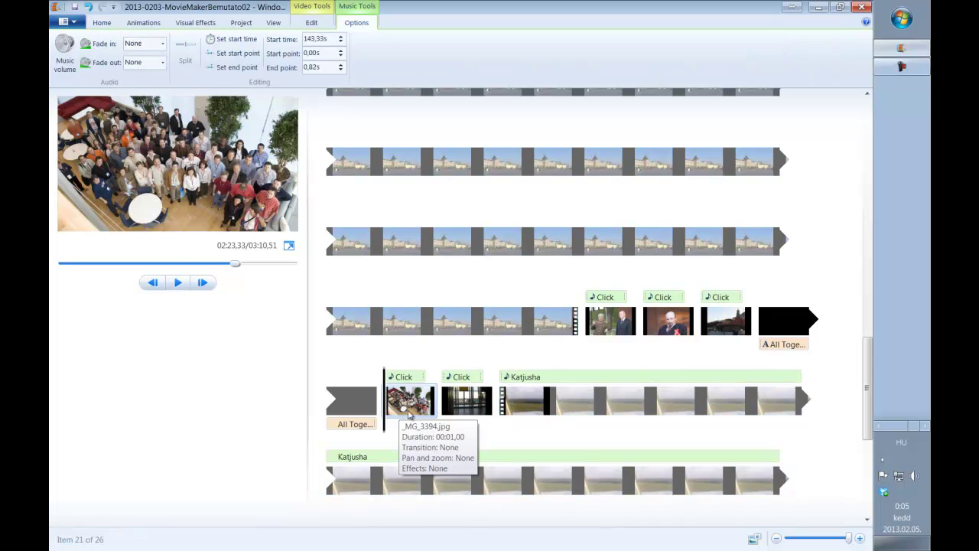
left_click(311, 22)
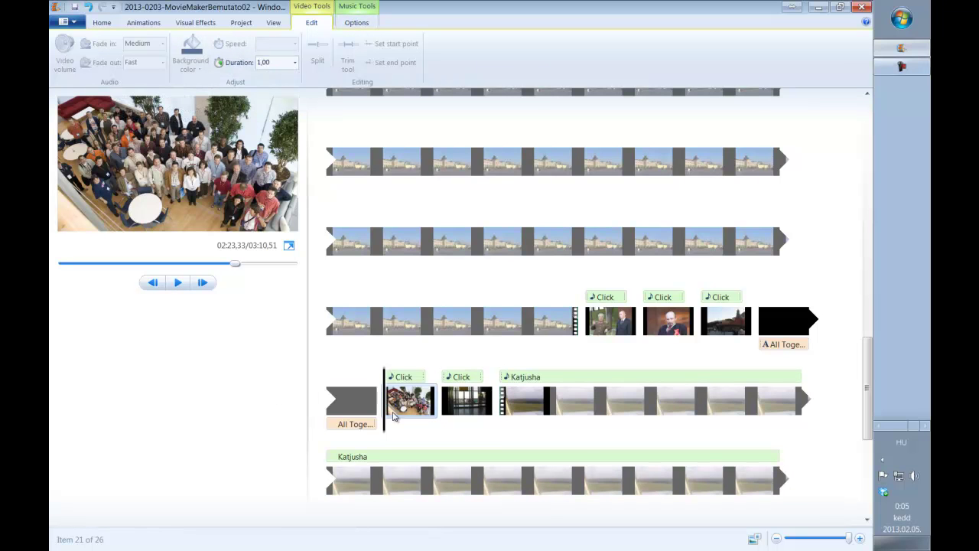
left_click(295, 69)
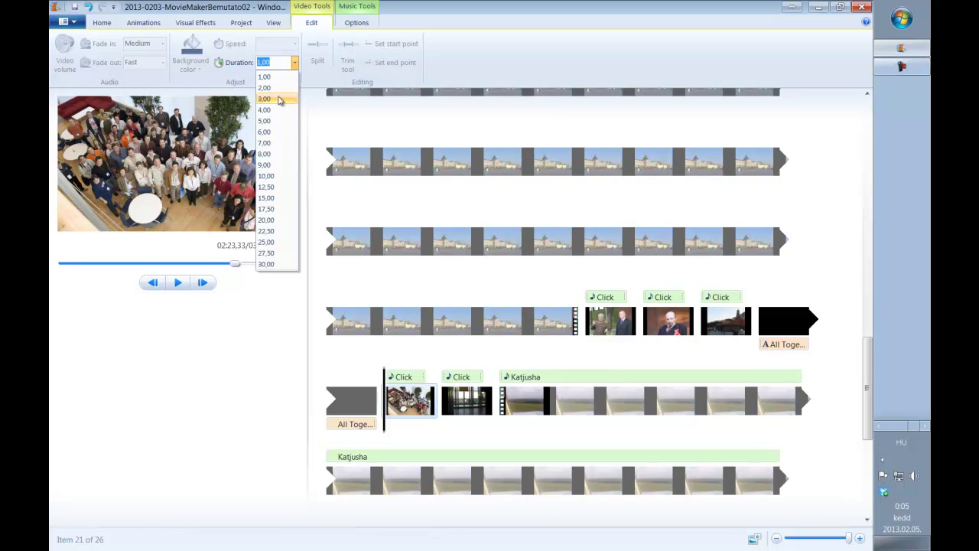
left_click(278, 100)
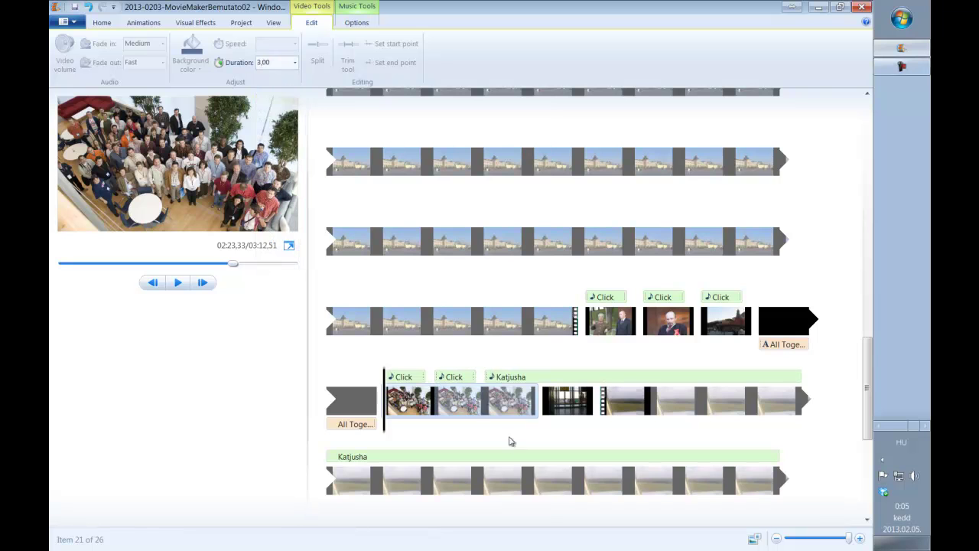
Realign the Katjusha section with the plane-window video's start and the two Click sounds with the starts of the group and airport photos
scroll(586, 433, "down", 1)
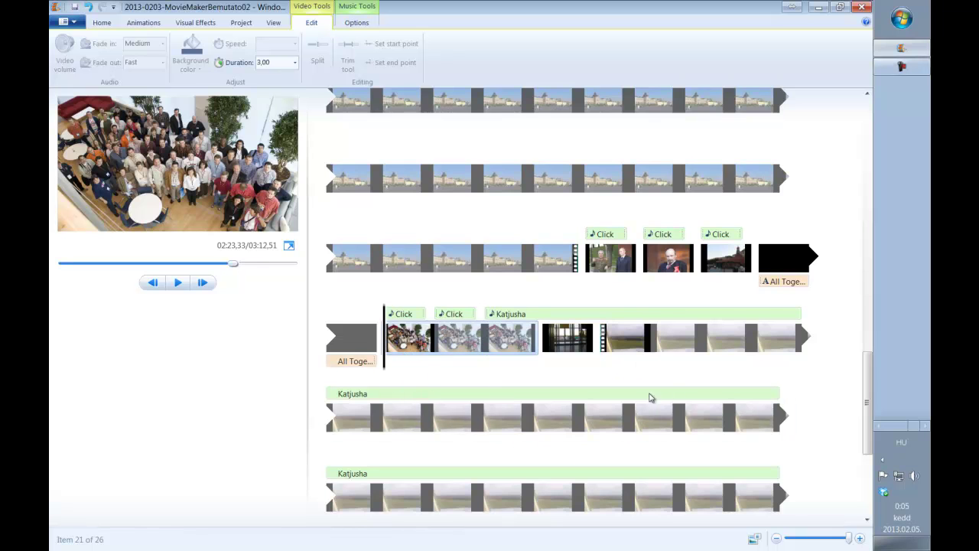
scroll(597, 414, "down", 2)
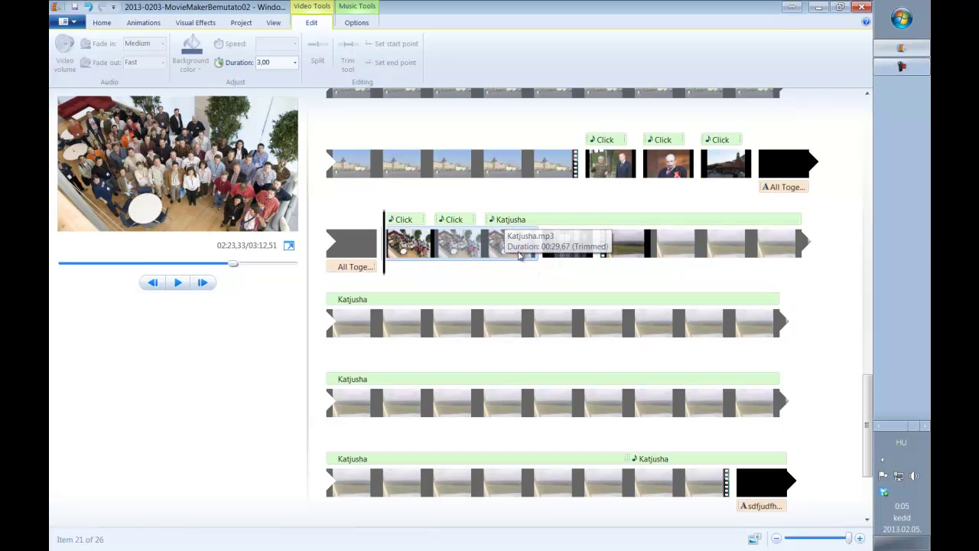
left_click_drag(495, 222, 602, 226)
left_click_drag(448, 224, 557, 223)
mouse_move(403, 222)
left_mouse_down()
mouse_move(490, 223)
mouse_move(393, 220)
left_mouse_up()
Move the last Katjusha section to the start of the closing credits, at 02:57.01
scroll(531, 332, "down", 2)
scroll(531, 332, "down", 1)
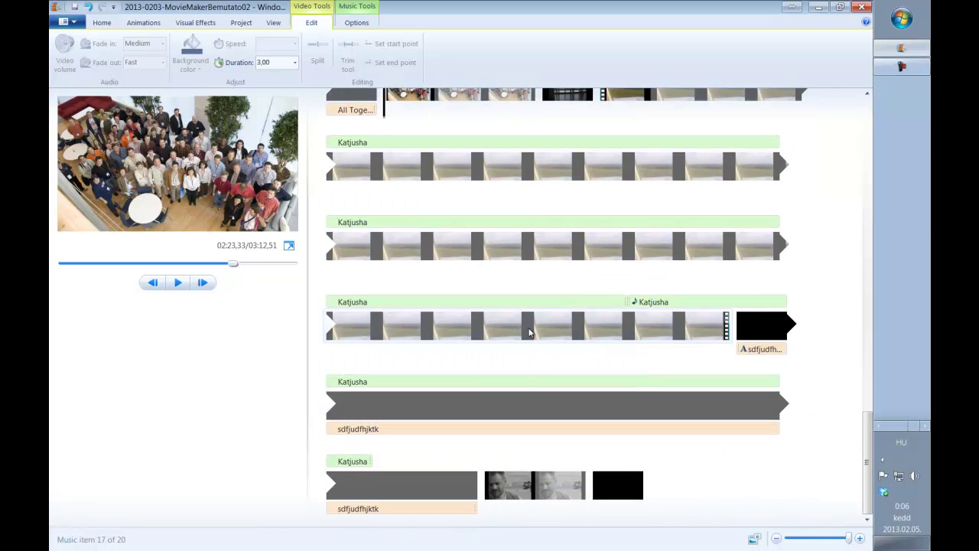
scroll(497, 386, "up", 3)
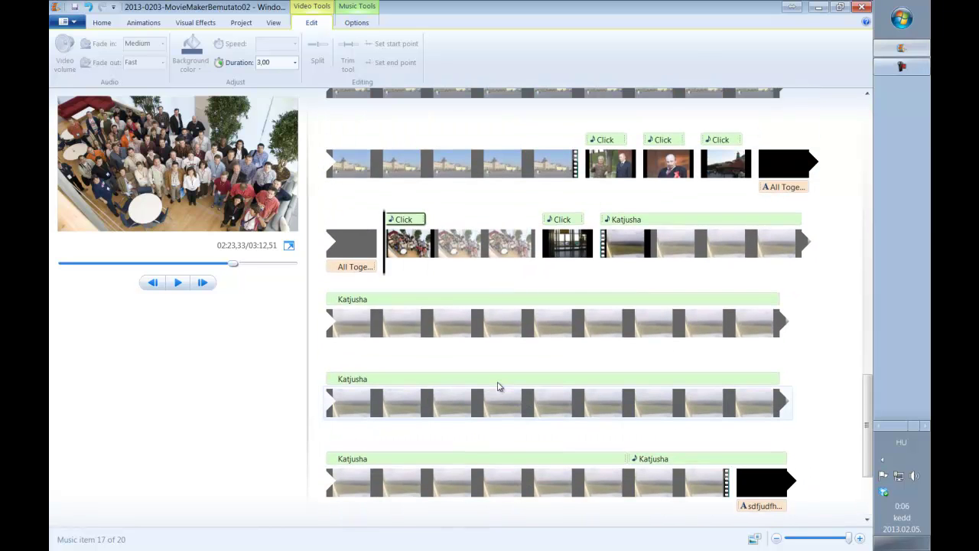
scroll(604, 302, "down", 3)
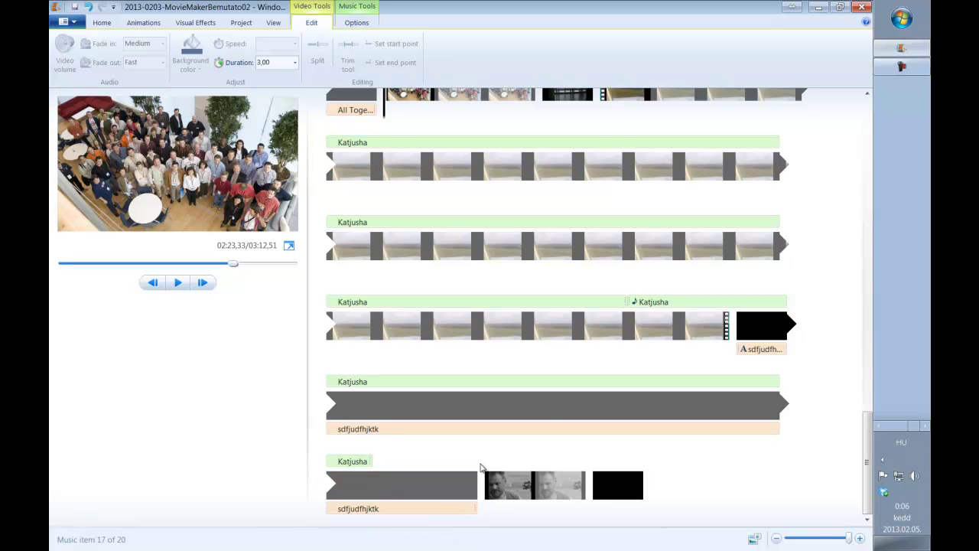
scroll(571, 393, "up", 2)
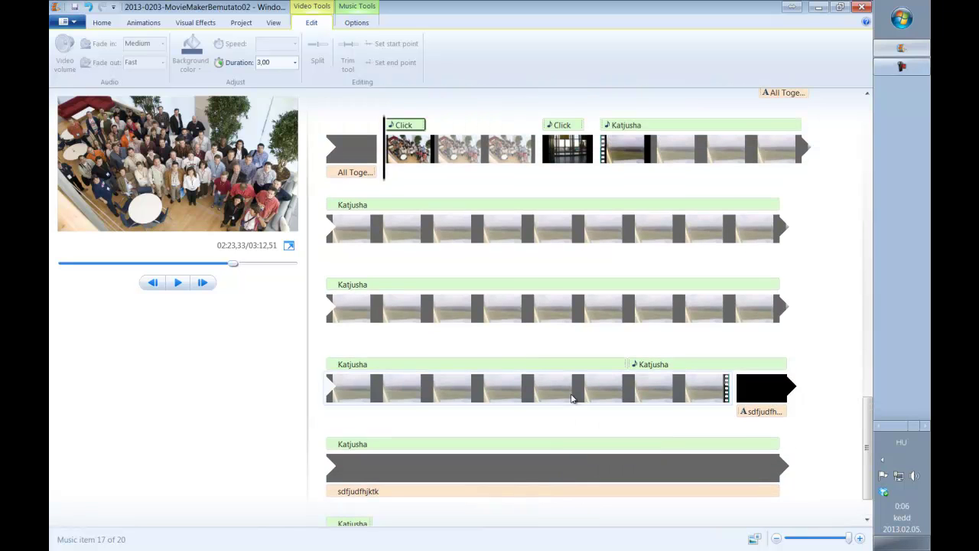
scroll(571, 399, "up", 2)
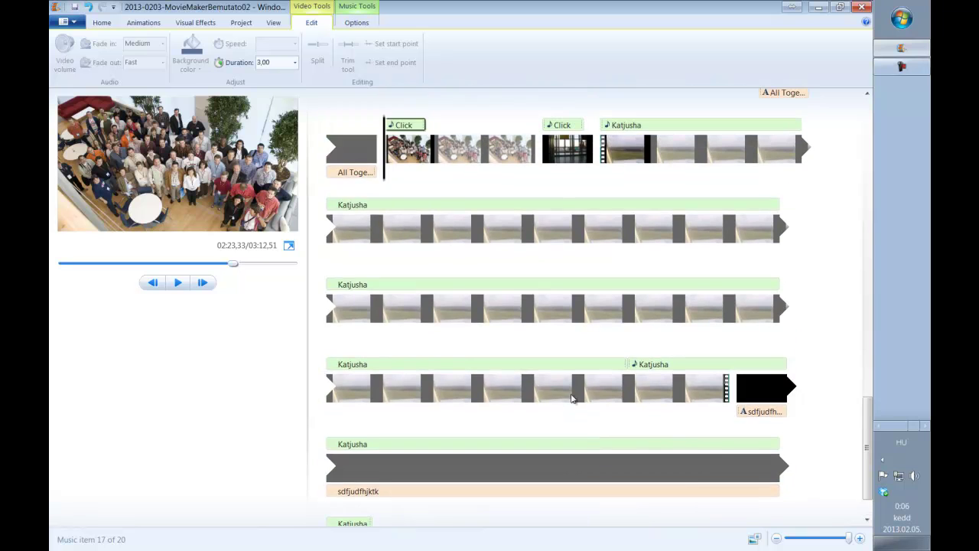
scroll(571, 398, "down", 1)
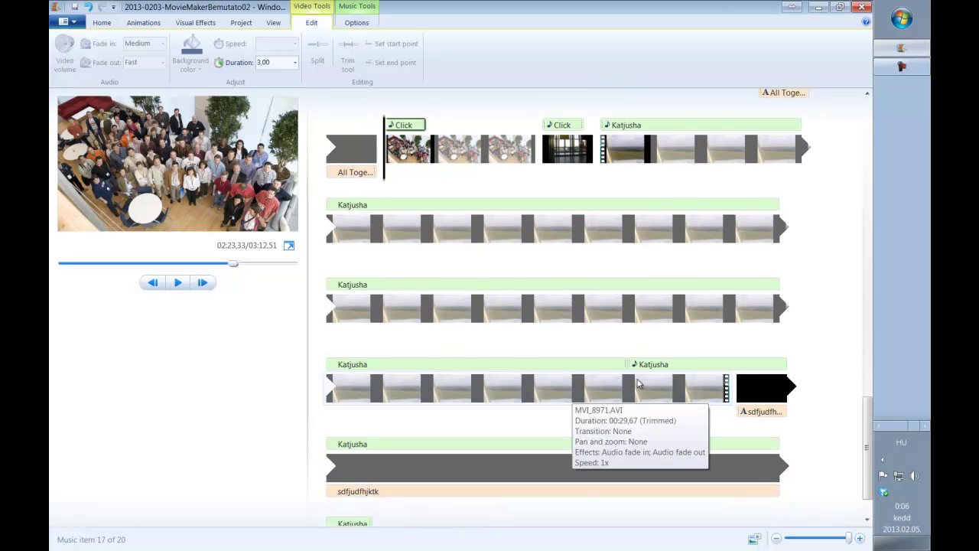
left_click_drag(635, 366, 741, 374)
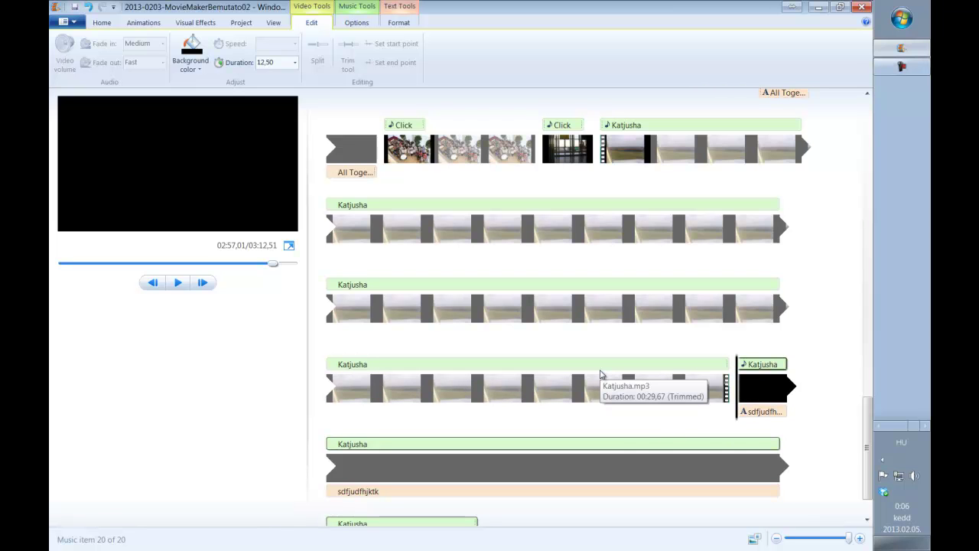
Play back the section from late in the Red Square video to the plane-window video to check the realigned Click and Katjusha sounds
scroll(643, 378, "down", 1)
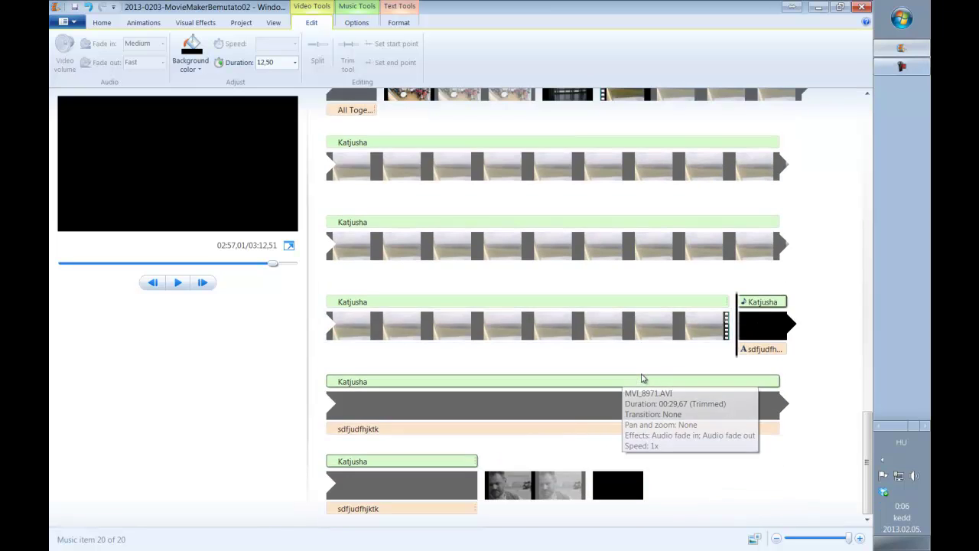
scroll(597, 298, "up", 2)
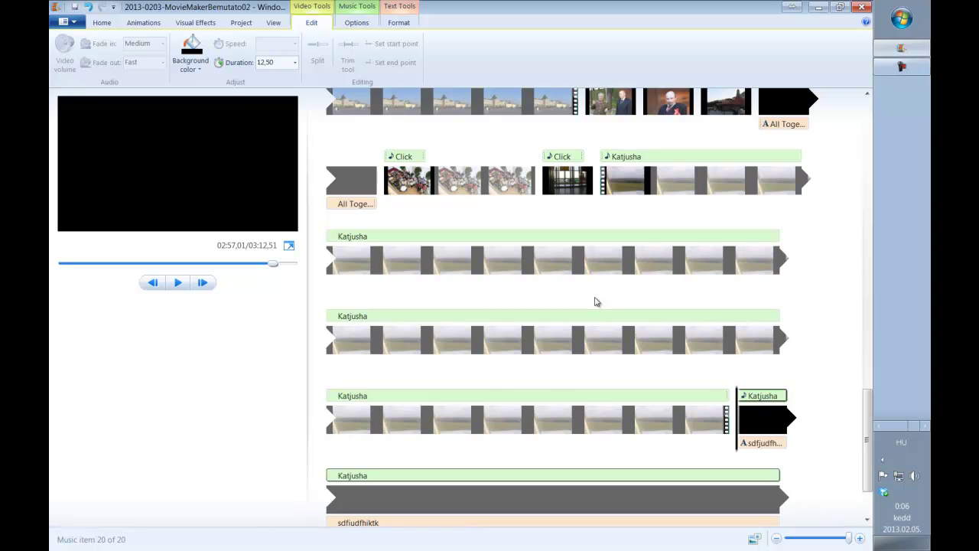
scroll(596, 301, "up", 1)
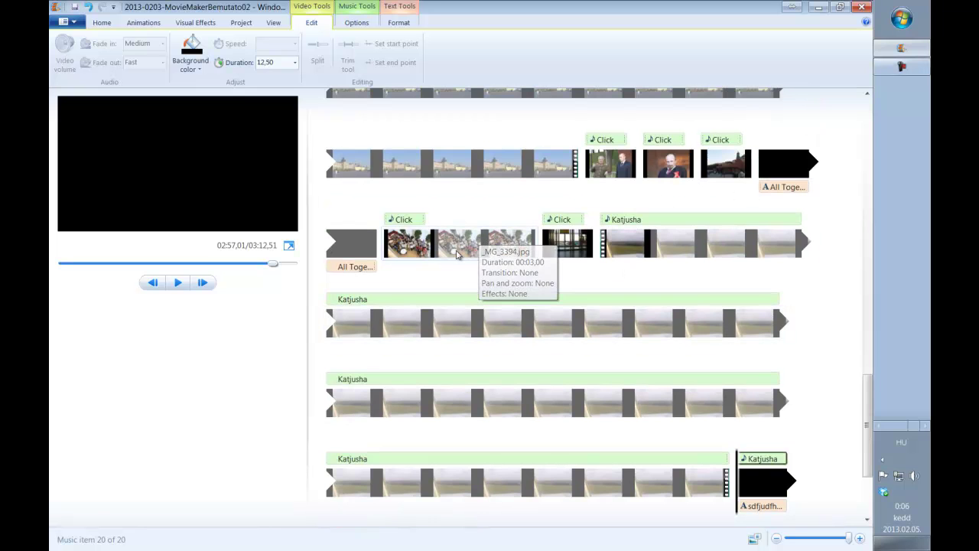
left_click(388, 242)
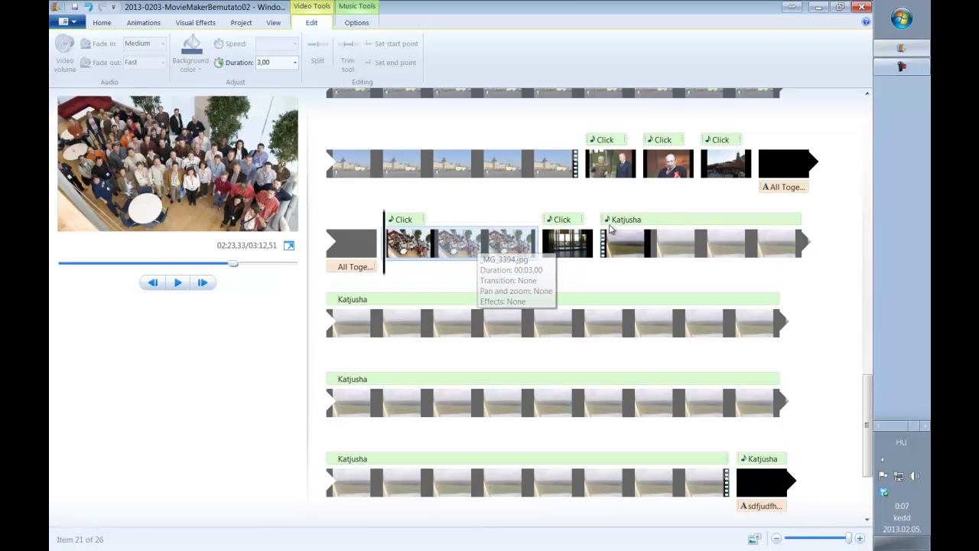
left_click(525, 177)
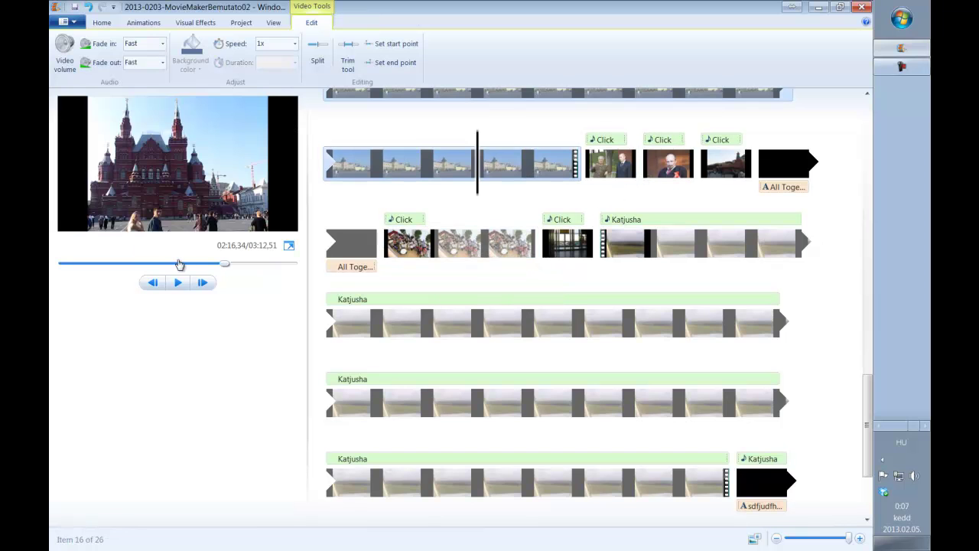
left_click(182, 287)
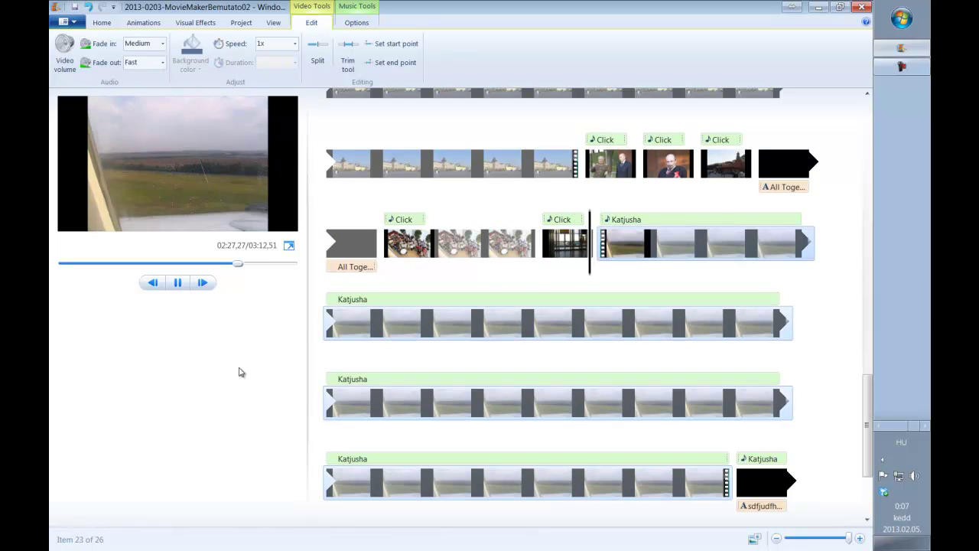
key("space")
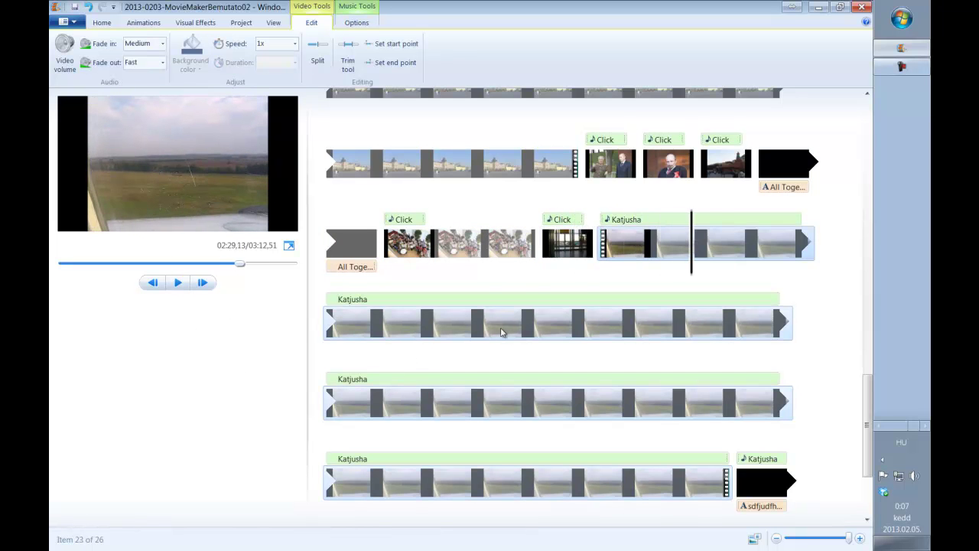
Insert a title slide before the airport photo, at 02:26.33, and start its text with "Jó"
left_click(543, 260)
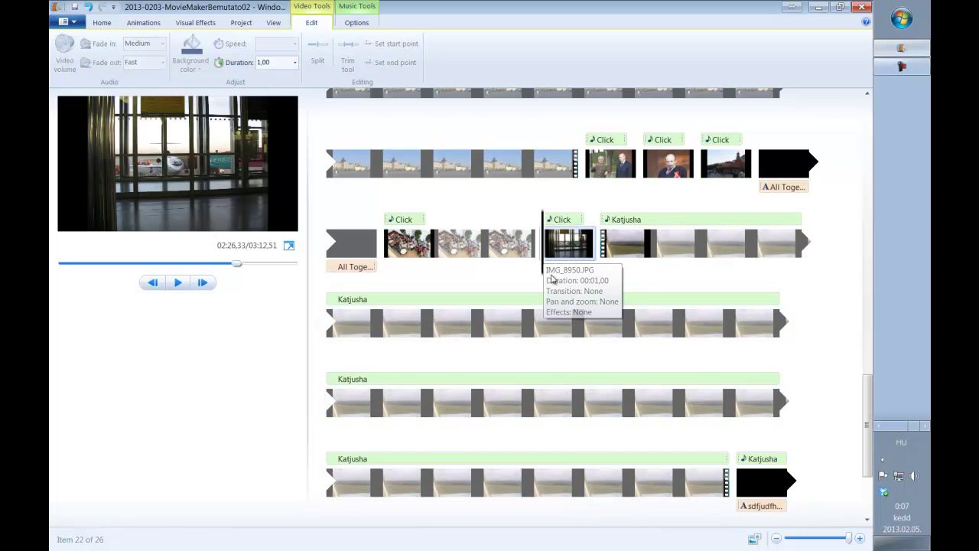
left_click(93, 24)
left_click(260, 42)
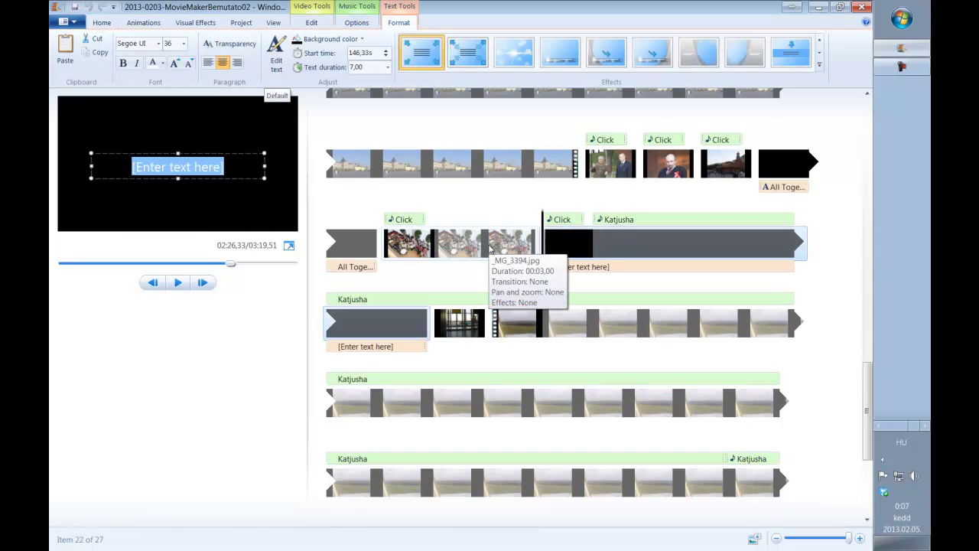
type("Jó")
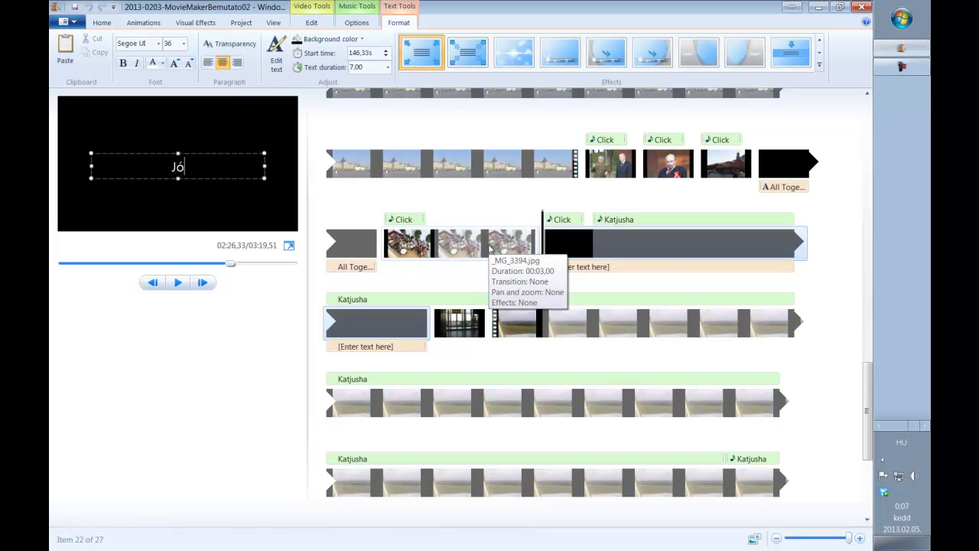